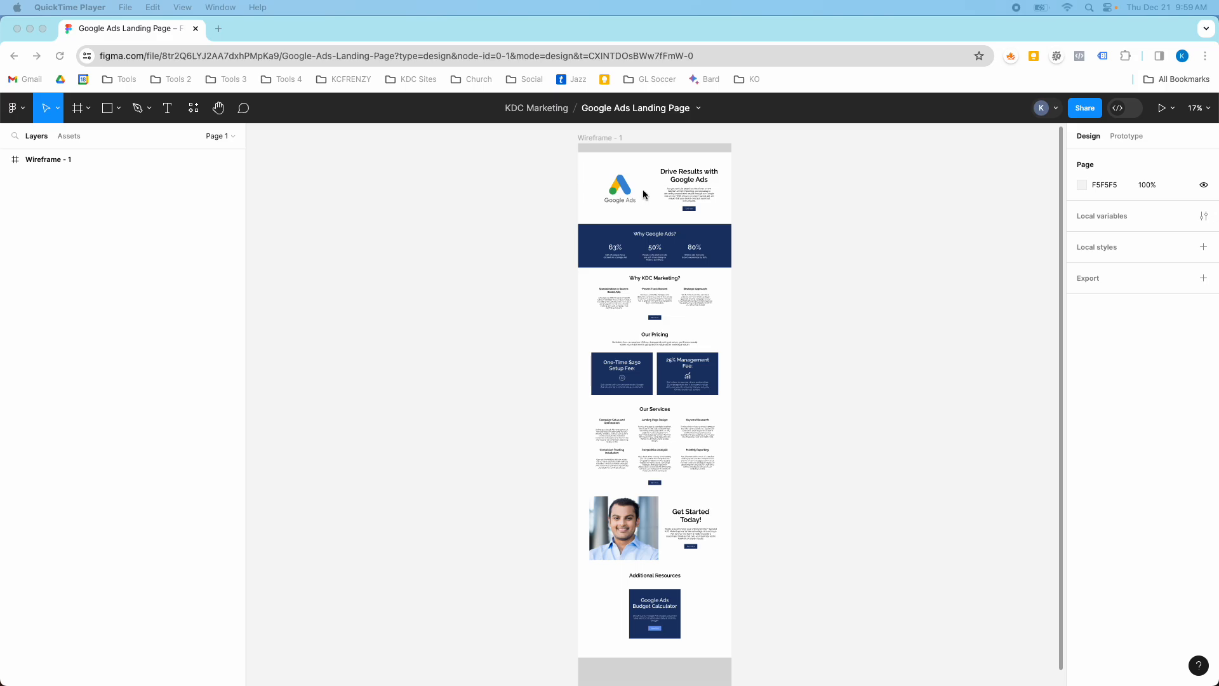
Look over the finished landing page in Wireframe - 1, from the hero section down to Additional Resources and back up
scroll(674, 194, "up", 5)
scroll(674, 222, "down", 5)
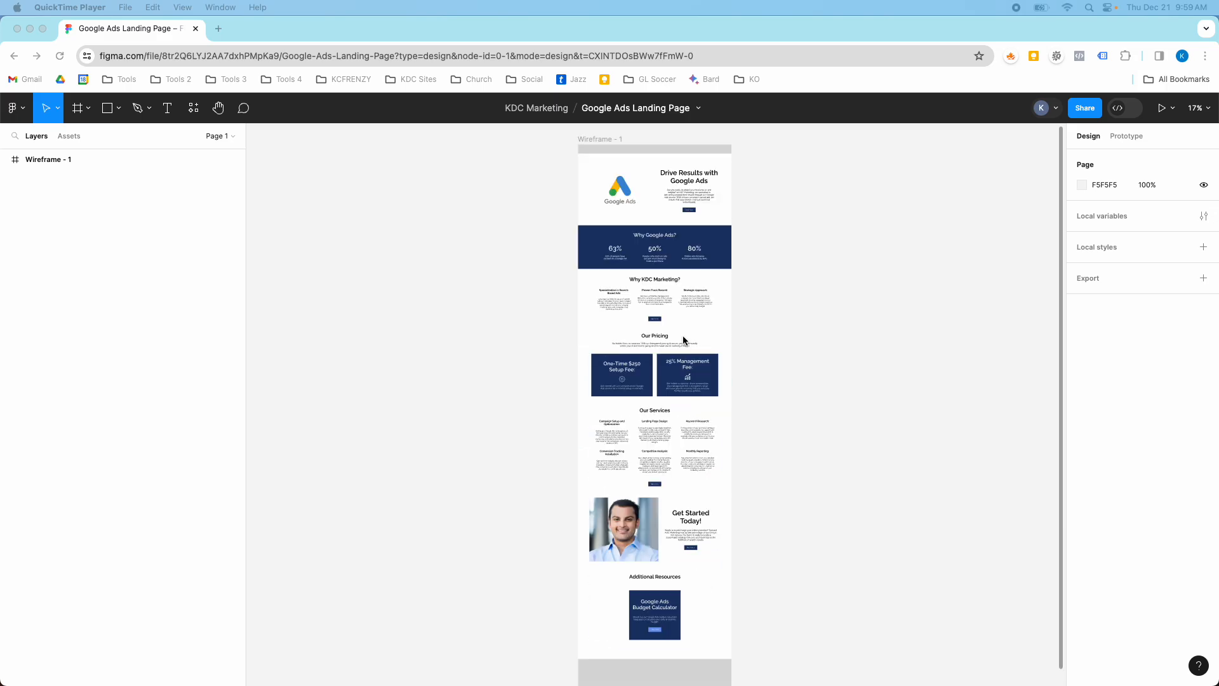
scroll(677, 323, "up", 3)
scroll(672, 313, "up", 3)
scroll(672, 311, "down", 1)
scroll(672, 310, "up", 5)
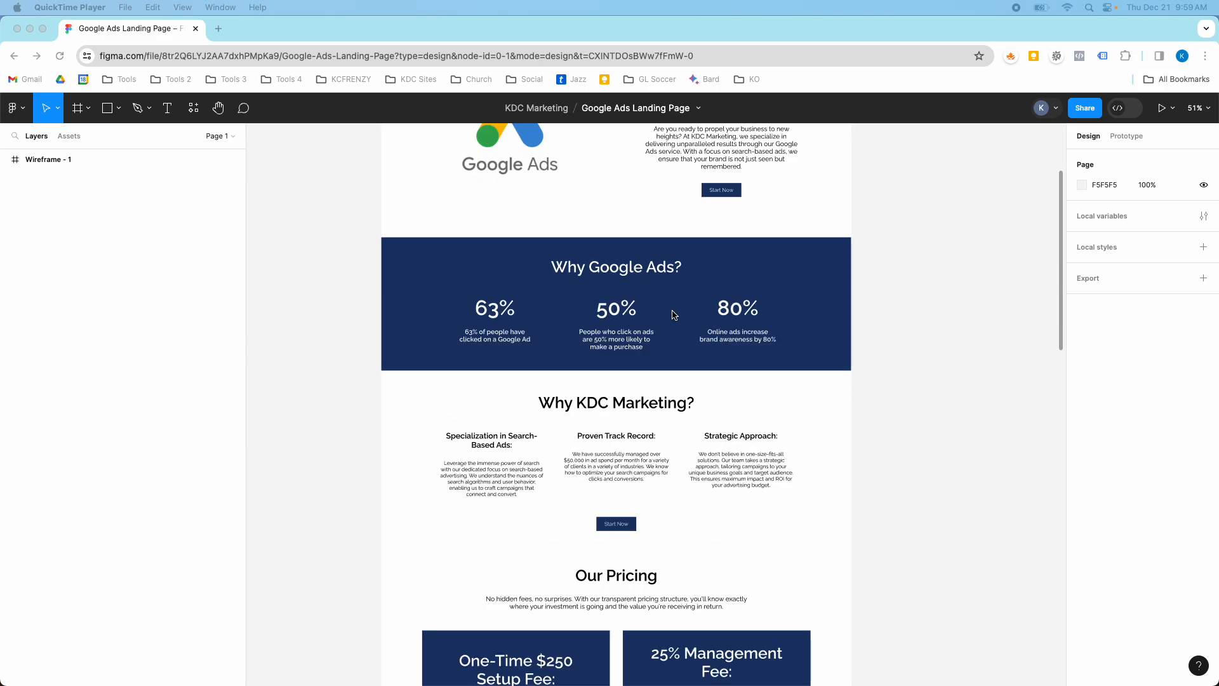
scroll(672, 309, "up", 2)
scroll(672, 310, "down", 9)
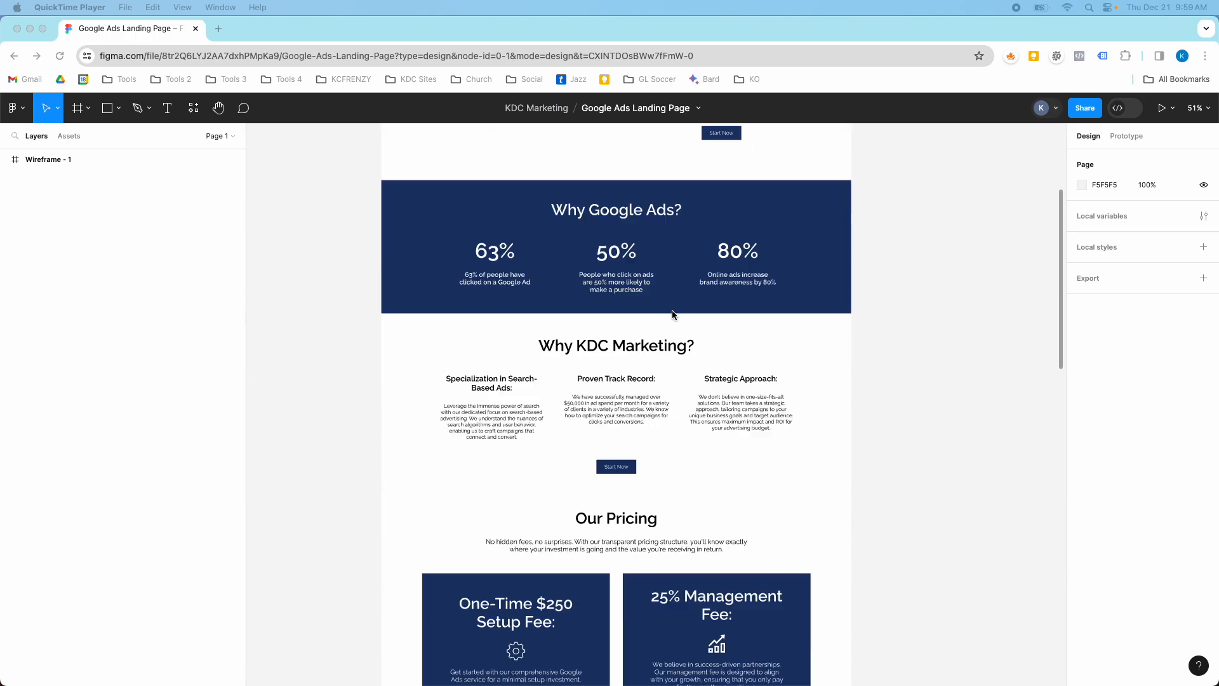
scroll(672, 311, "down", 12)
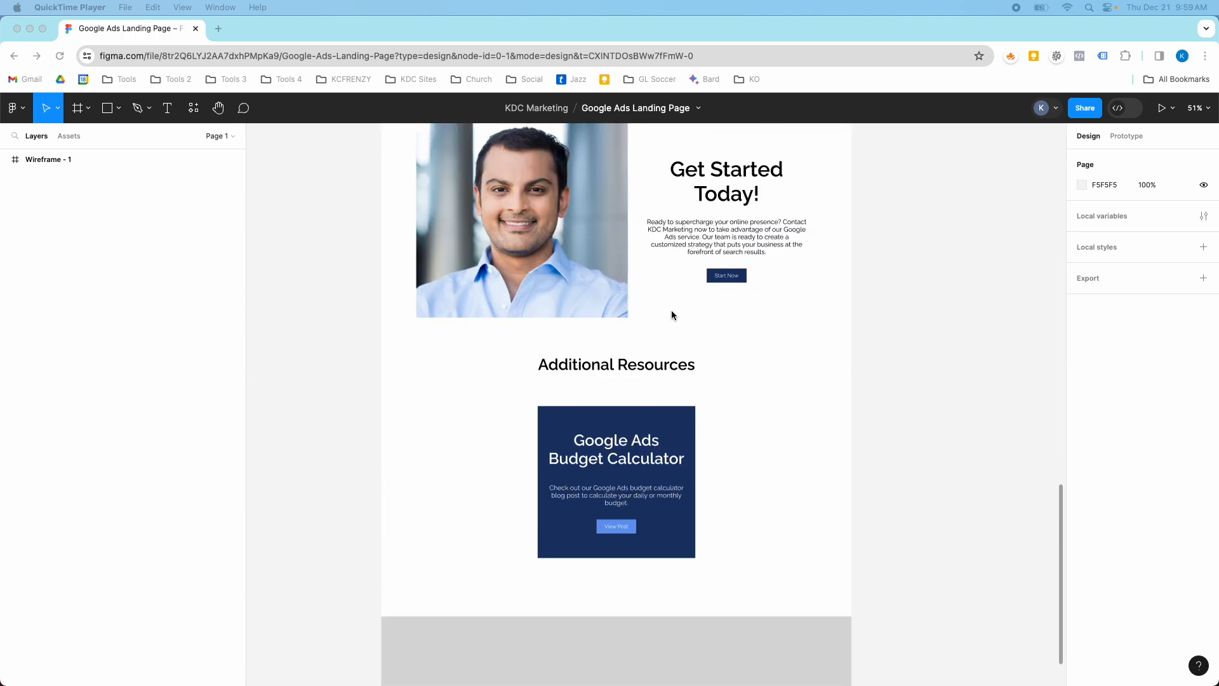
scroll(672, 310, "down", 3)
scroll(671, 308, "up", 15)
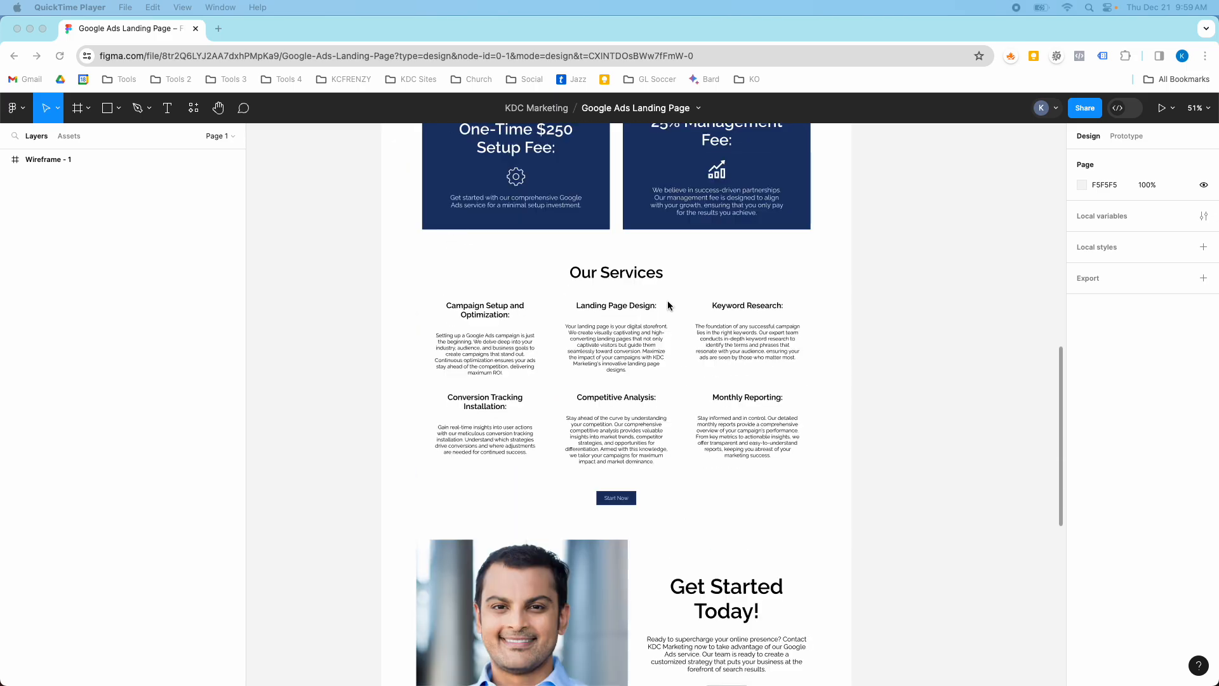
scroll(665, 296, "up", 8)
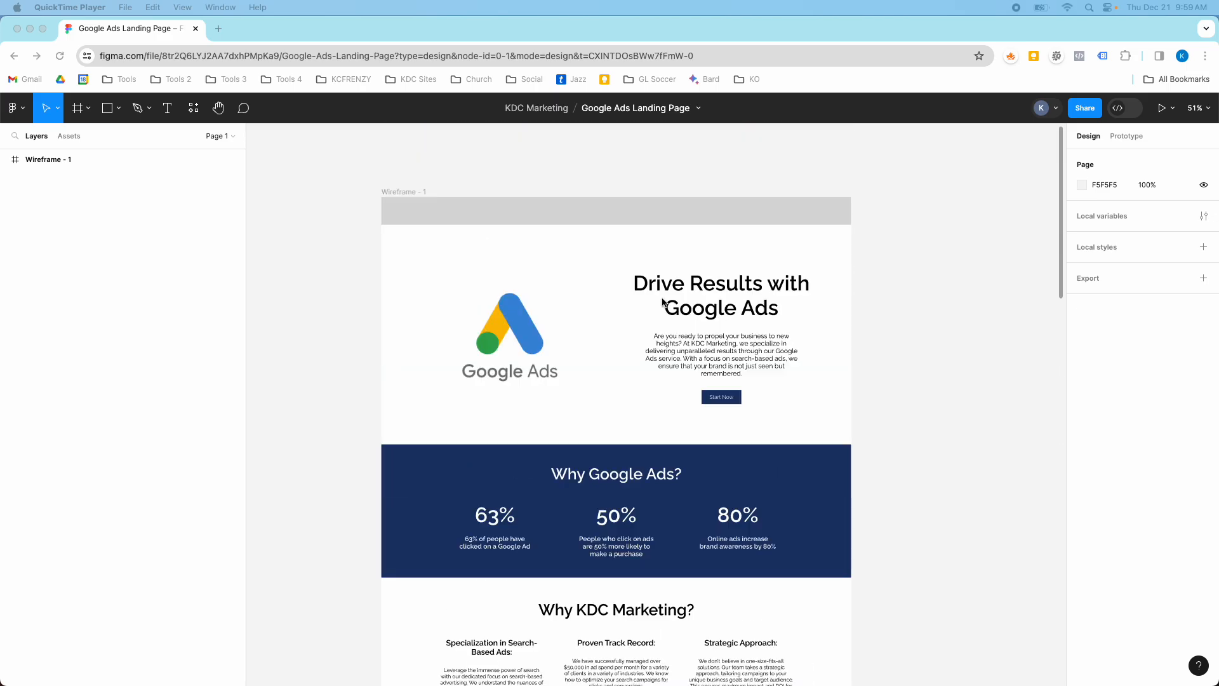
scroll(662, 302, "down", 5)
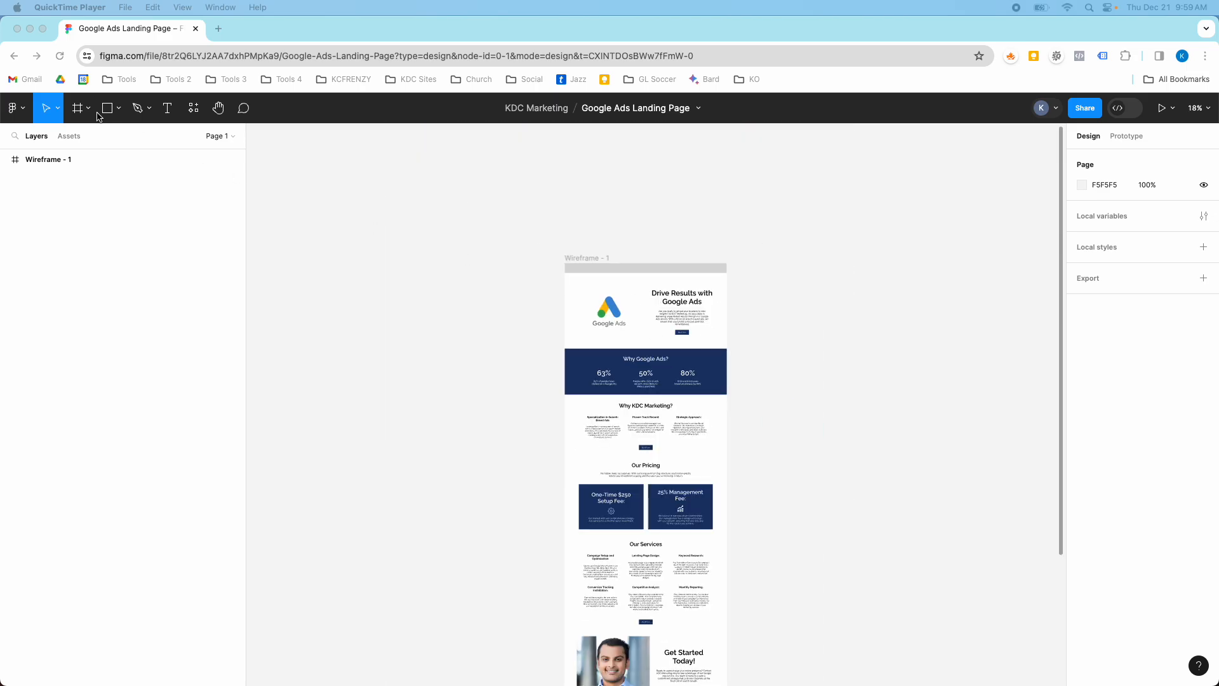
Create a 1440 × 1024 Wireframe preset frame and place it to the right of Wireframe - 1, roughly level with its upper edge
left_click(87, 112)
left_click(87, 113)
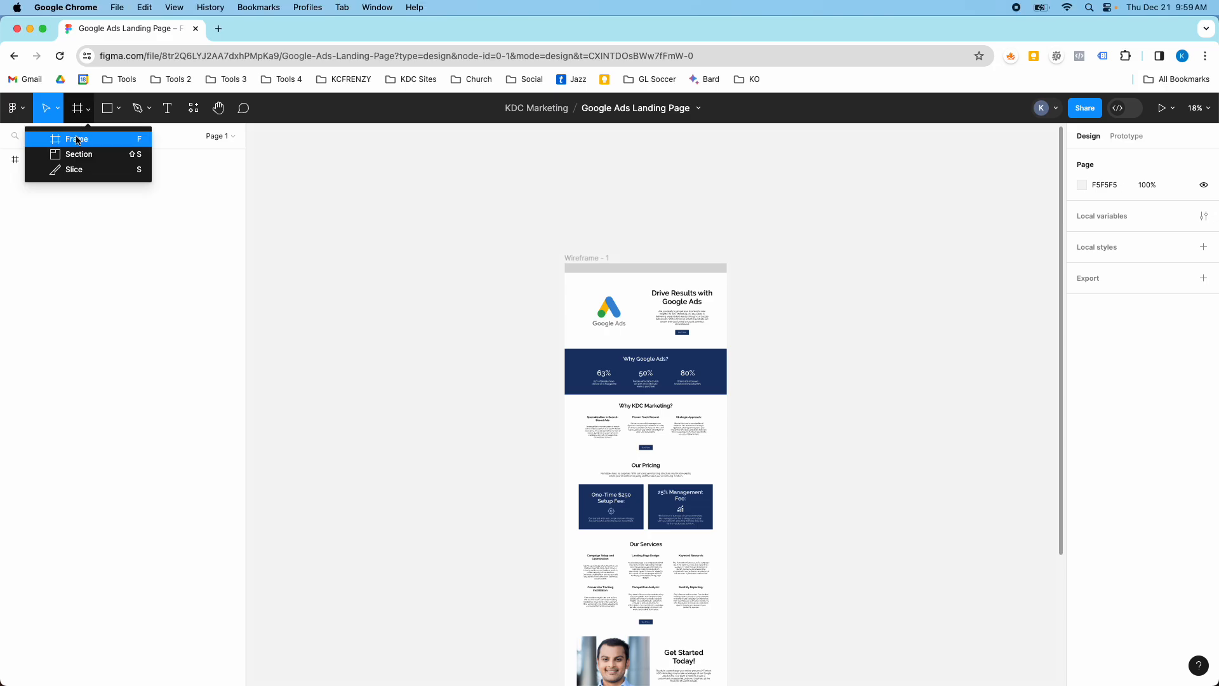
left_click(114, 139)
left_click(1102, 325)
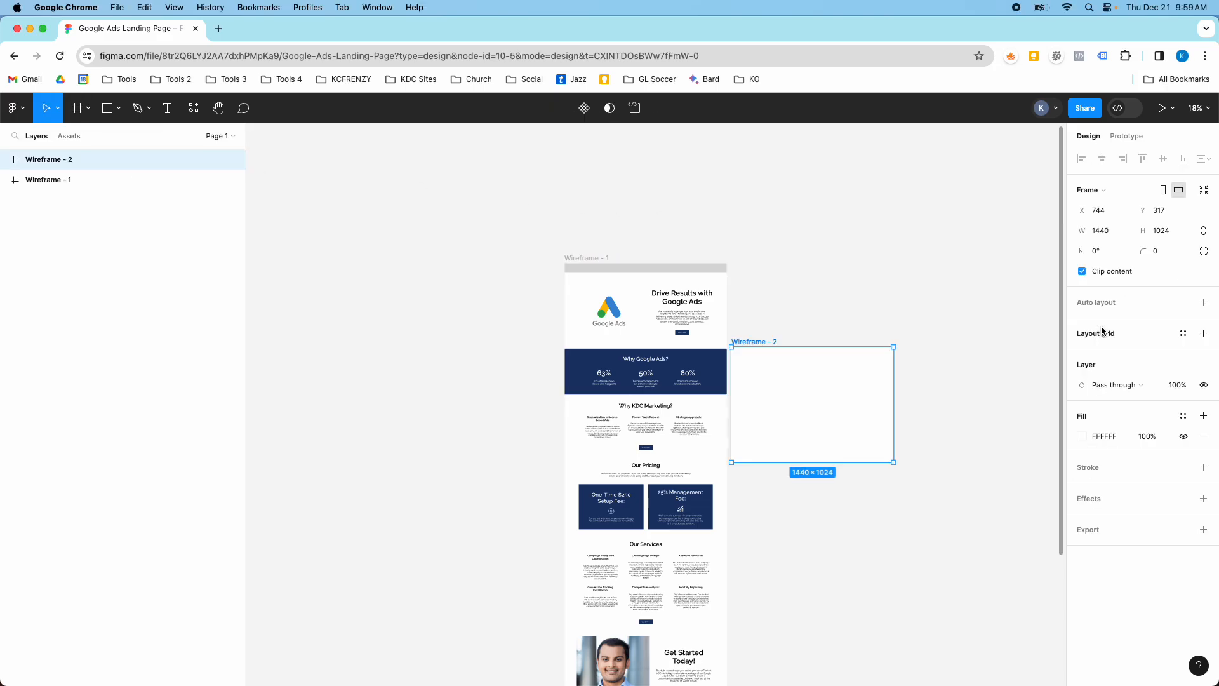
left_click_drag(816, 386, 877, 302)
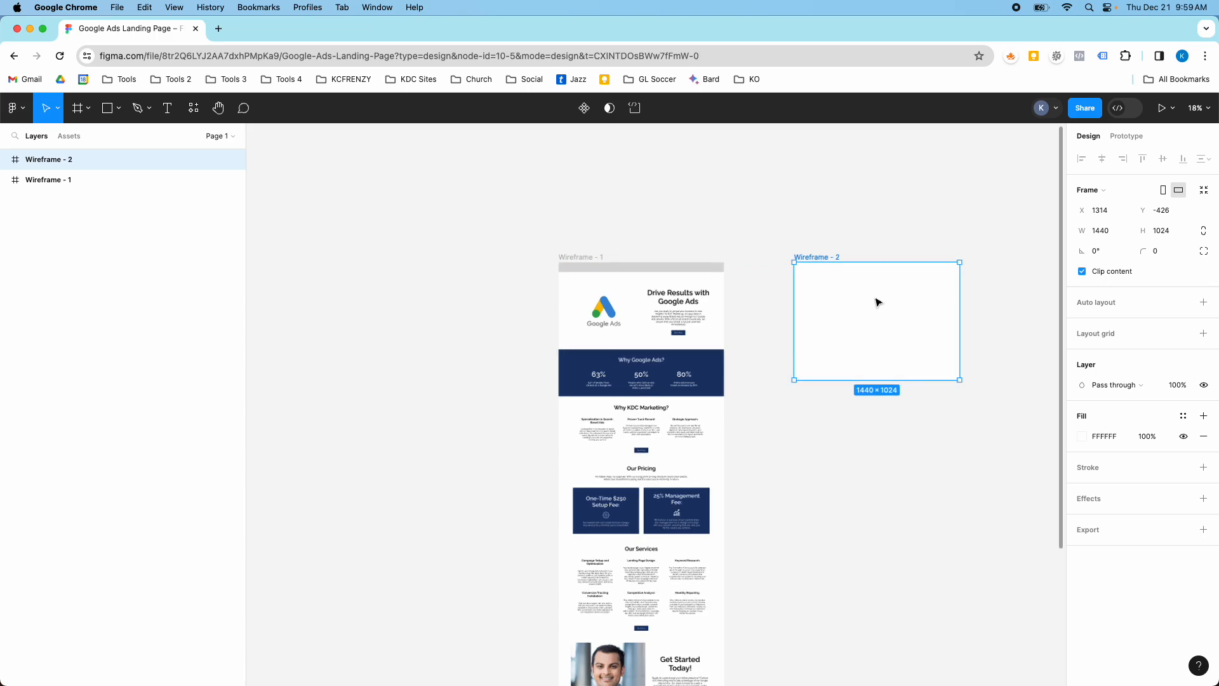
scroll(879, 296, "up", 4)
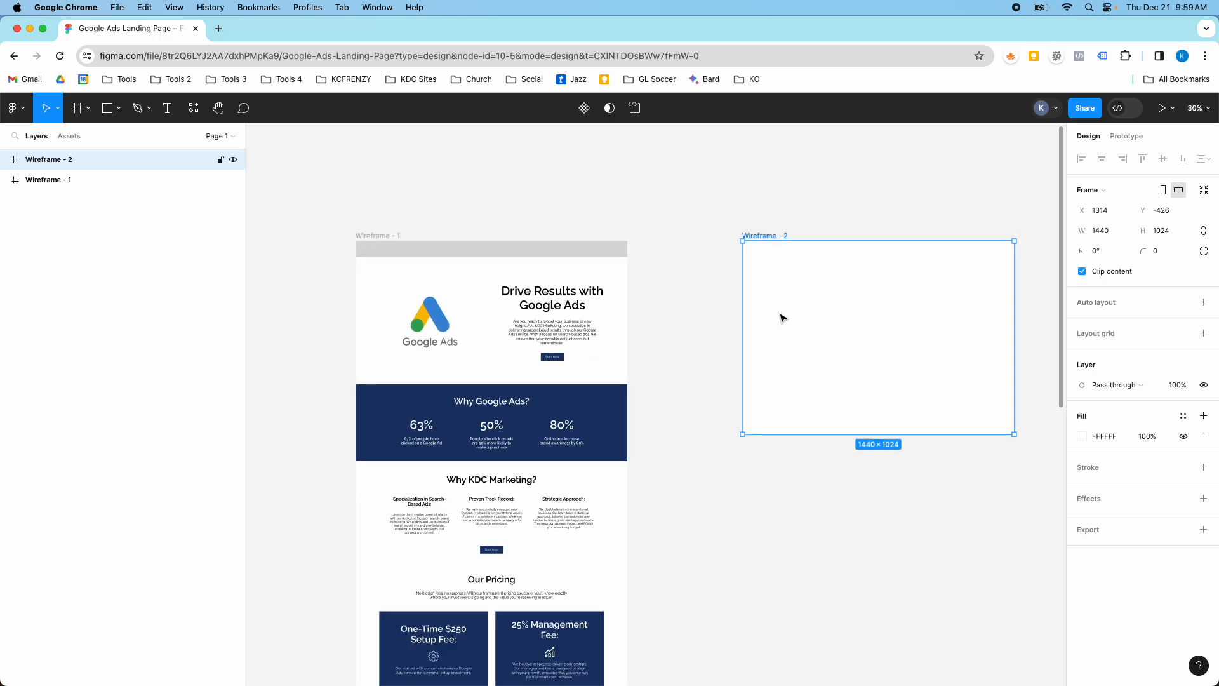
Draw a rectangle of about 481 × 471 in the left half of Wireframe - 2 as an image placeholder
left_click(119, 113)
left_click(101, 136)
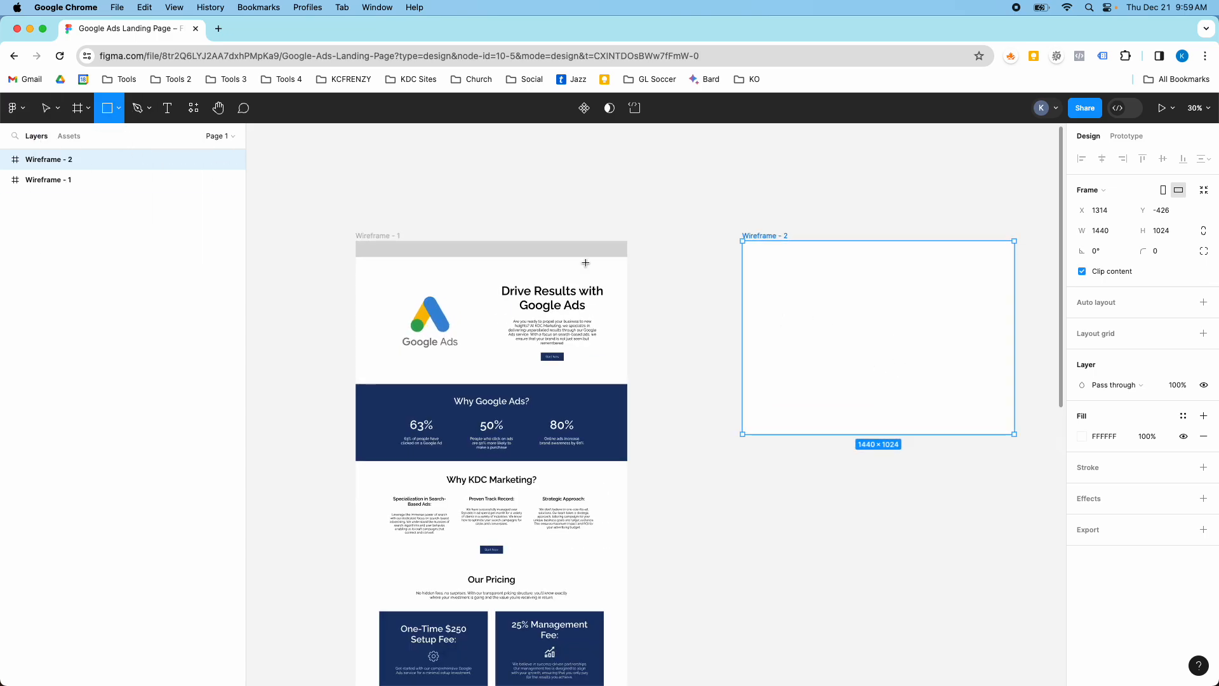
mouse_move(781, 282)
left_mouse_down()
mouse_move(808, 319)
mouse_move(873, 353)
mouse_move(874, 370)
mouse_move(812, 342)
left_mouse_up()
Add a text box of about 316 × 138 beside the rectangle reading "Drive Resutsl" and set its font size to 64
left_click(160, 109)
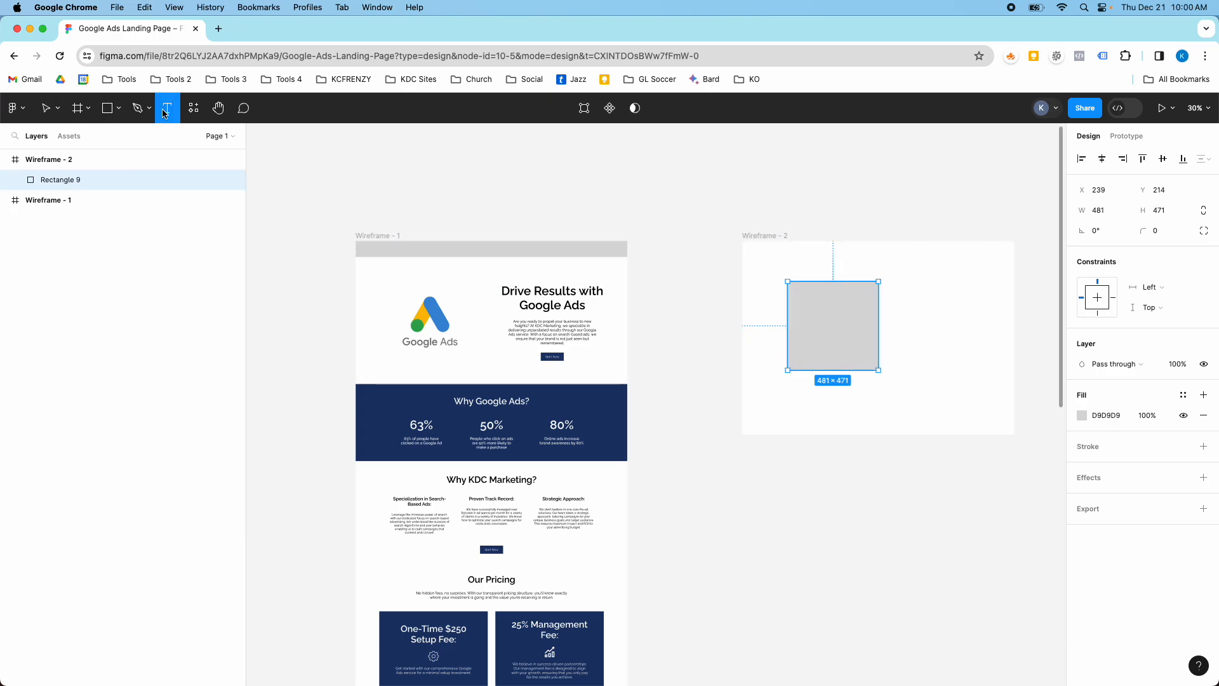
left_click_drag(917, 284, 977, 310)
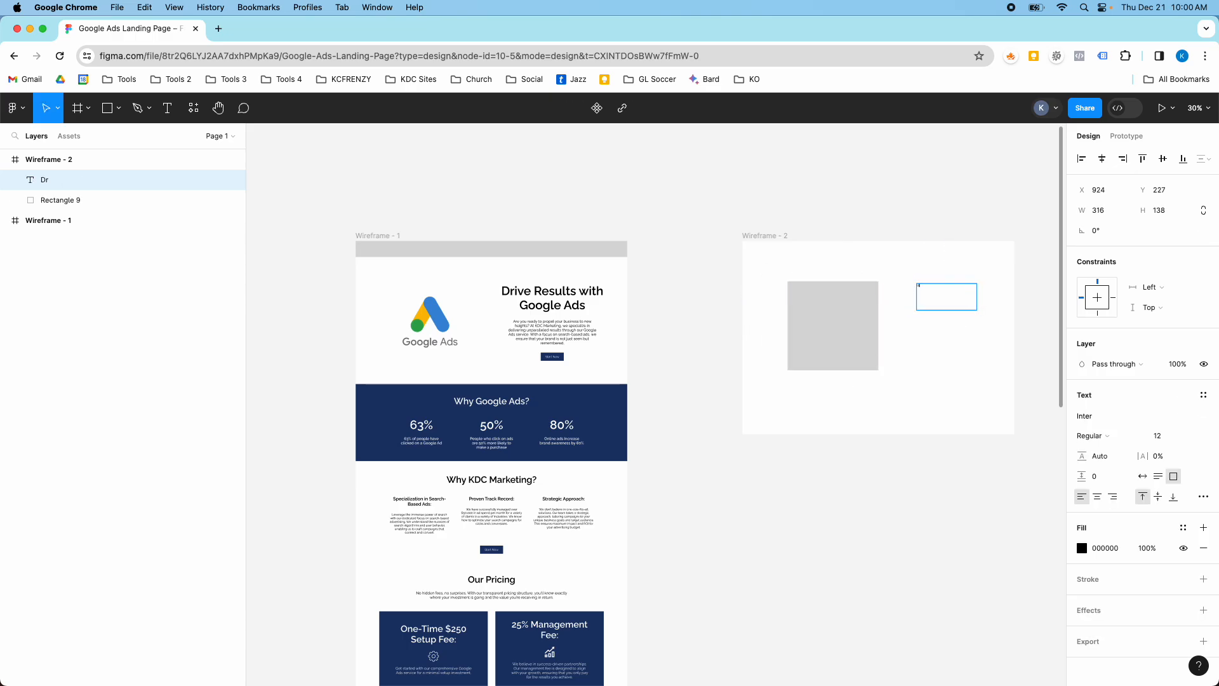
type("Drive Resutsl")
scroll(965, 283, "up", 5)
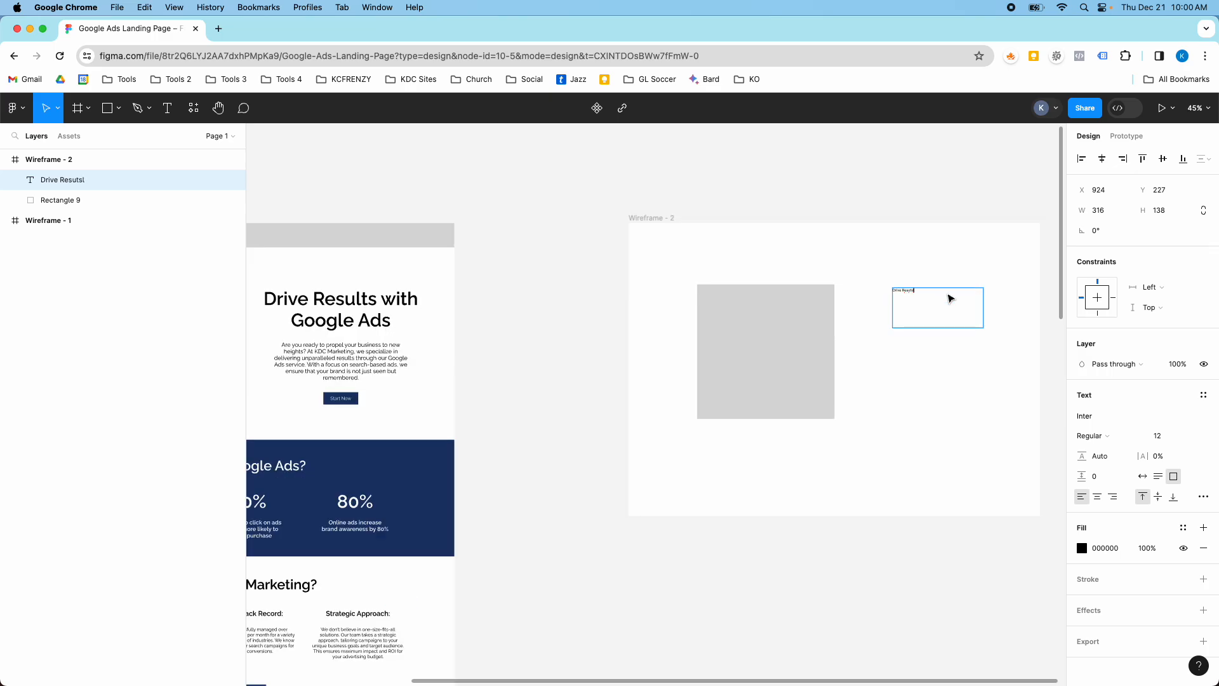
left_click(958, 326)
left_click(935, 300)
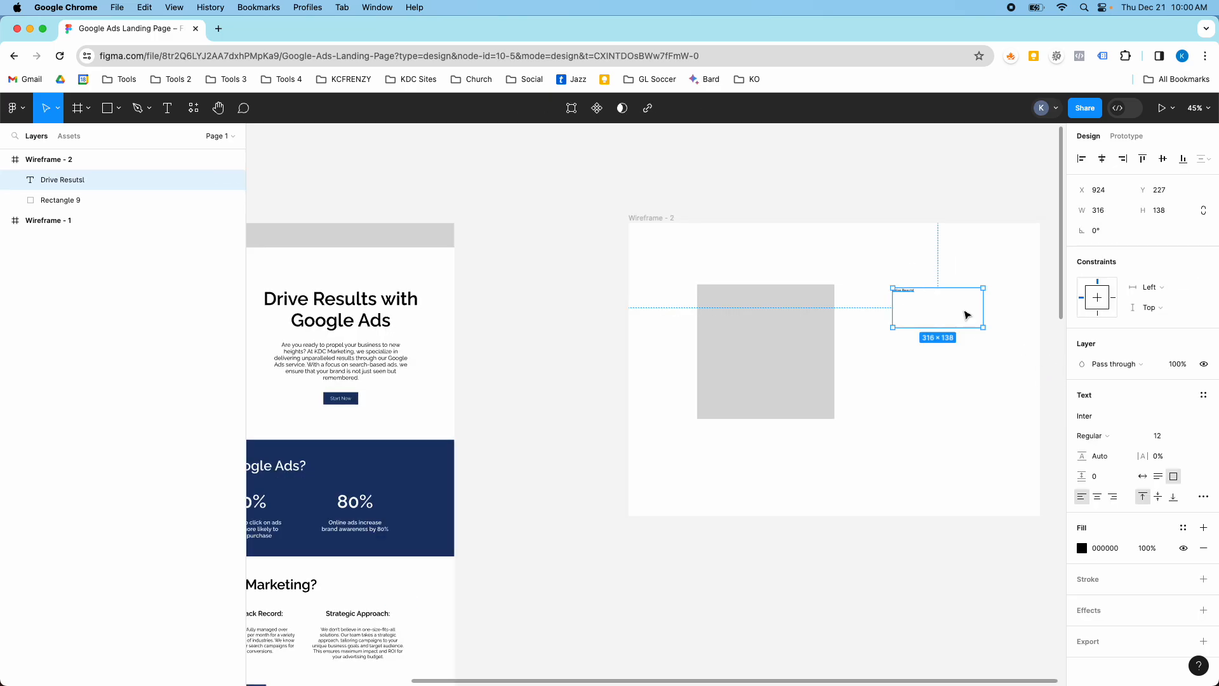
left_click(1196, 438)
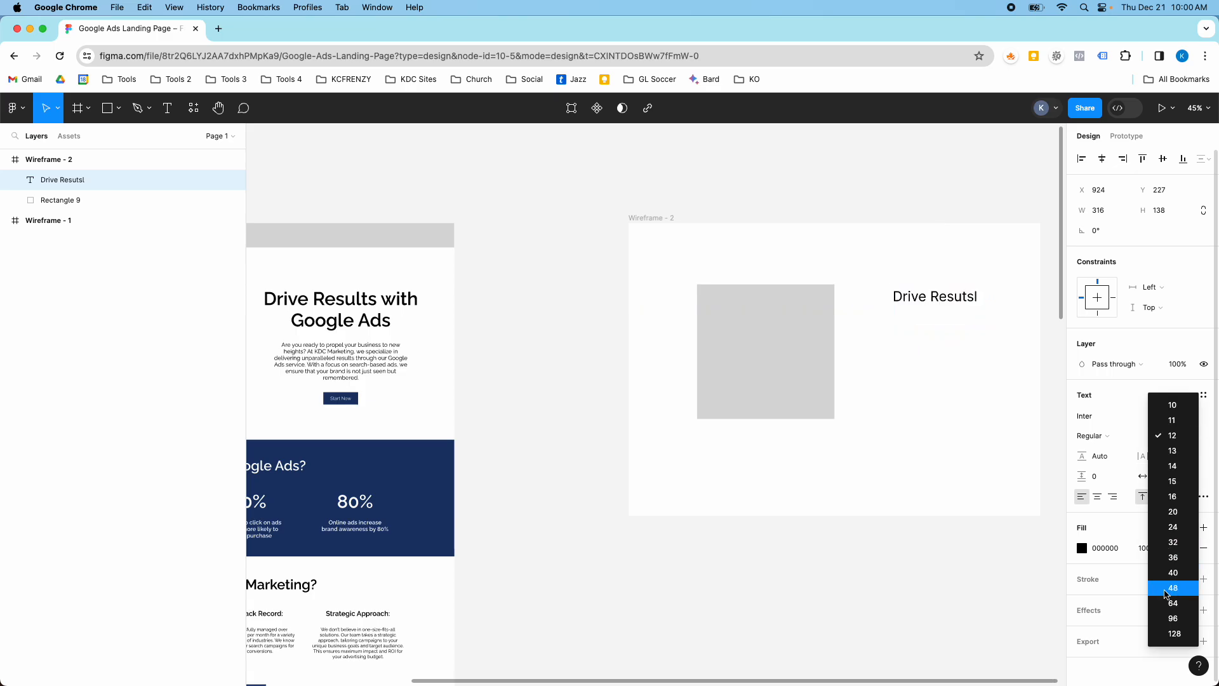
left_click(1173, 603)
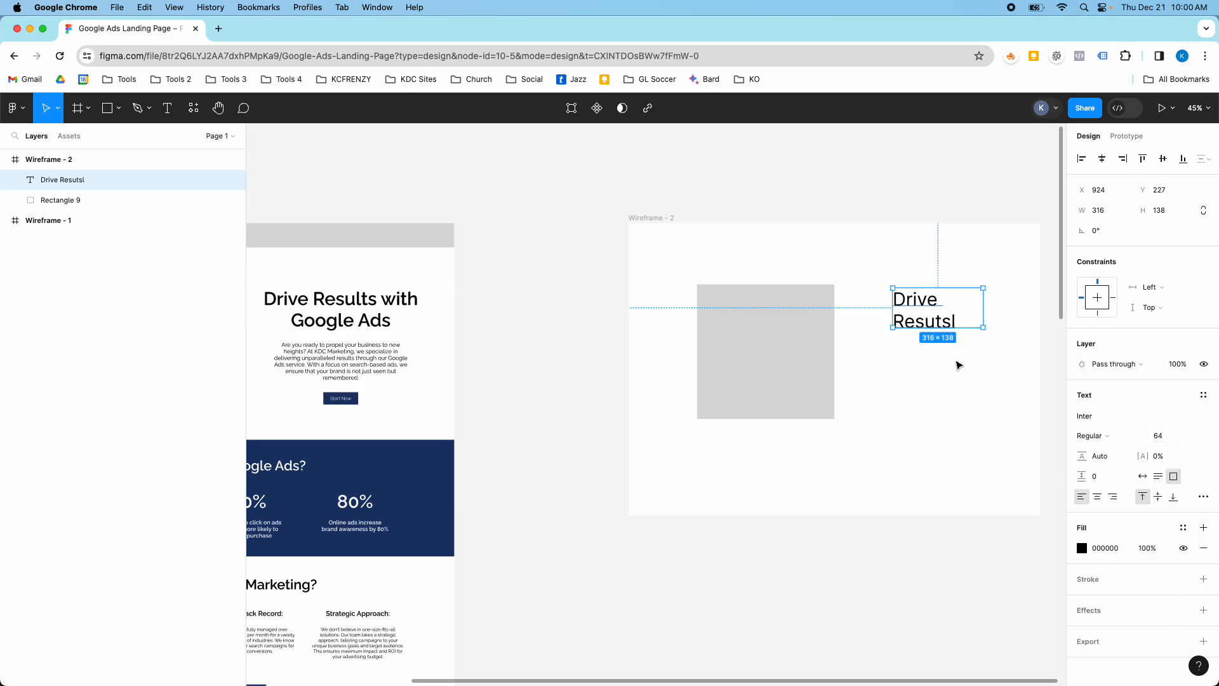
Replace the new text box's content with the "Drive Results with Google Ads" heading copied from Wireframe - 1
double_click(935, 300)
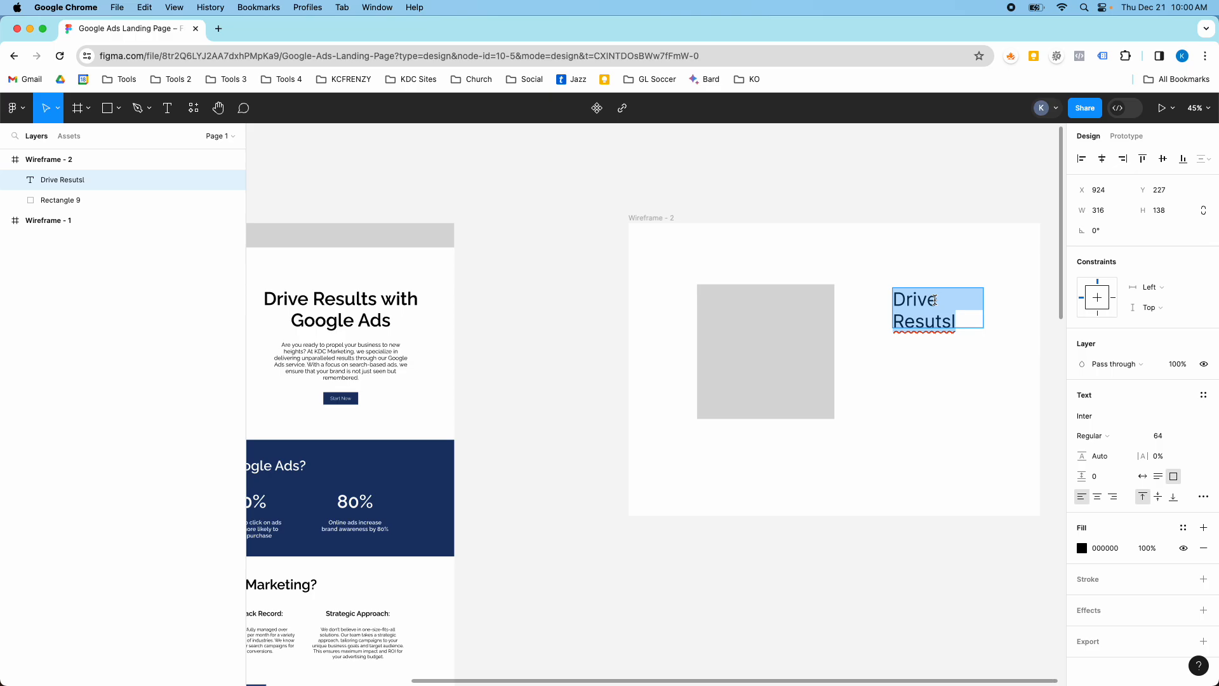
left_click(339, 305)
double_click(339, 305)
key("super+c")
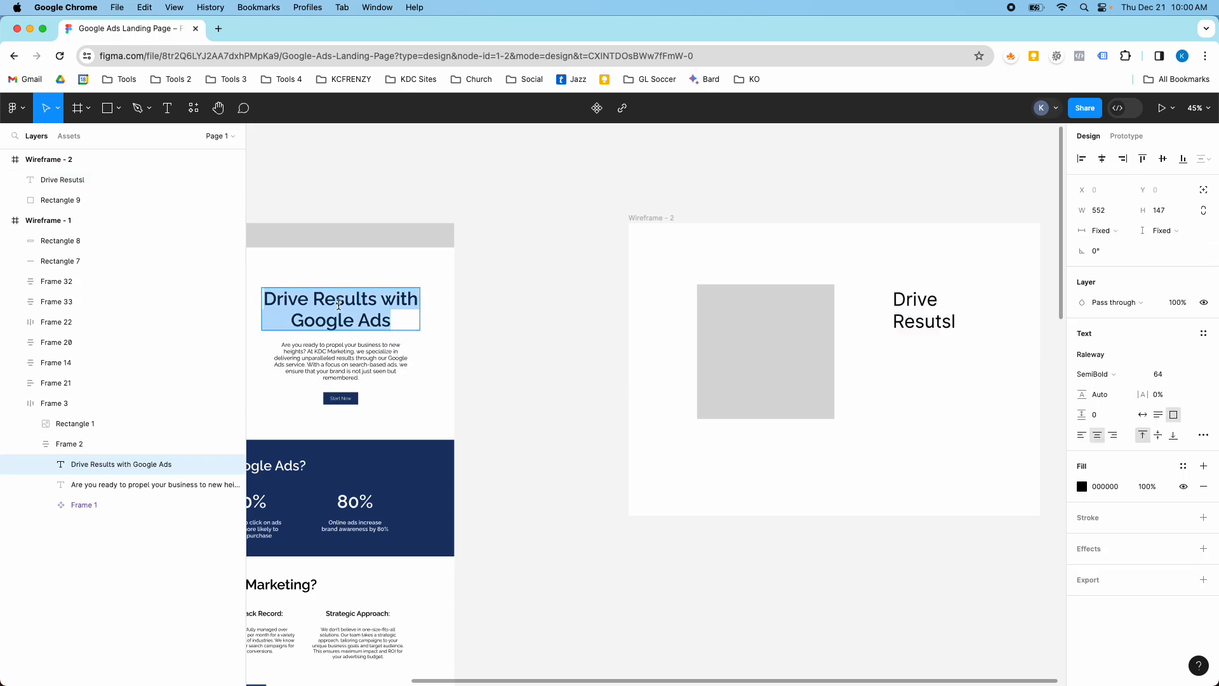
left_click(926, 312)
double_click(926, 312)
double_click(927, 312)
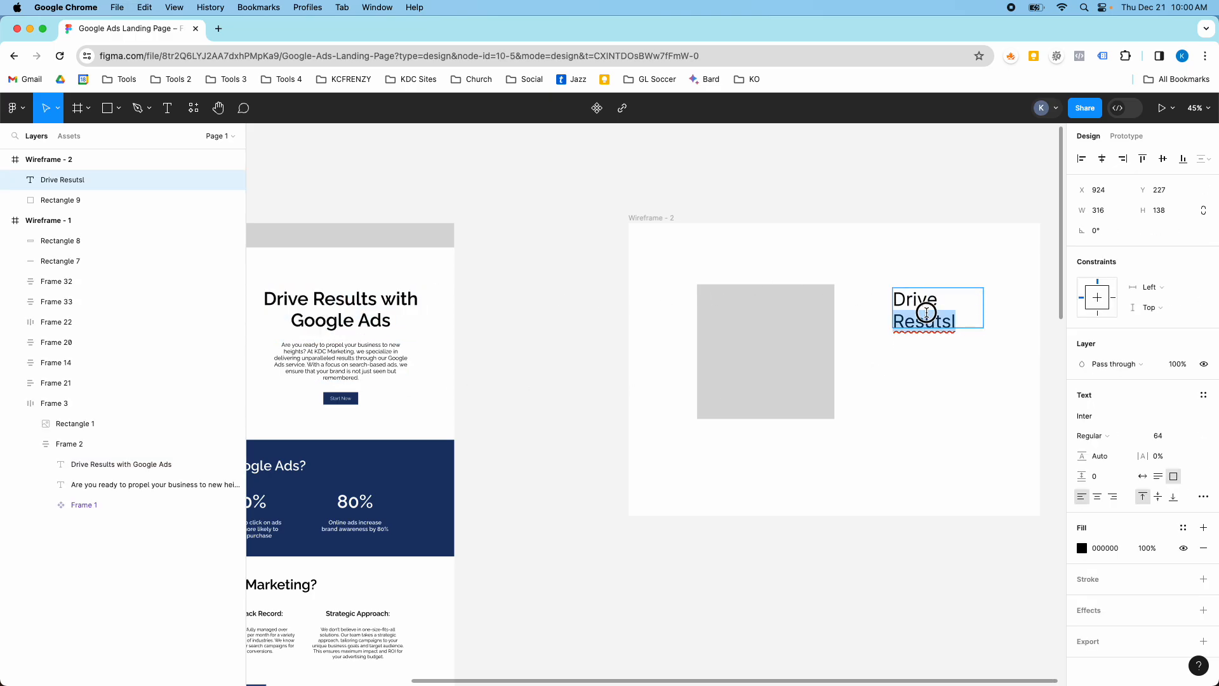
key("super+a")
key("super+v")
key("Escape")
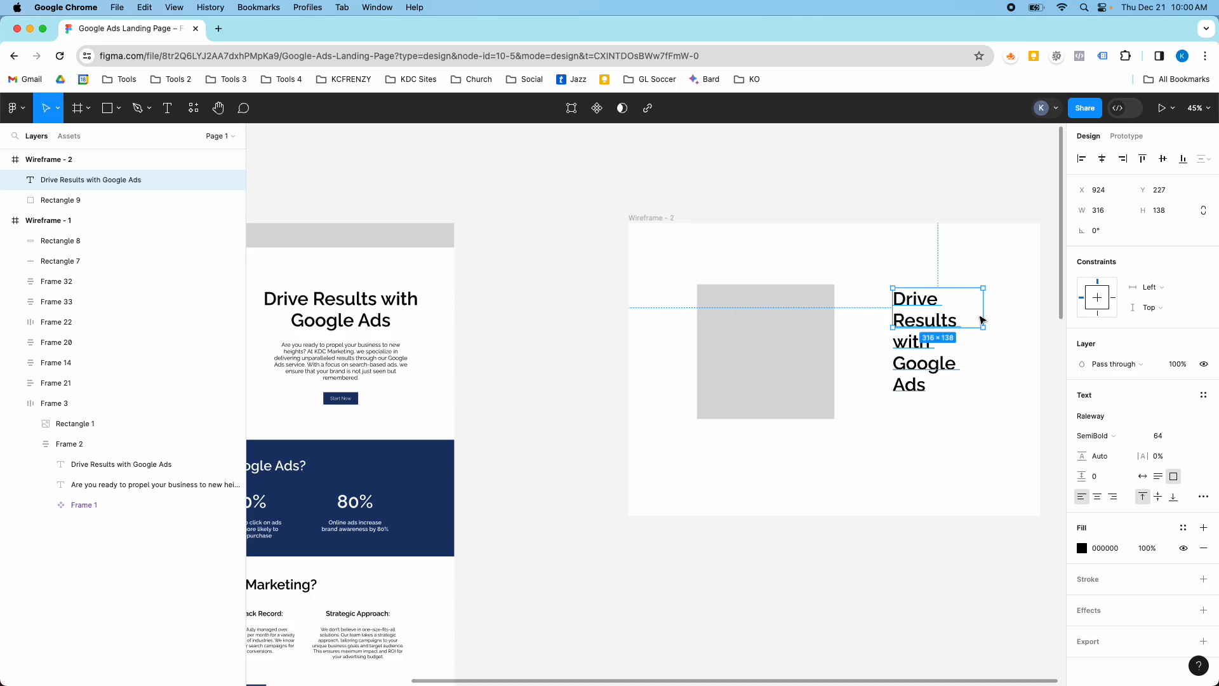
Widen the heading's text box in Wireframe - 2 to about 613 and center-align its text
left_click_drag(982, 319, 1020, 305)
left_click_drag(893, 311, 835, 308)
left_click(388, 302)
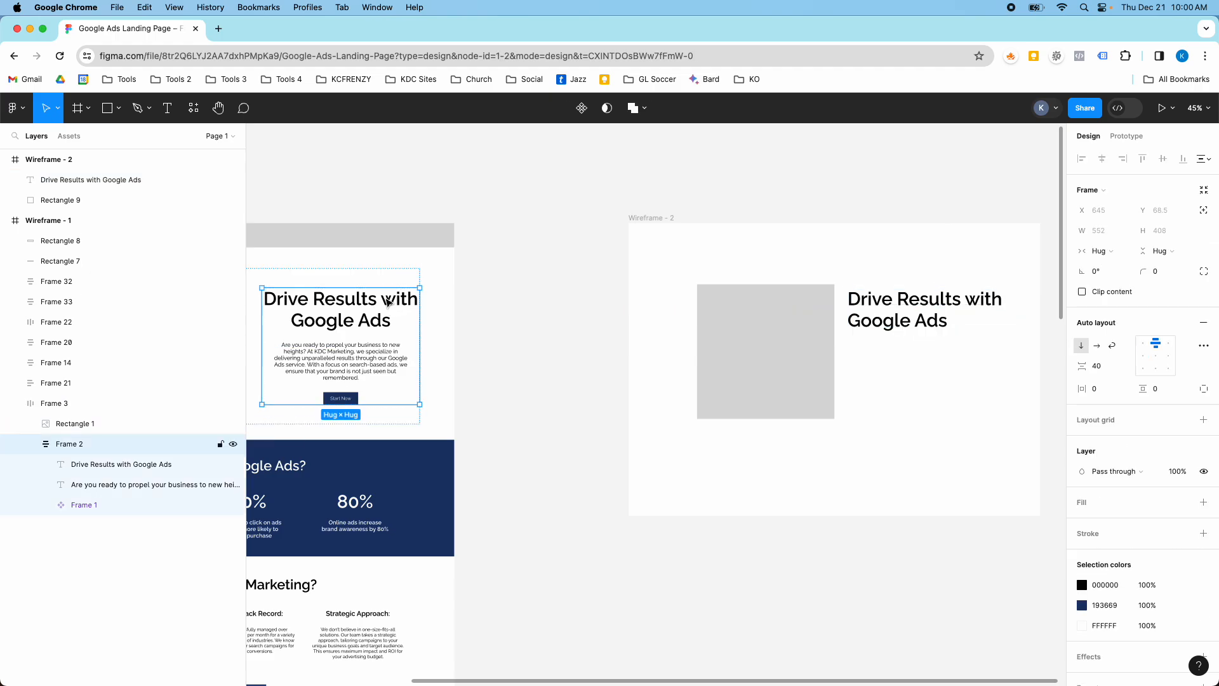
left_click(388, 303)
left_click(889, 305)
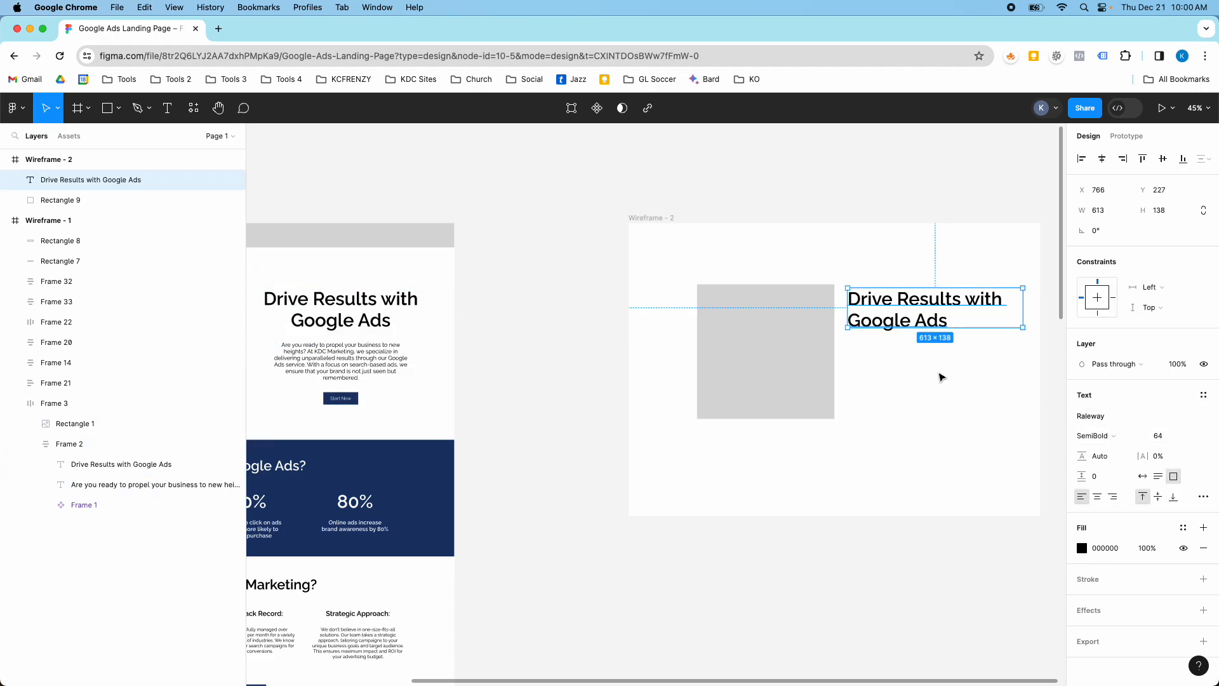
left_click(1098, 497)
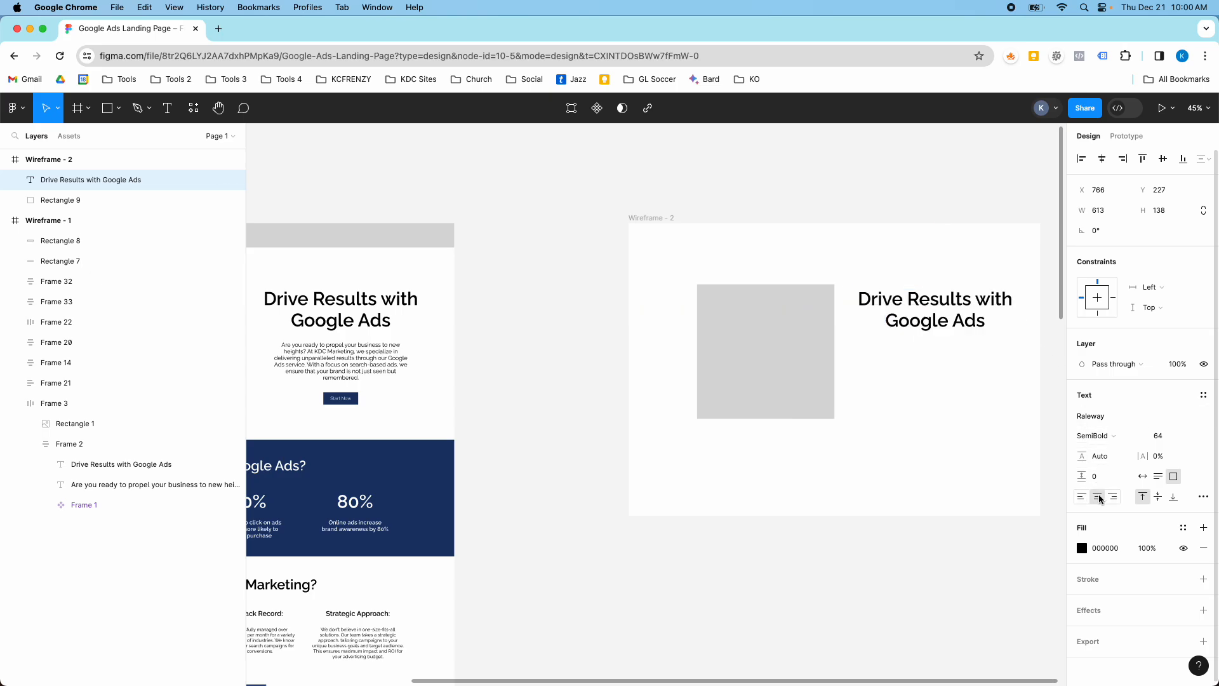
left_click(864, 274)
Duplicate the heading directly below itself and replace the copy's text with the hero paragraph copied from Wireframe - 1
left_click(916, 321)
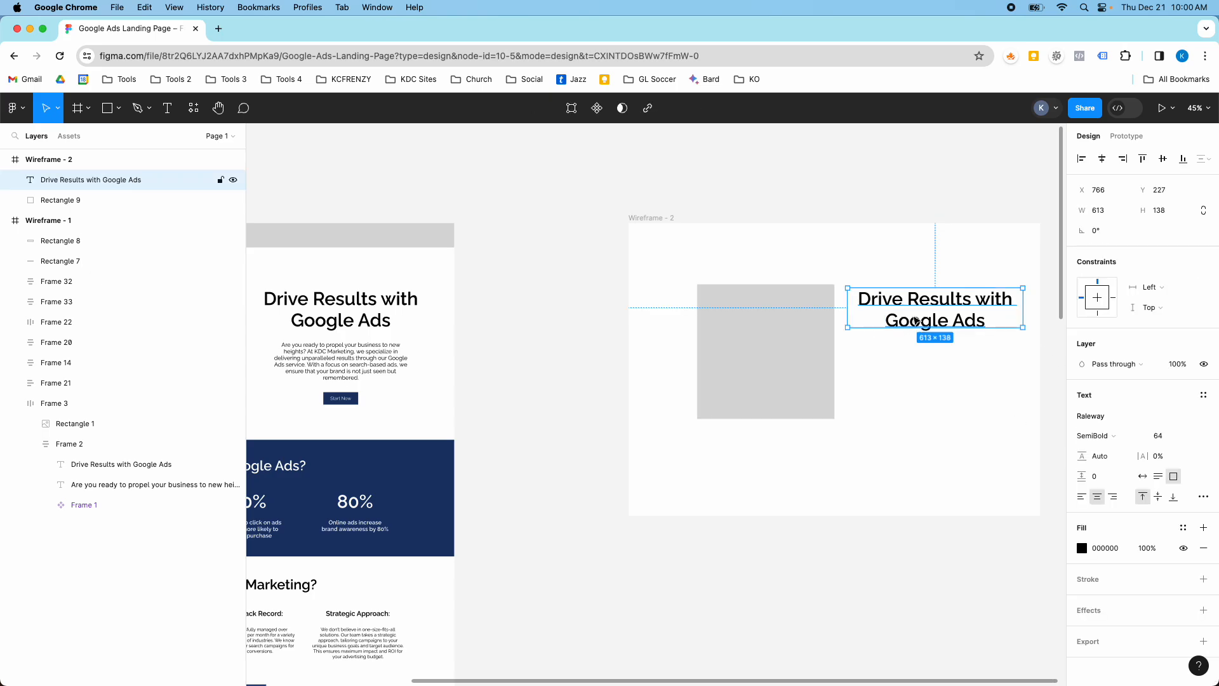
left_click_drag(916, 318, 915, 376)
left_click(334, 365)
left_click(331, 362)
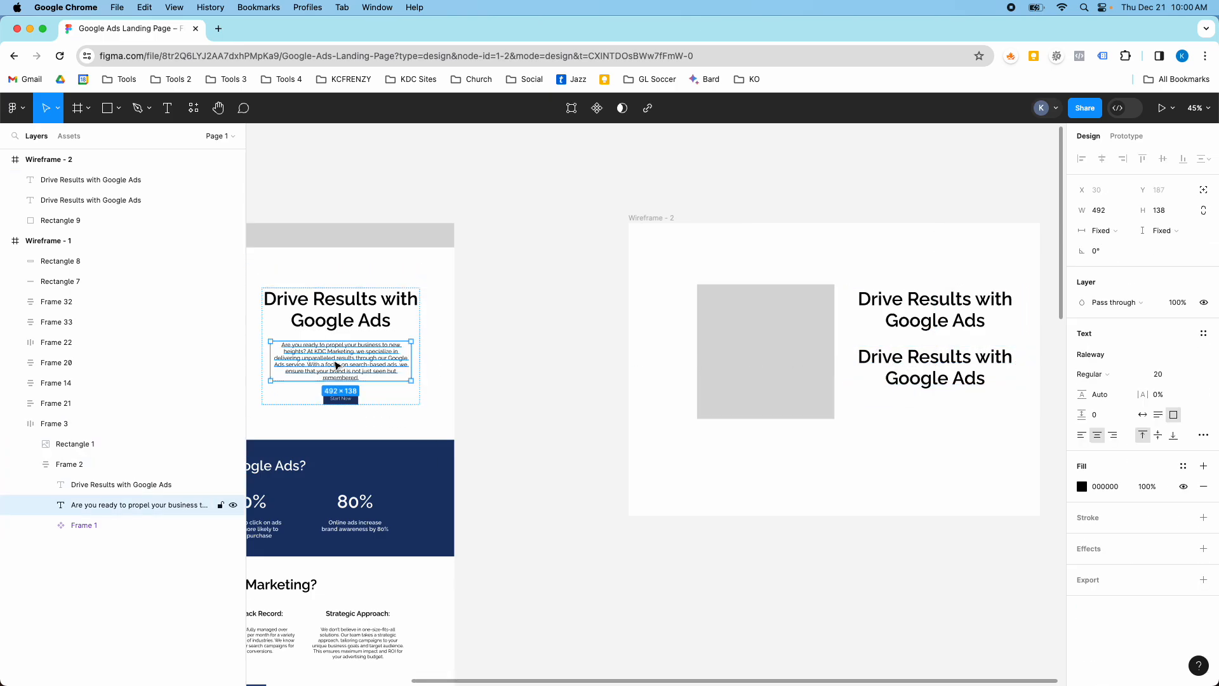
double_click(333, 360)
key("cmd+c")
left_click(923, 366)
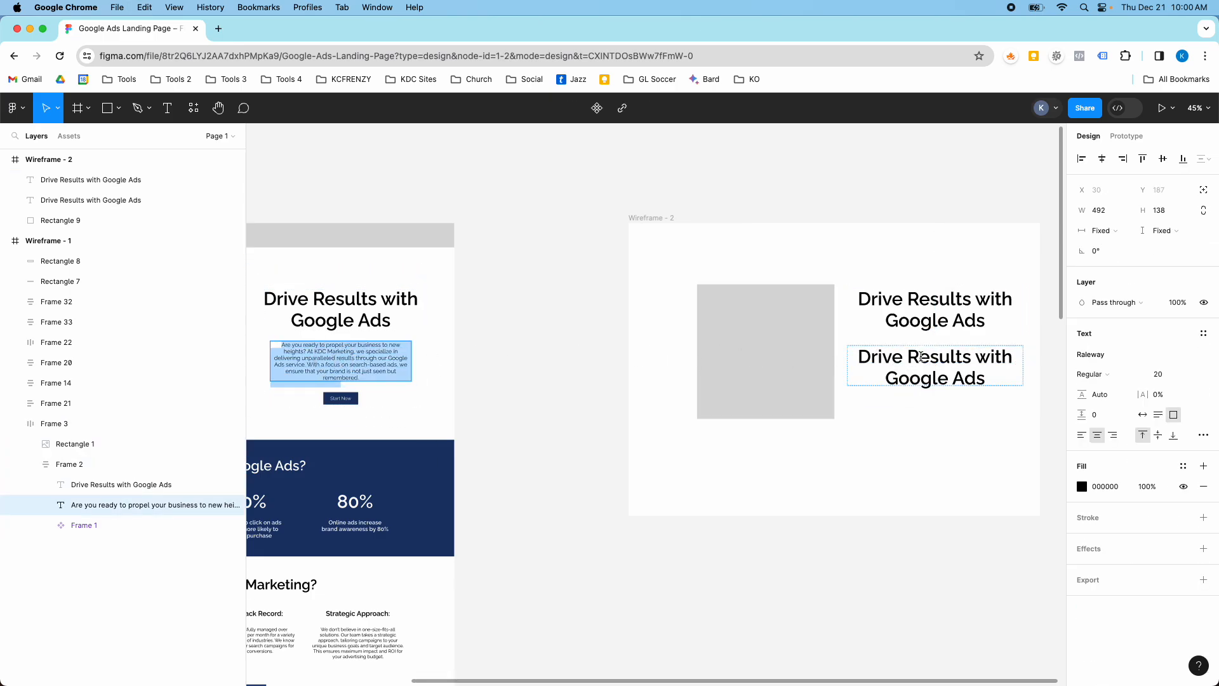
double_click(924, 367)
key("cmd+v")
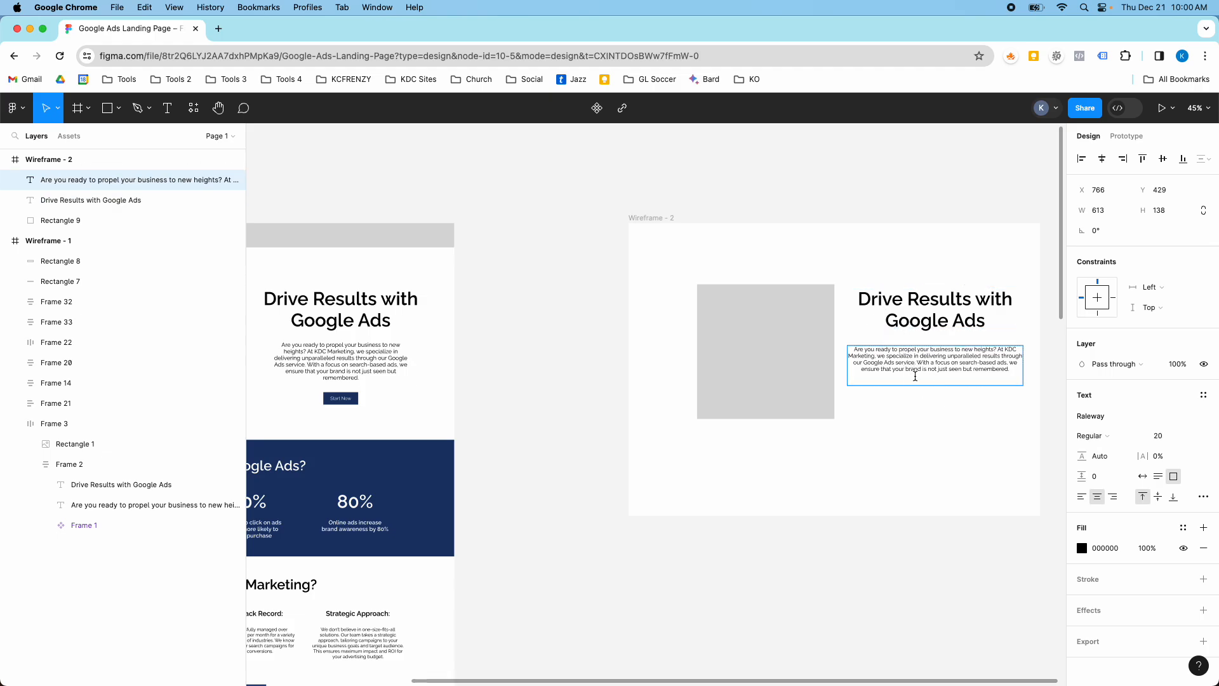
Shorten the paragraph's text box in Wireframe - 2 to a height of about 108
left_click(919, 422)
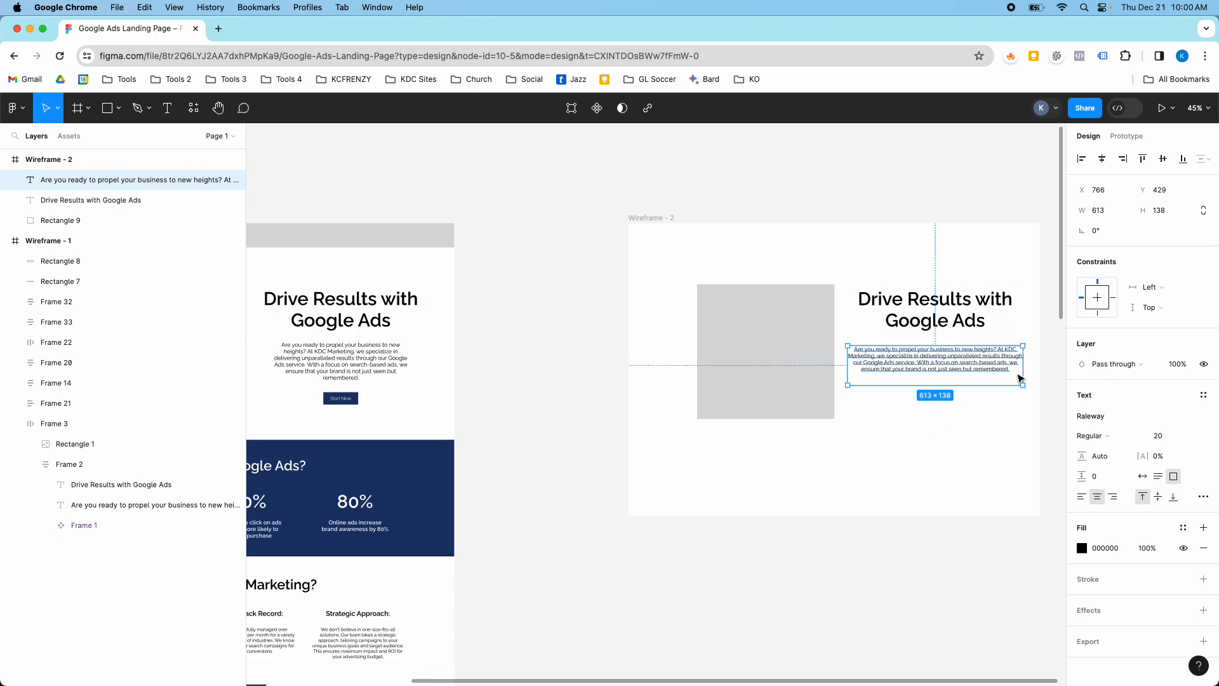
left_click_drag(989, 386, 987, 380)
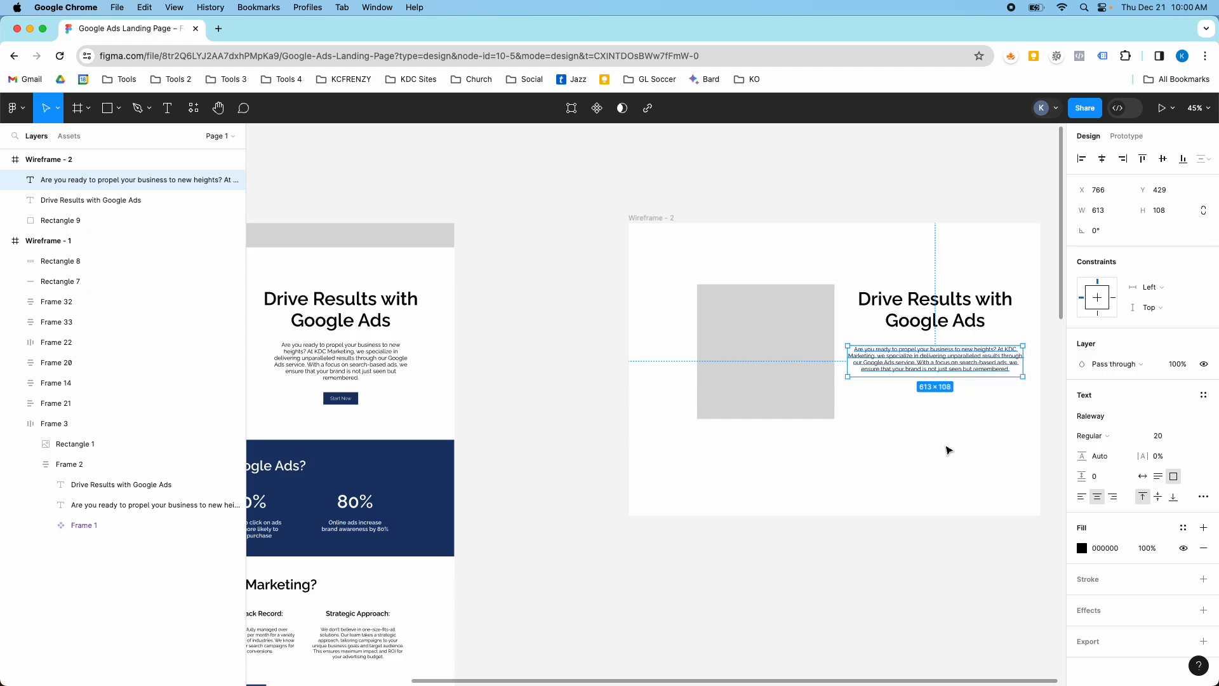
left_click(949, 452)
Add a "Start Now" text box centered below the paragraph and shrink the box to fit its text
left_click(167, 108)
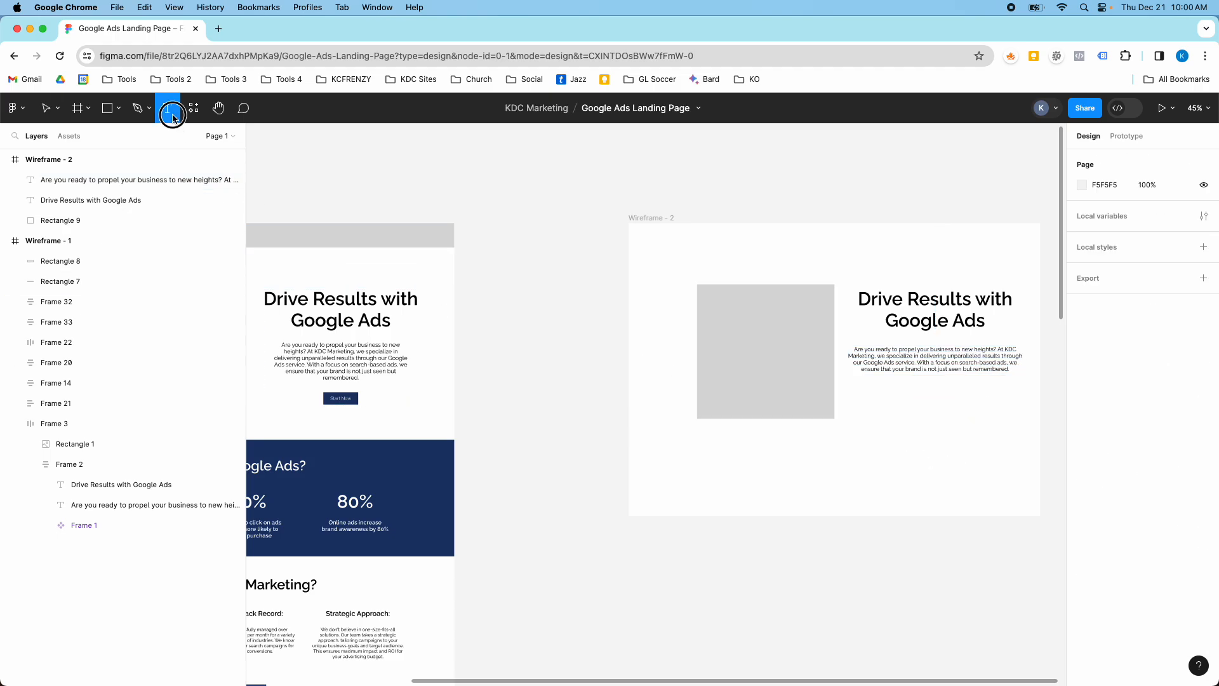
left_click_drag(901, 393, 963, 410)
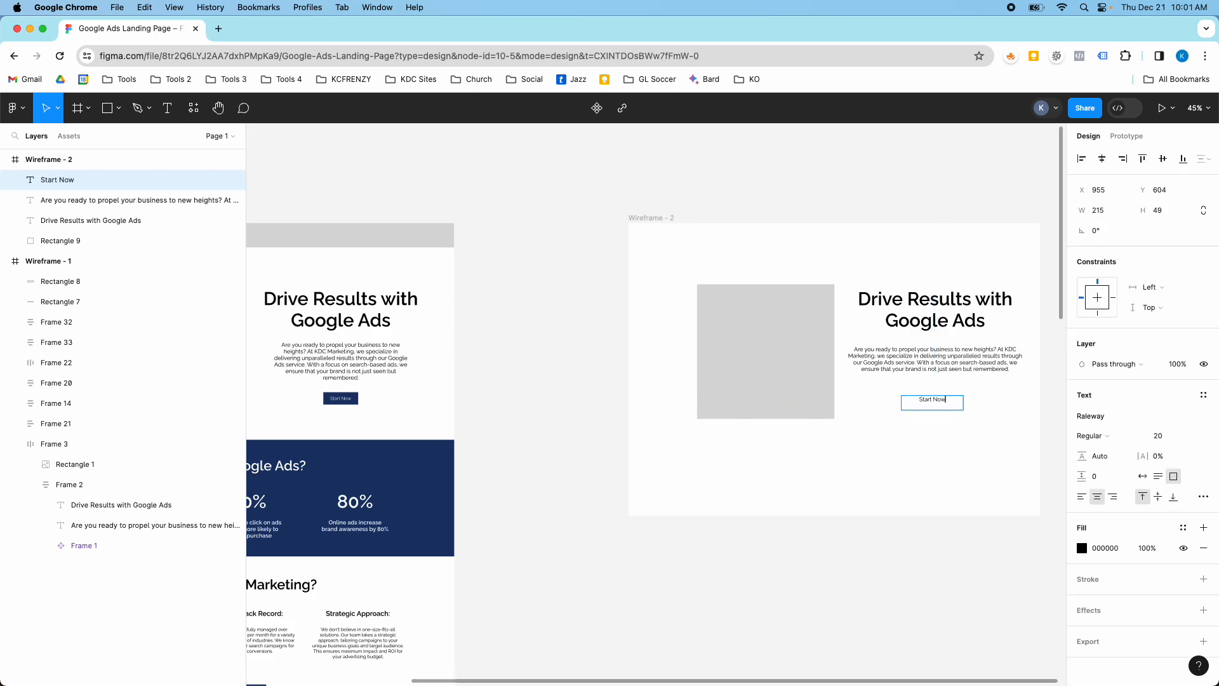
key("Escape")
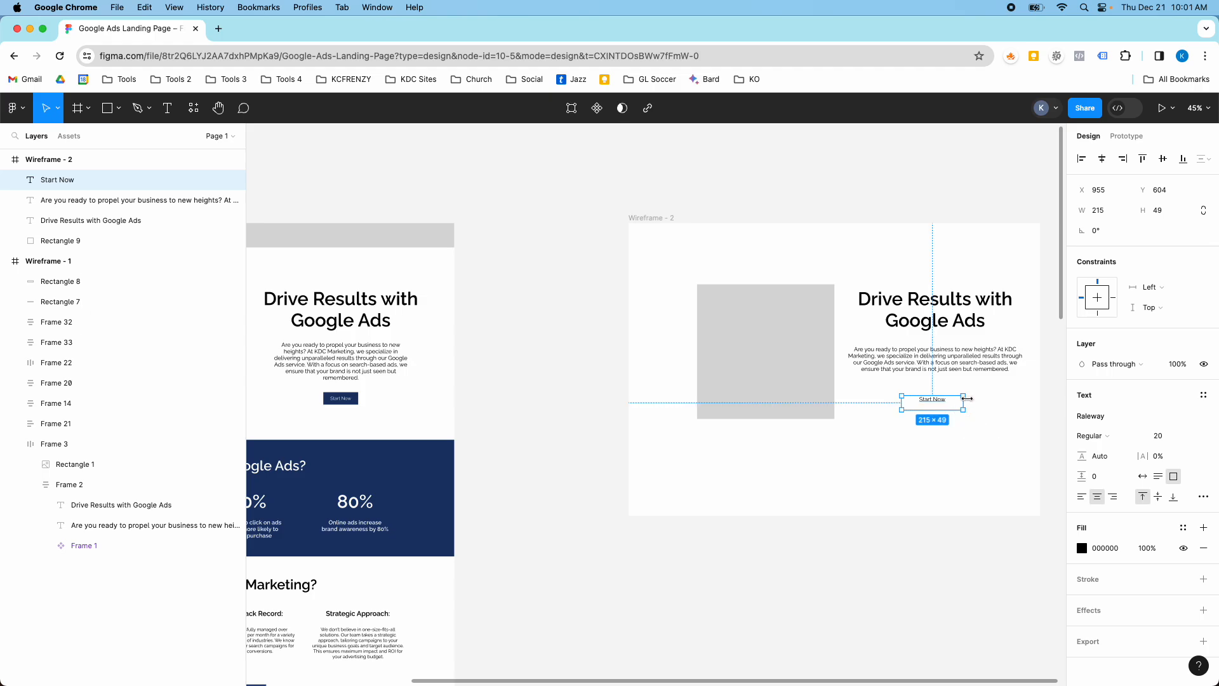
double_click(966, 398)
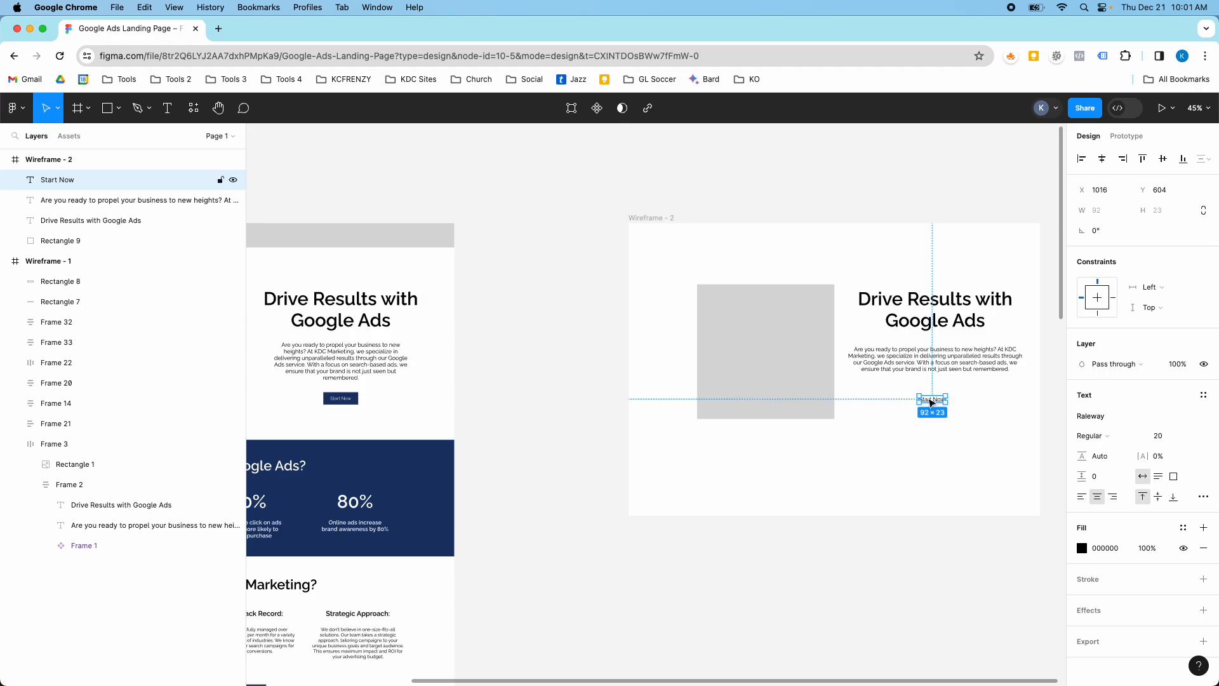
Wrap the "Start Now" text in an auto layout frame and fill it with the navy document color 193669
key("shift+a")
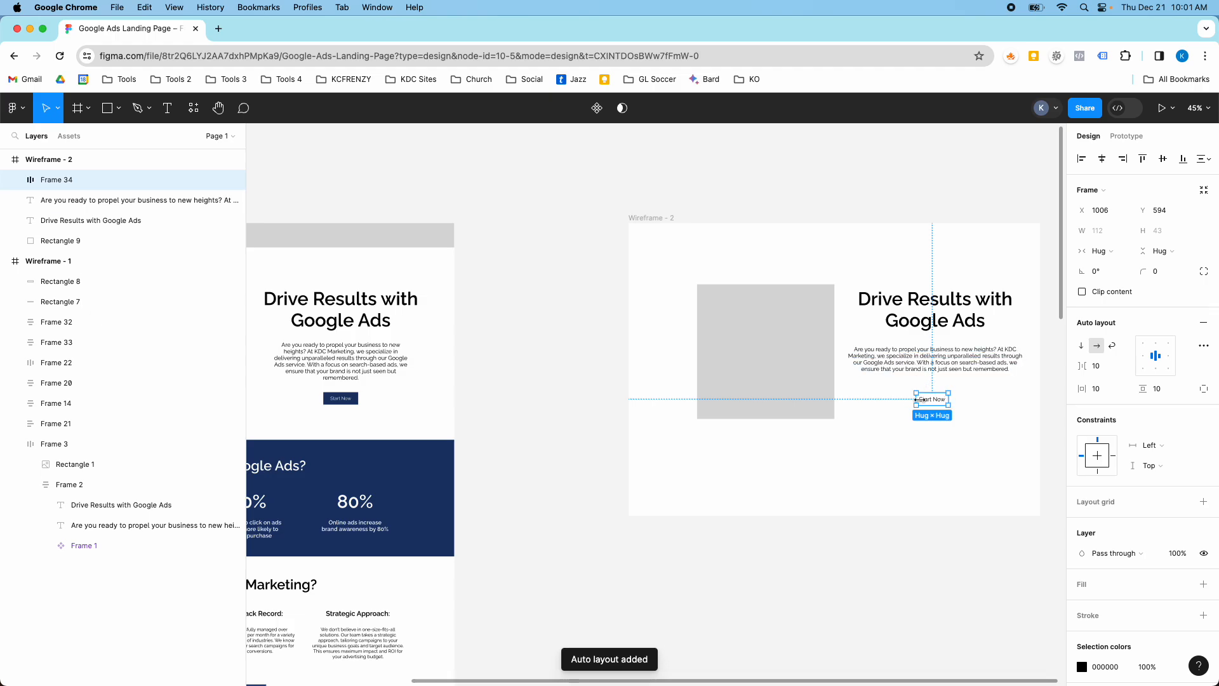
scroll(1117, 495, "down", 1)
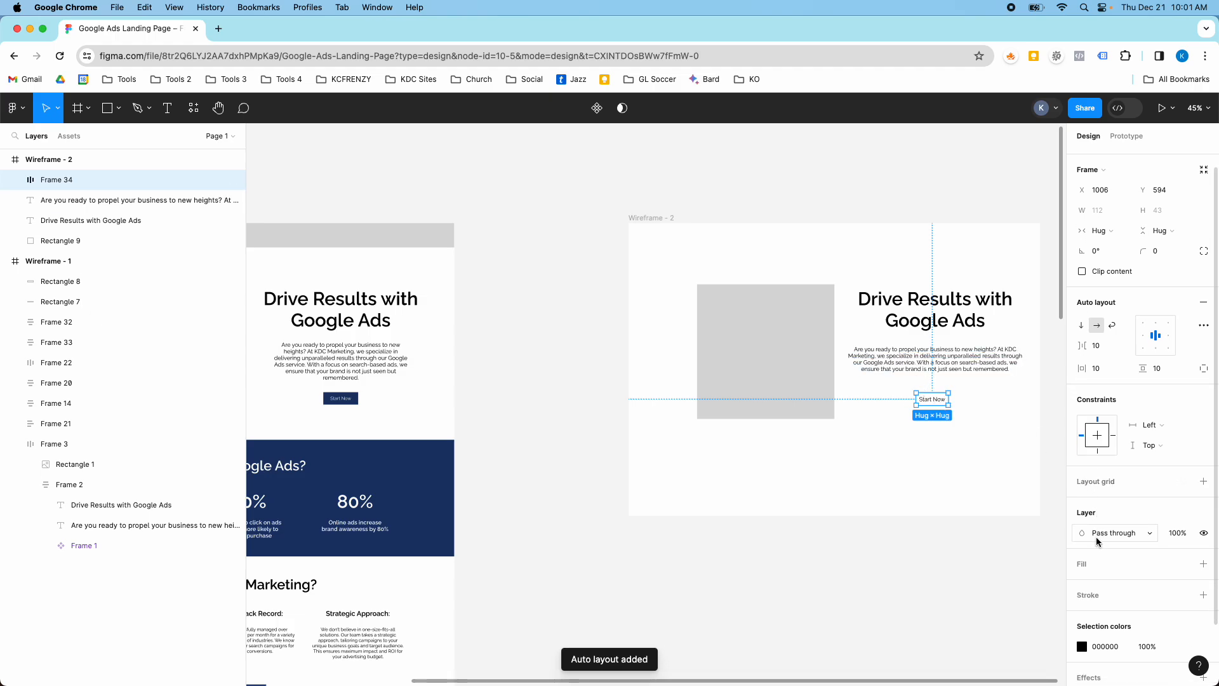
left_click(1203, 564)
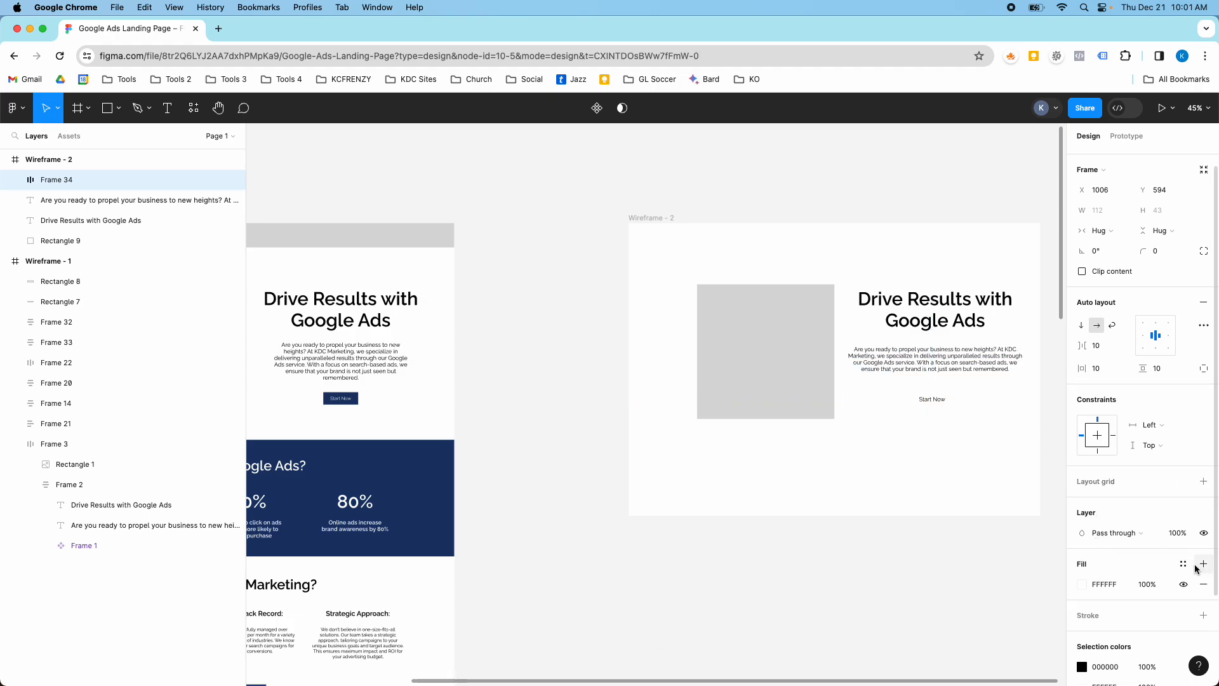
left_click(1083, 584)
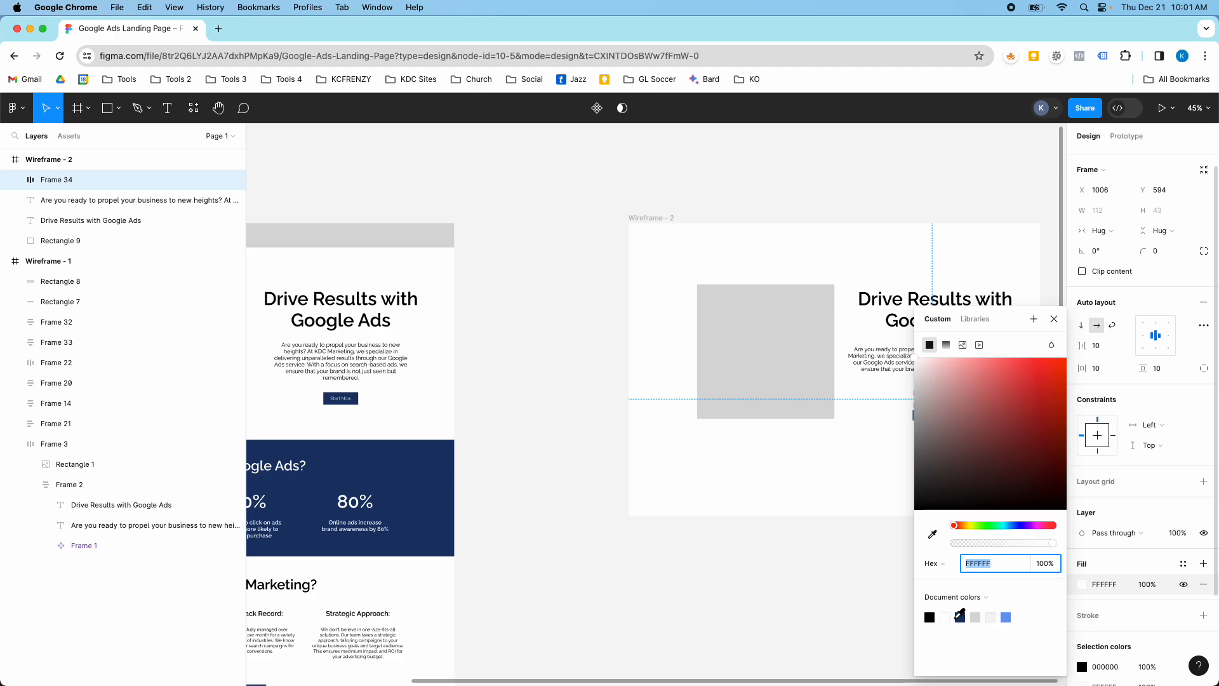
left_click(960, 615)
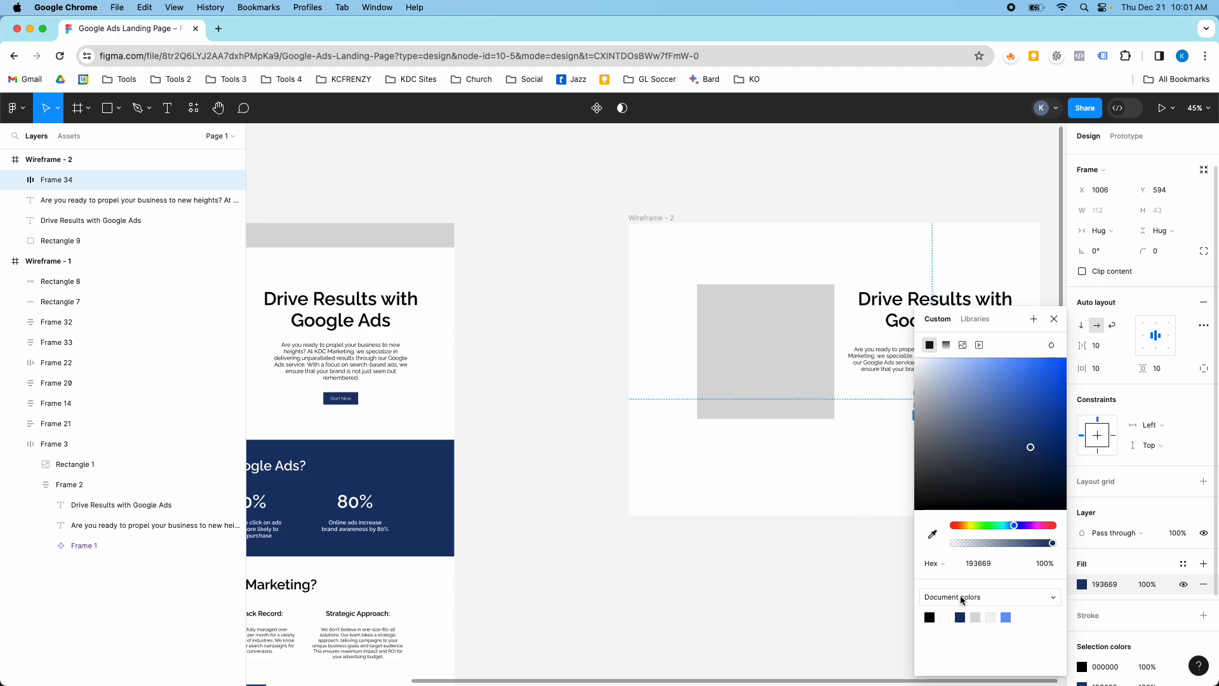
left_click(887, 484)
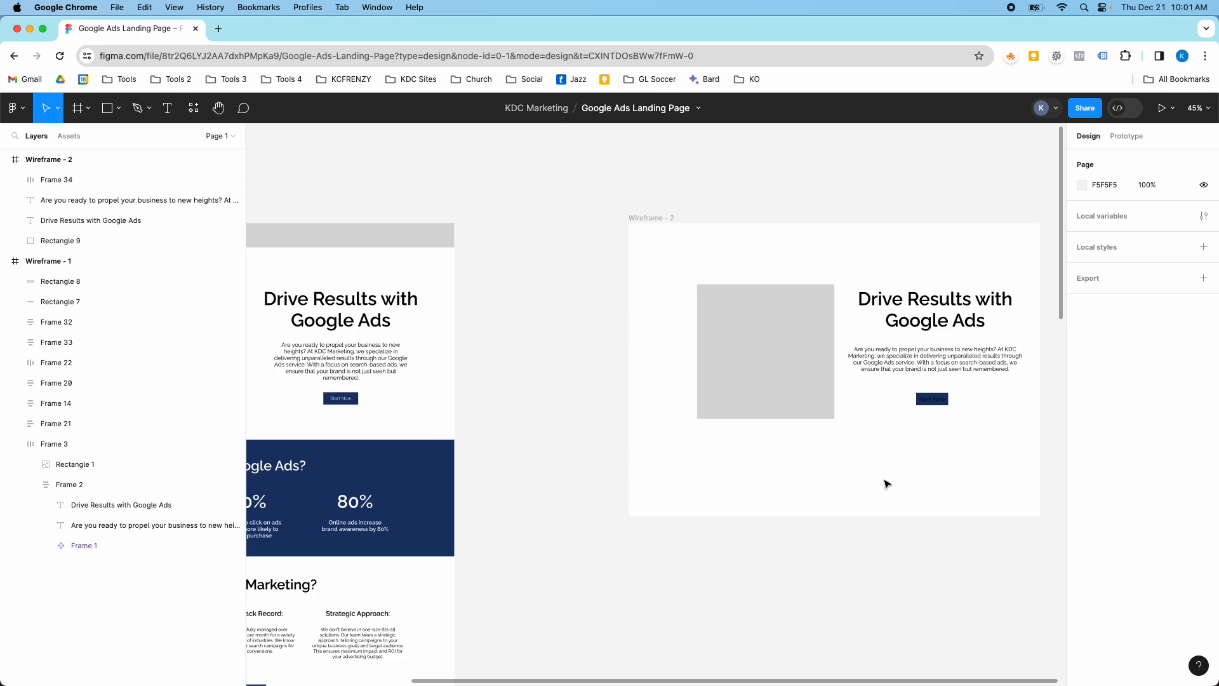
Change the "Start Now" button's text color to white
left_click(942, 404)
scroll(1103, 538, "down", 3)
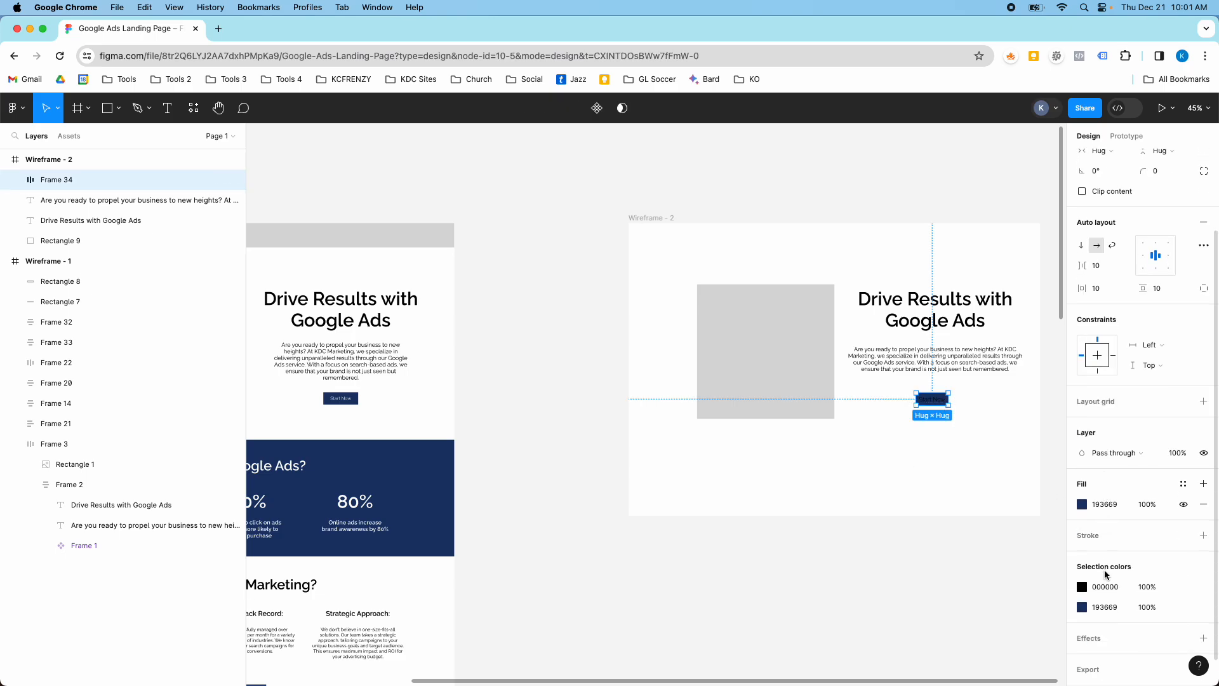
left_click(1083, 587)
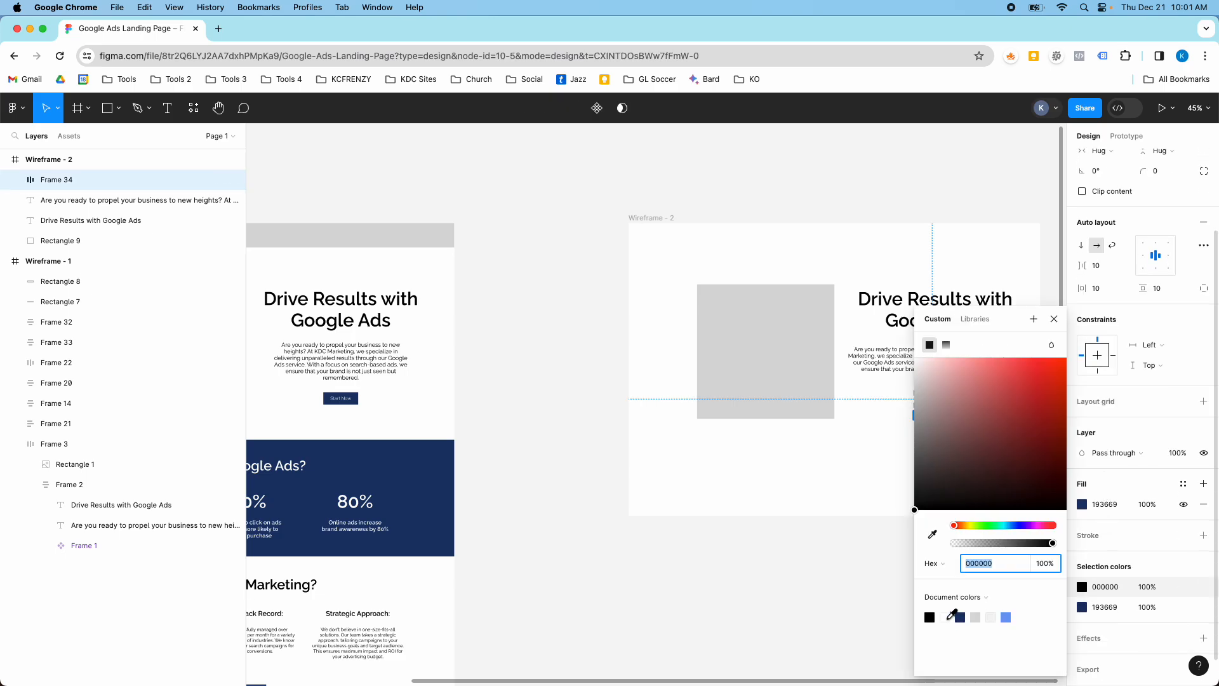
left_click(908, 495)
left_click(935, 399)
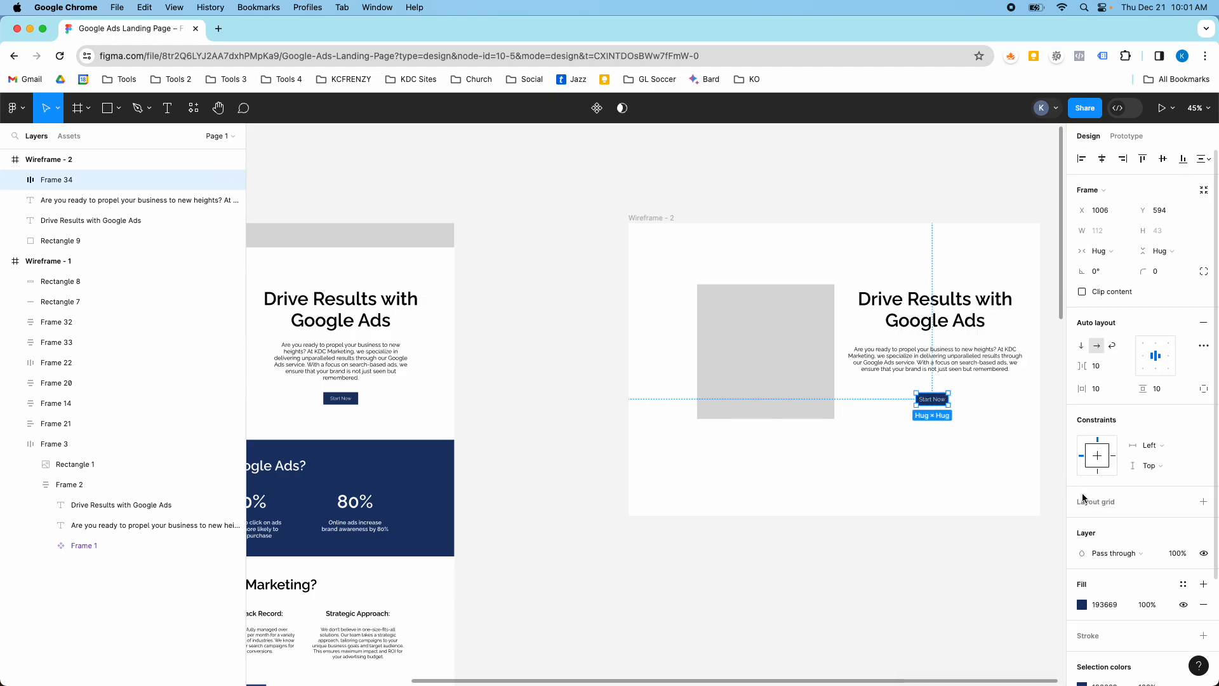
Set the button's padding to 20 horizontal and 12 vertical, and reposition it below the paragraph at X 1007, Y 583
left_click_drag(1081, 388, 1142, 388)
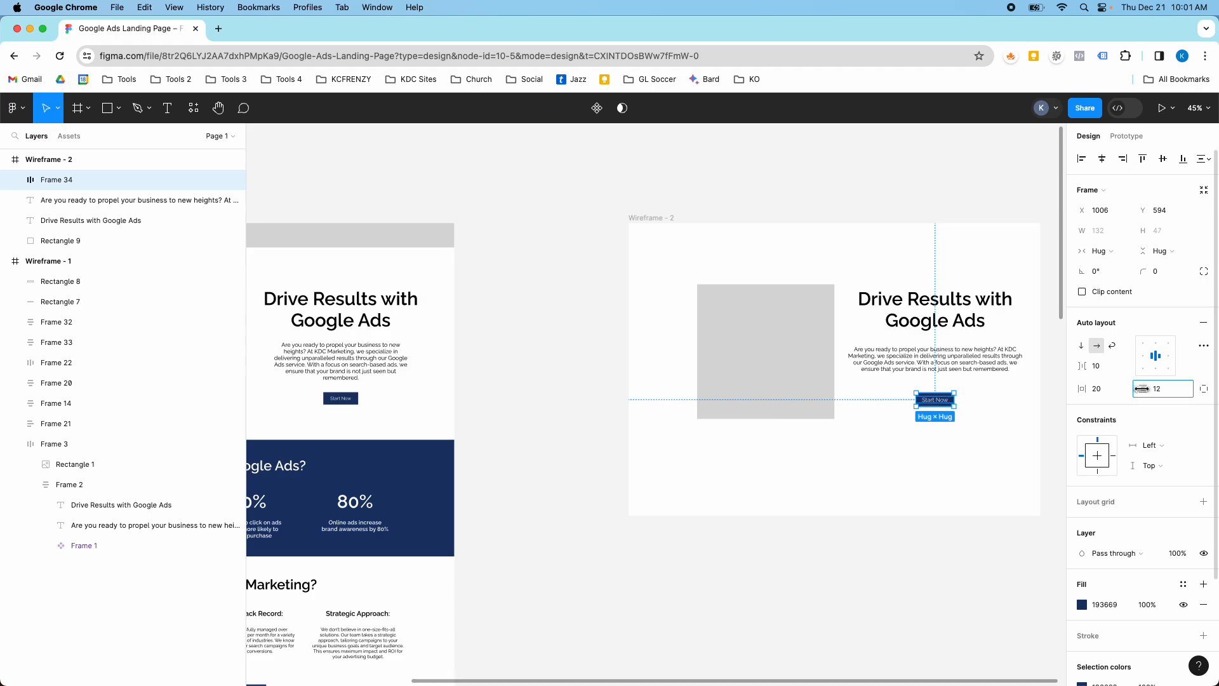
left_click(997, 386)
left_click_drag(936, 400, 940, 399)
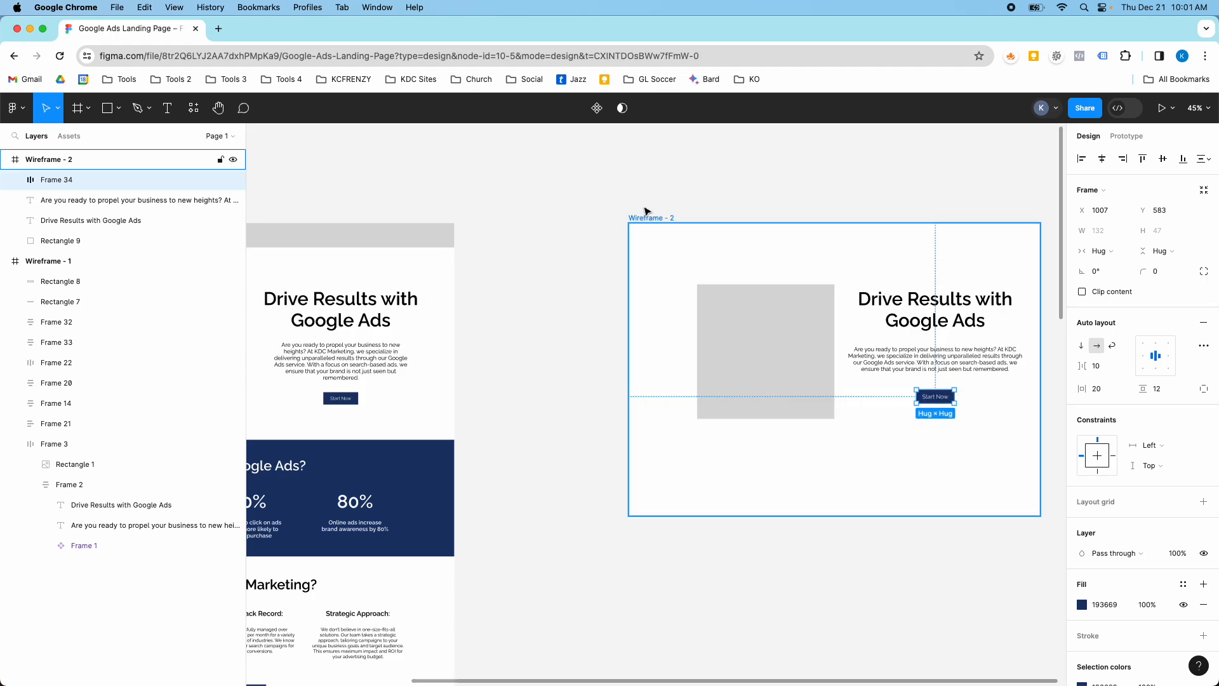
Turn the new "Start Now" button into a component and inspect its entry among the local components
left_click(597, 109)
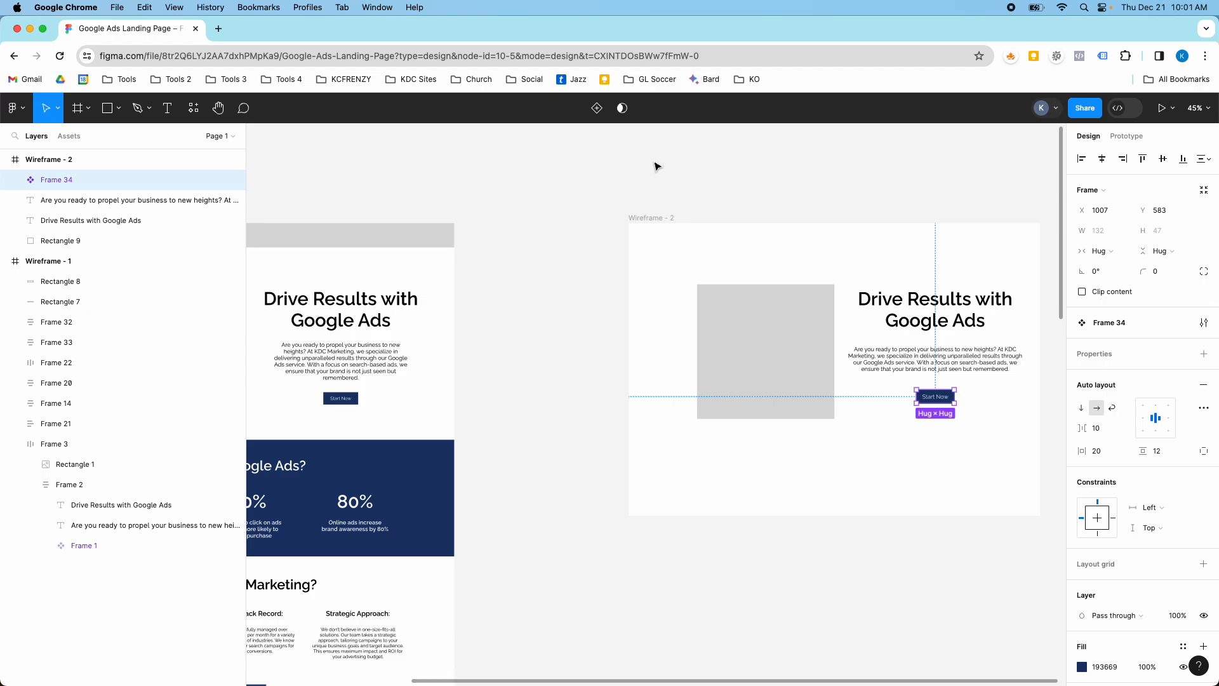
left_click(67, 138)
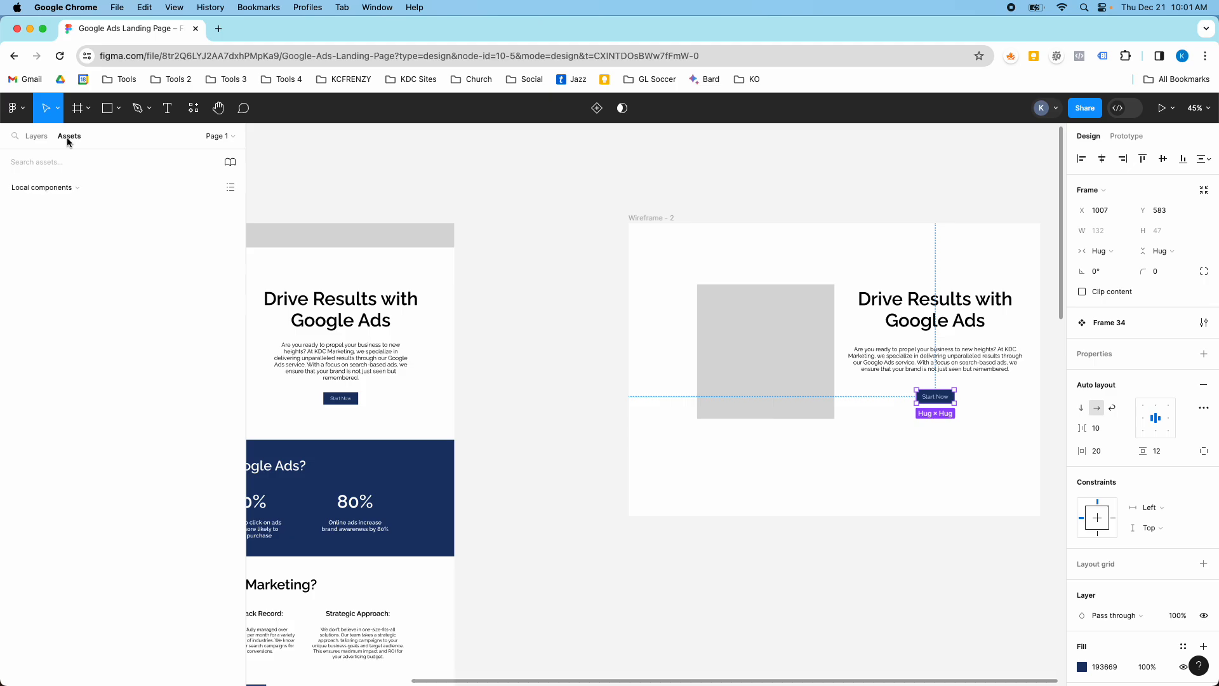
left_click(12, 327)
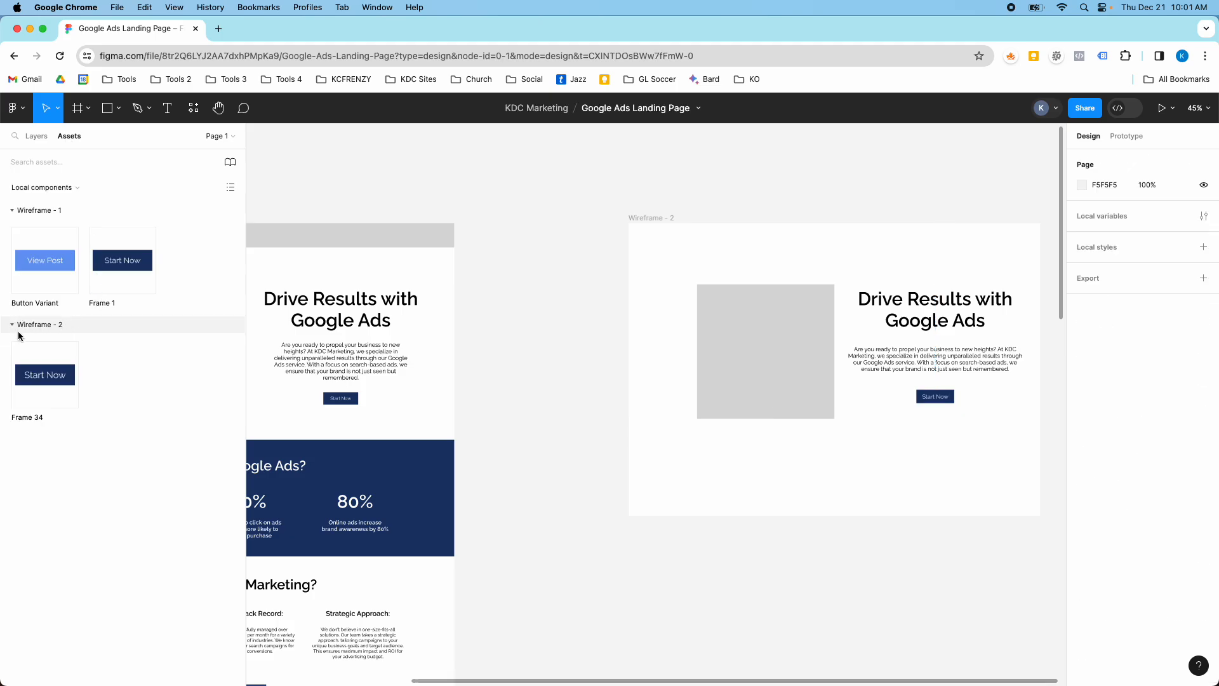
left_click(35, 417)
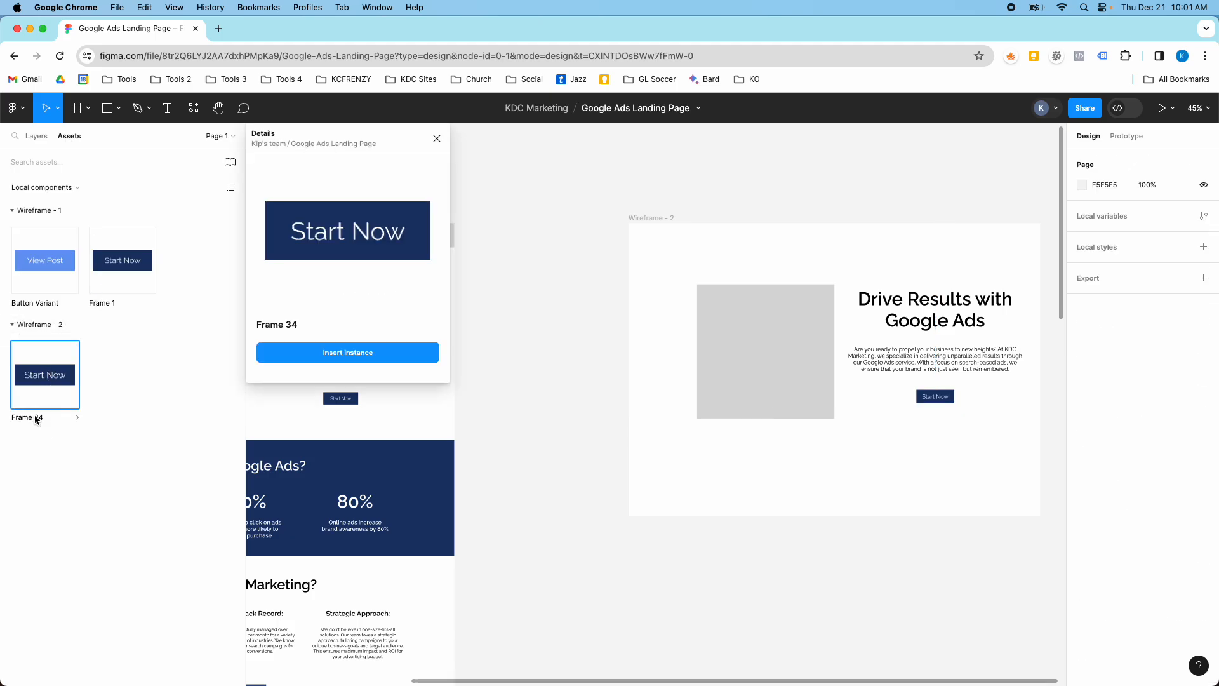
left_click(435, 140)
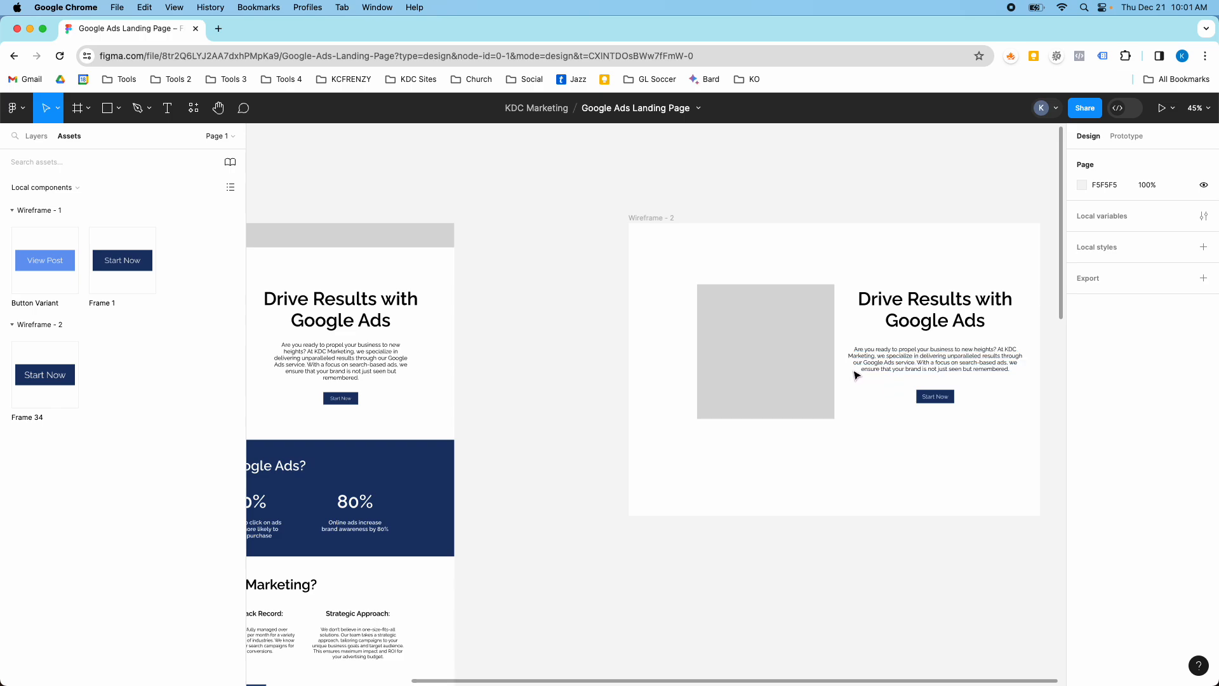
Combine the heading, paragraph and "Start Now" button in Wireframe - 2 into one vertical auto layout frame
left_click(909, 311)
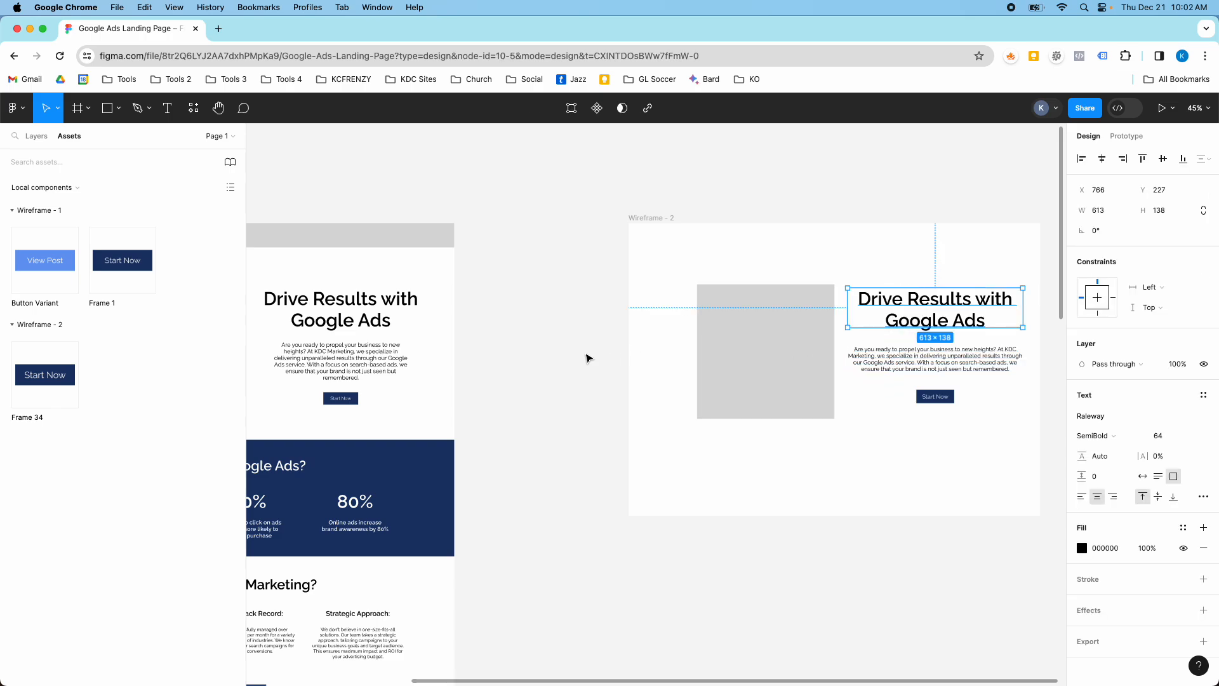
scroll(479, 314, "left", 5)
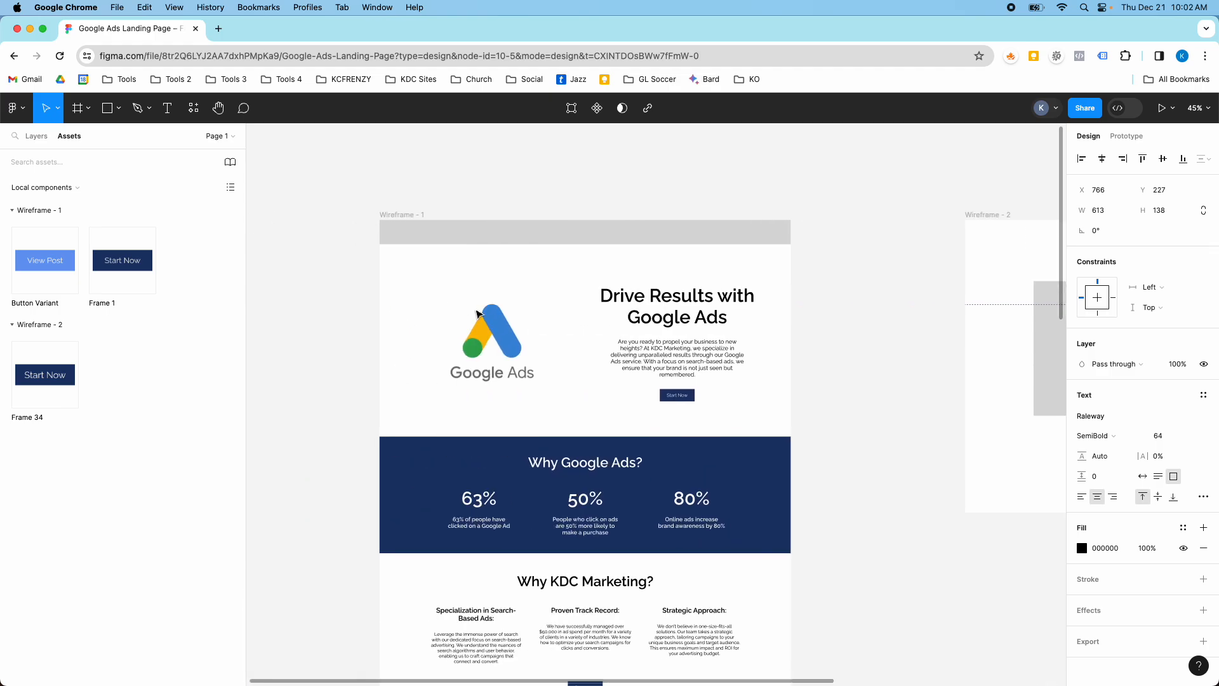
scroll(479, 314, "right", 9)
scroll(478, 314, "down", 1)
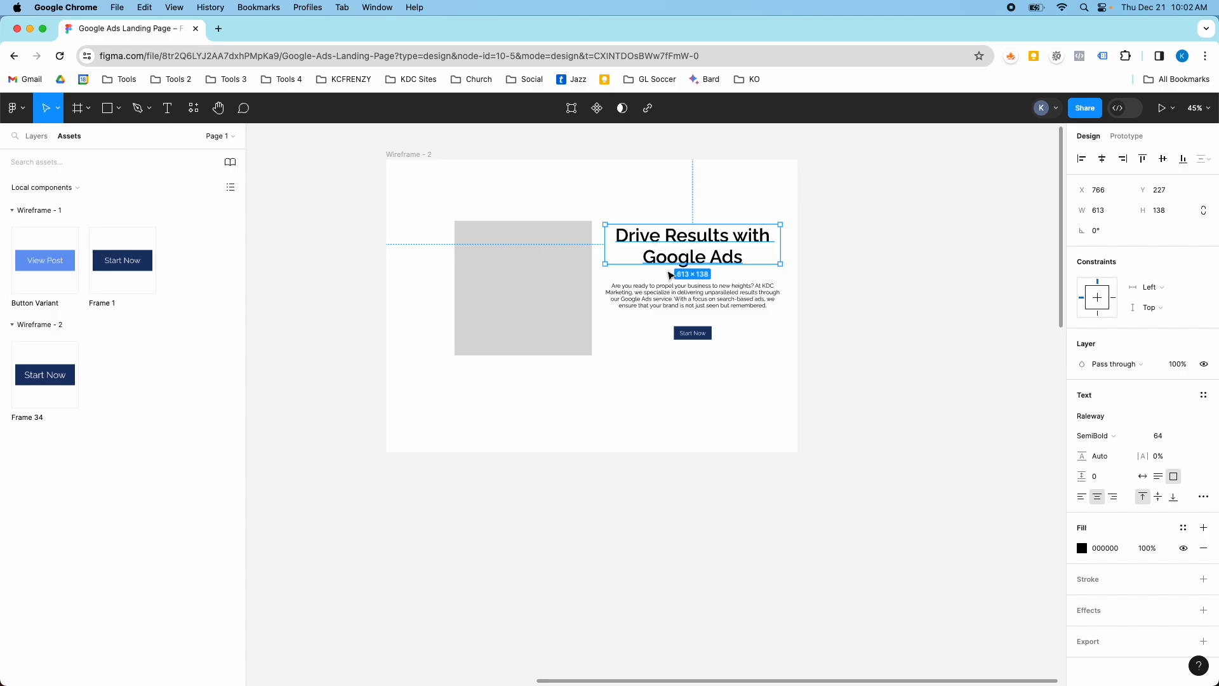
left_click(698, 338)
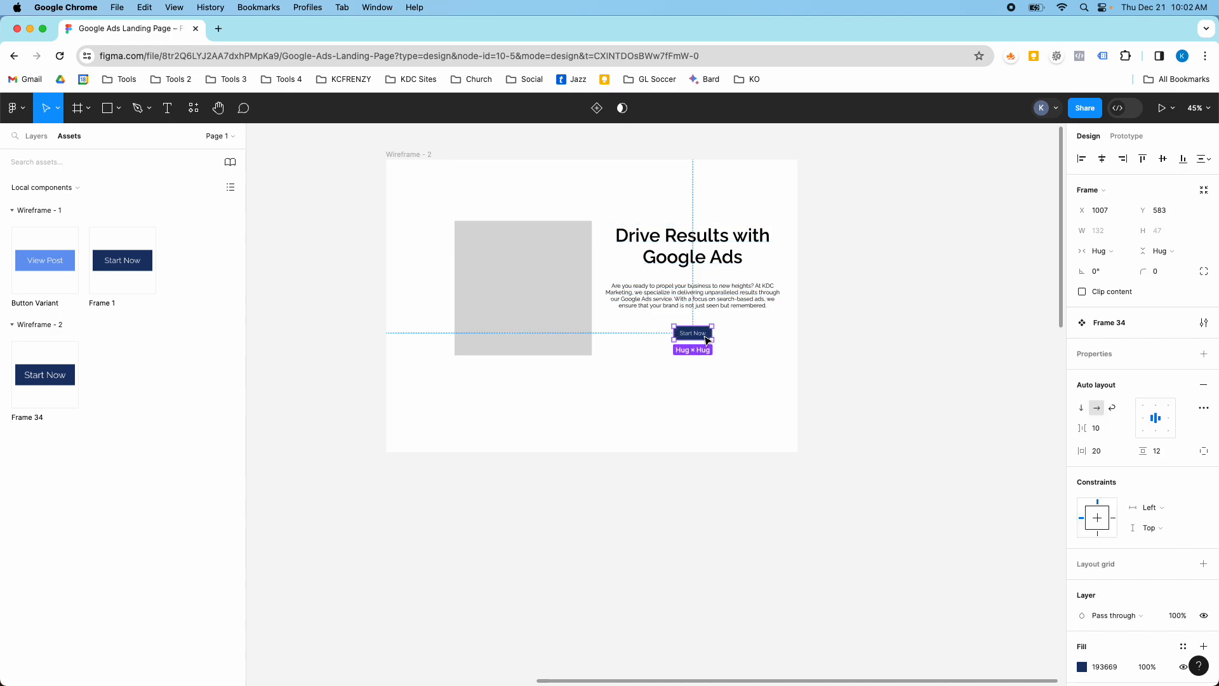
left_click(705, 249)
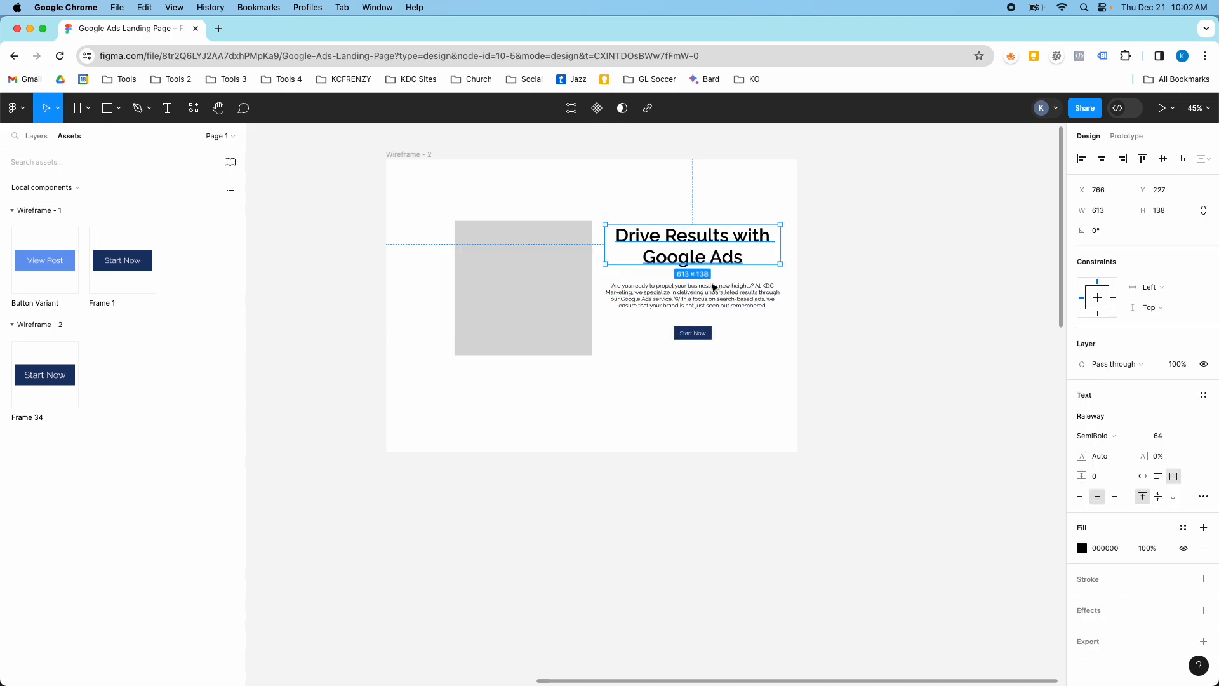
left_click(714, 293, "shift")
left_click(701, 334, "shift")
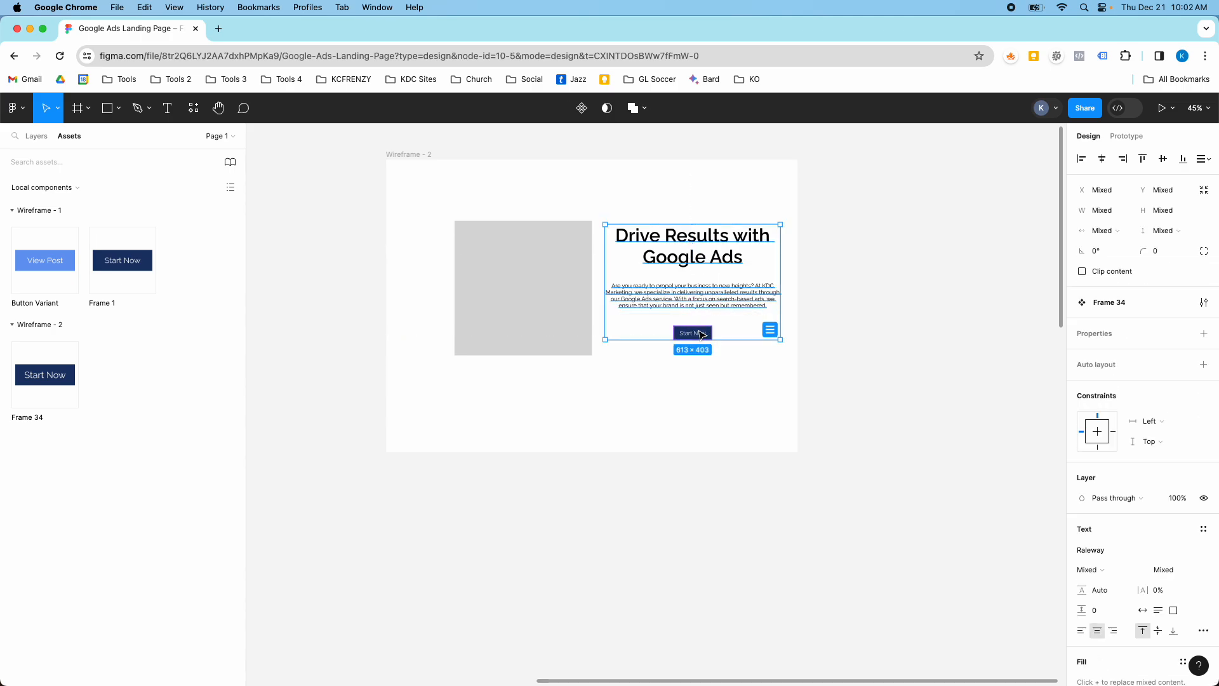
key("shift+a")
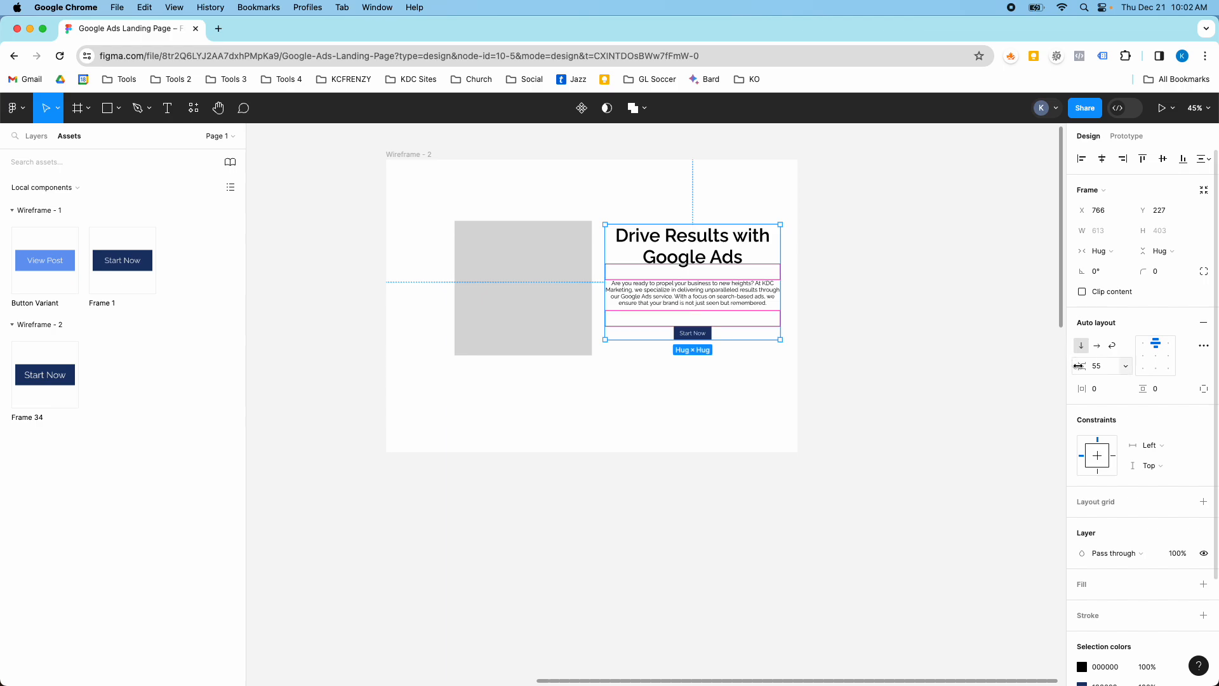
Set the vertical spacing between the heading, paragraph and button to 40
mouse_move(1082, 366)
left_mouse_down()
mouse_move(1105, 367)
mouse_move(1070, 371)
left_mouse_up()
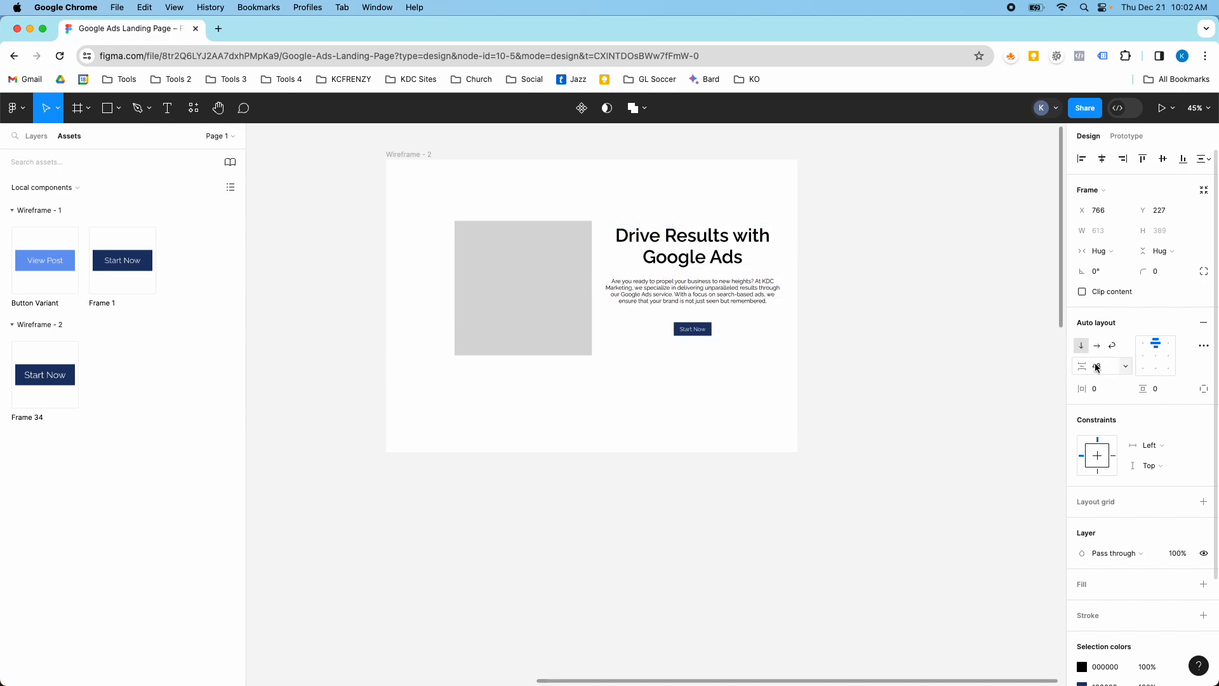
left_click(1097, 367)
type("4")
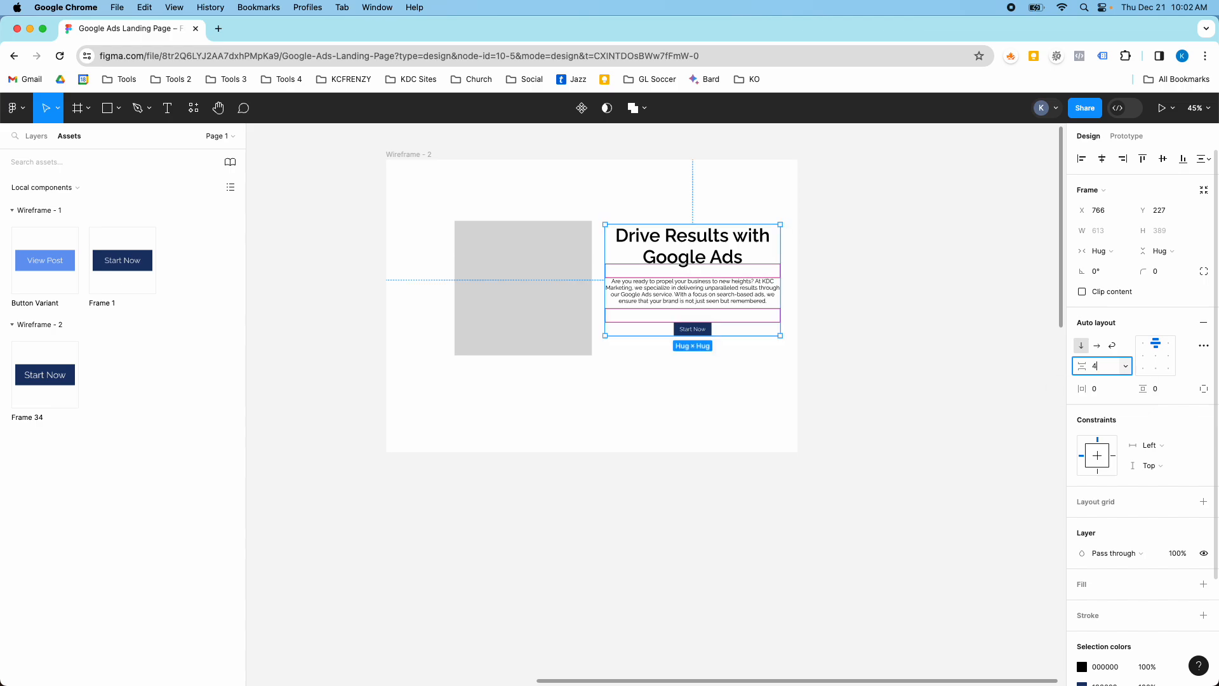
key("Return")
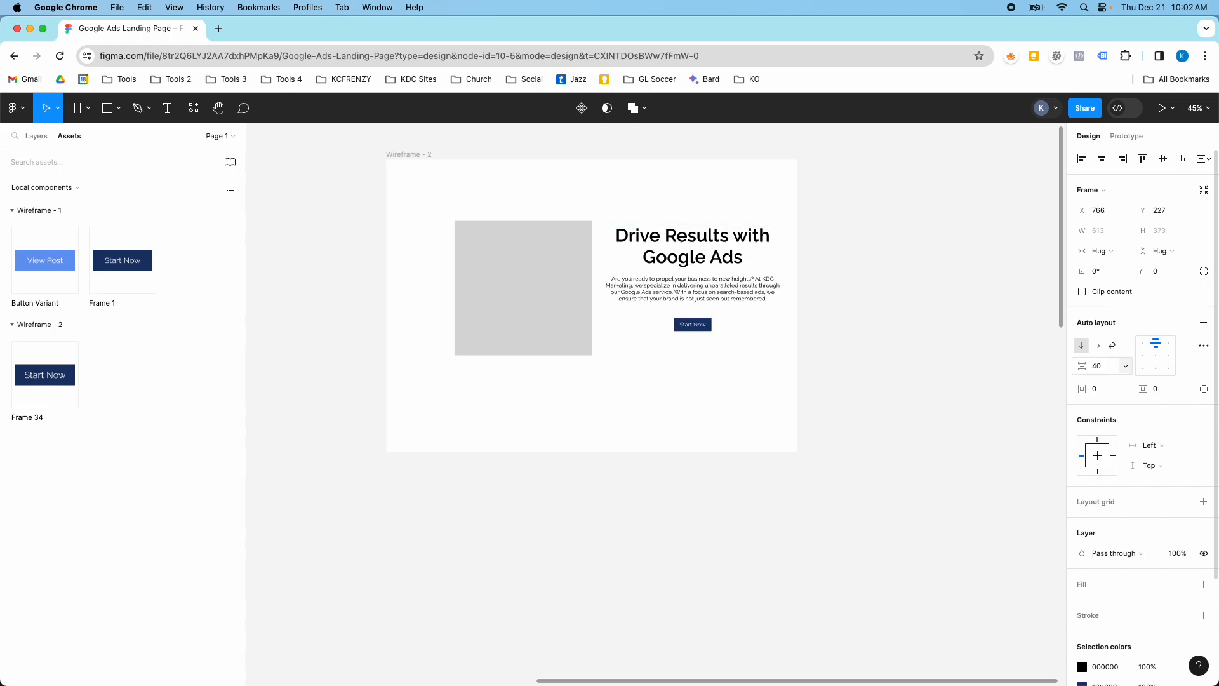
Try a vertical spacing of 24 in the text group, and set it back to 40
left_click(1098, 371)
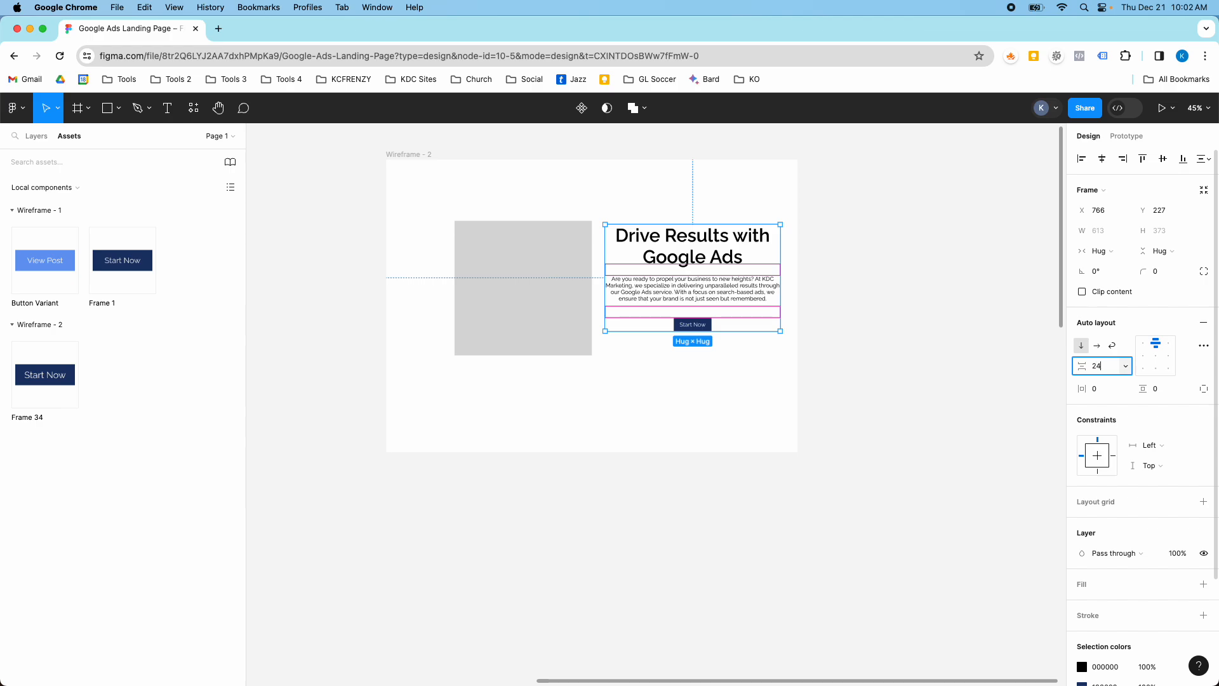
key("Return")
left_click(1095, 367)
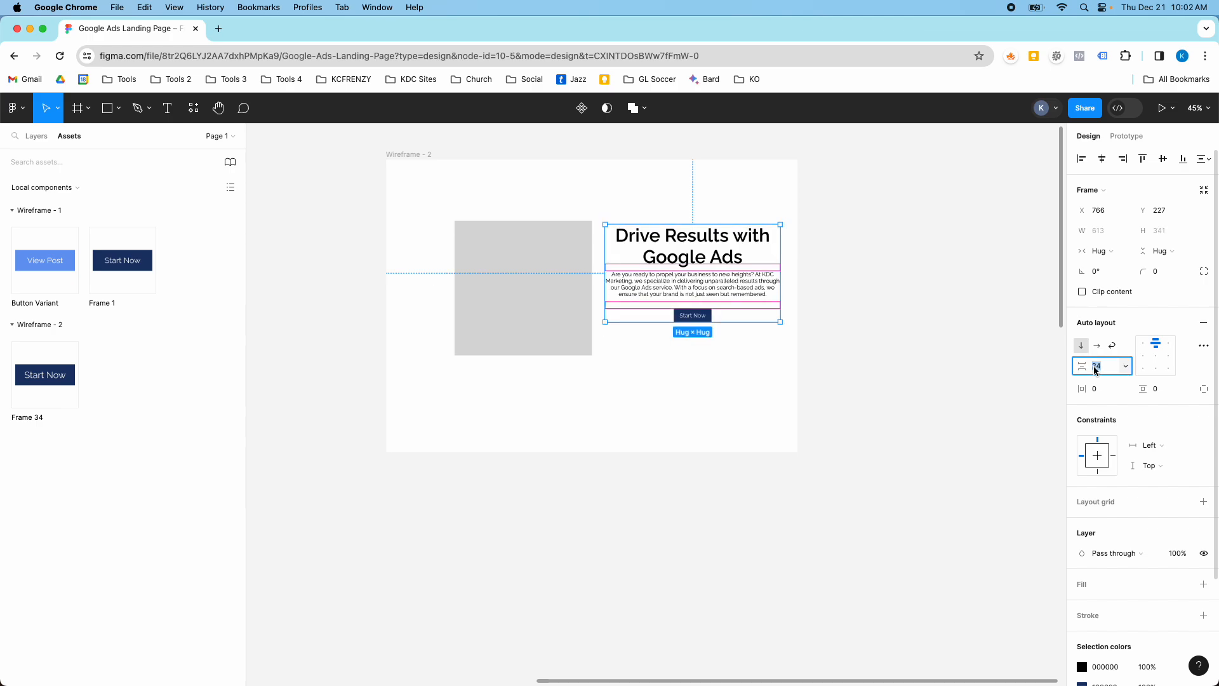
type("40")
key("Return")
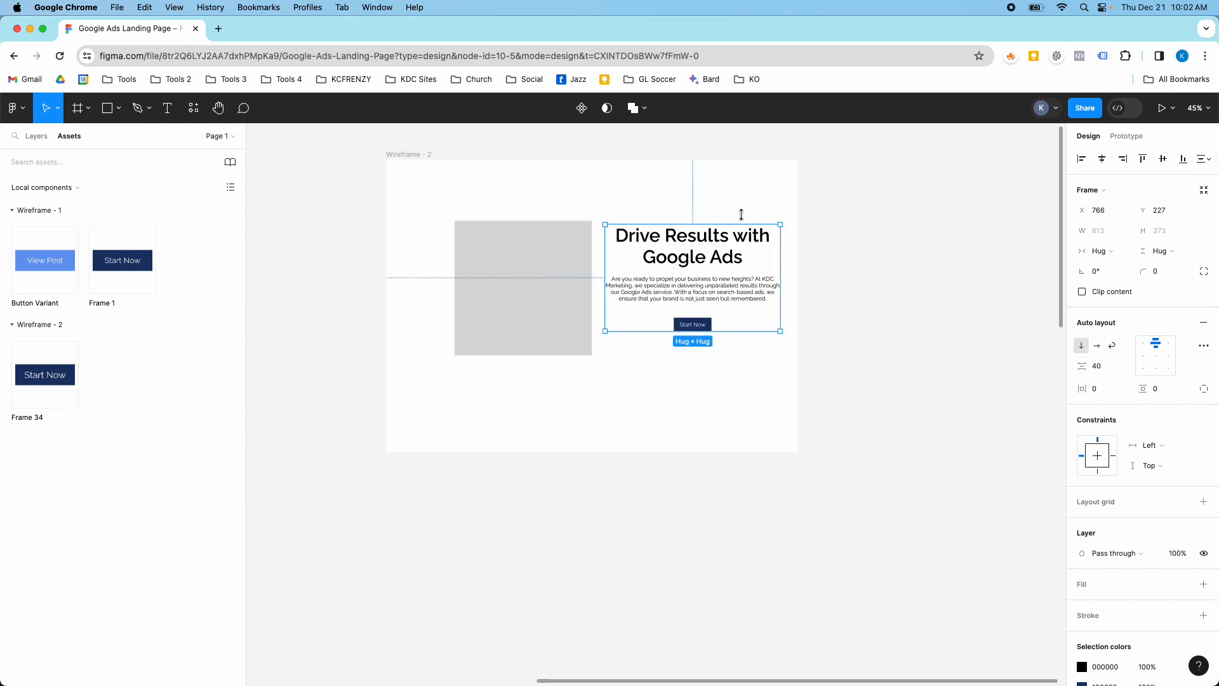
Move the text group to X 759, Y 263, vertically centered on the image placeholder, and shift the placeholder outward to about X 175
left_click(706, 269)
left_click(557, 261)
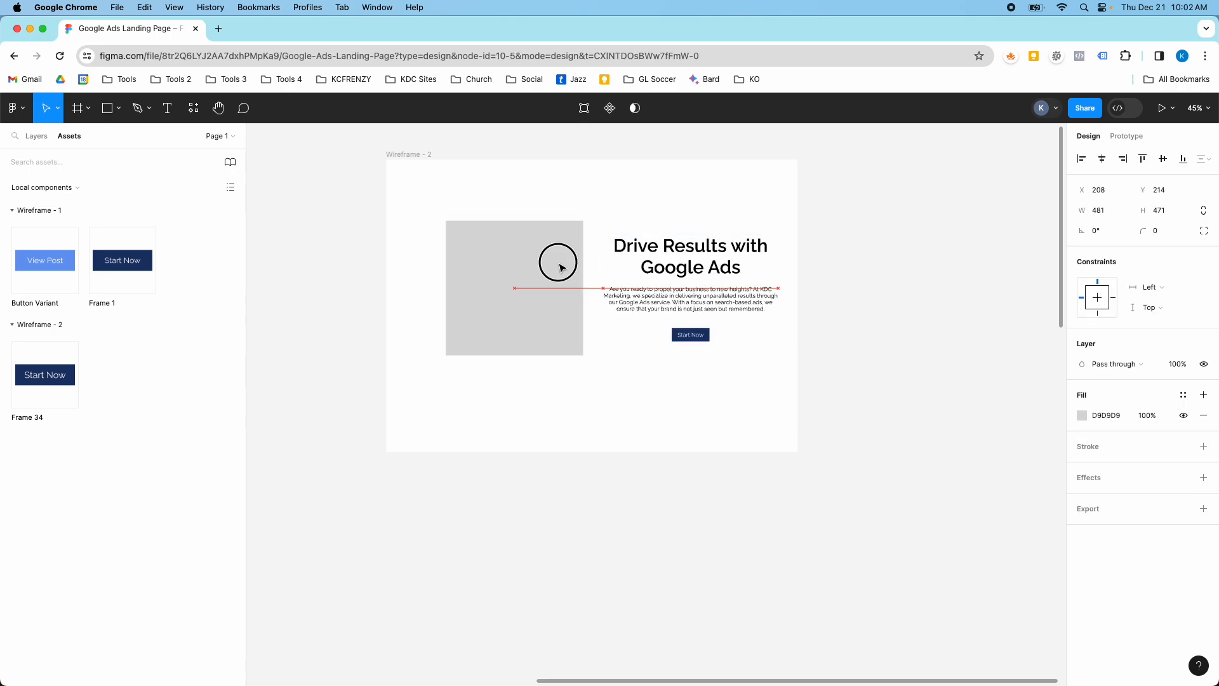
left_click(656, 273)
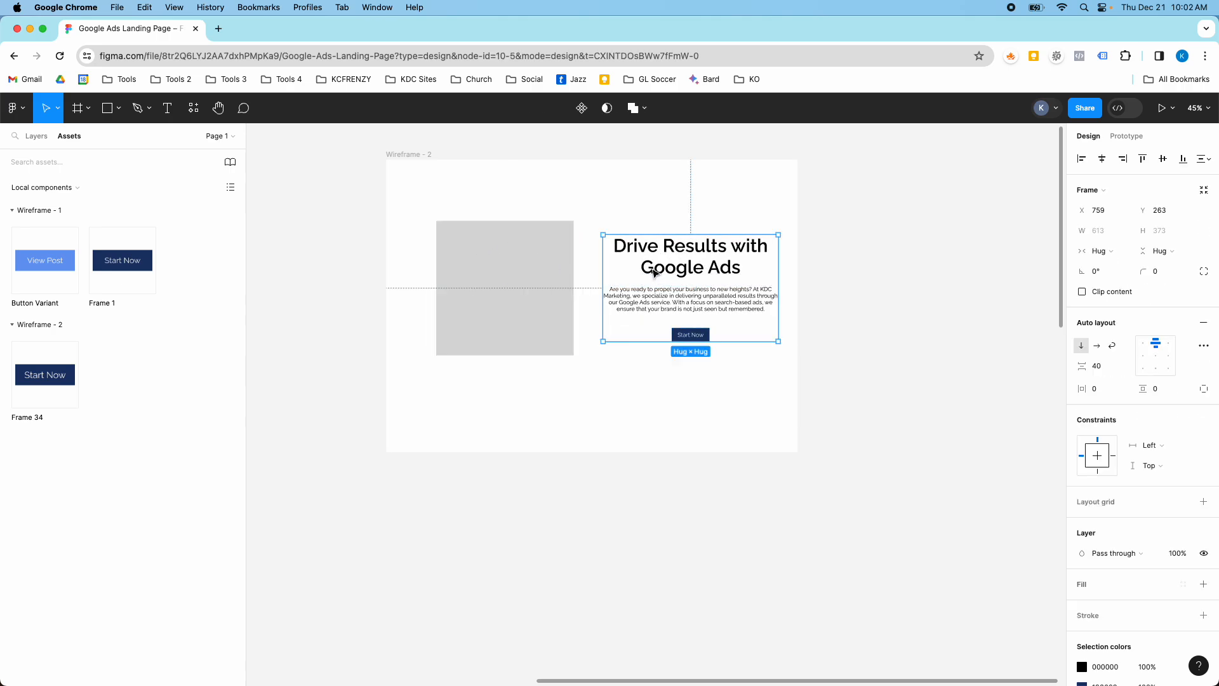
Combine the image placeholder and the text group into a horizontal auto layout frame with a spacing of 100
left_click(550, 267)
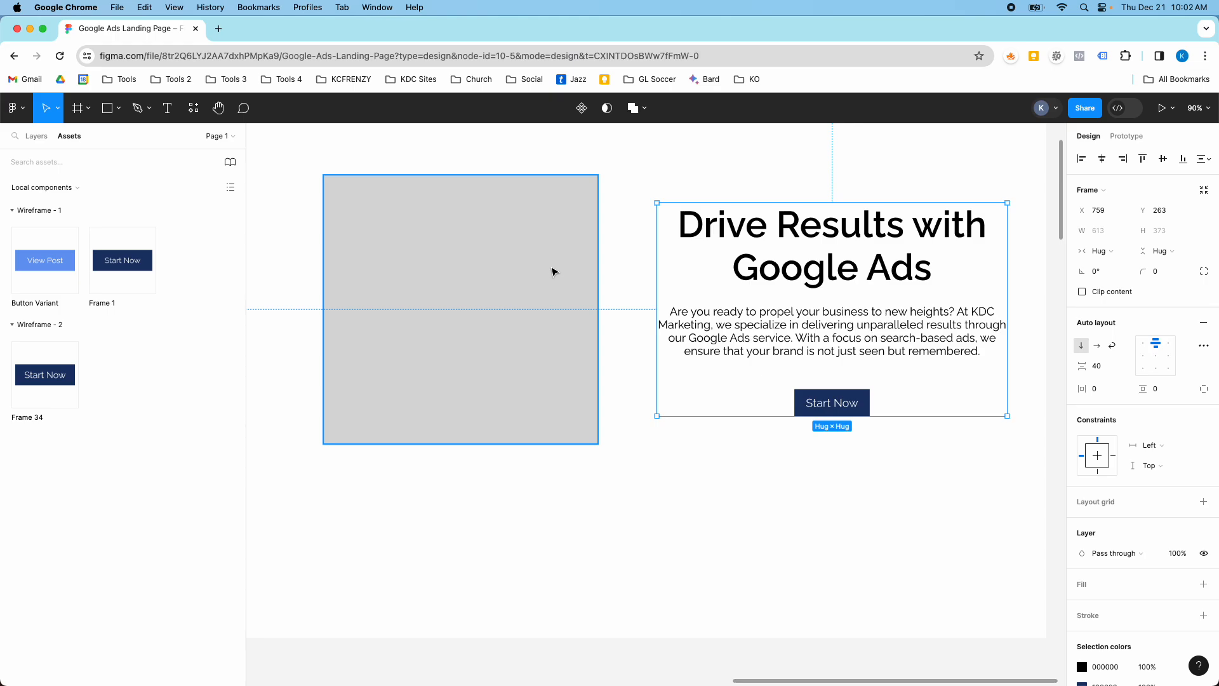
left_click(625, 292)
left_click(697, 333)
left_click(578, 334, "shift")
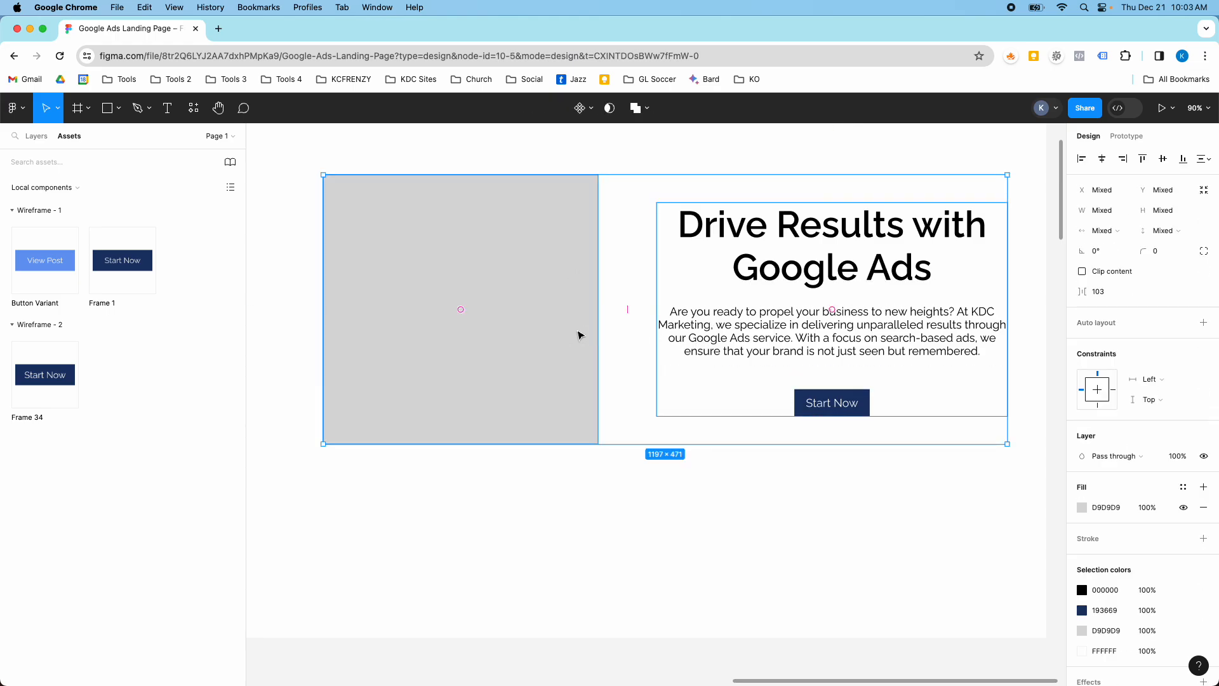
key("shift+a")
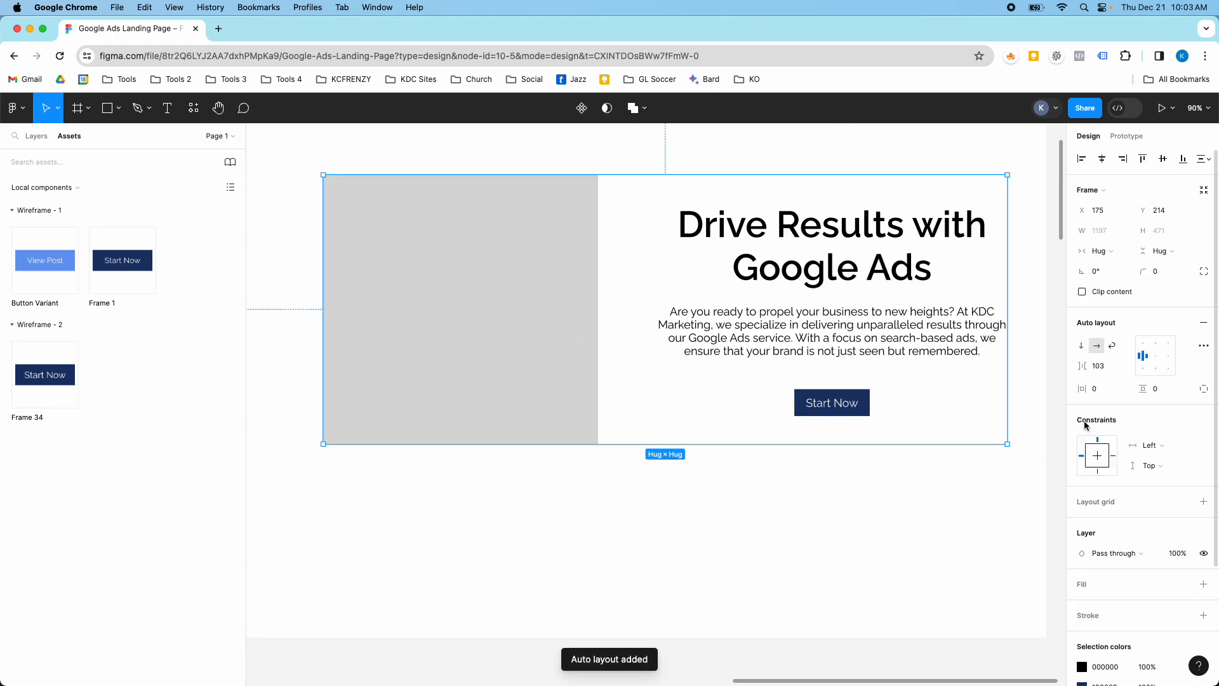
left_click_drag(1086, 367, 1081, 366)
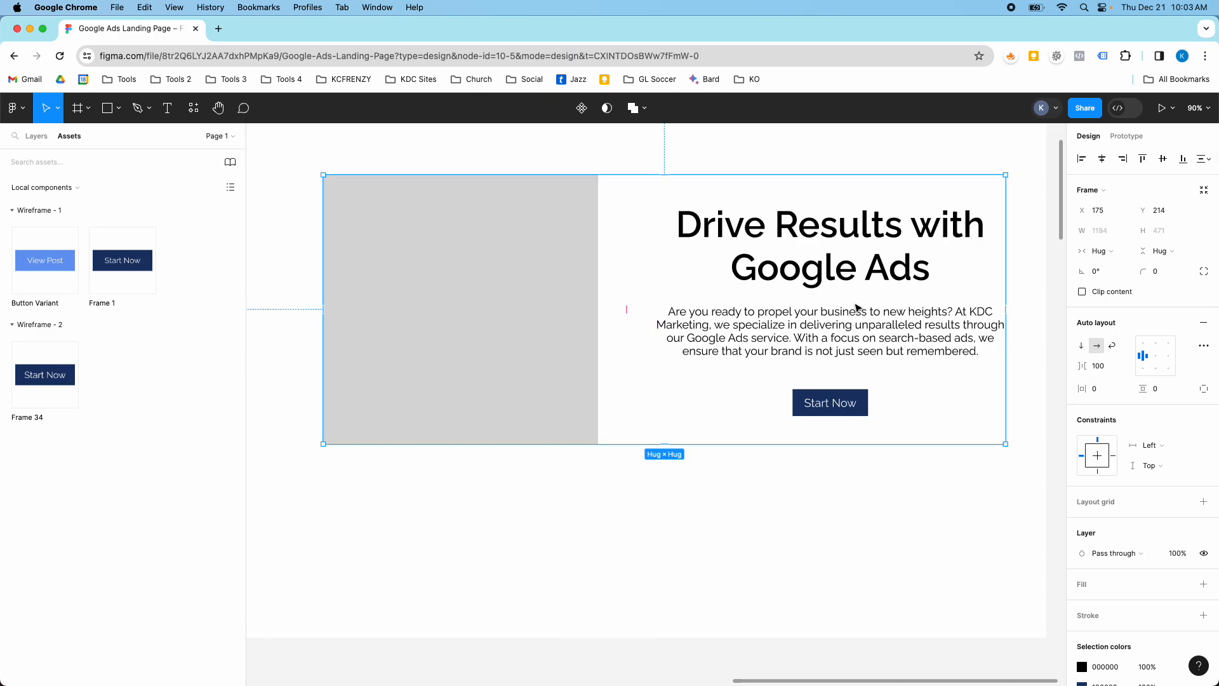
Center the hero auto layout frame horizontally within Wireframe - 2
scroll(855, 308, "down", 3)
scroll(855, 308, "up", 4)
scroll(855, 308, "down", 5, "ctrl")
left_click(817, 269)
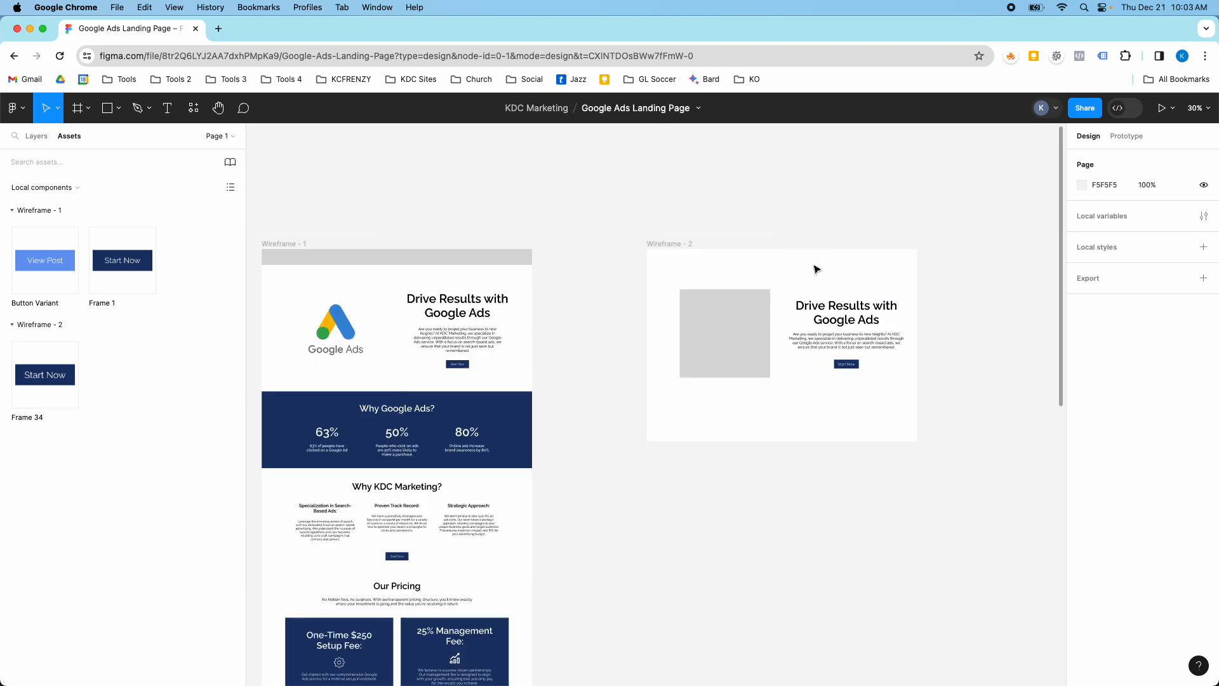
left_click(768, 325)
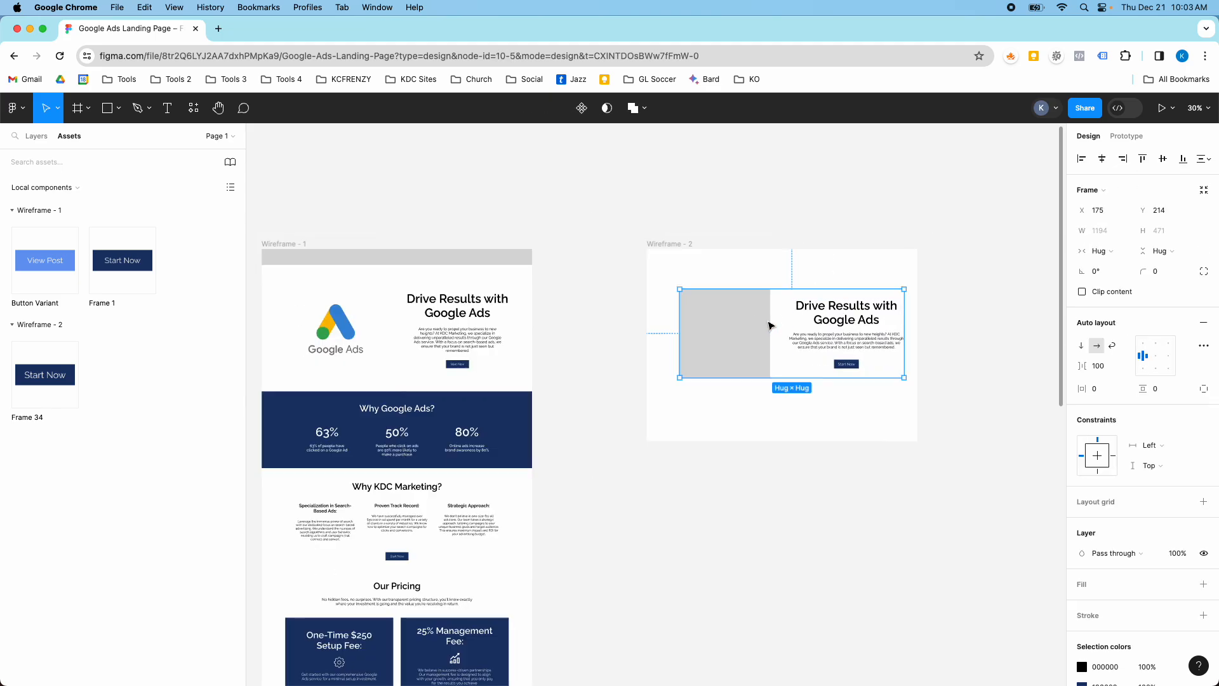
left_click(1102, 159)
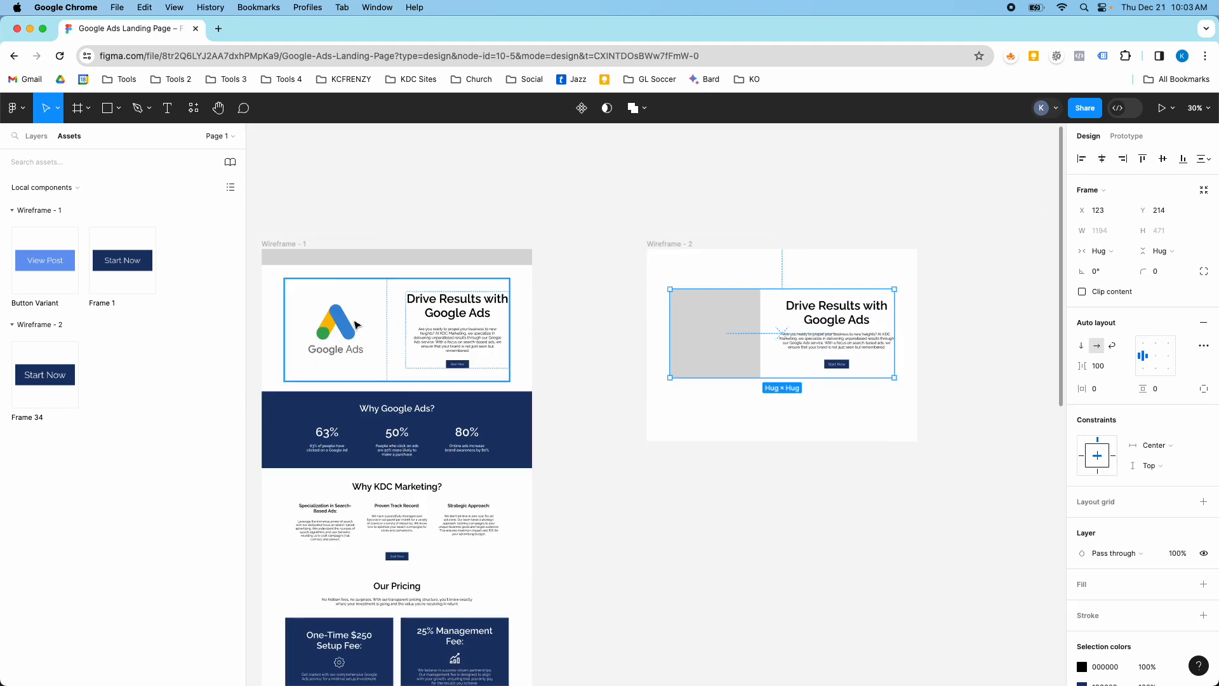
left_click(846, 284)
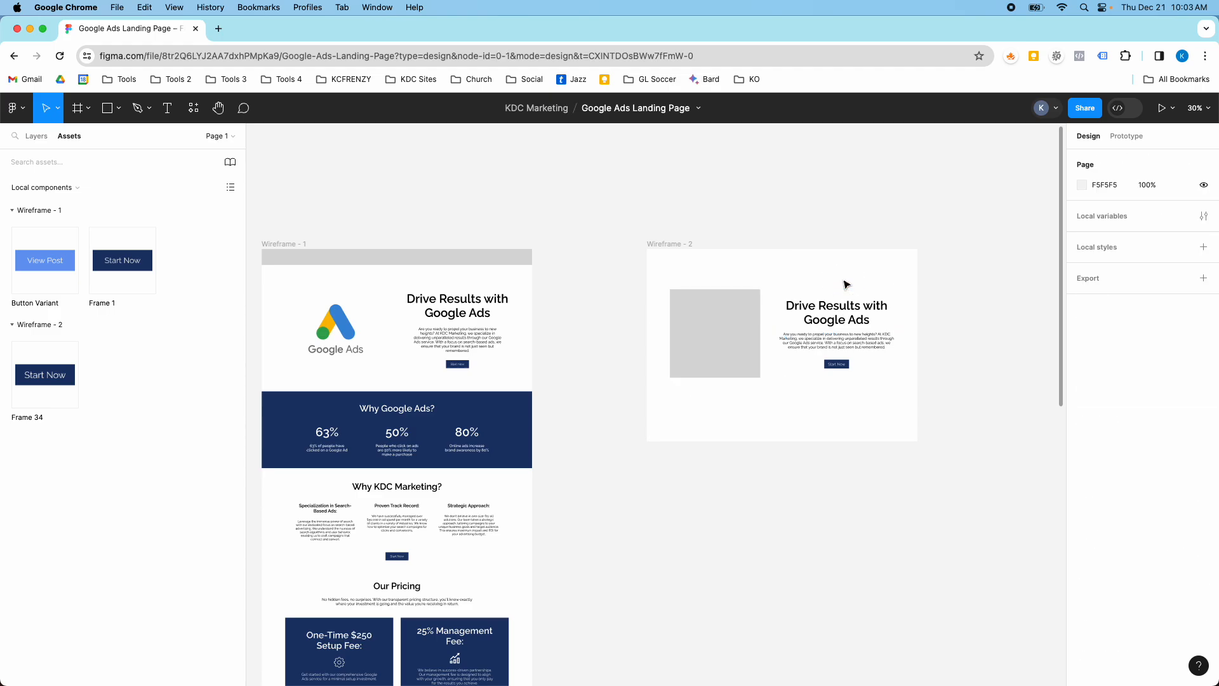
Try narrowing the hero's text group to a width of 591, and restore its width
left_click(457, 348)
left_click(815, 314)
double_click(815, 314)
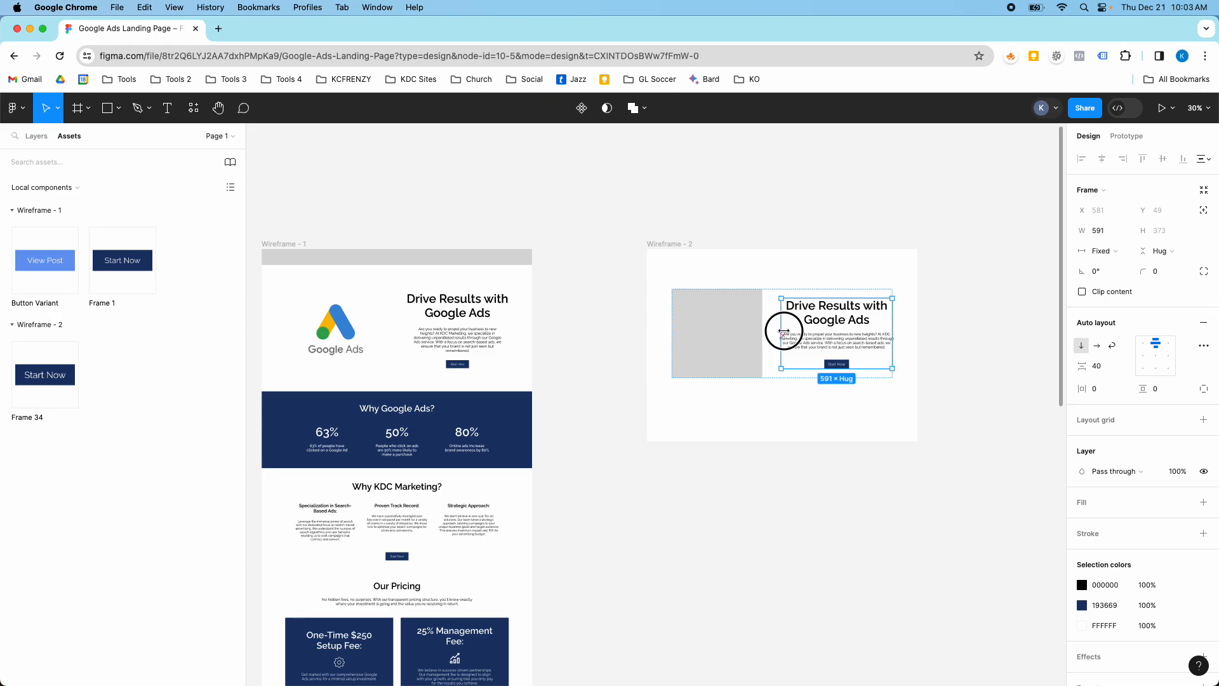
left_click_drag(776, 330, 778, 331)
left_click(815, 350)
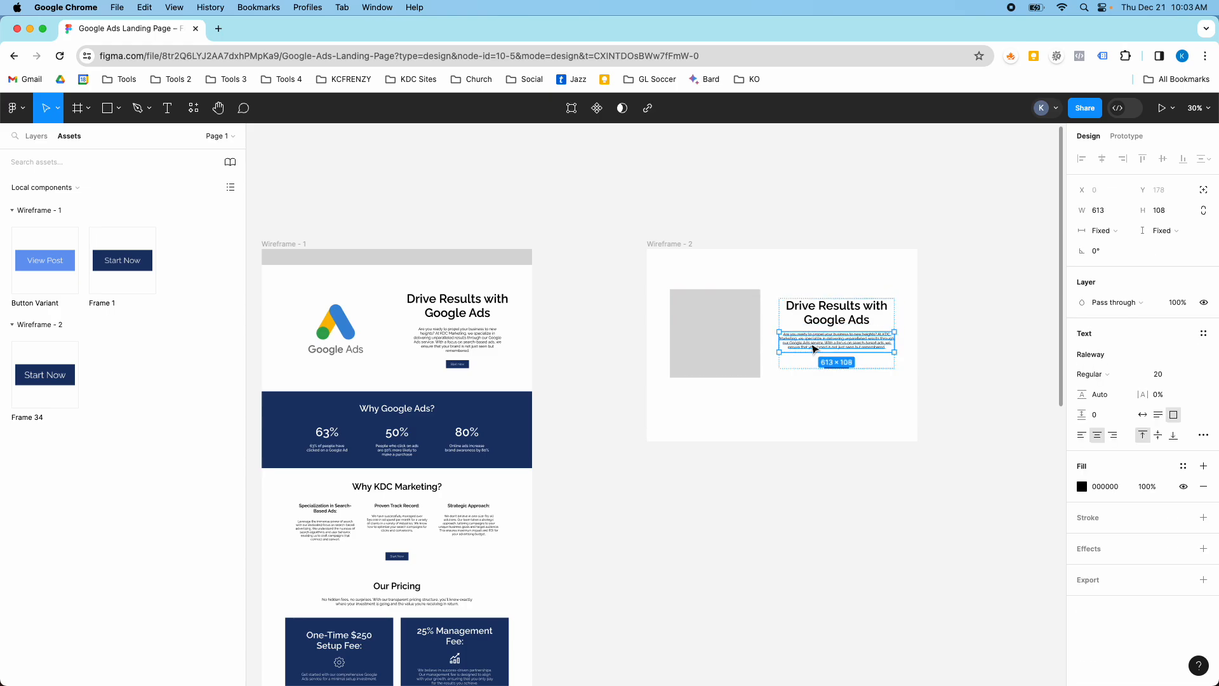
left_click(855, 260)
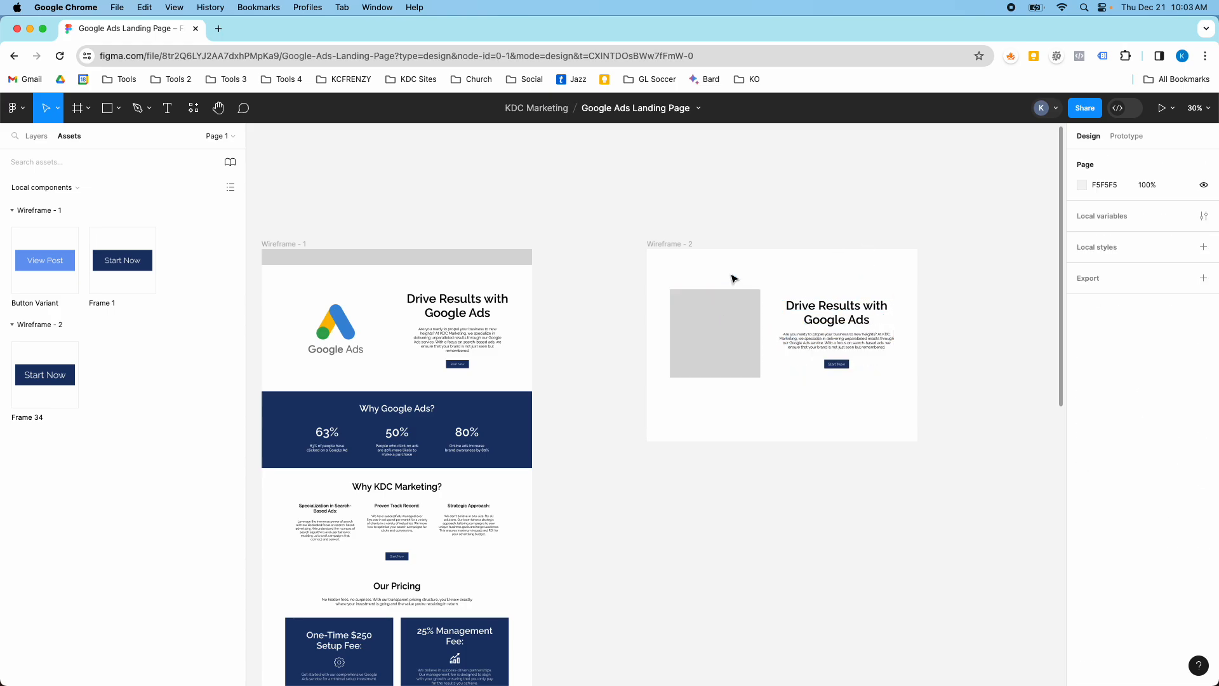
Try a vertical direction for the hero auto layout frame, and switch it back to horizontal
left_click(751, 322)
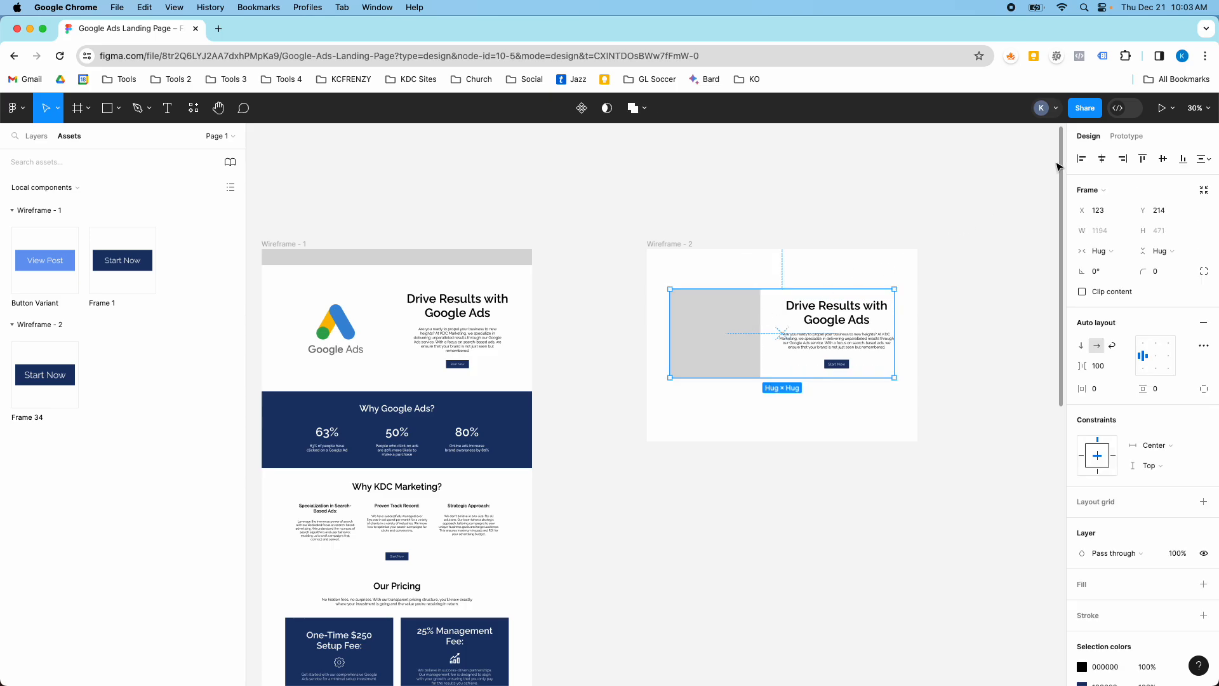
left_click(867, 254)
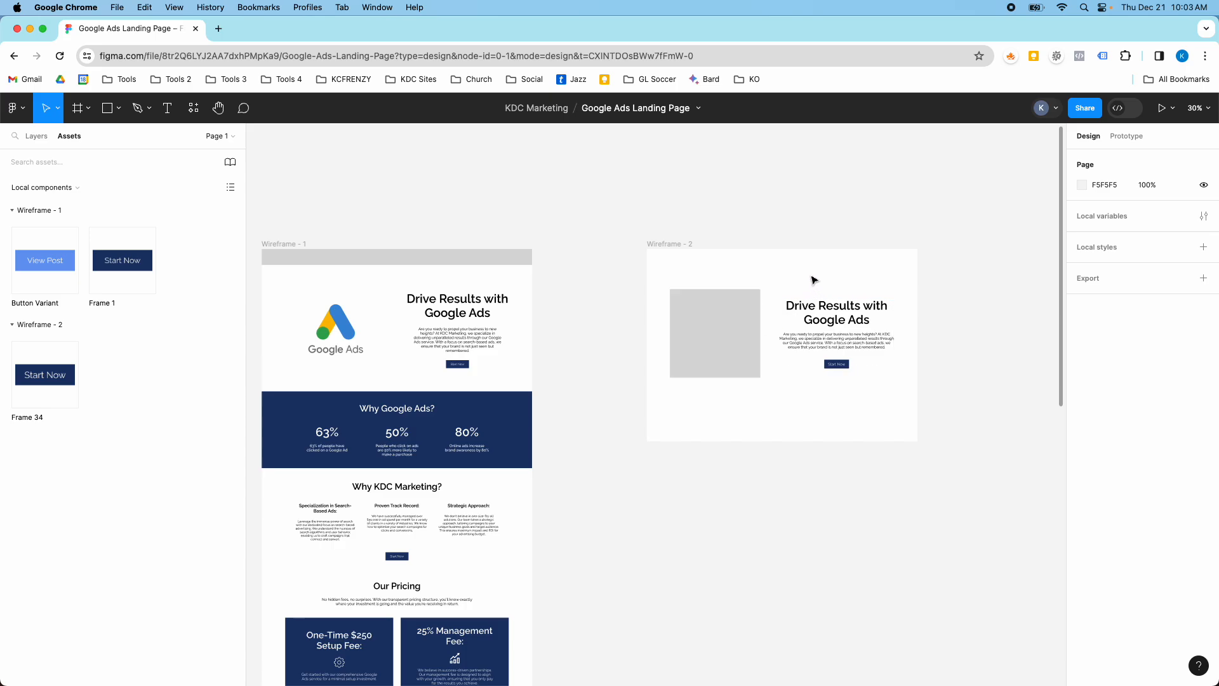
left_click(751, 337)
left_click(1083, 347)
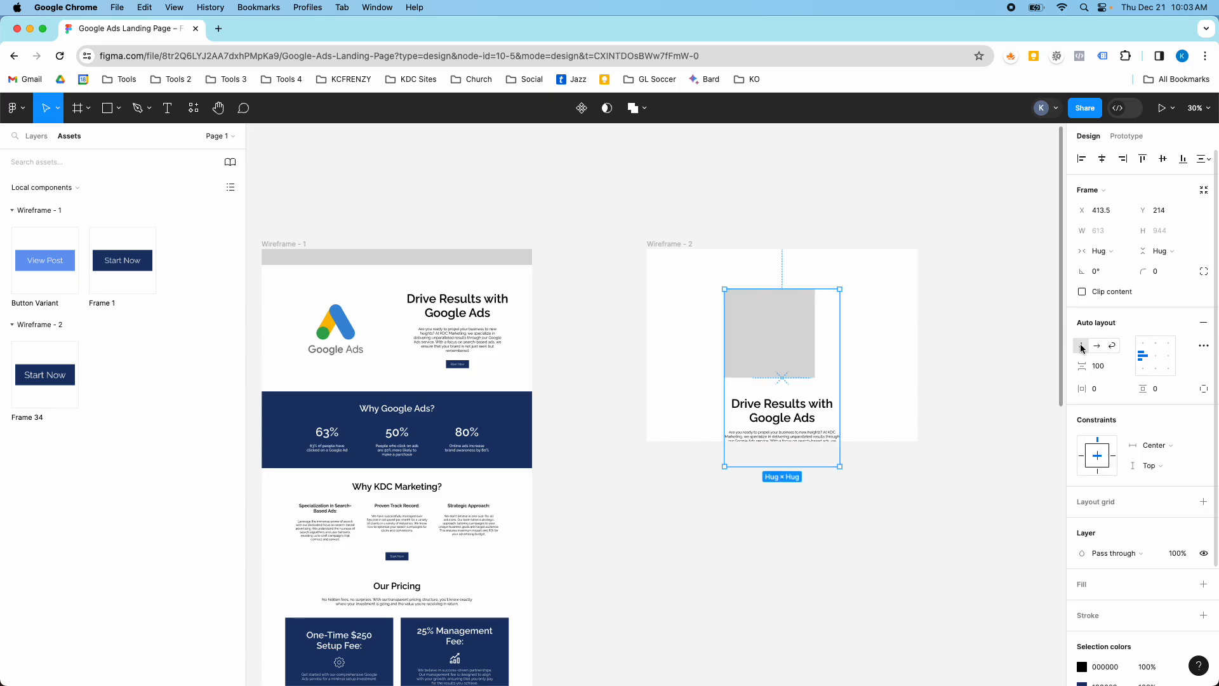
left_click(1095, 346)
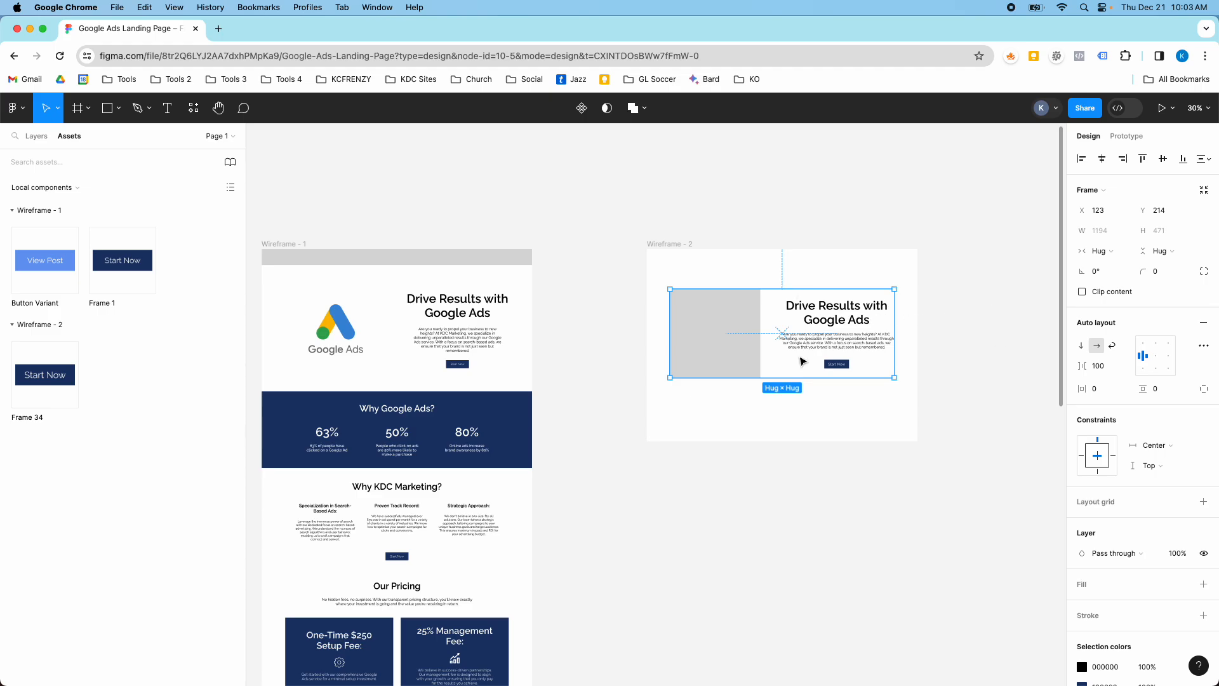
Extend the Wireframe - 2 frame downward to a height of 1440
left_click(37, 136)
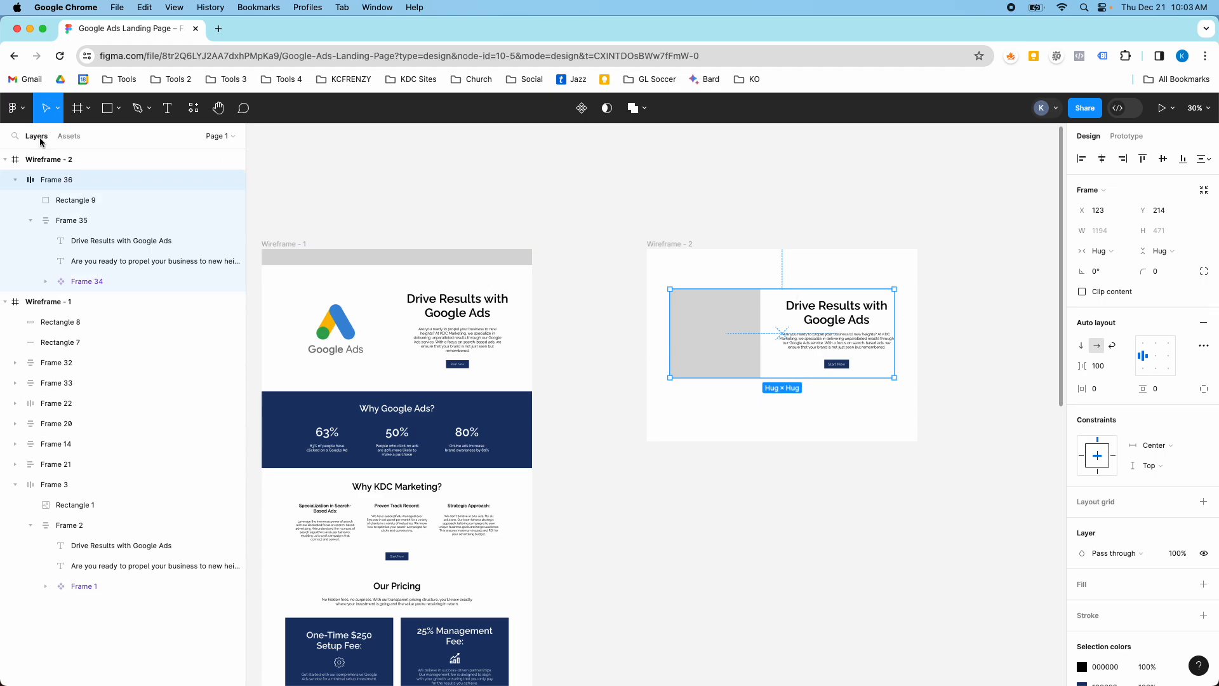
left_click(38, 159)
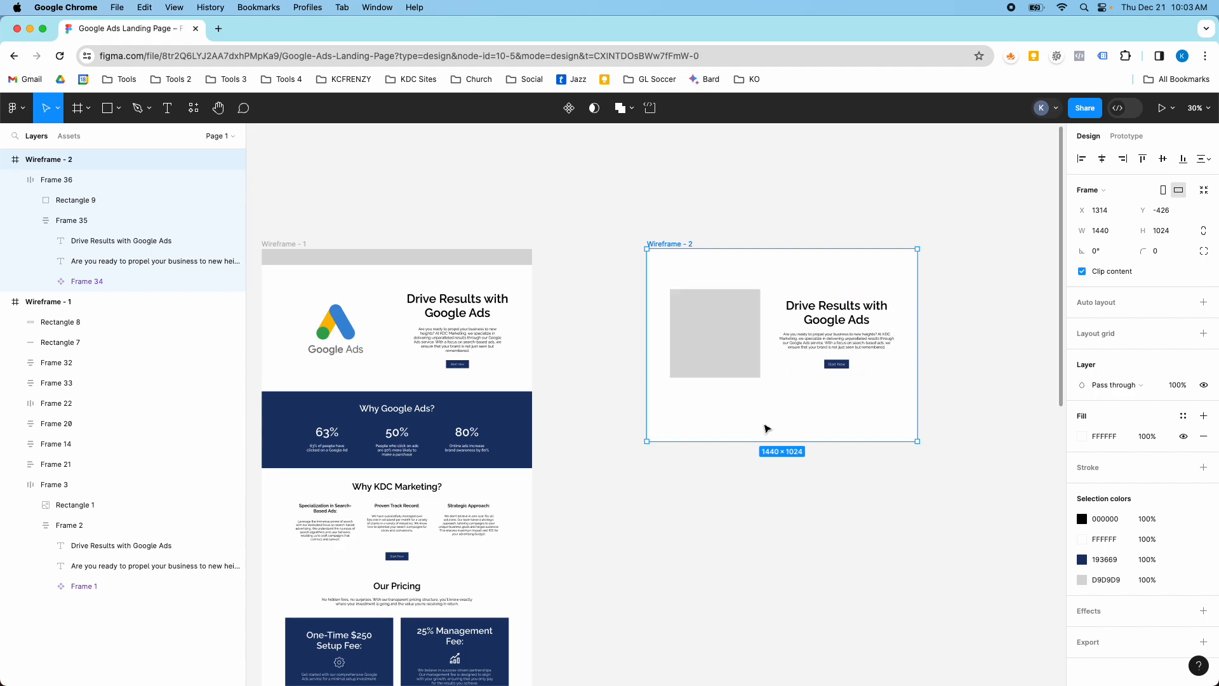
left_click_drag(742, 442, 692, 501)
Draw a full-width 1440 × 440 rectangle below the hero section at Y 774 and fill it with navy 193669
left_click(118, 108)
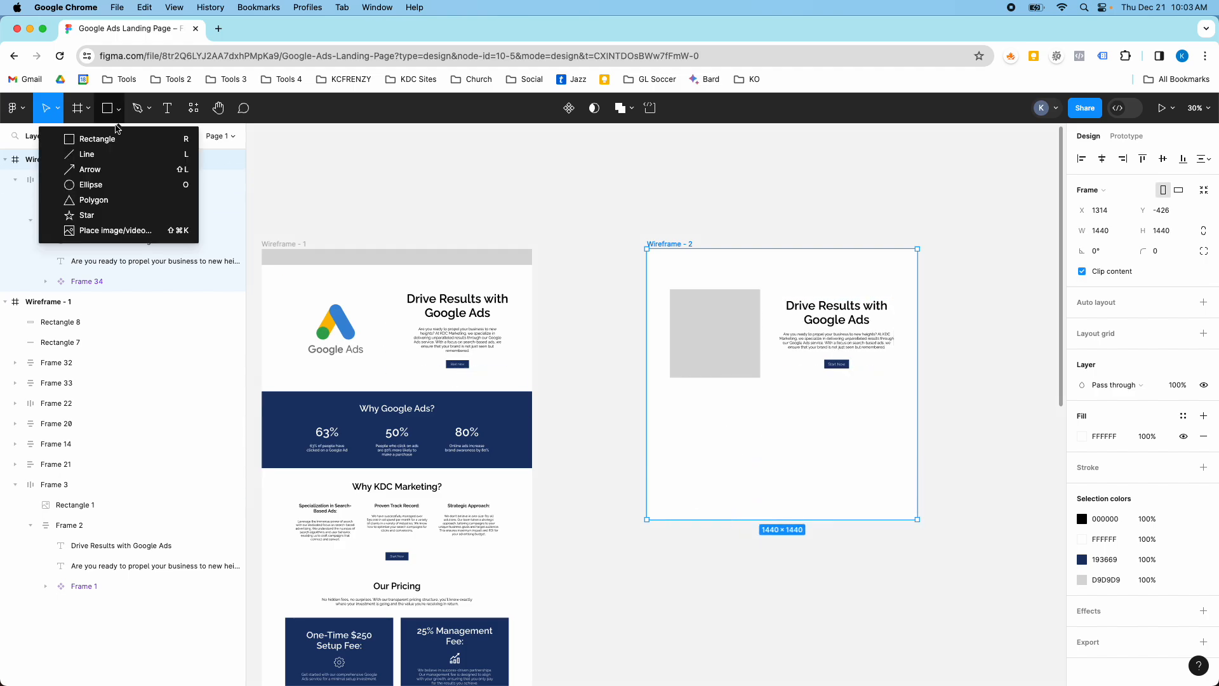
left_click(89, 134)
mouse_move(646, 394)
left_mouse_down()
mouse_move(901, 463)
mouse_move(917, 478)
left_mouse_up()
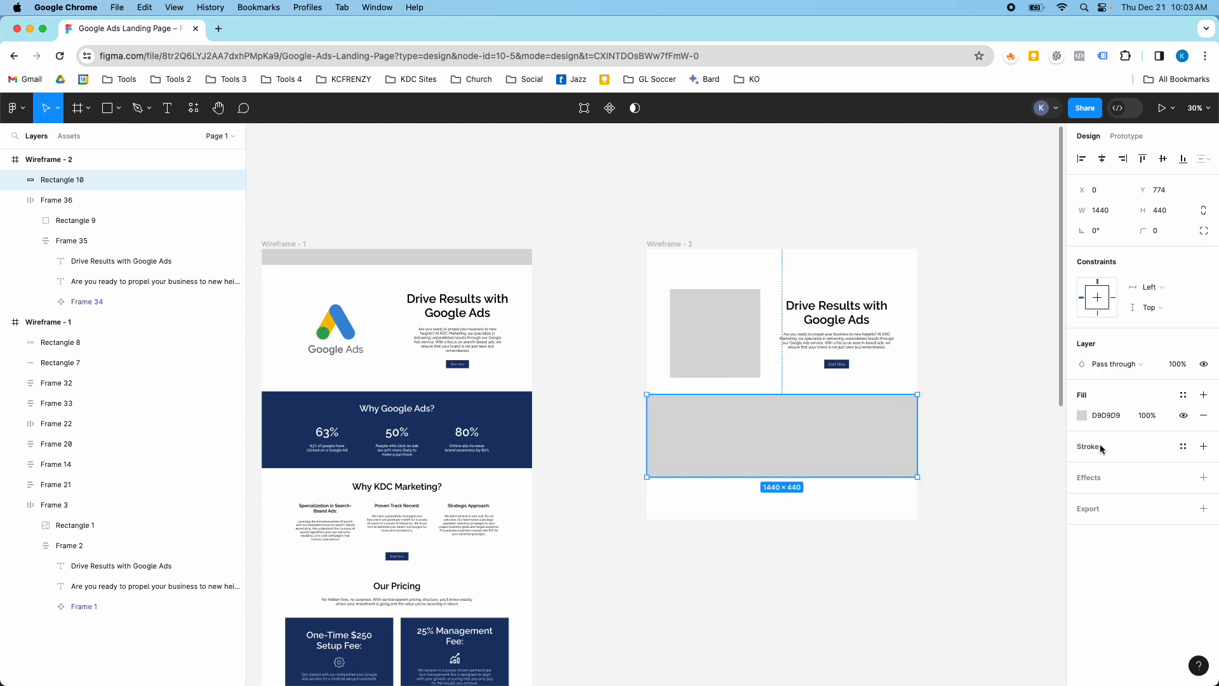
left_click(1081, 416)
left_click(960, 617)
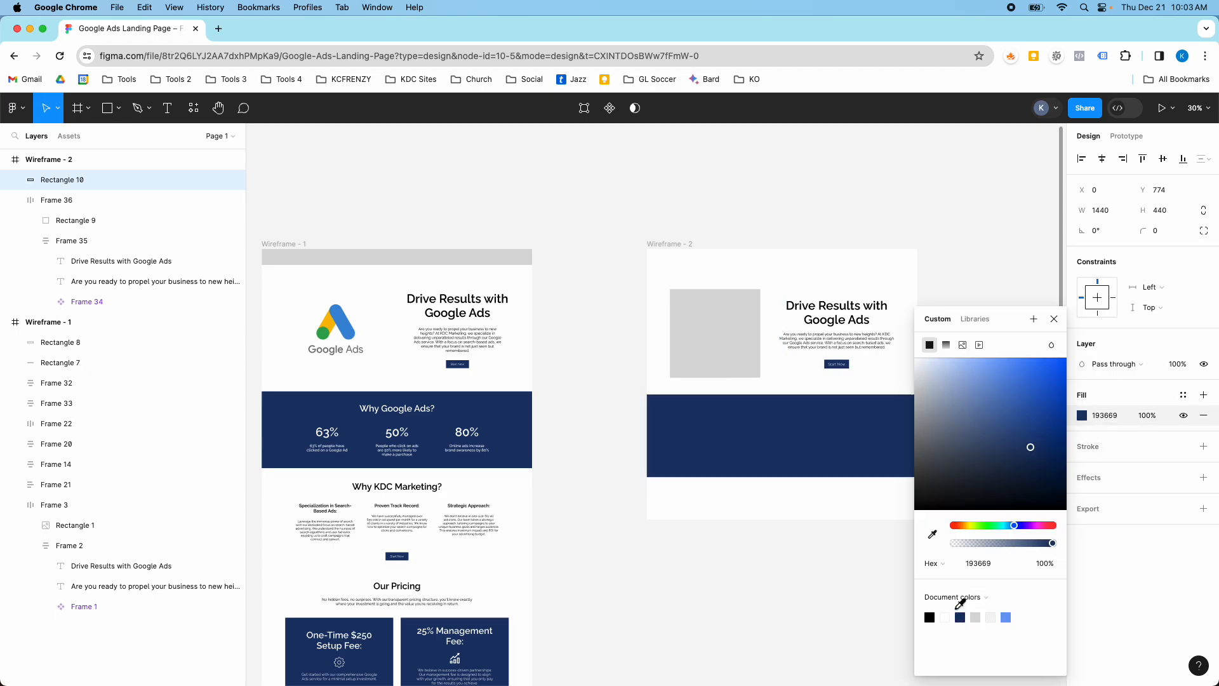
left_click(815, 504)
Copy the "Why Google Ads?" heading from Wireframe - 1 into the upper part of Wireframe - 2's navy band, at about X 564, Y 834
left_click(415, 406)
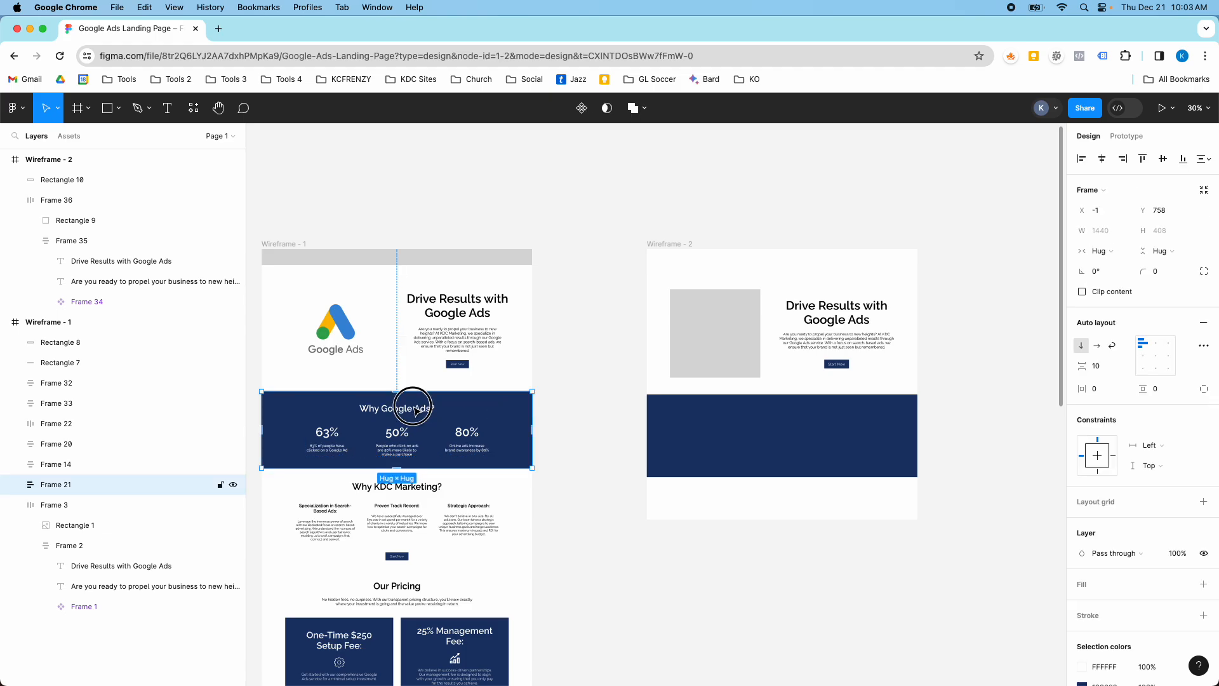
left_click(413, 407)
left_click(425, 411)
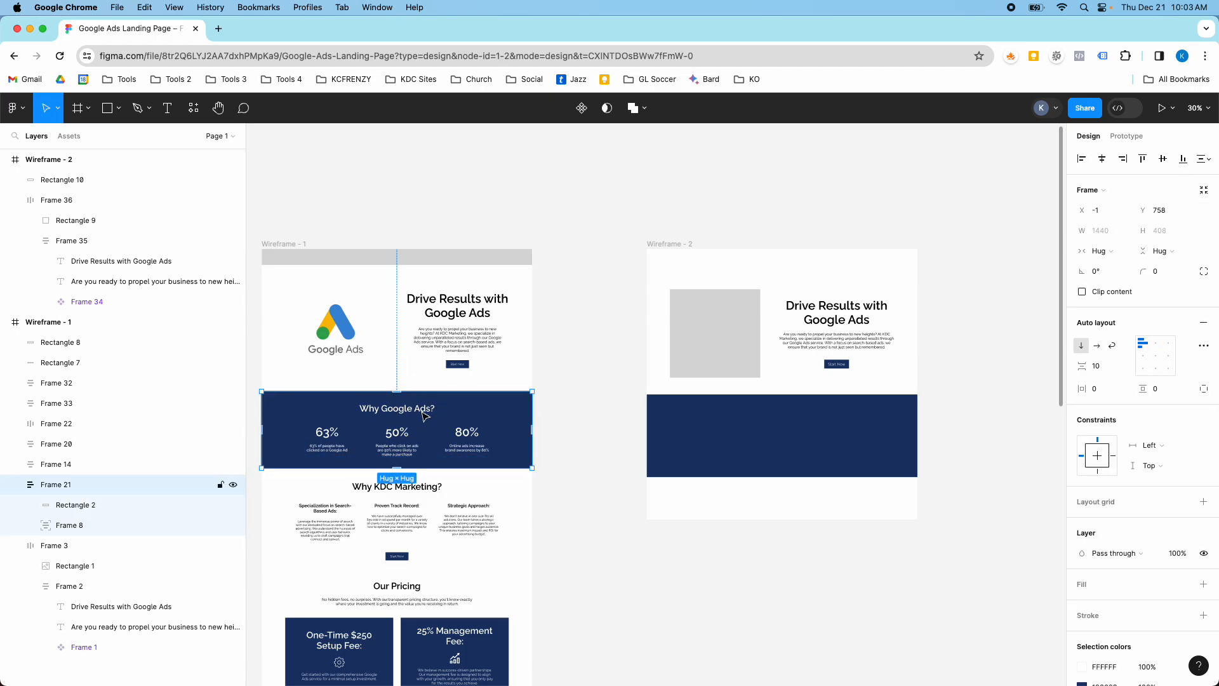
left_click(425, 416)
left_click(425, 416)
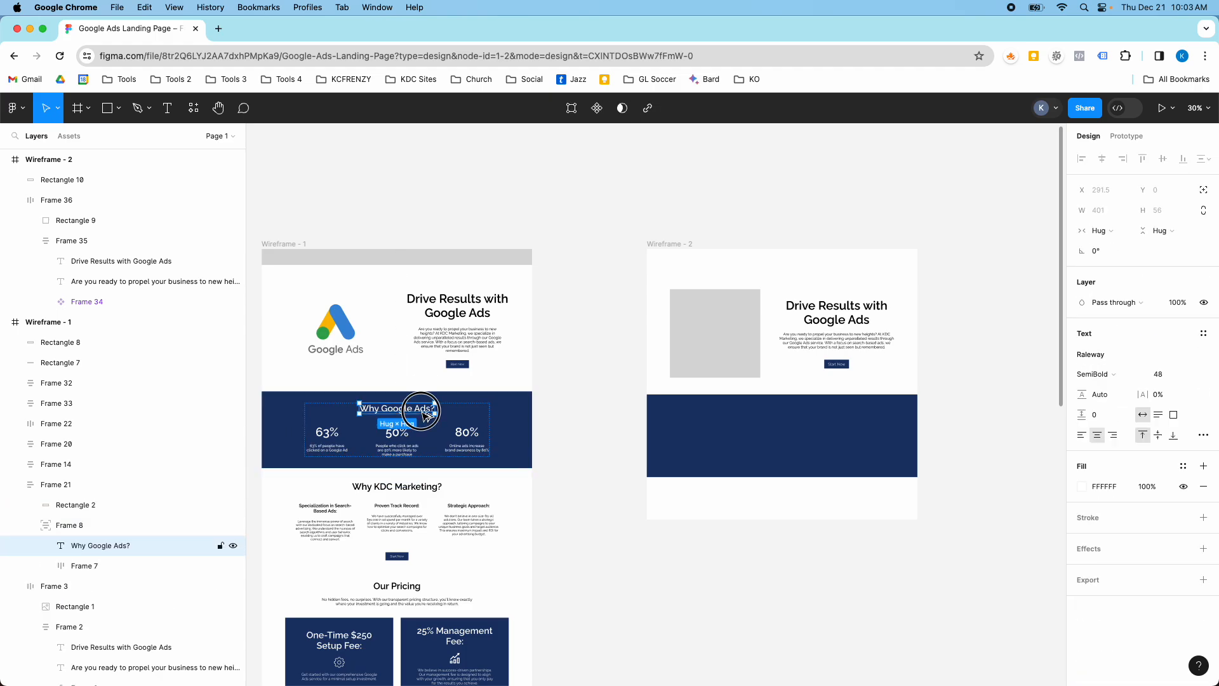
left_click_drag(425, 414, 812, 419)
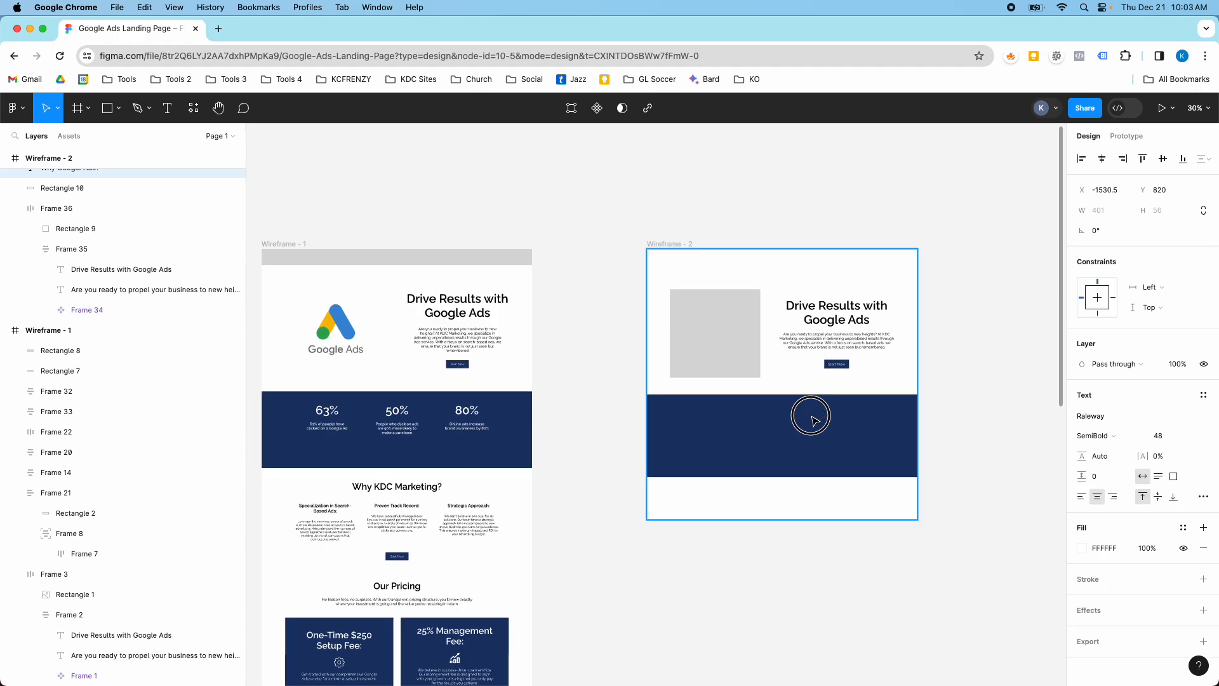
key("ctrl+z")
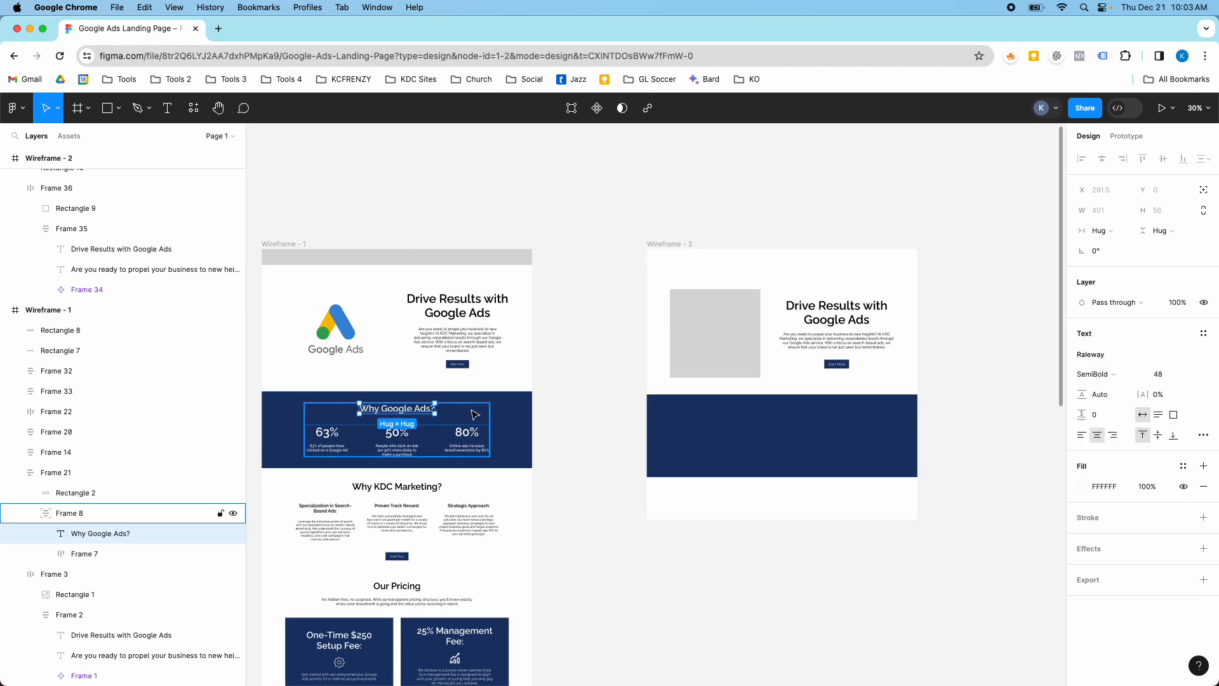
left_click_drag(413, 412, 798, 417)
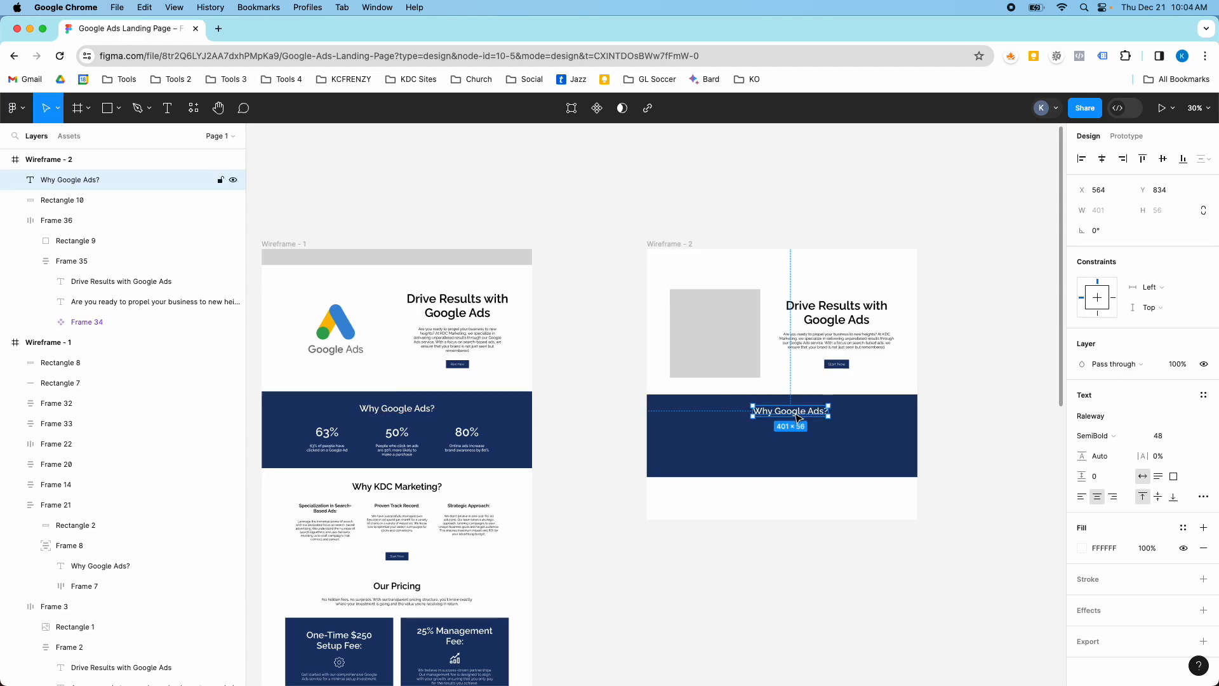
Copy the "63%" figure from Wireframe - 1 into Wireframe - 2's navy band, at about X 410, Y 994
left_click(328, 433)
left_click(328, 433)
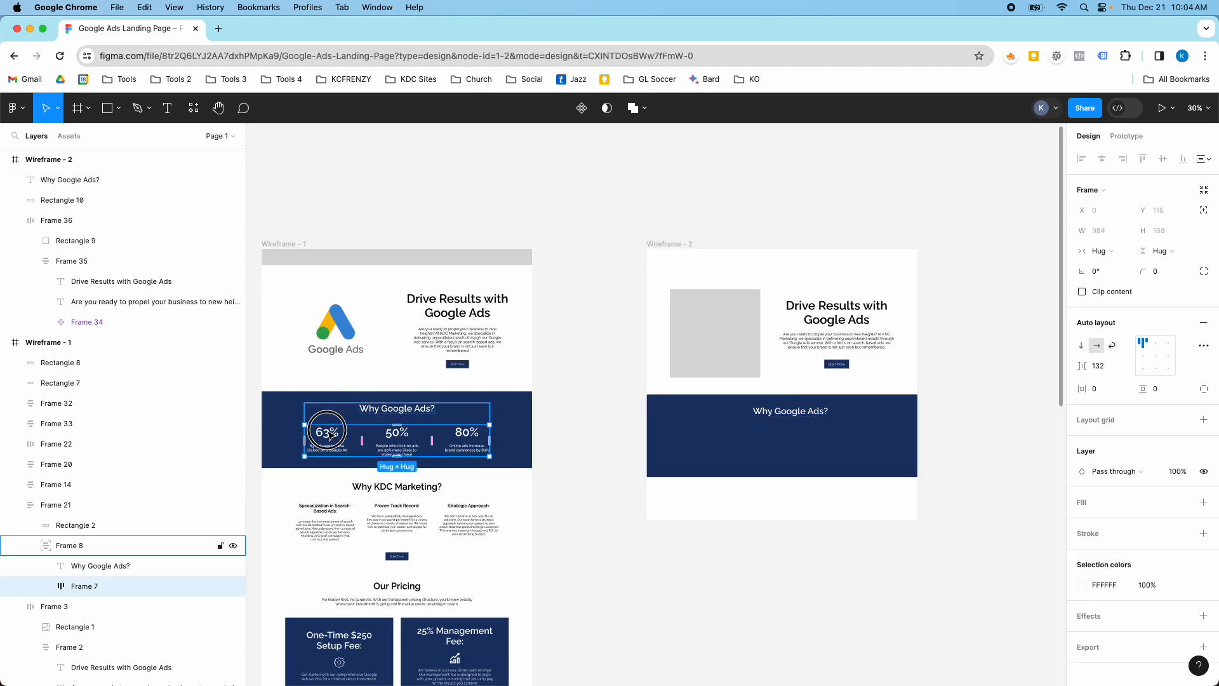
left_click(328, 434)
left_click(329, 434)
left_click_drag(328, 434, 735, 447)
Copy the "63% of people have clicked on a Google Ad" text into Wireframe - 2 at about X 262, Y 1078, centered beneath the 63% figure
left_click(309, 448)
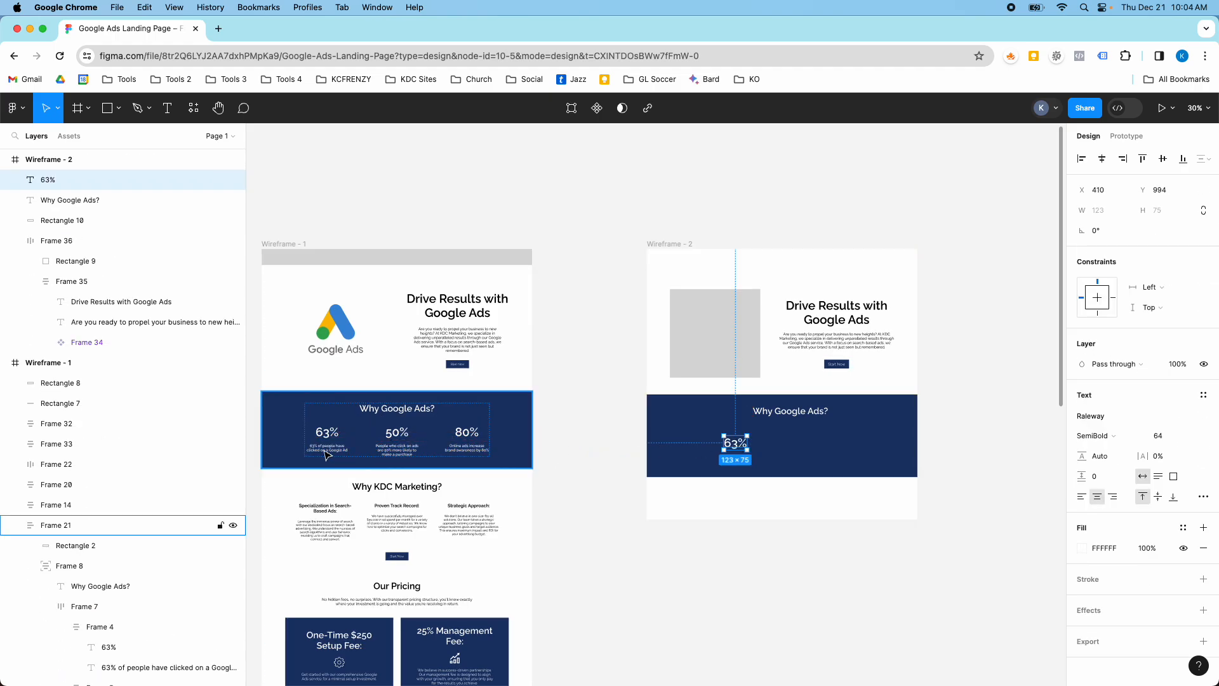
left_click(309, 449)
left_click(320, 453)
left_click(319, 453)
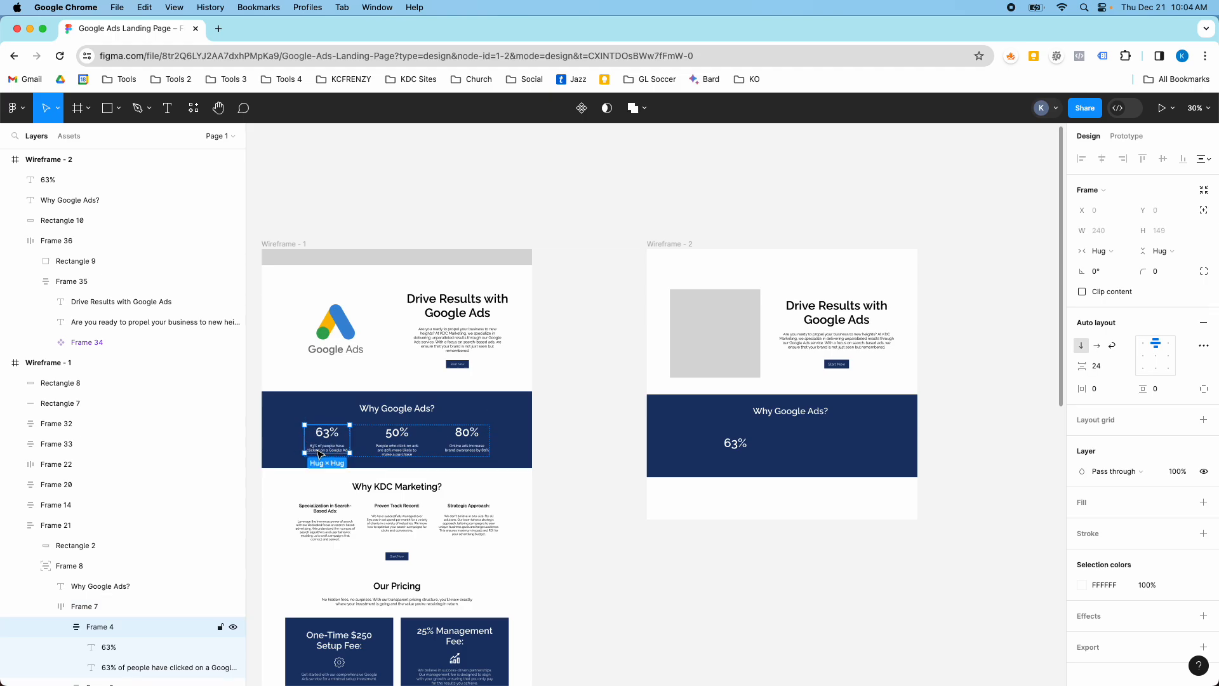
left_click(320, 453)
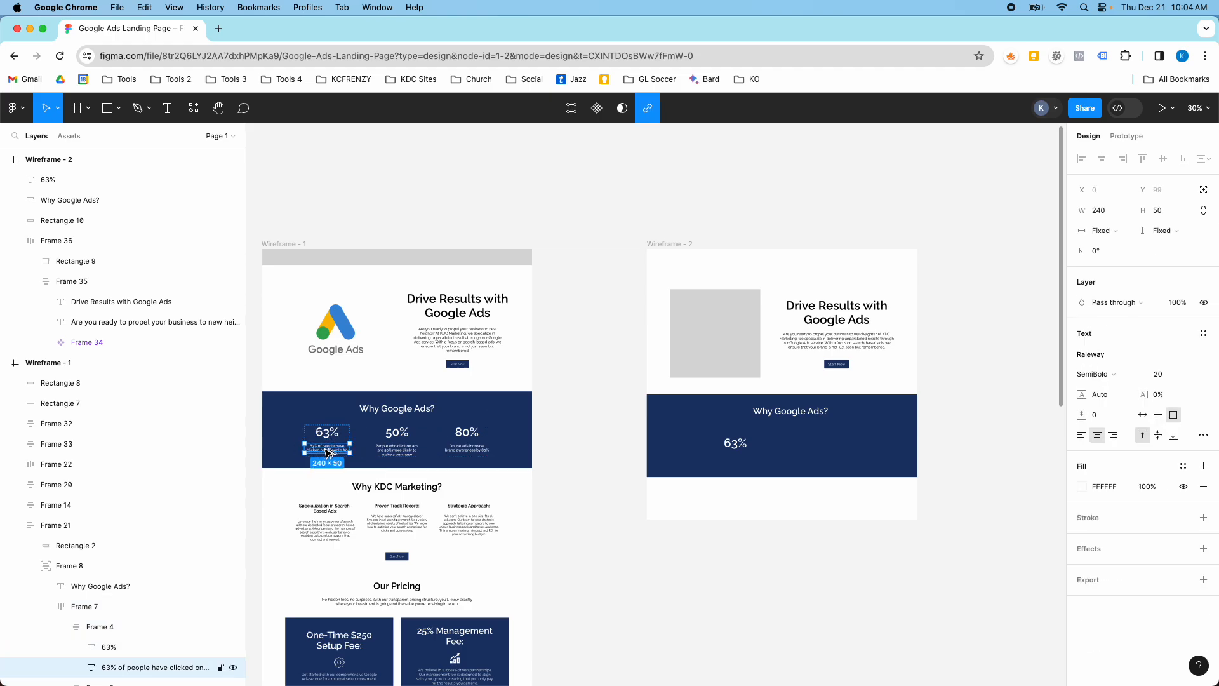
left_click_drag(327, 452, 719, 448)
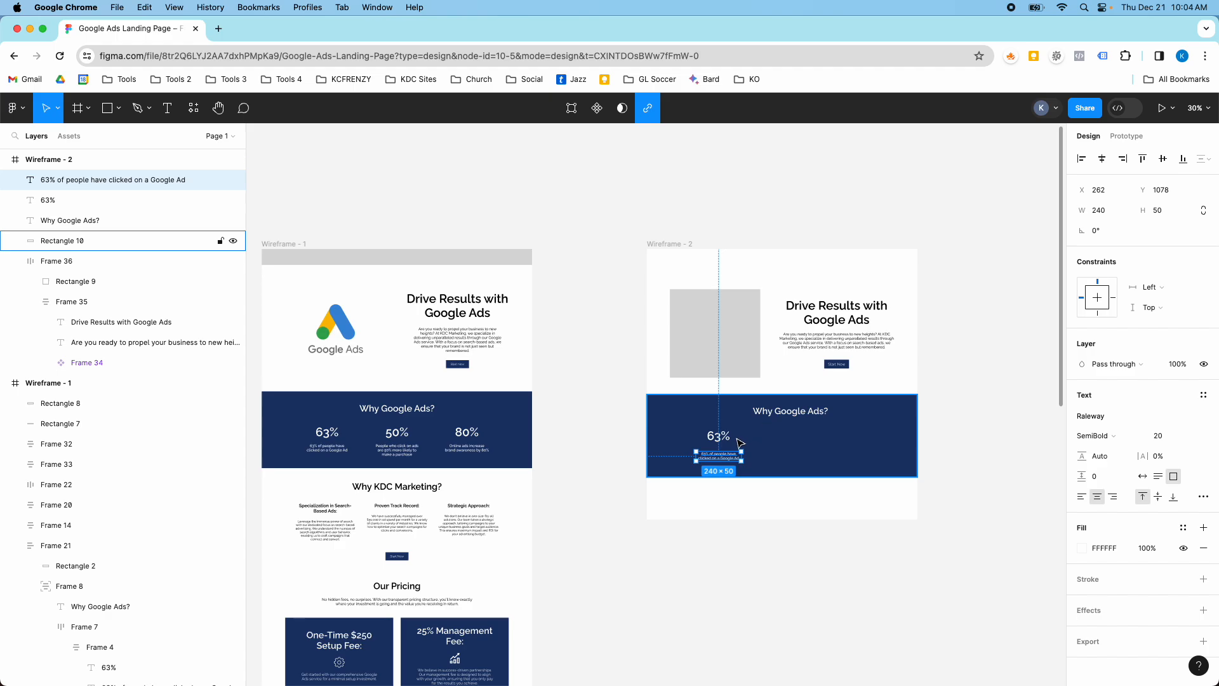
Combine the 63% figure and its description in Wireframe - 2 into a vertical auto layout frame
left_click(726, 438)
left_click(727, 459, "shift")
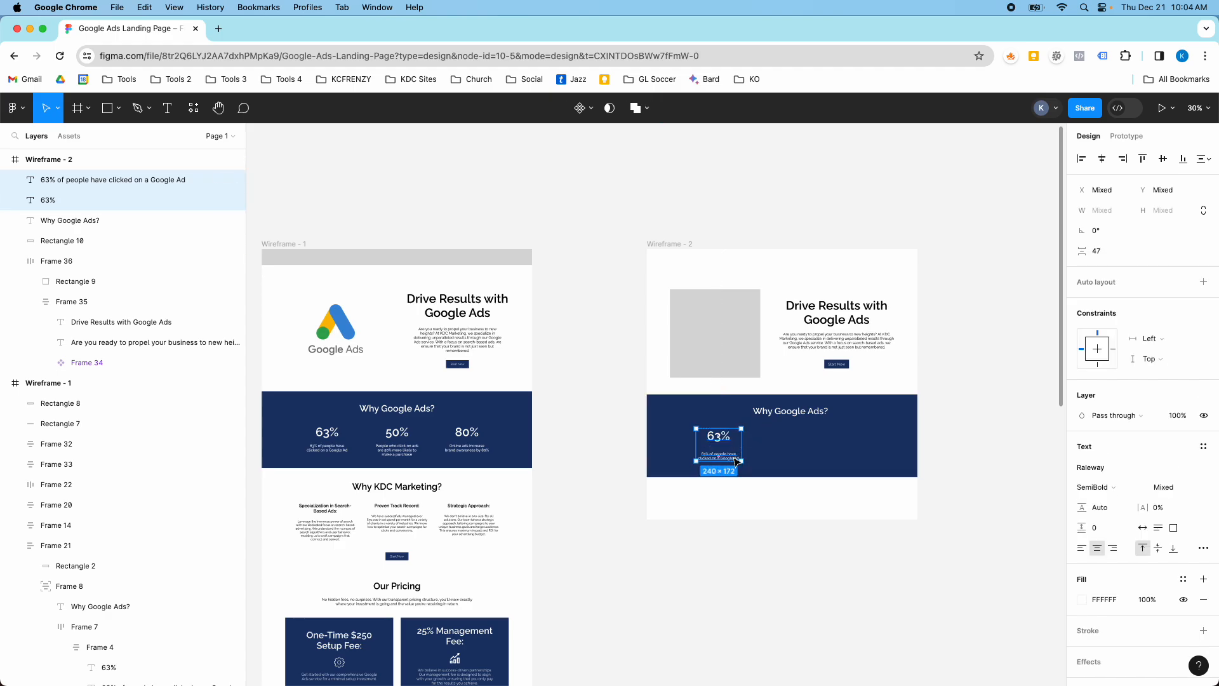
key("shift+a")
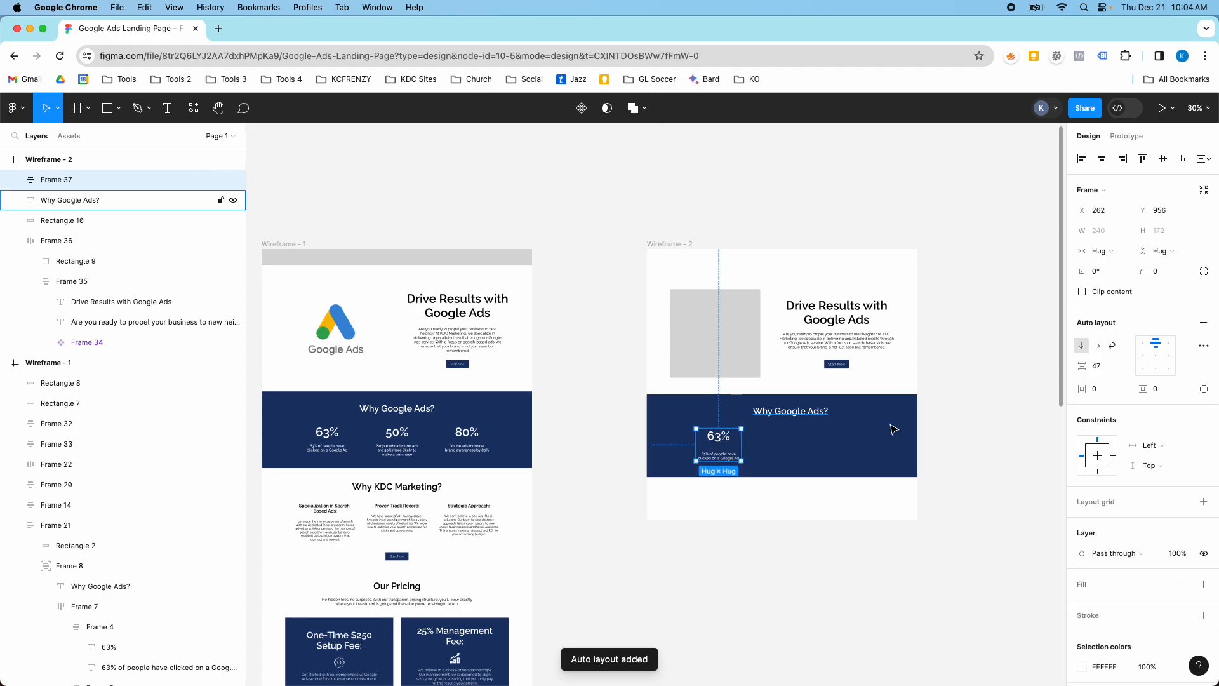
Check the spacing of the original 63% group in Wireframe - 1, and set the new group's vertical spacing to 24
left_click(327, 438)
left_click(327, 438)
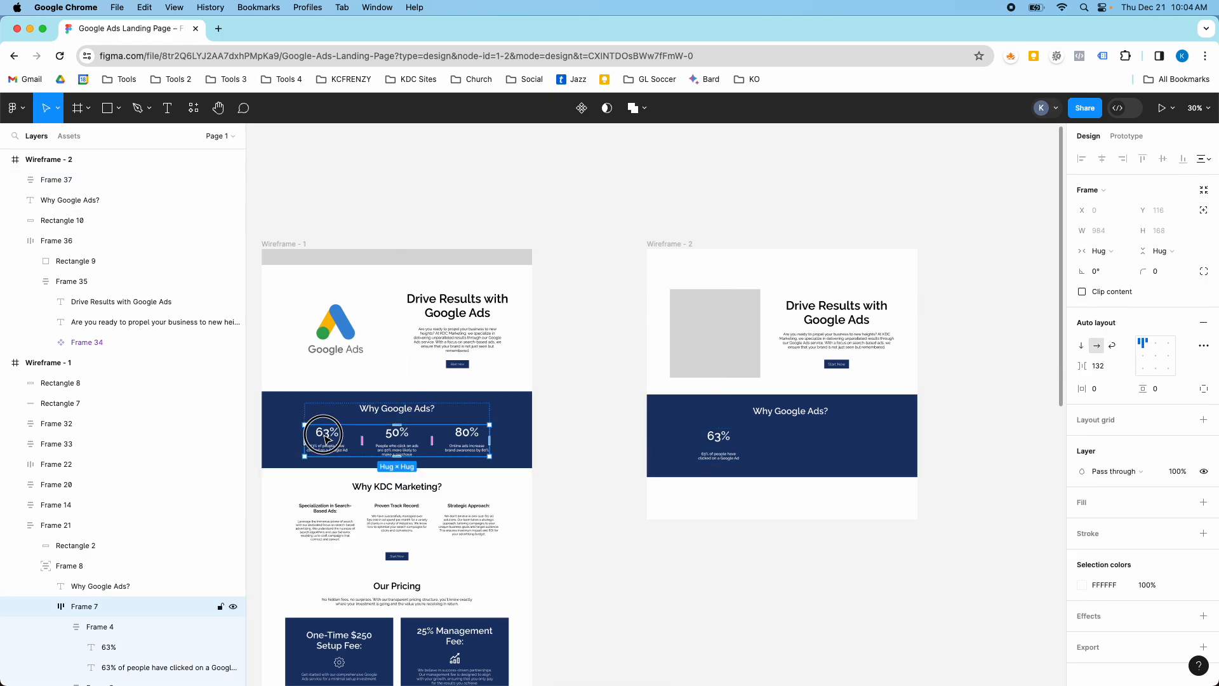
left_click(327, 438)
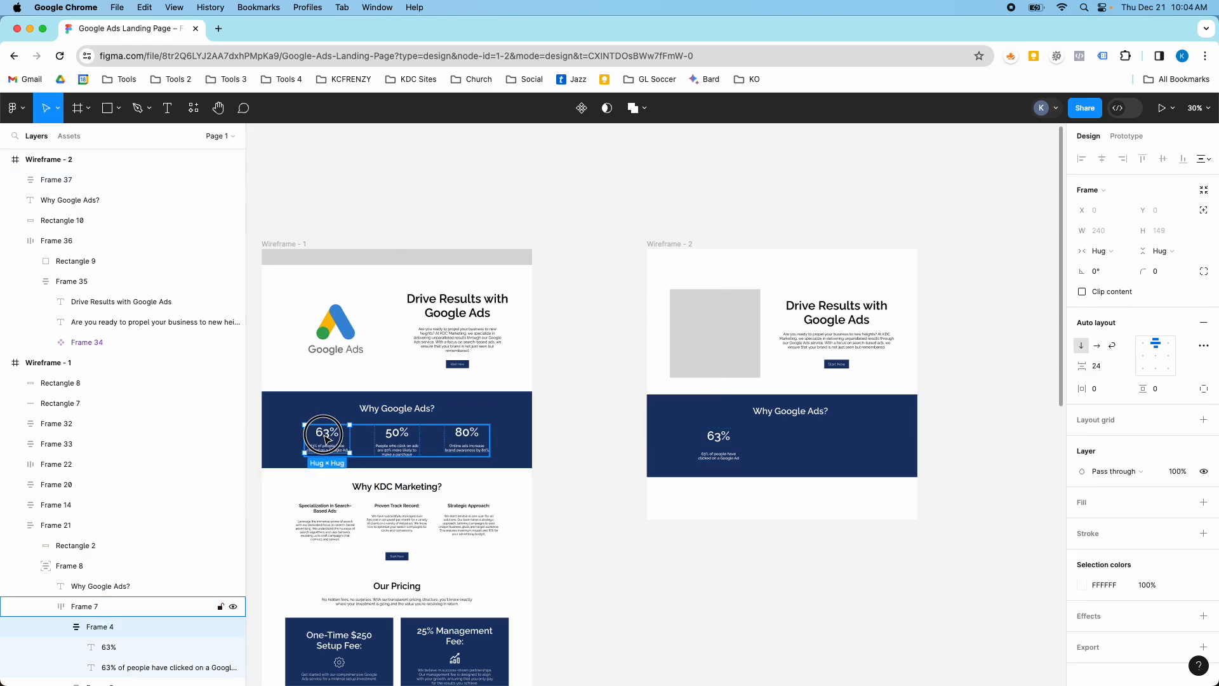
left_click(730, 452)
left_click(1097, 368)
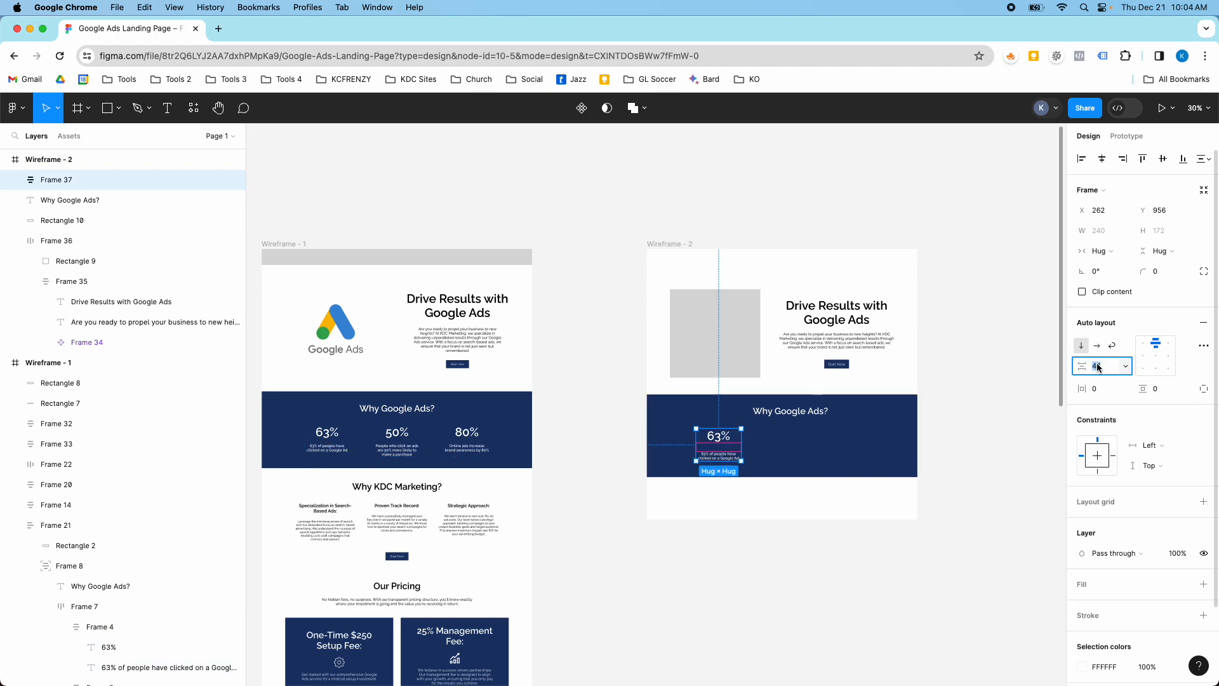
type("24")
key("Return")
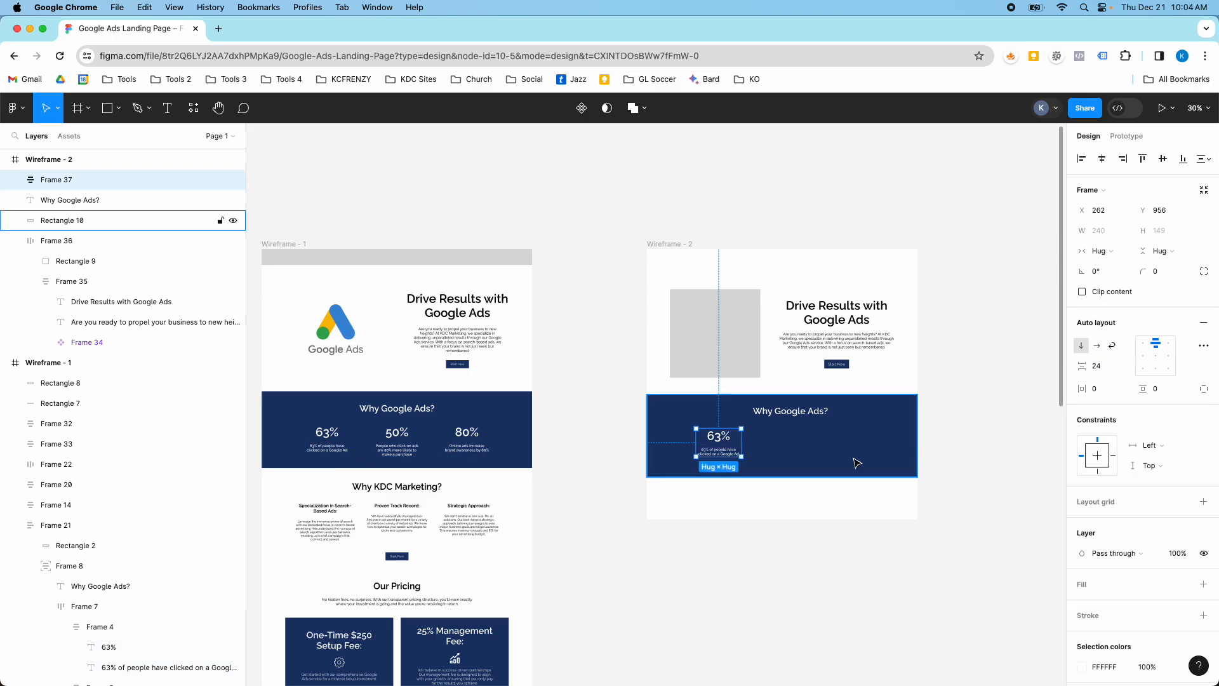
left_click(786, 450)
scroll(722, 447, "up", 3)
scroll(722, 448, "down", 2)
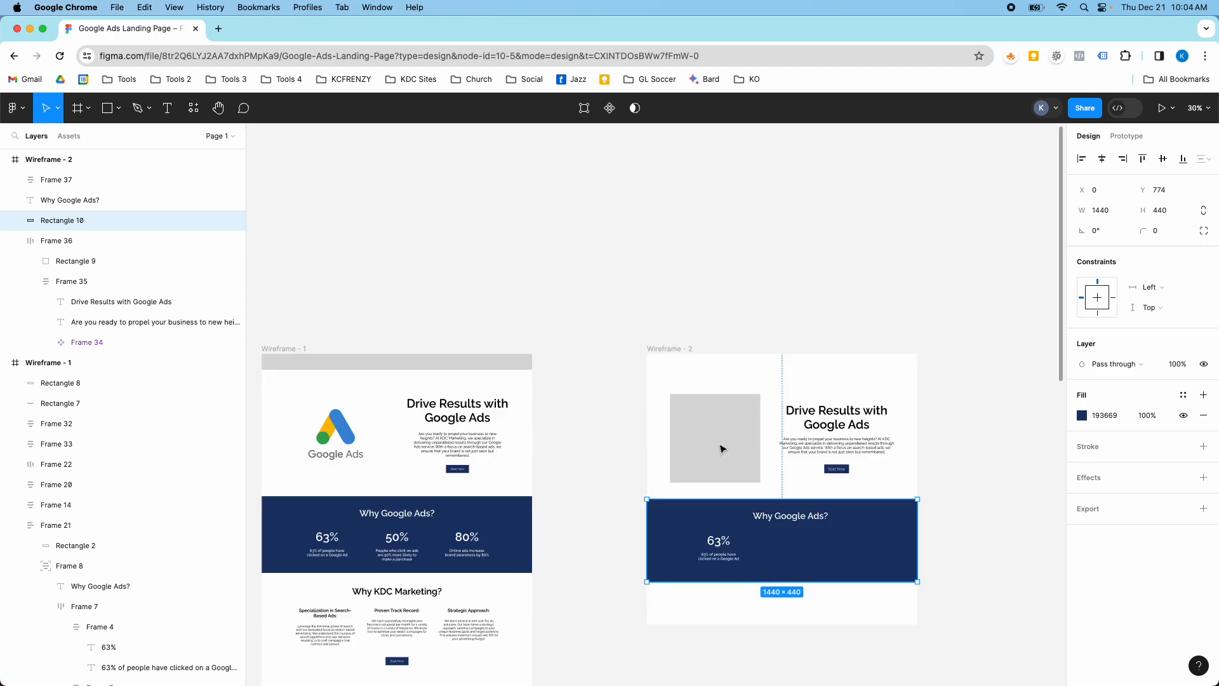
scroll(730, 455, "up", 3)
scroll(729, 455, "down", 5)
left_click(718, 449)
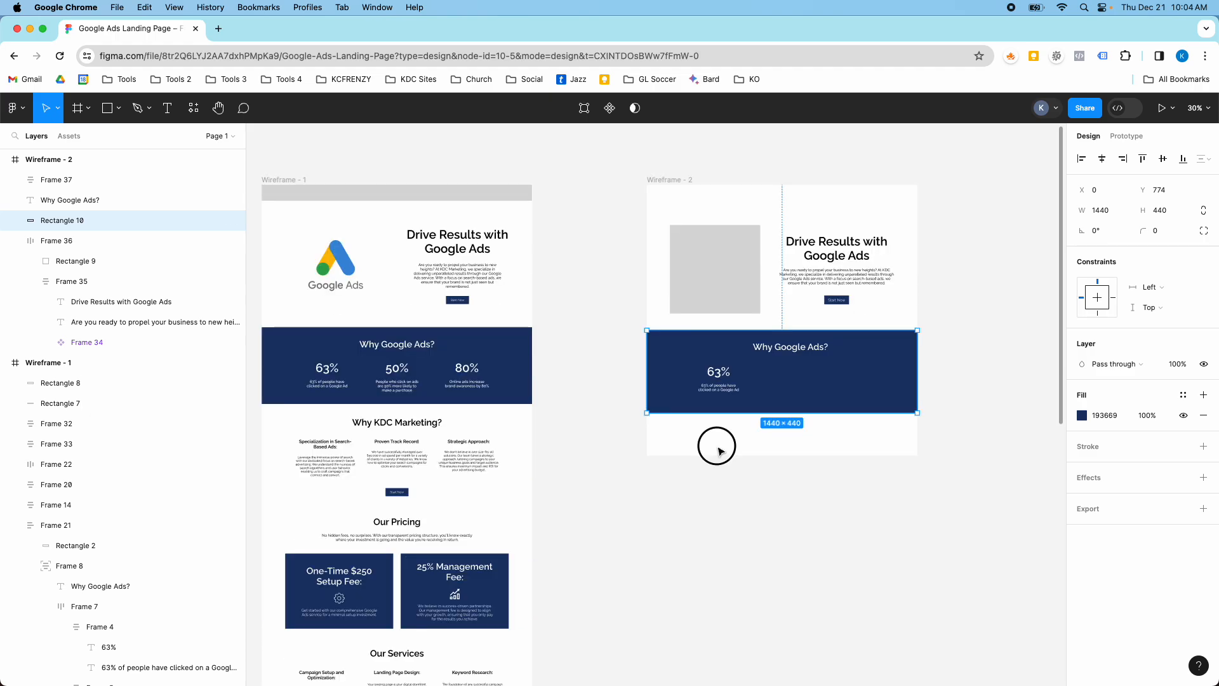
Duplicate the 63% statistic group twice across Wireframe - 2's navy band, placing the last copy at about X 1032, Y 956
scroll(719, 389, "up", 4)
scroll(721, 391, "up", 1)
left_click(722, 375)
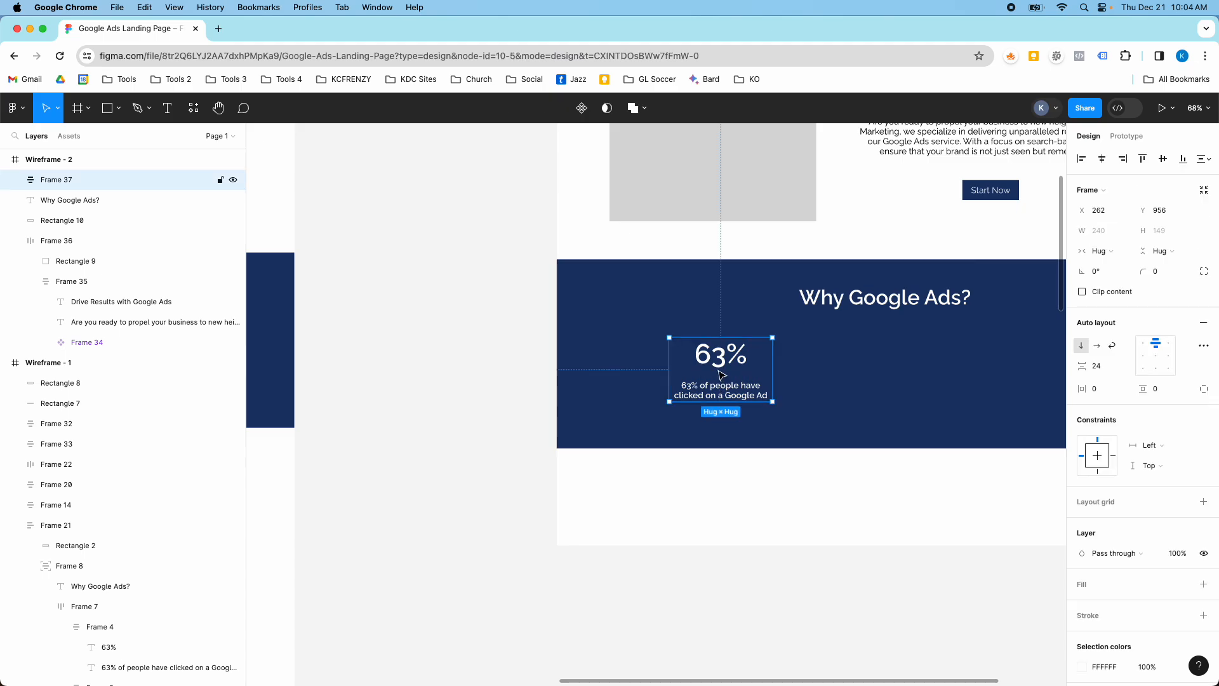
left_click_drag(722, 377, 1053, 379)
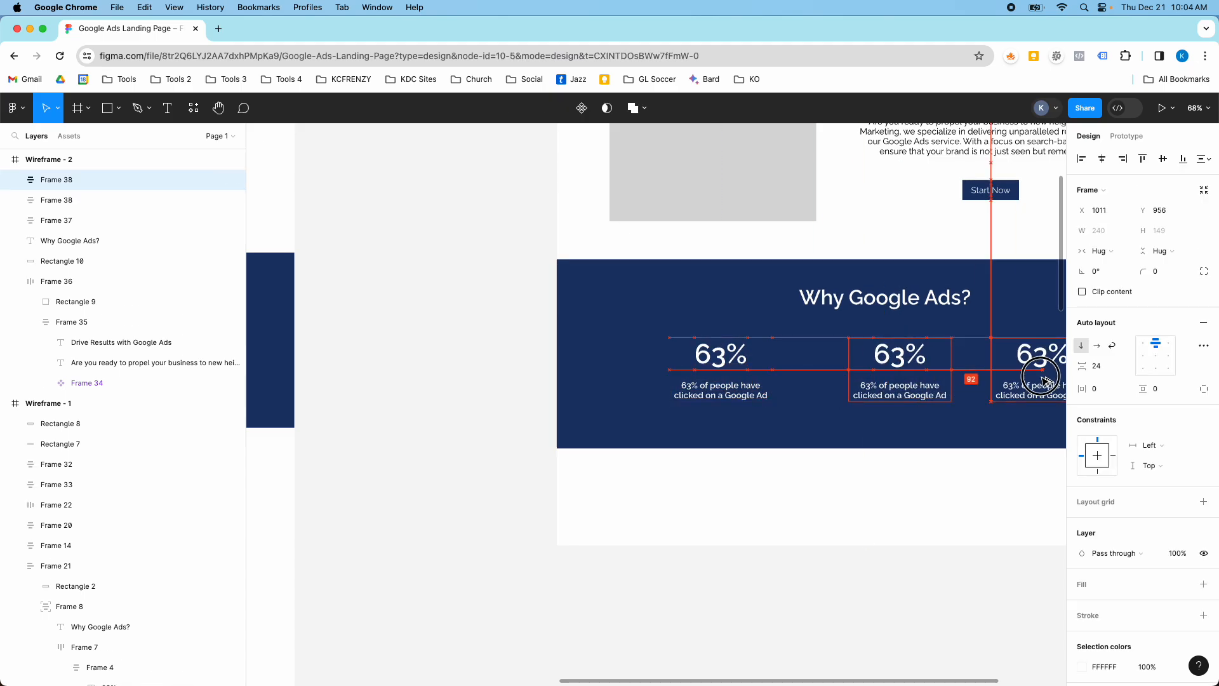
scroll(982, 385, "down", 4)
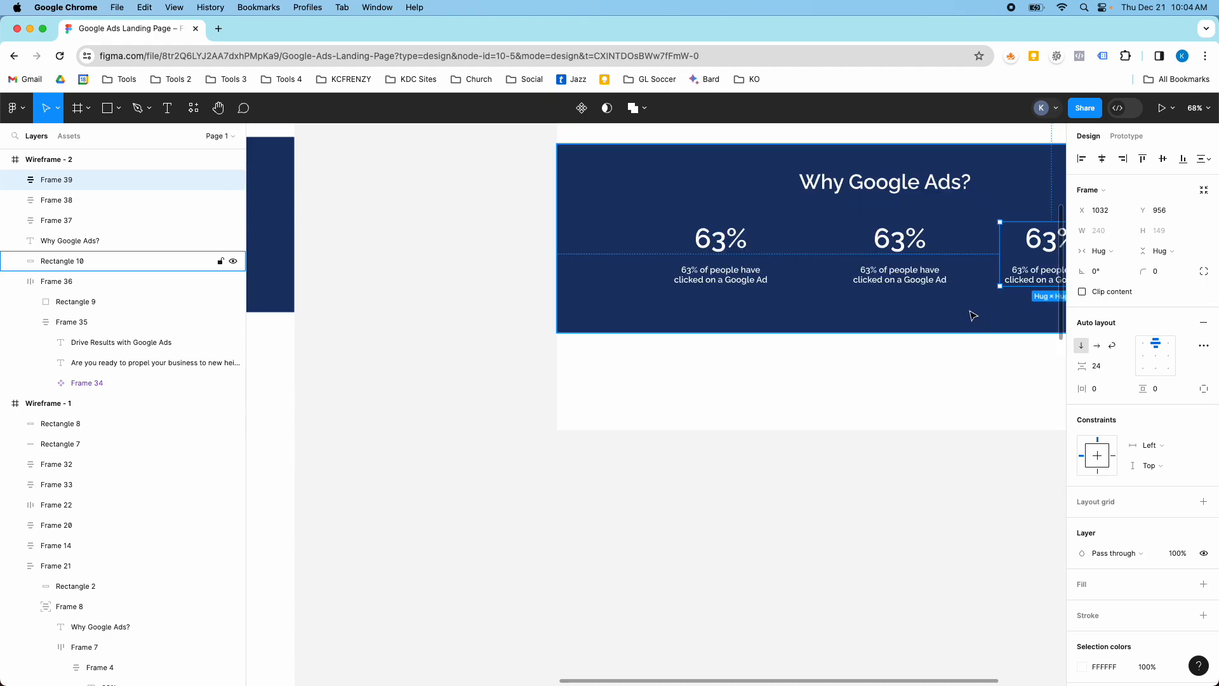
Combine the three 63% statistic groups in Wireframe - 2 into a horizontal auto layout frame
scroll(973, 315, "down", 5)
left_click(865, 286)
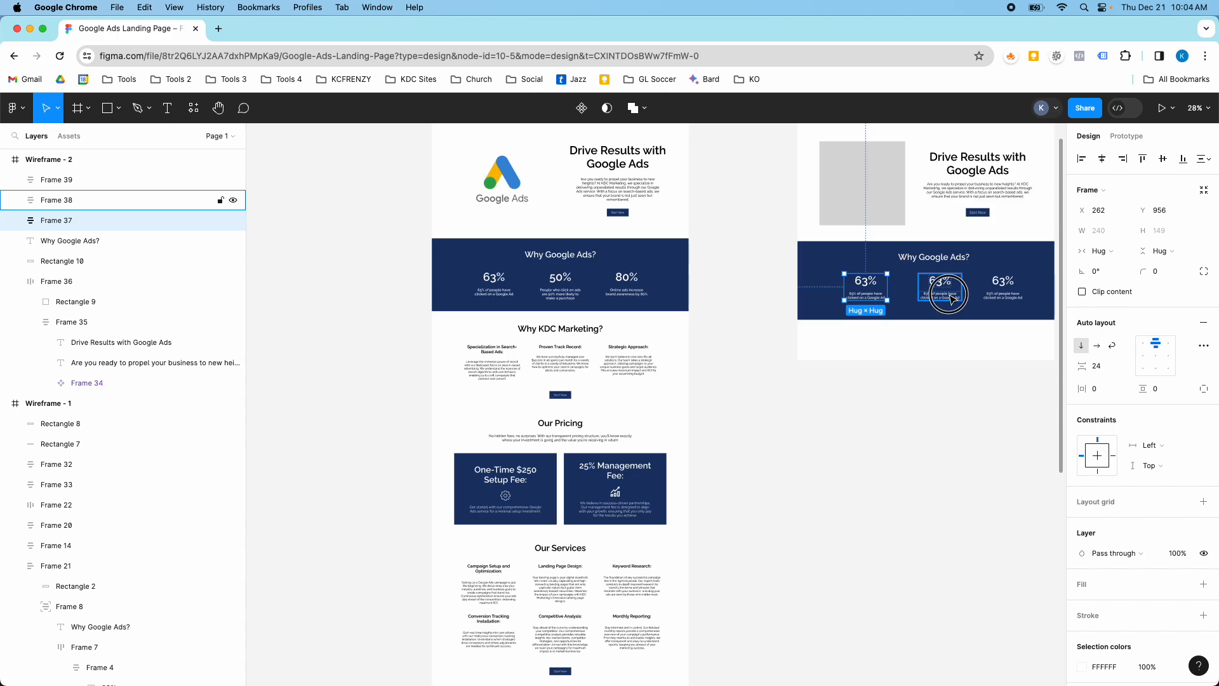
left_click(949, 295, "shift")
left_click(1003, 297, "shift")
key("shift+a")
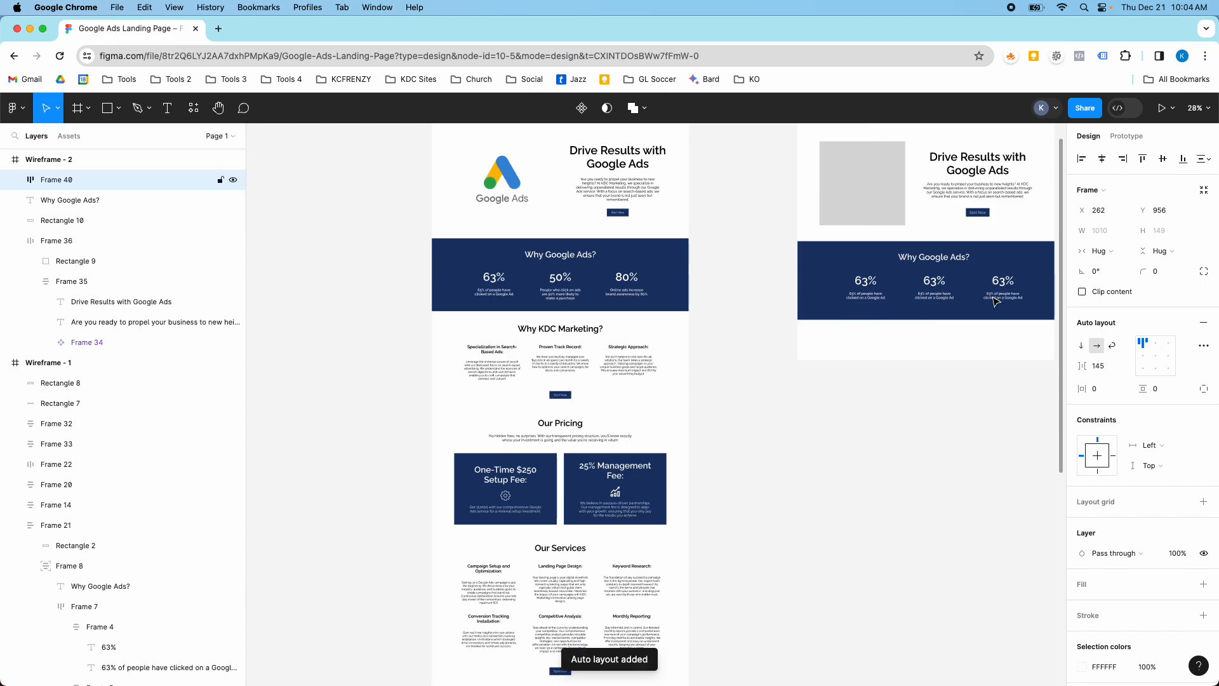
Check the spacing of the original statistics row in Wireframe - 1, and set the new row's horizontal spacing to 132
left_click(581, 297)
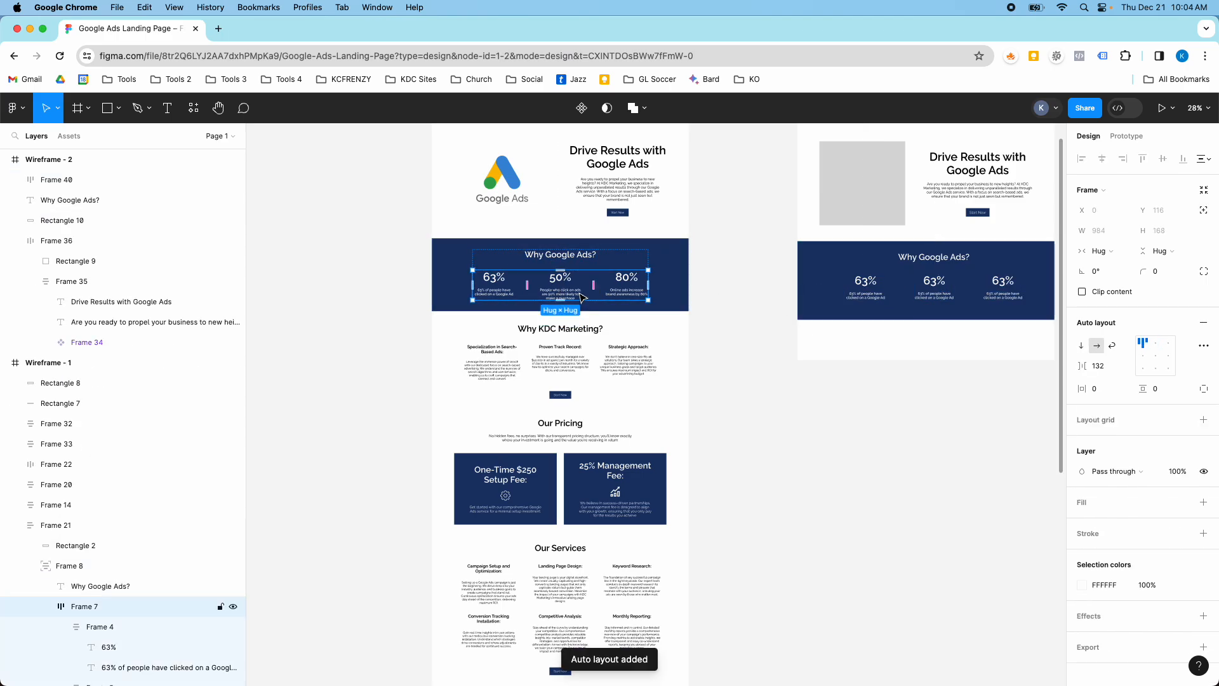
left_click(931, 283)
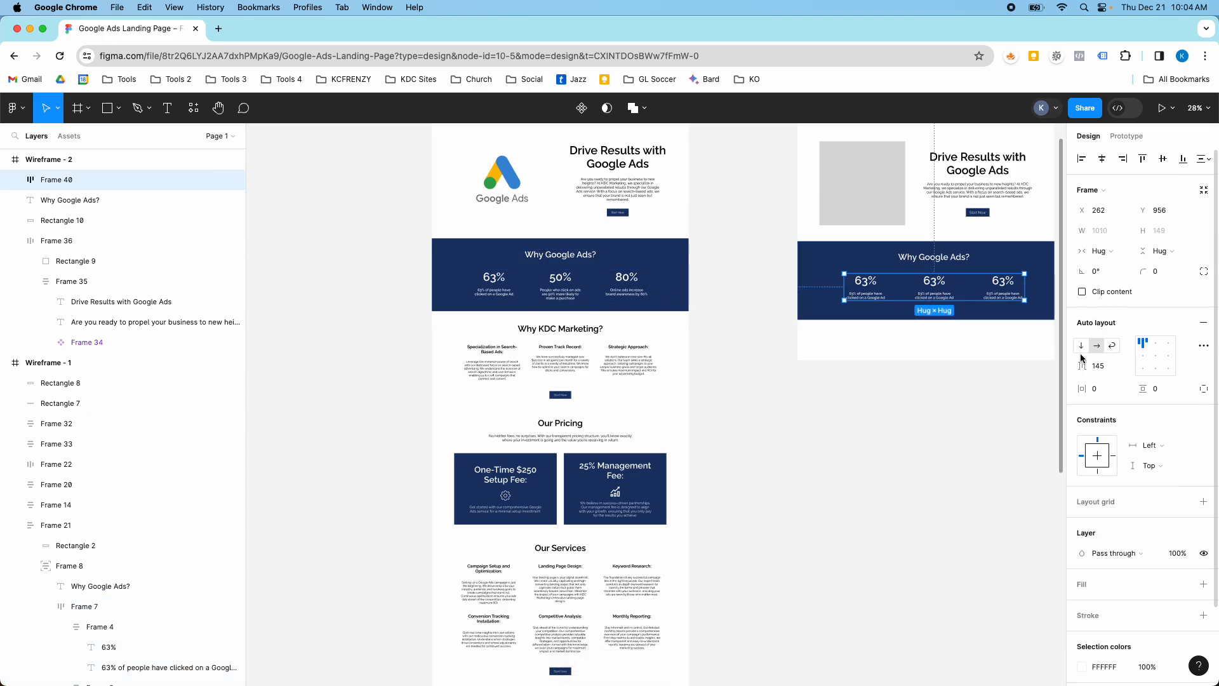
left_click(1097, 368)
type("132")
key("Return")
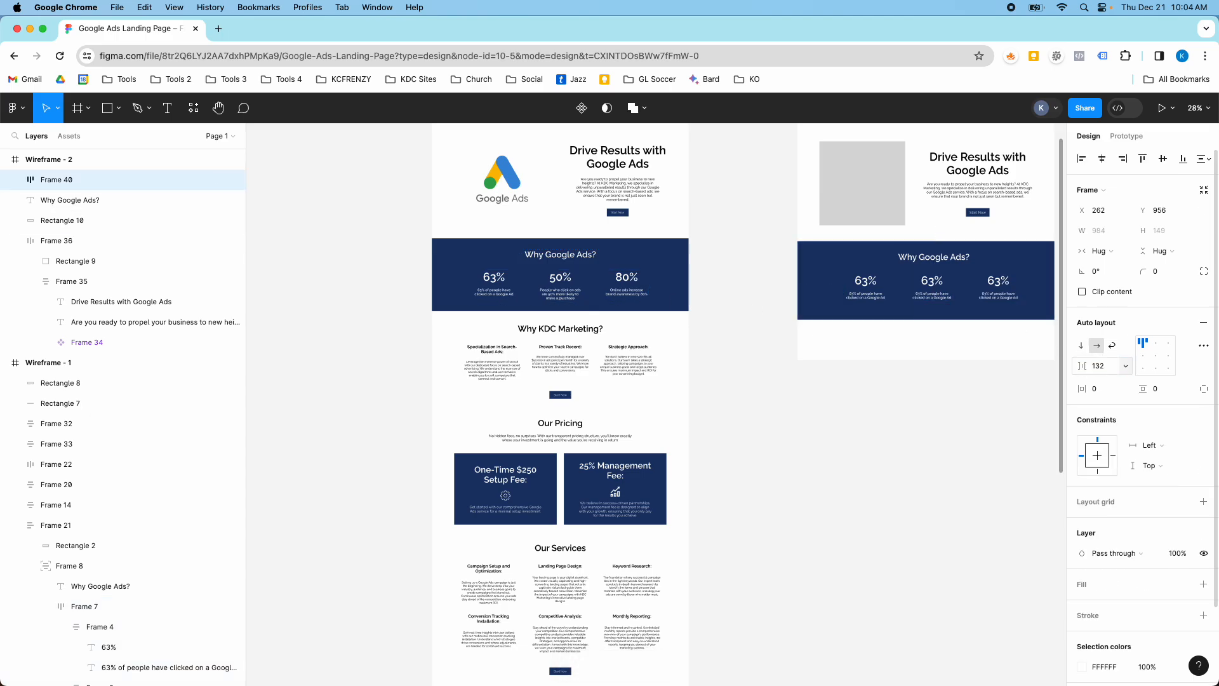
Combine the "Why Google Ads?" heading and the statistics row in Wireframe - 2 into a vertical auto layout frame
left_click(933, 257)
left_click(941, 288, "shift")
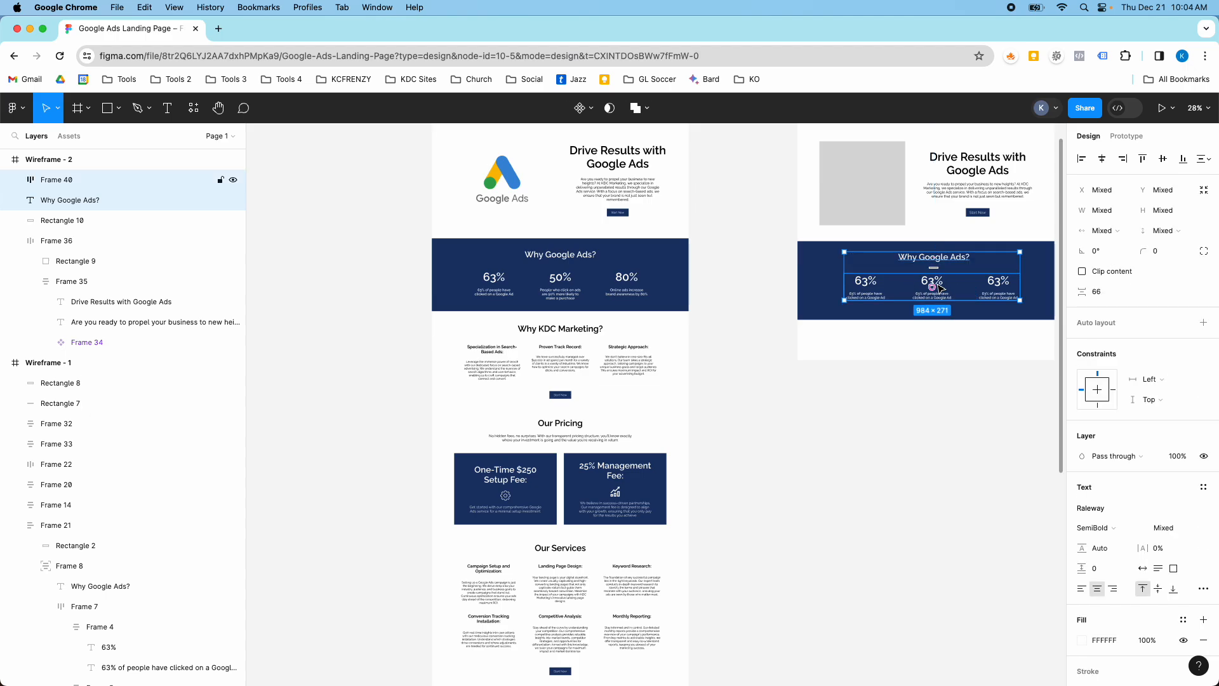
key("shift+a")
Check the spacing between the original heading and statistics in Wireframe - 1, and set the new frame's vertical spacing to 60
left_click(560, 269)
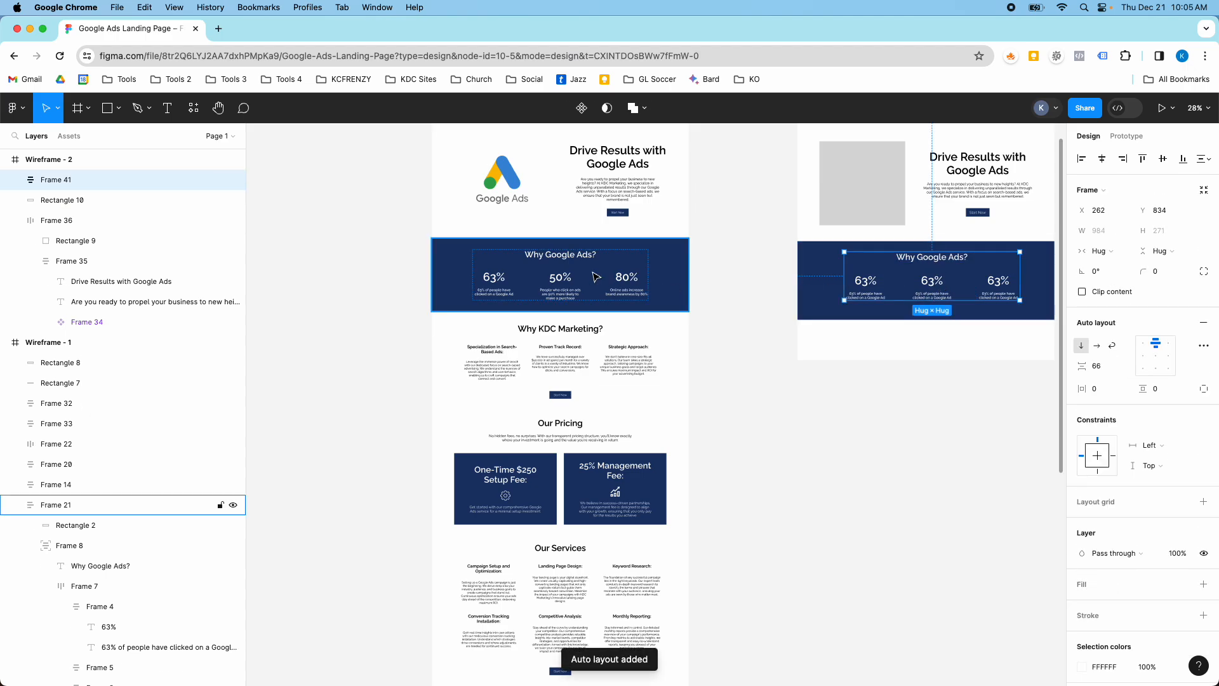
double_click(566, 266)
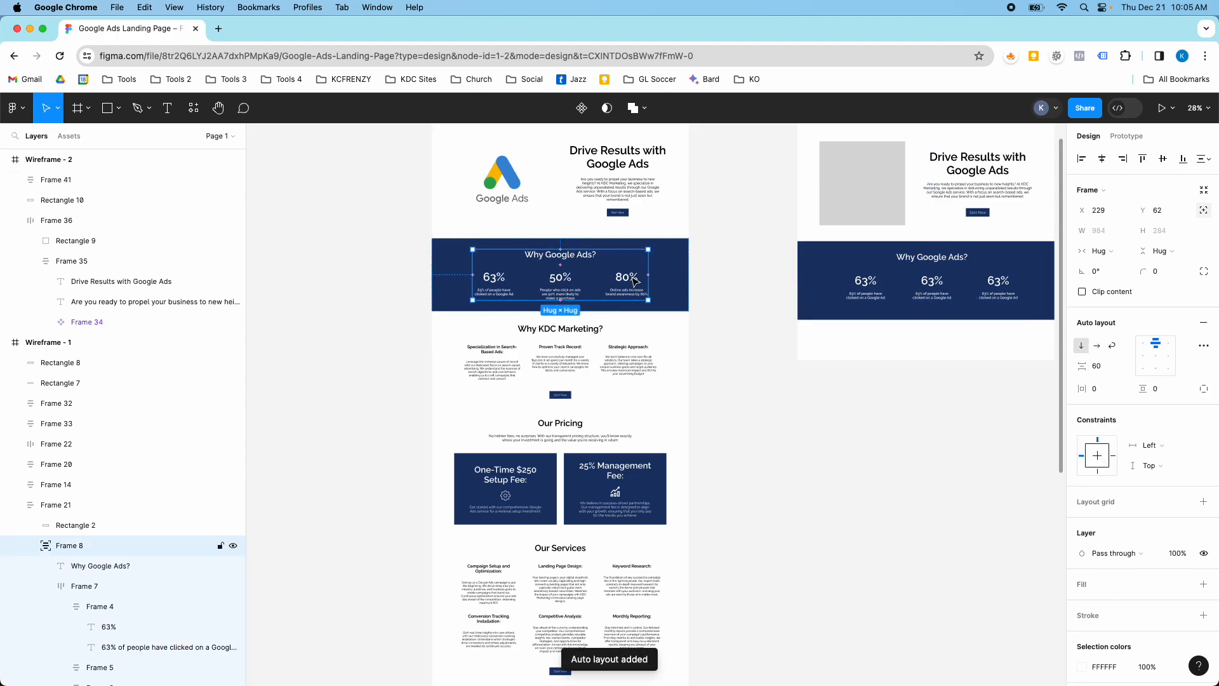
left_click(932, 273)
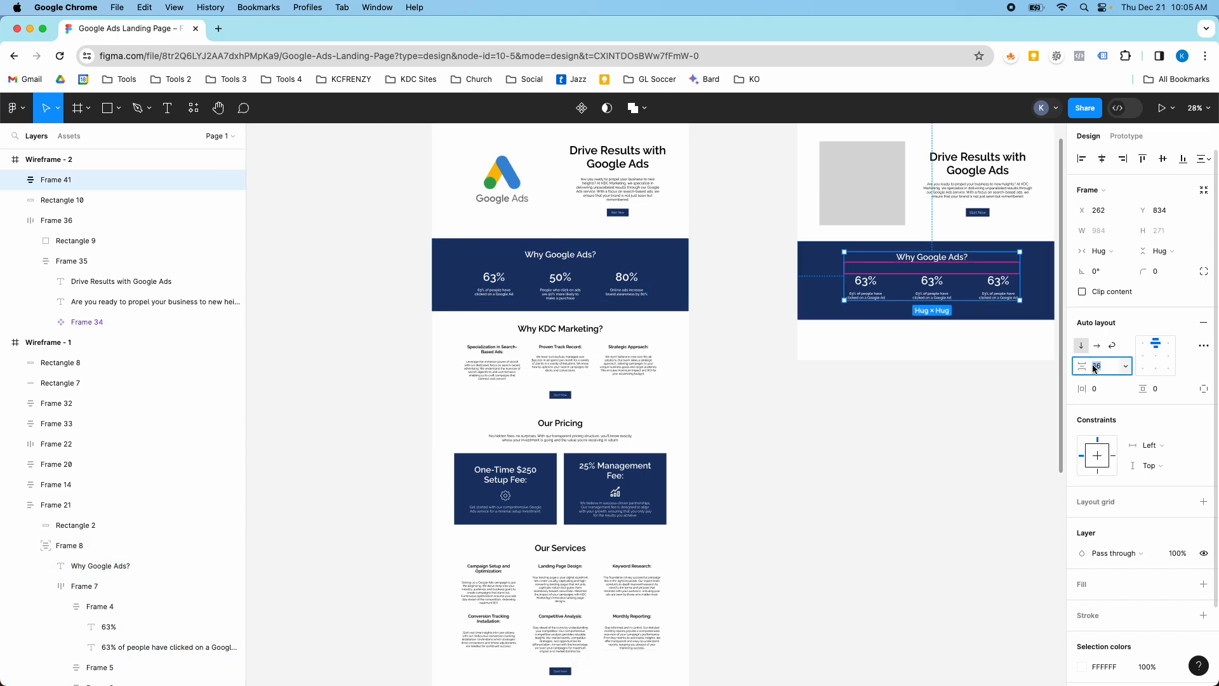
type("60")
key("Return")
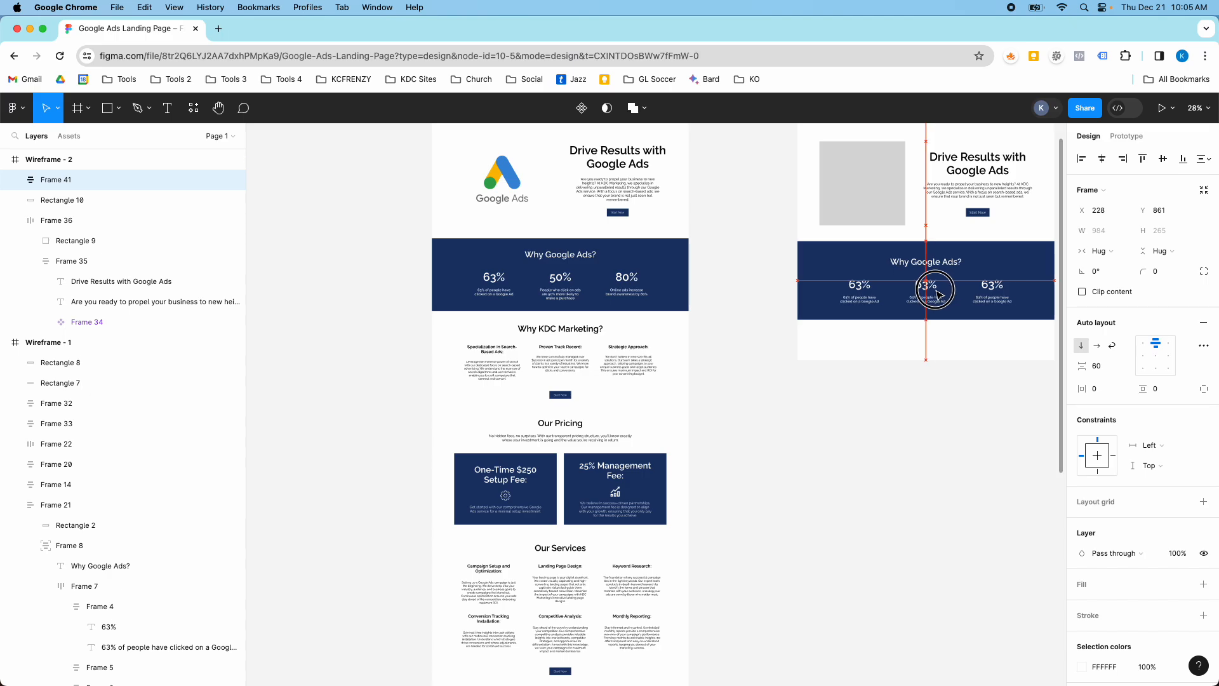
Center the statistics content on the navy band and combine both into an auto layout frame at about X -16, Y 781
left_click(818, 272)
left_click(841, 280)
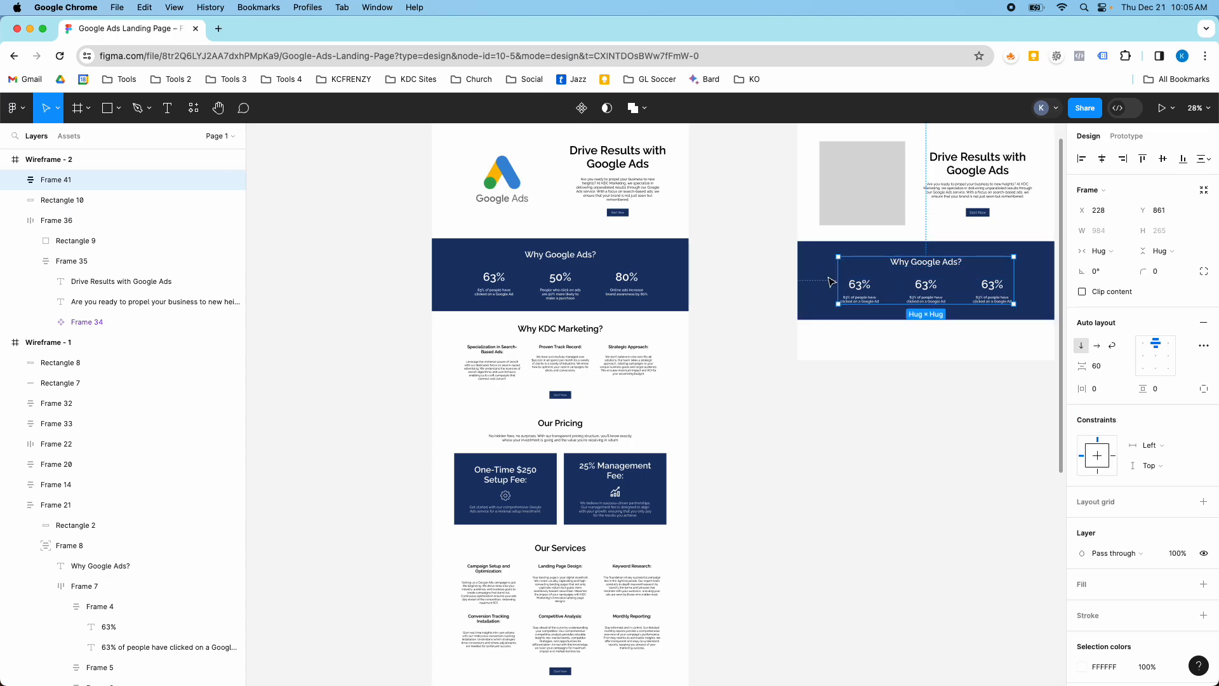
left_click(819, 278, "shift")
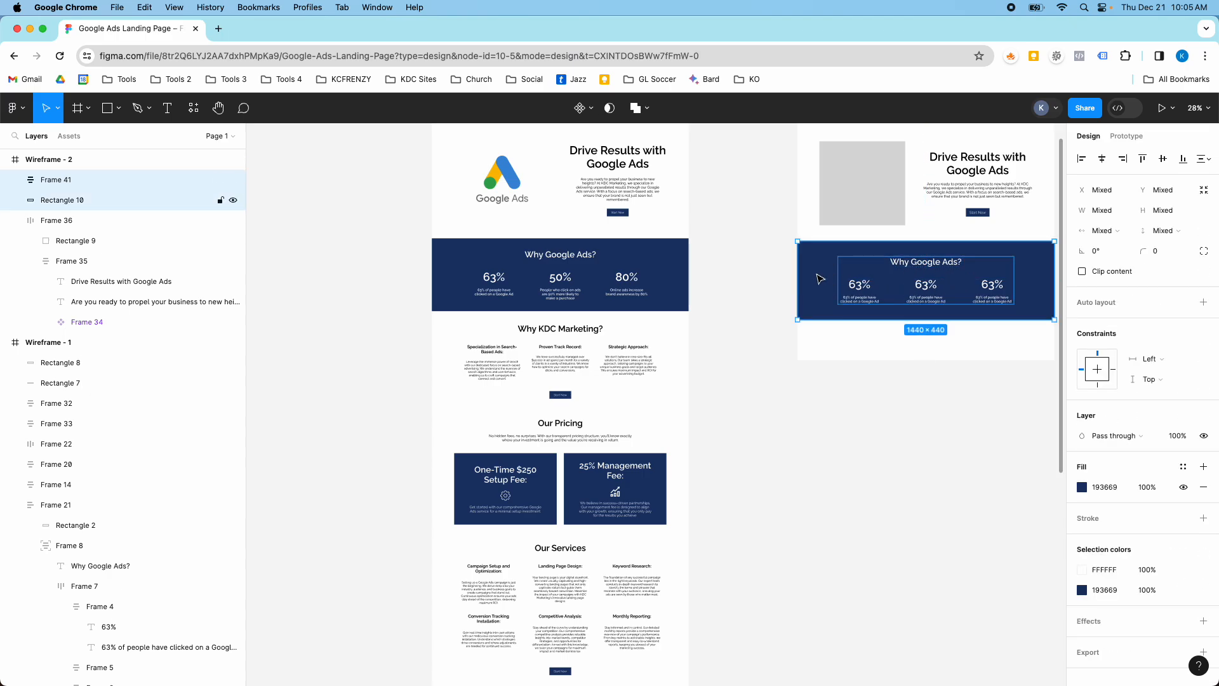
key("shift+a")
left_click_drag(819, 279, 830, 262)
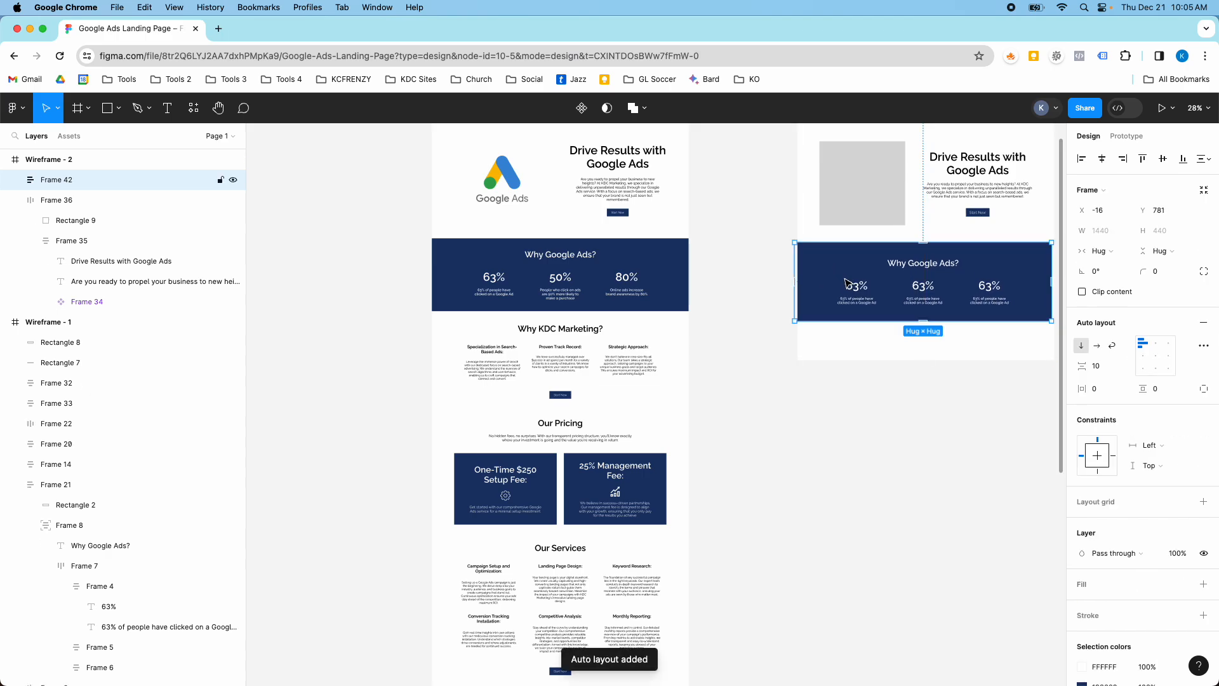
Try to widen the combined navy section frame to 1456 so it reaches Wireframe - 2's right edge
scroll(895, 308, "down", 3)
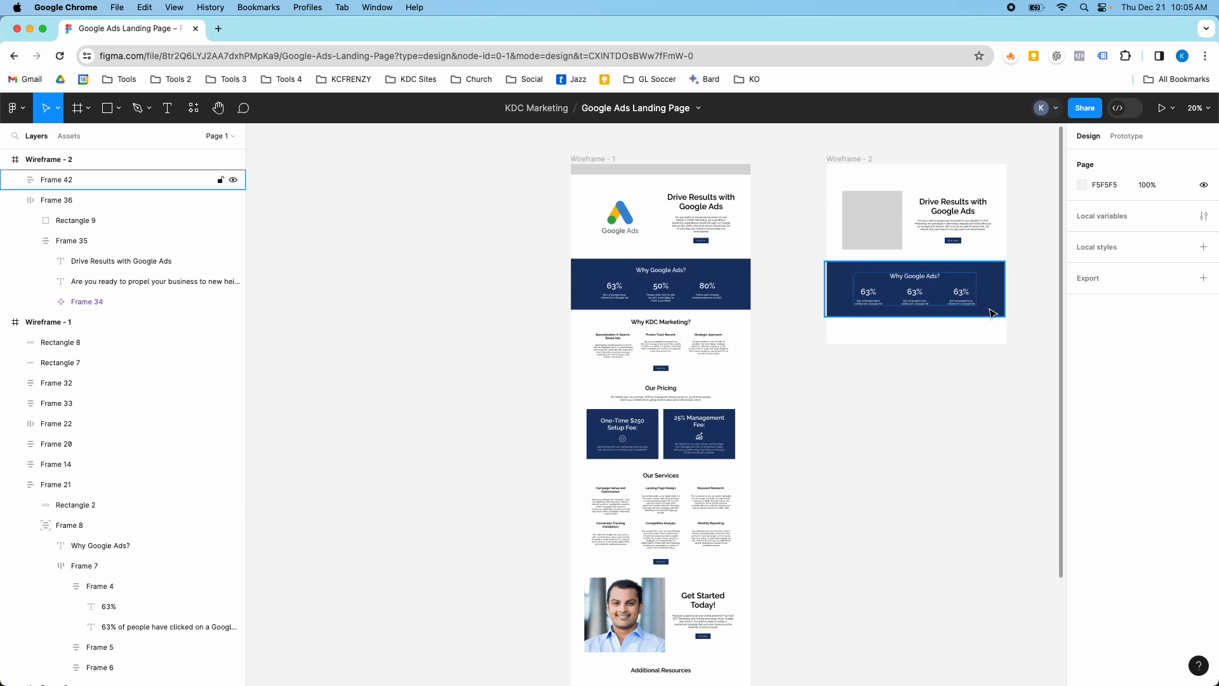
scroll(993, 313, "up", 5)
left_click_drag(1025, 278, 1026, 278)
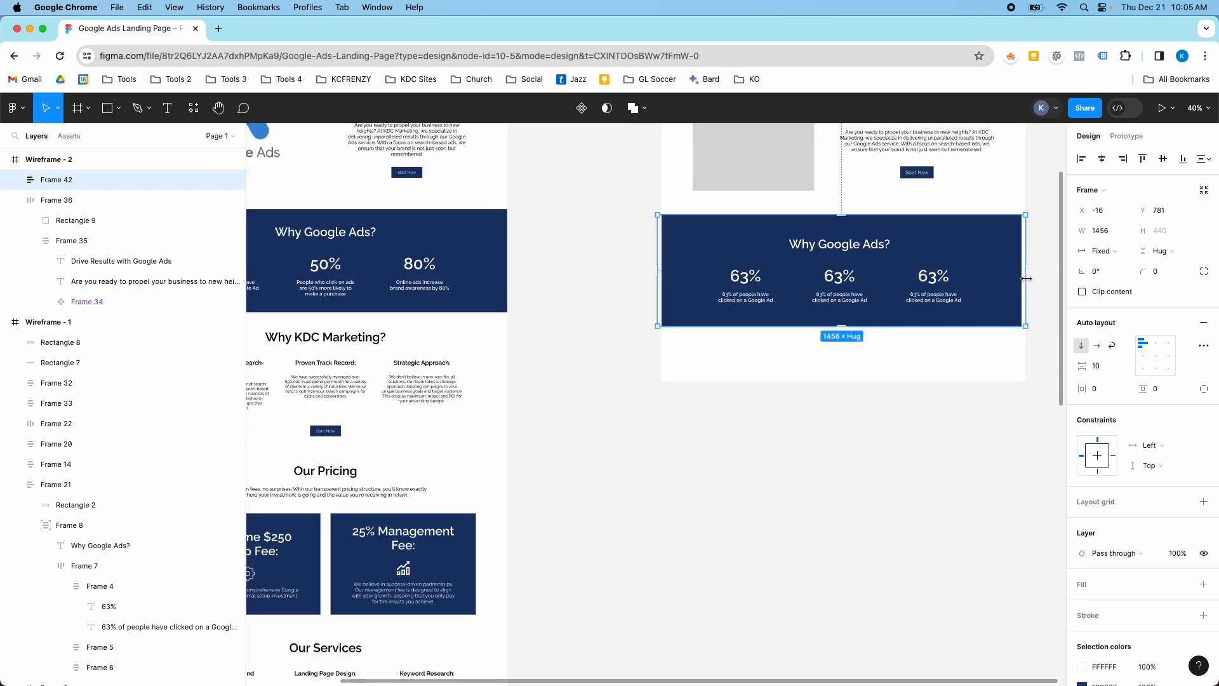
double_click(1026, 278)
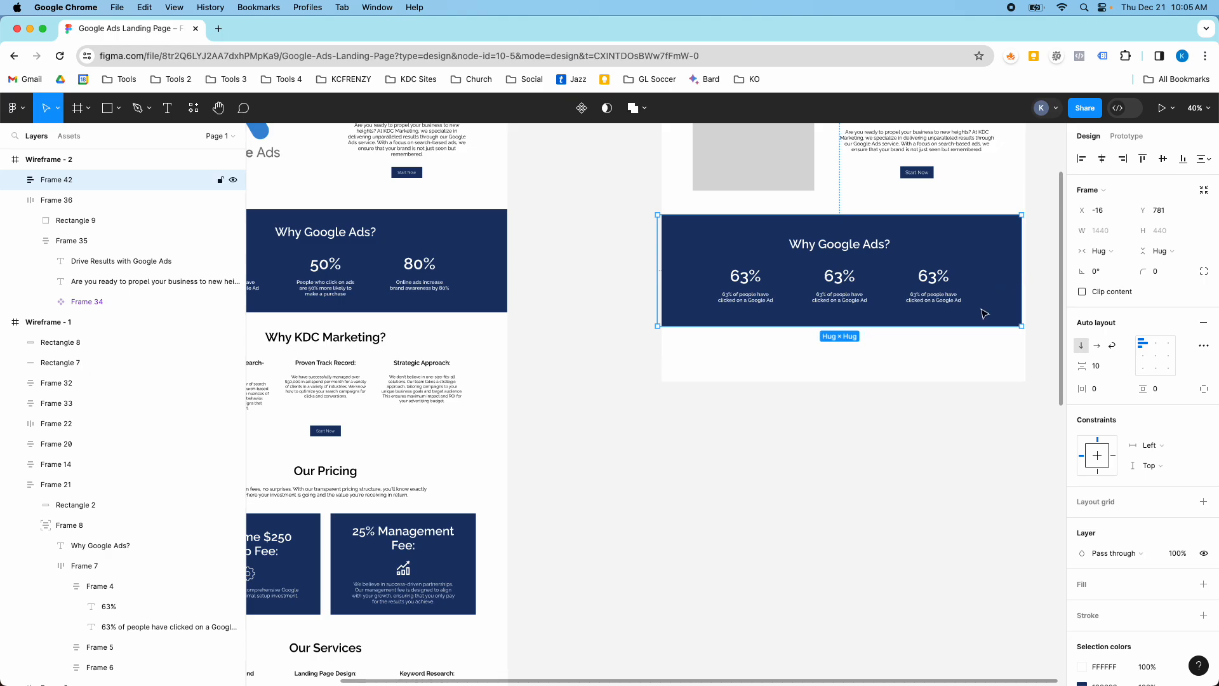
left_click(959, 337)
double_click(993, 249)
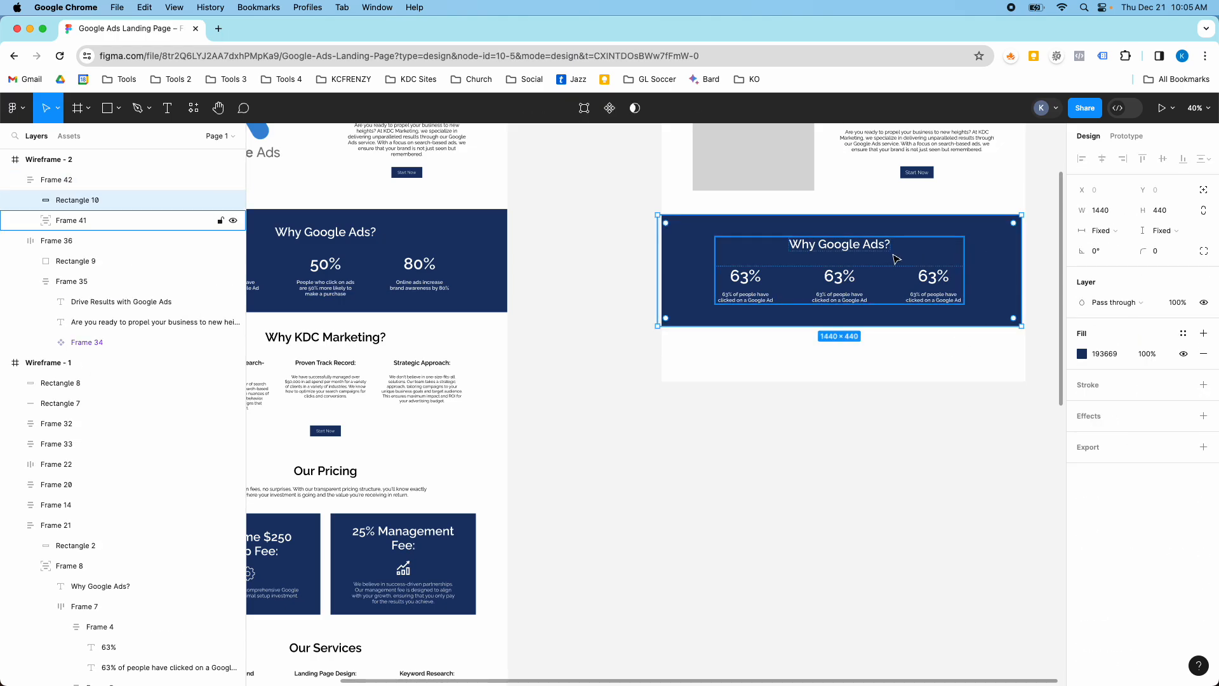
left_click(933, 231)
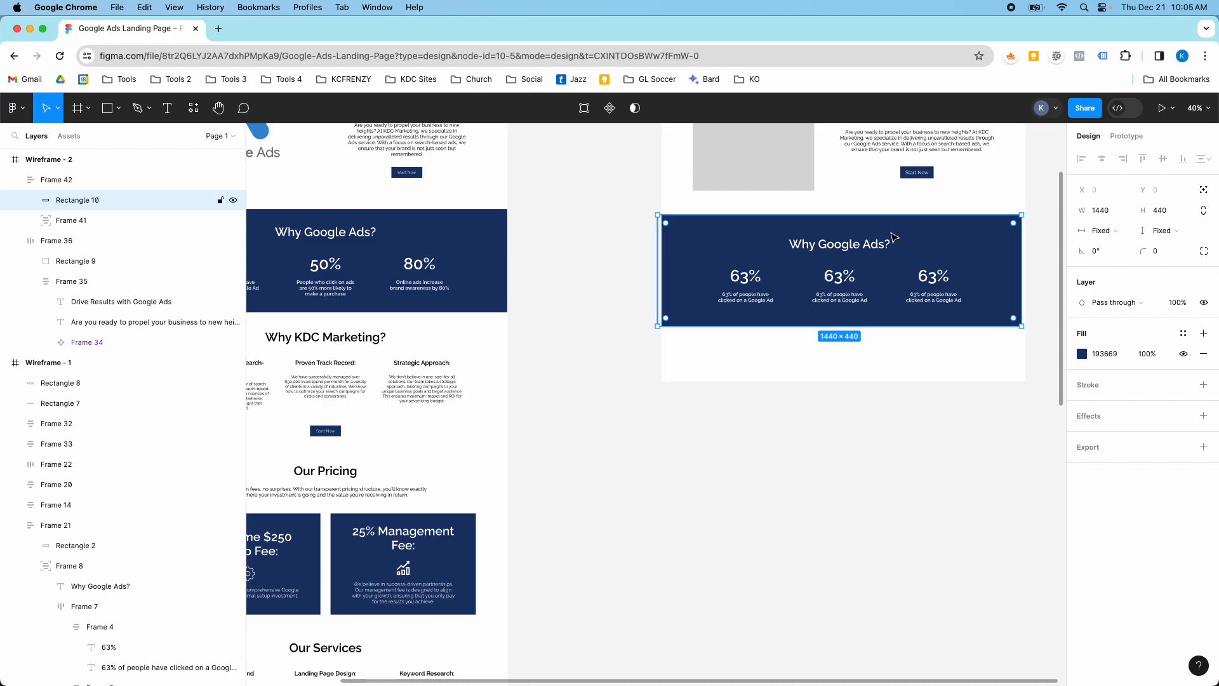
Ungroup the auto layout frame that holds the navy band and the statistics content
left_click(680, 207)
left_click(708, 236)
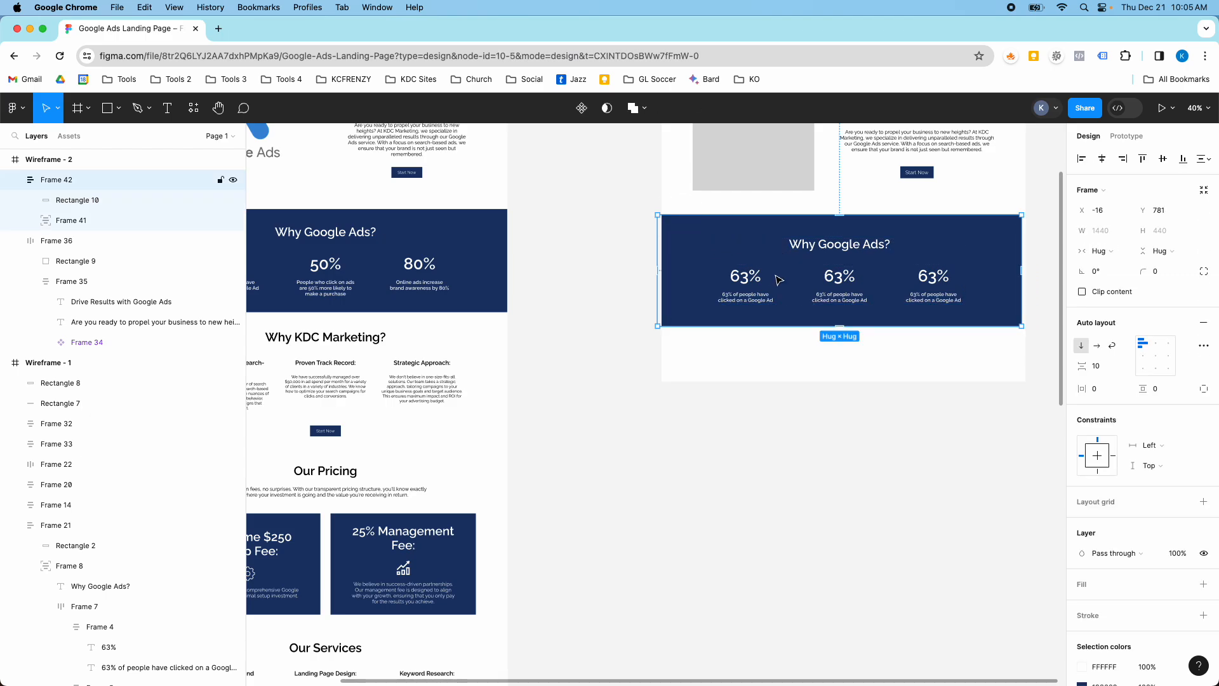
key("Escape")
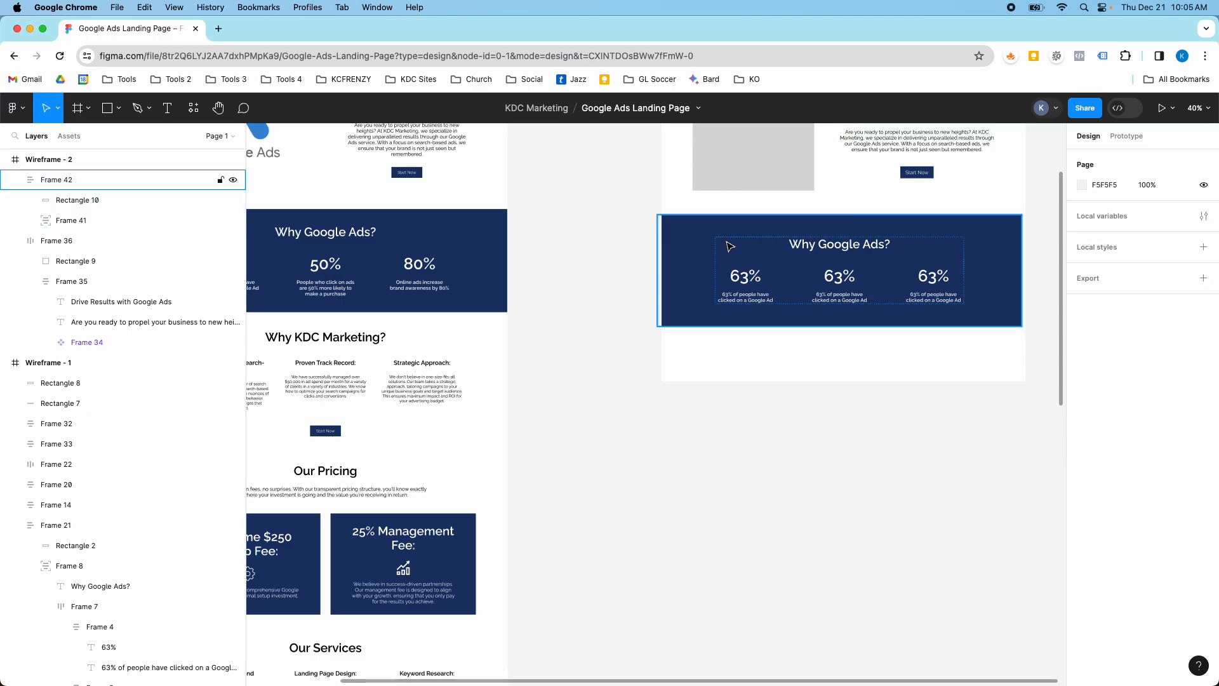
left_click(702, 239)
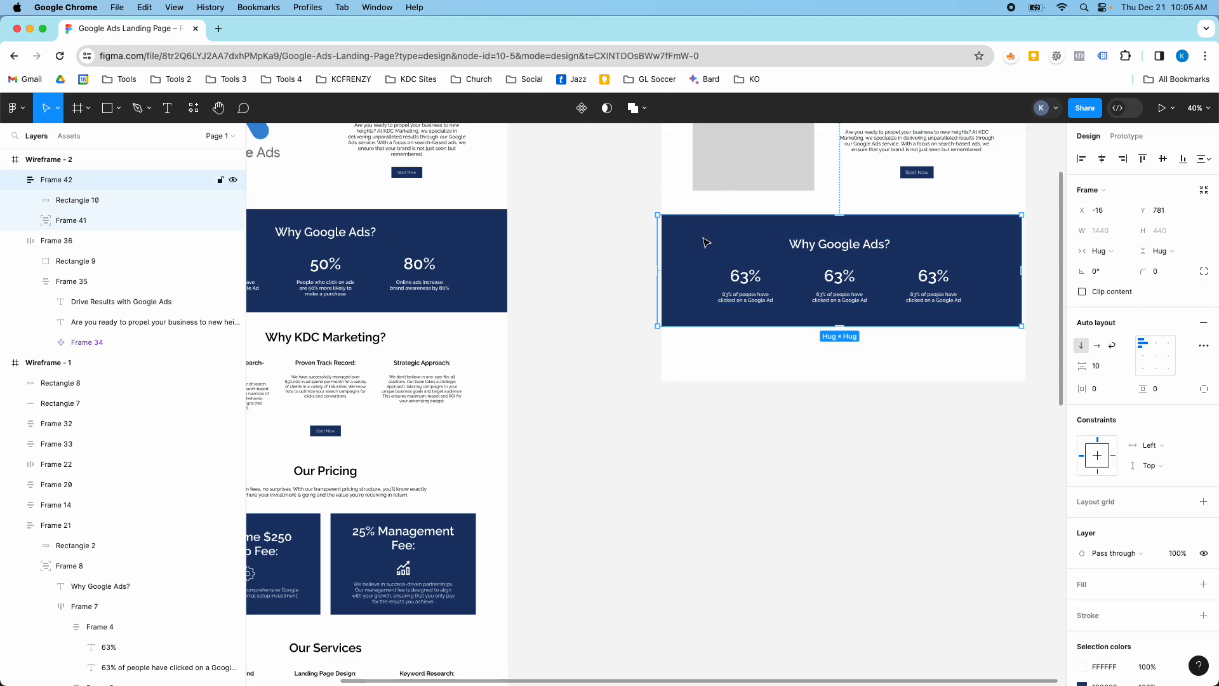
right_click(705, 241)
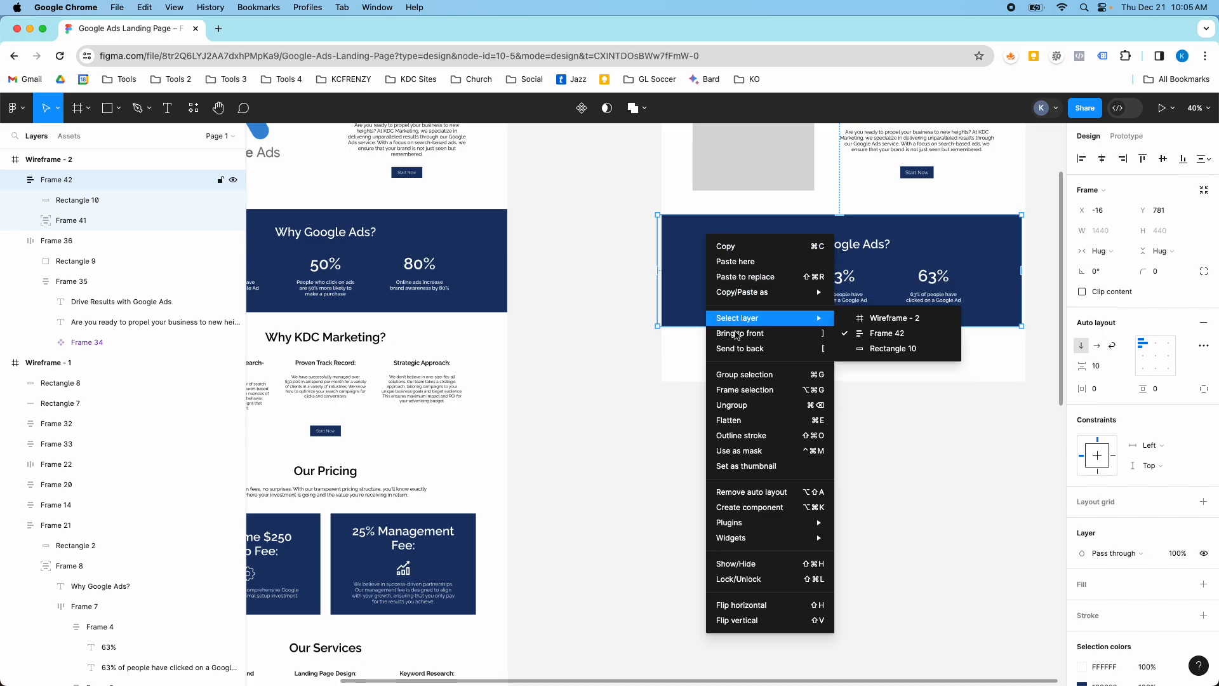
left_click(761, 405)
Move the statistics content off center, and resize the navy band to span Wireframe - 2's full width from X 0, 1440 wide
left_click(792, 284)
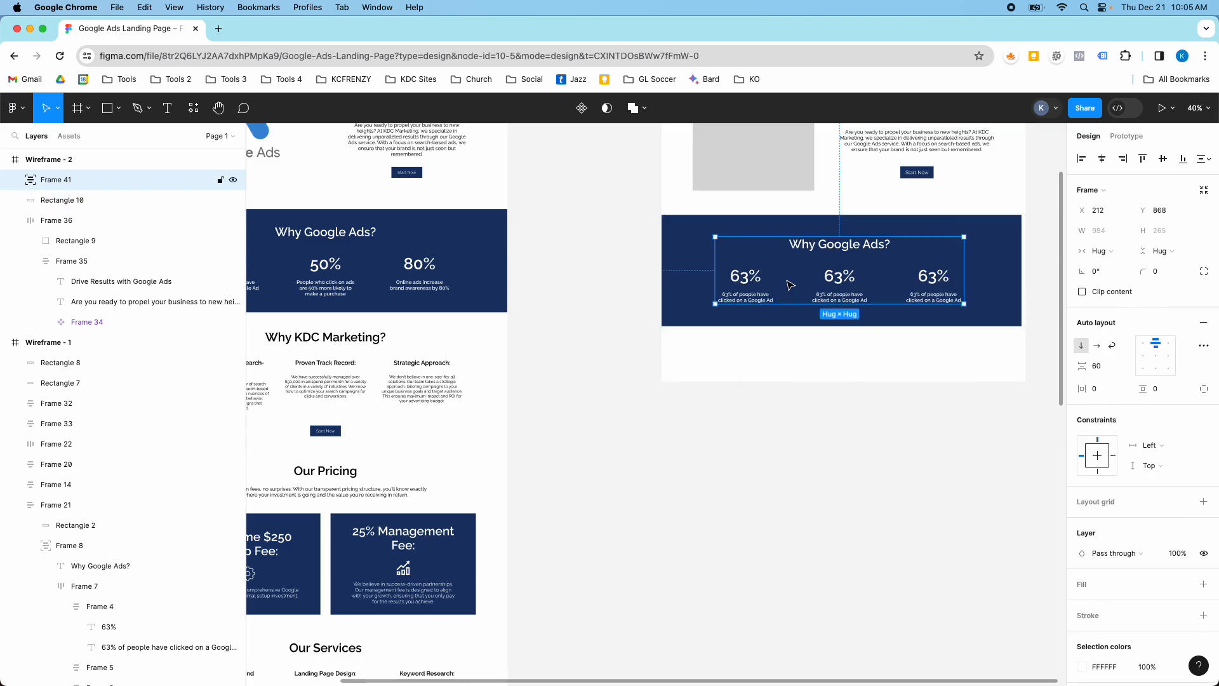
mouse_move(792, 284)
left_mouse_down()
mouse_move(787, 337)
mouse_move(787, 289)
left_mouse_up()
left_click(956, 239)
left_click_drag(1018, 250, 1027, 248)
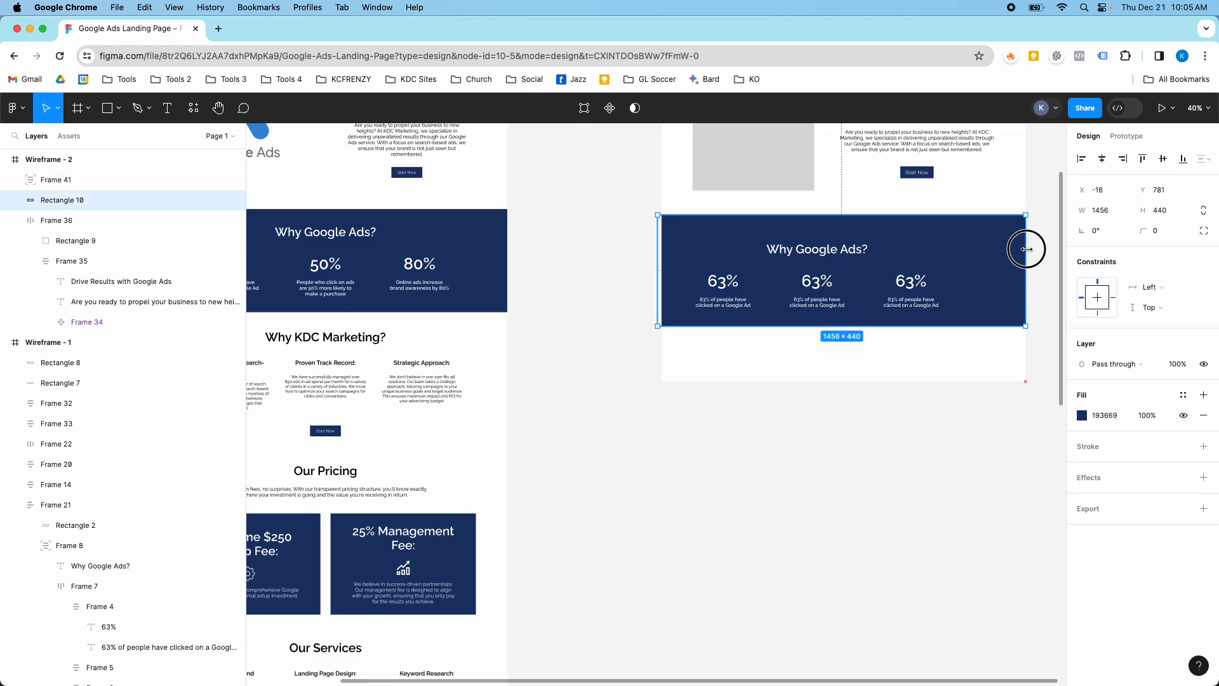
mouse_move(658, 241)
left_mouse_down()
mouse_move(689, 240)
mouse_move(664, 240)
left_mouse_up()
Center the statistics content on the navy band at X 228, Y 868, and combine both into an auto layout frame
left_click(956, 194)
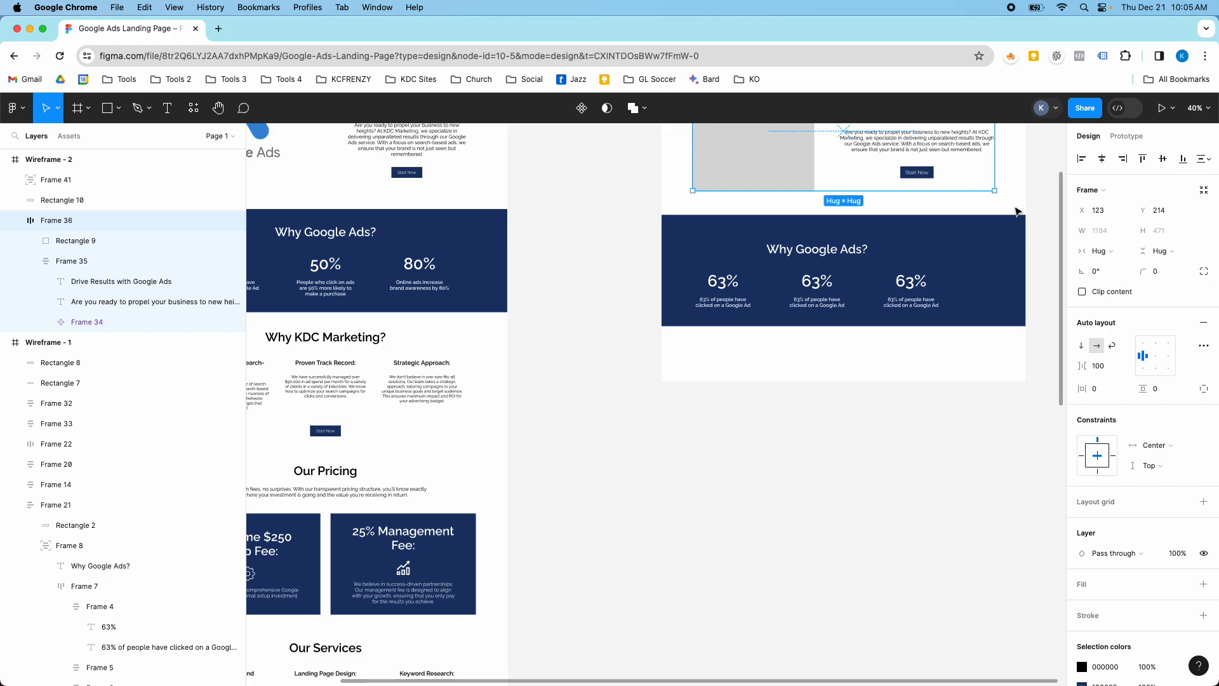
scroll(1013, 212, "up", 3)
left_click(854, 379)
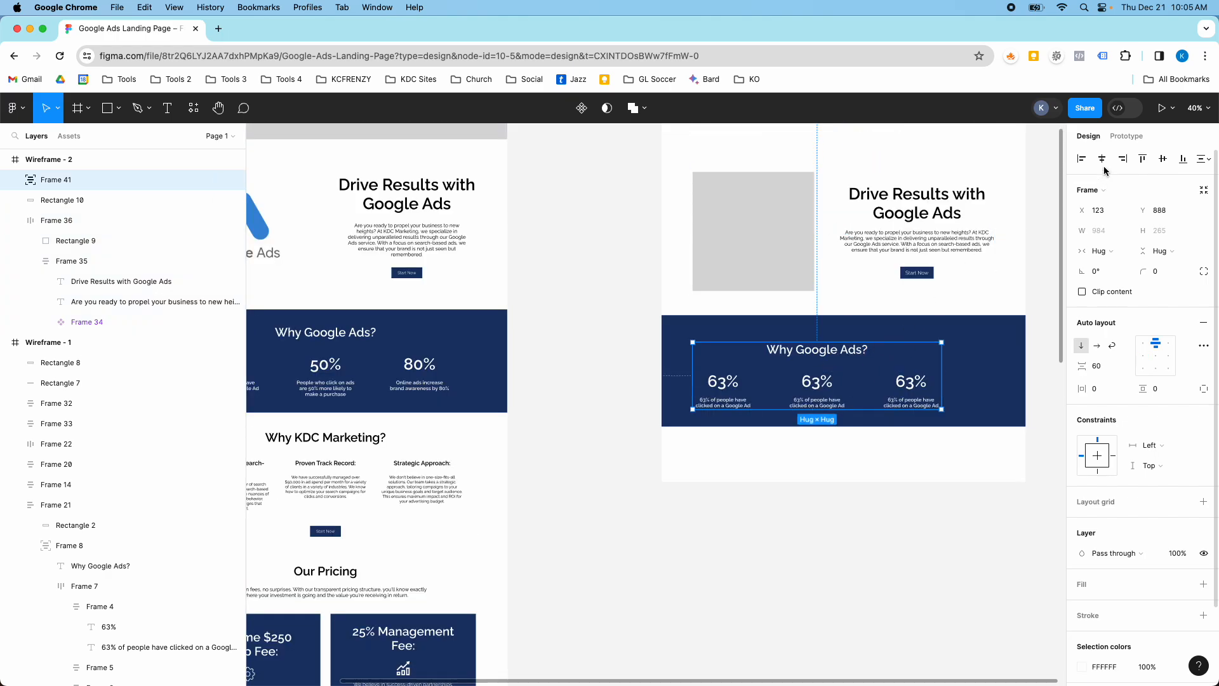
left_click_drag(853, 379, 873, 346)
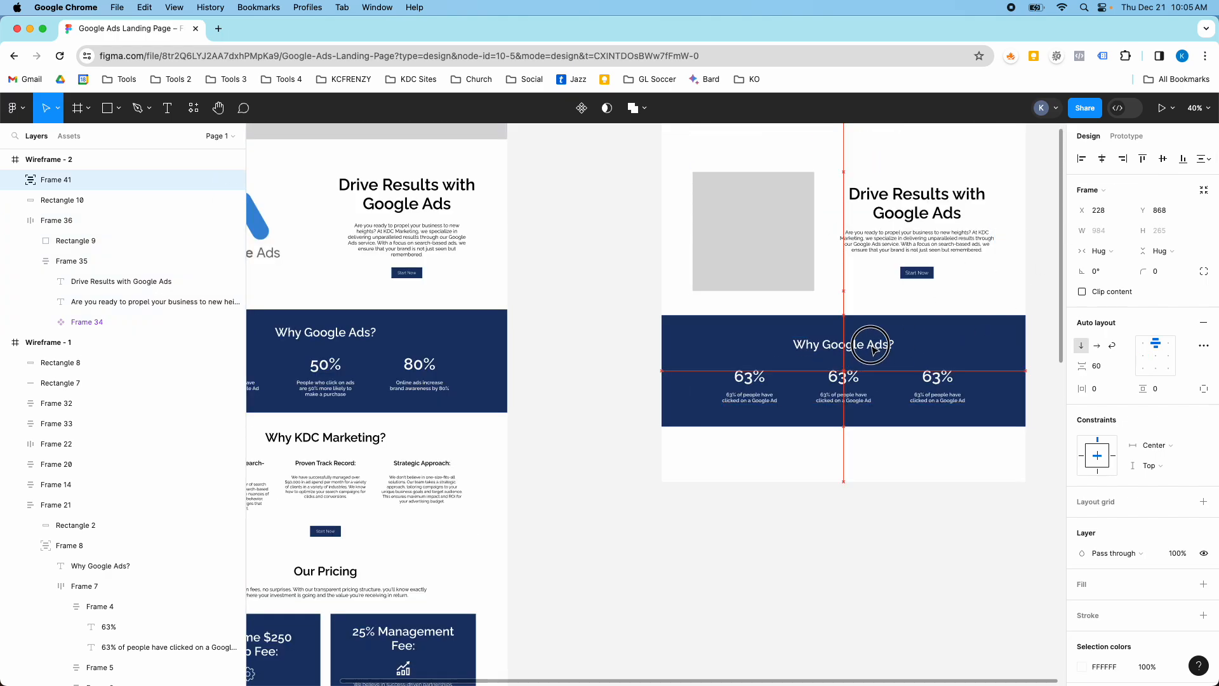
left_click(940, 331, "shift")
key("shift+a")
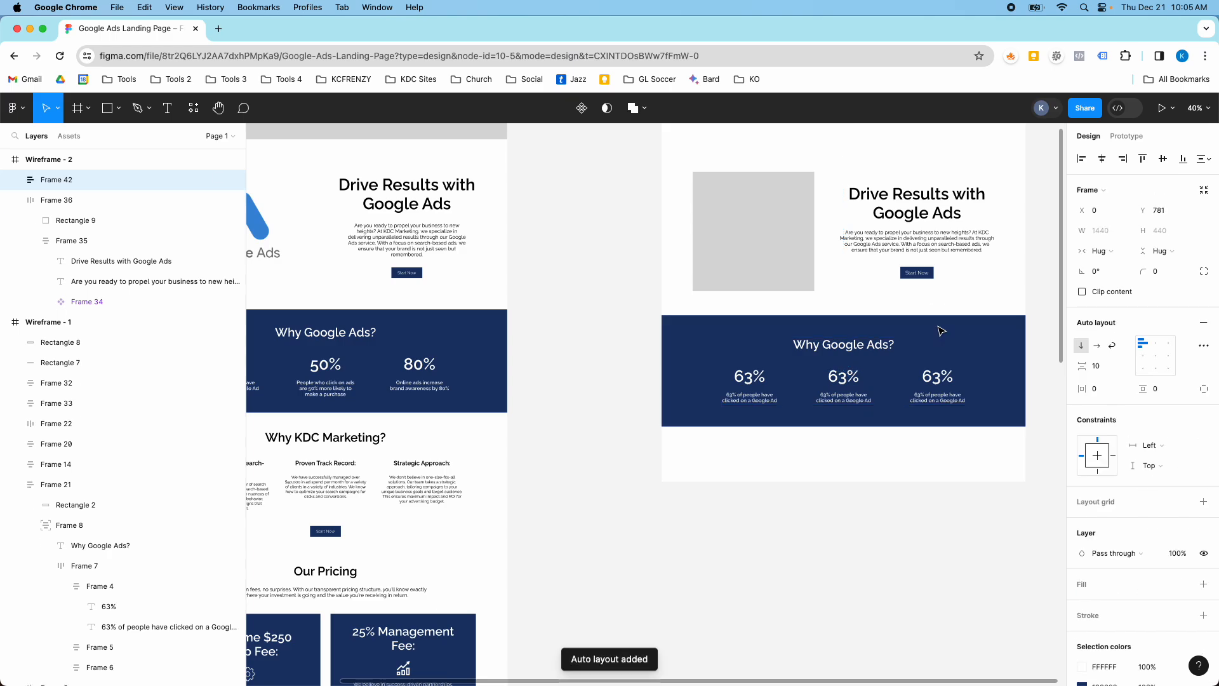
Ungroup the hero's auto layout frame in Wireframe - 2
left_click(822, 299)
left_click(851, 289)
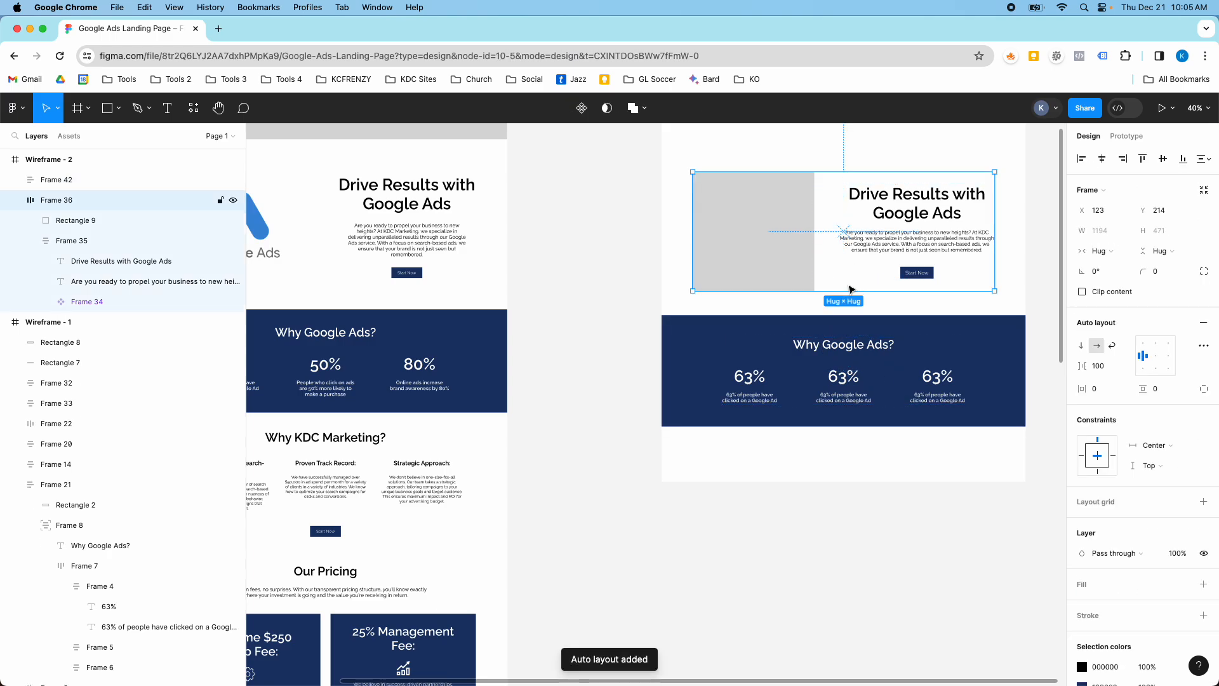
left_click(850, 208)
right_click(849, 208)
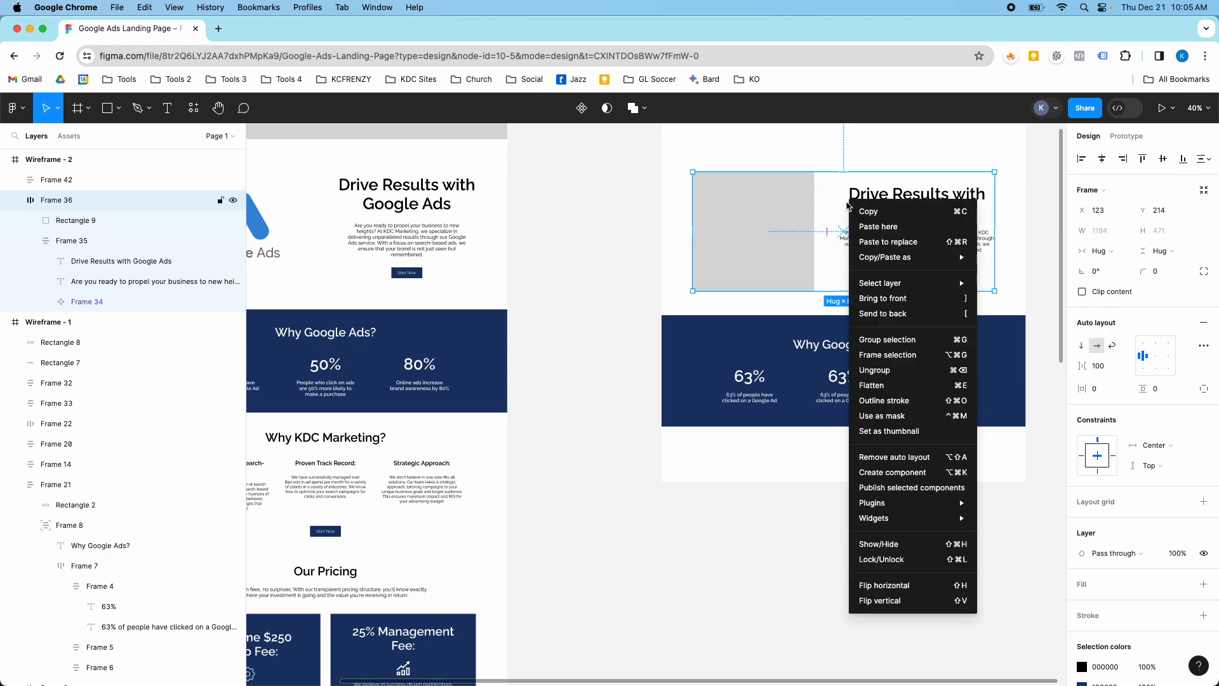
left_click(883, 371)
Move the hero's placeholder rectangle to X 107 and combine it with the text block in a horizontal auto layout frame
left_click(785, 165)
mouse_move(762, 230)
left_mouse_down()
mouse_move(749, 222)
mouse_move(779, 201)
mouse_move(745, 207)
mouse_move(771, 226)
mouse_move(736, 216)
mouse_move(763, 226)
left_mouse_up()
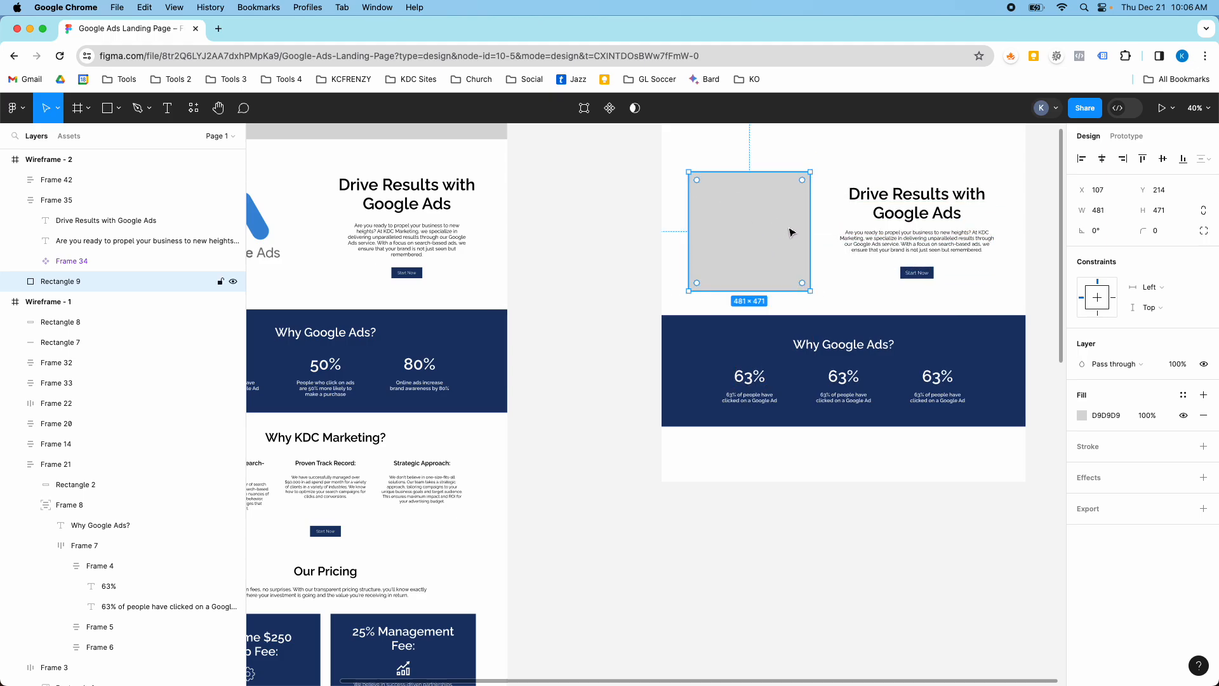
left_click(880, 226, "shift")
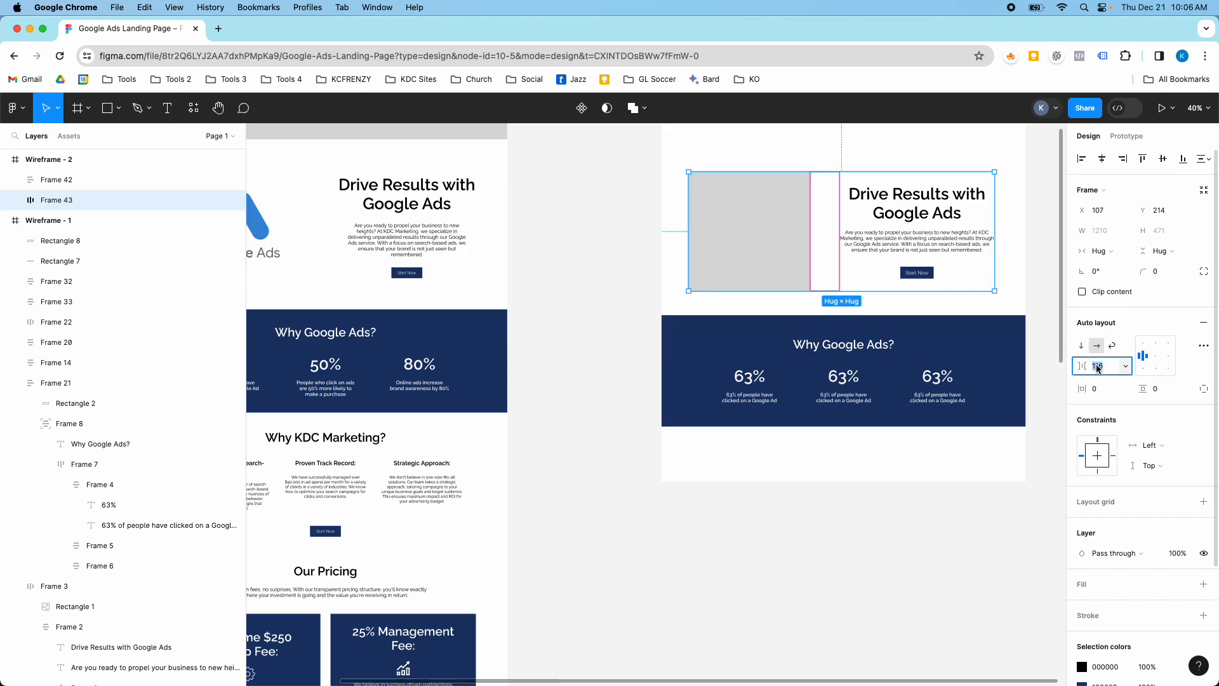
Set the hero frame's auto layout spacing to 100 and center the frame horizontally in Wireframe - 2
type("4")
key("Return")
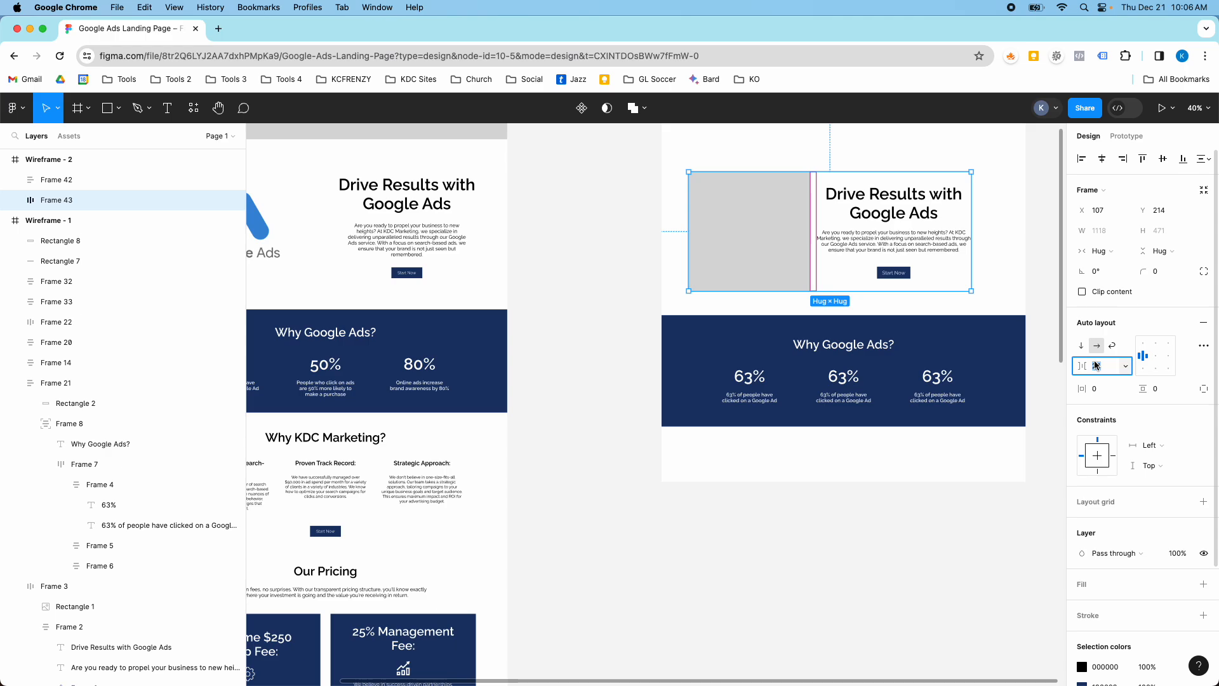
type("100")
key("Return")
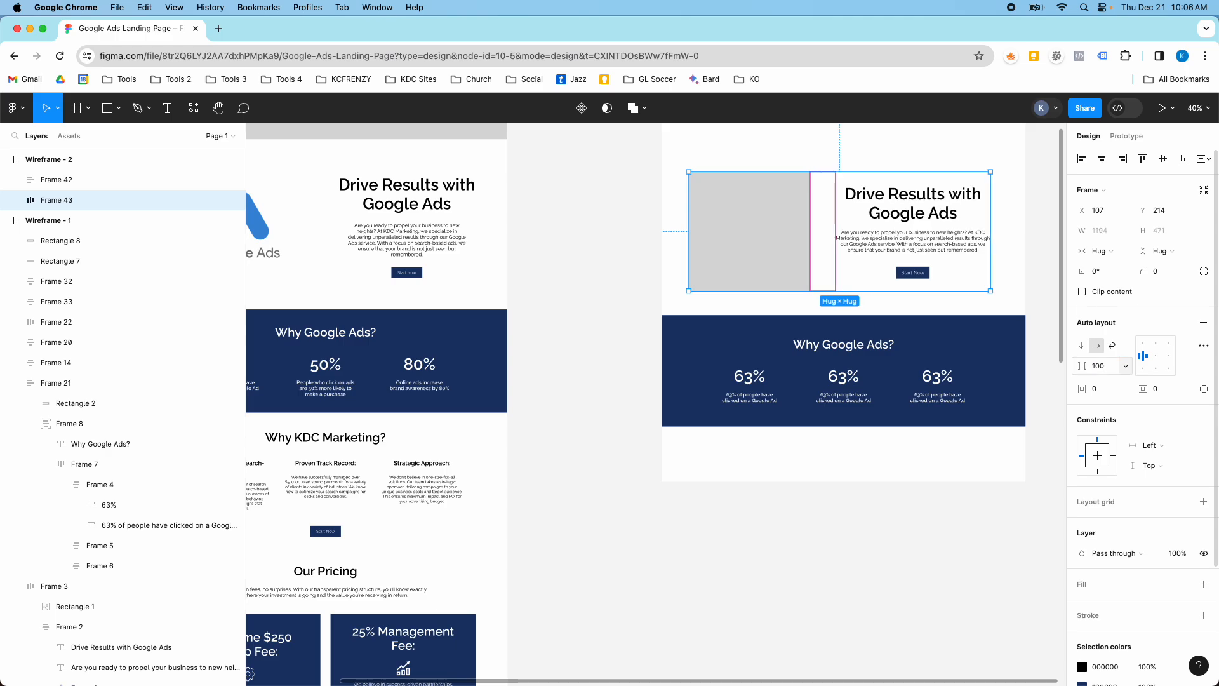
left_click(1103, 159)
Move the navy statistics section slightly up and reposition the hero frame vertically at Y 204
scroll(973, 254, "up", 3)
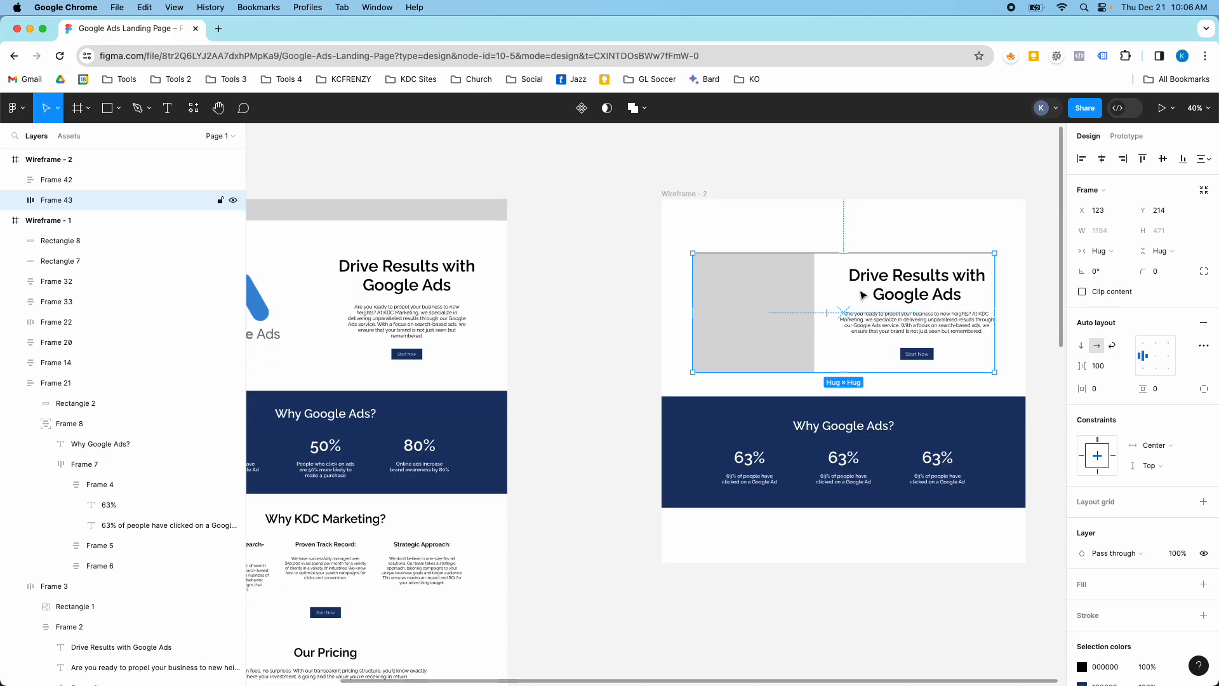
left_click_drag(863, 296, 851, 283)
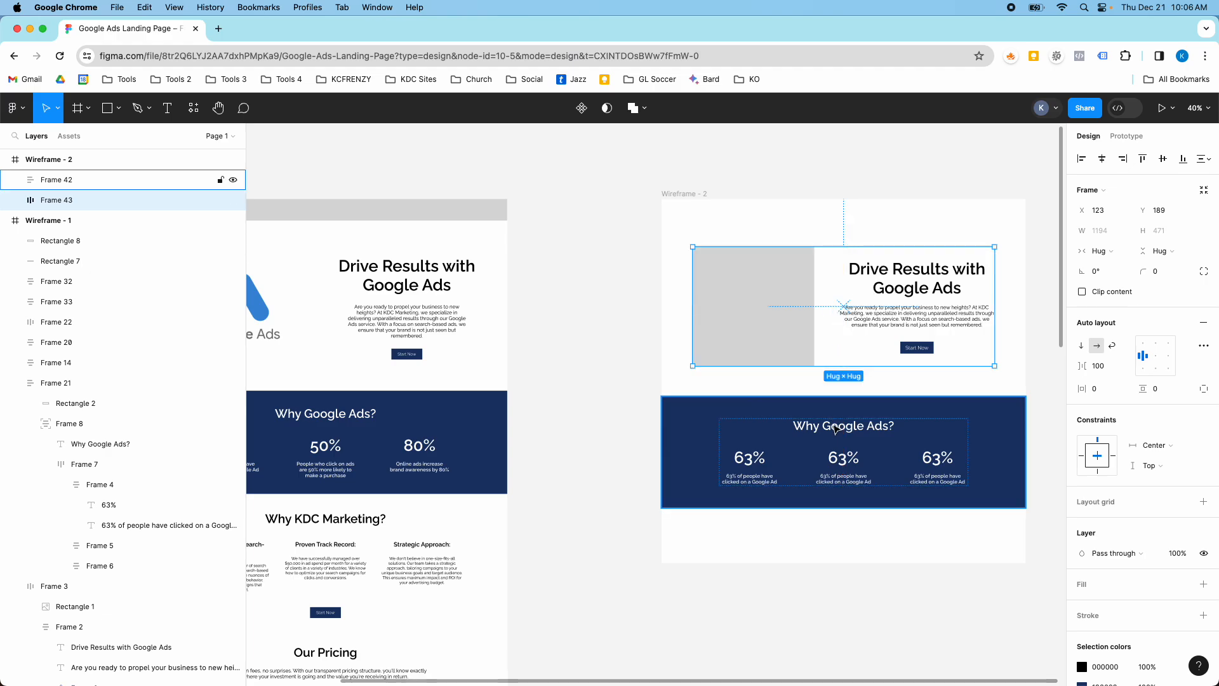
left_click(801, 407)
left_click_drag(784, 313, 781, 314)
Draw a full-width header rectangle along Wireframe - 2's upper edge from X 0, Y 0, 1440 wide and about 82 high
left_click(119, 108)
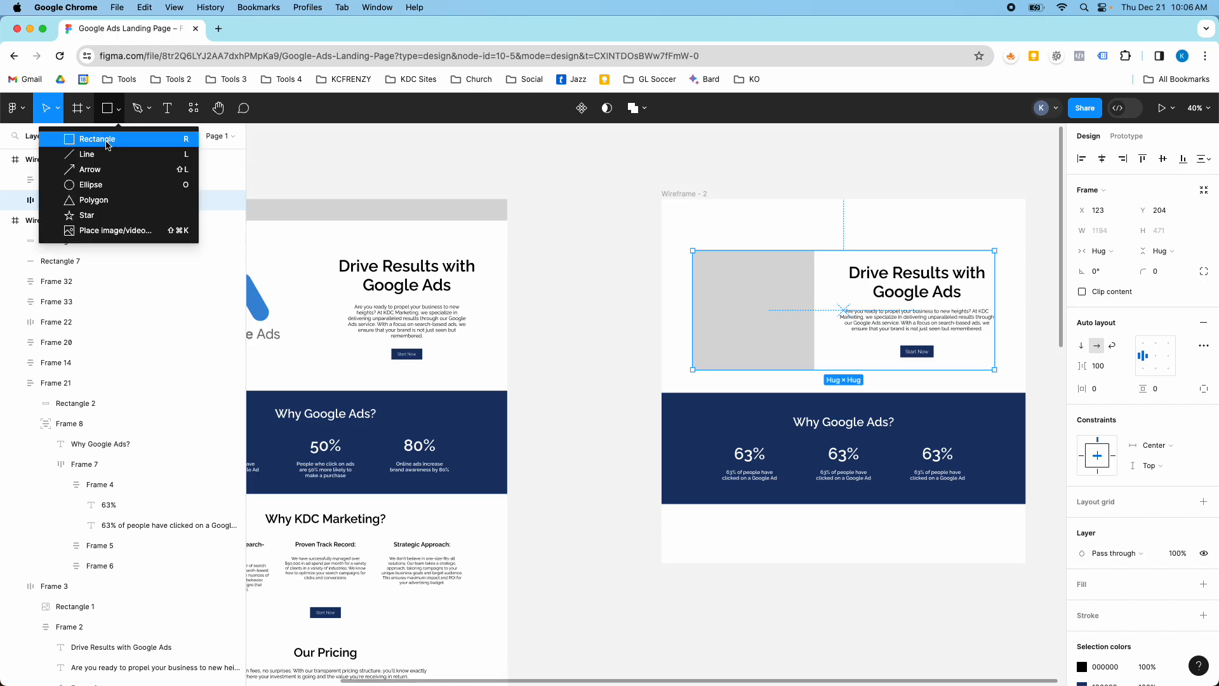
left_click(118, 127)
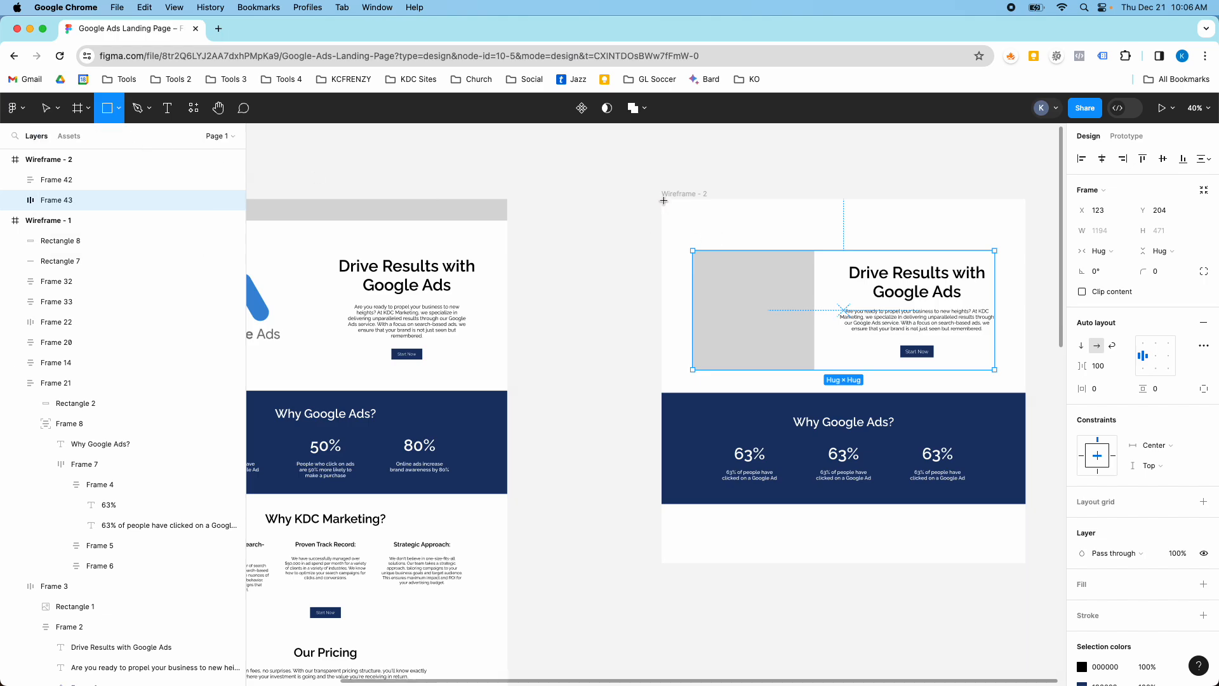
left_click_drag(661, 199, 1025, 220)
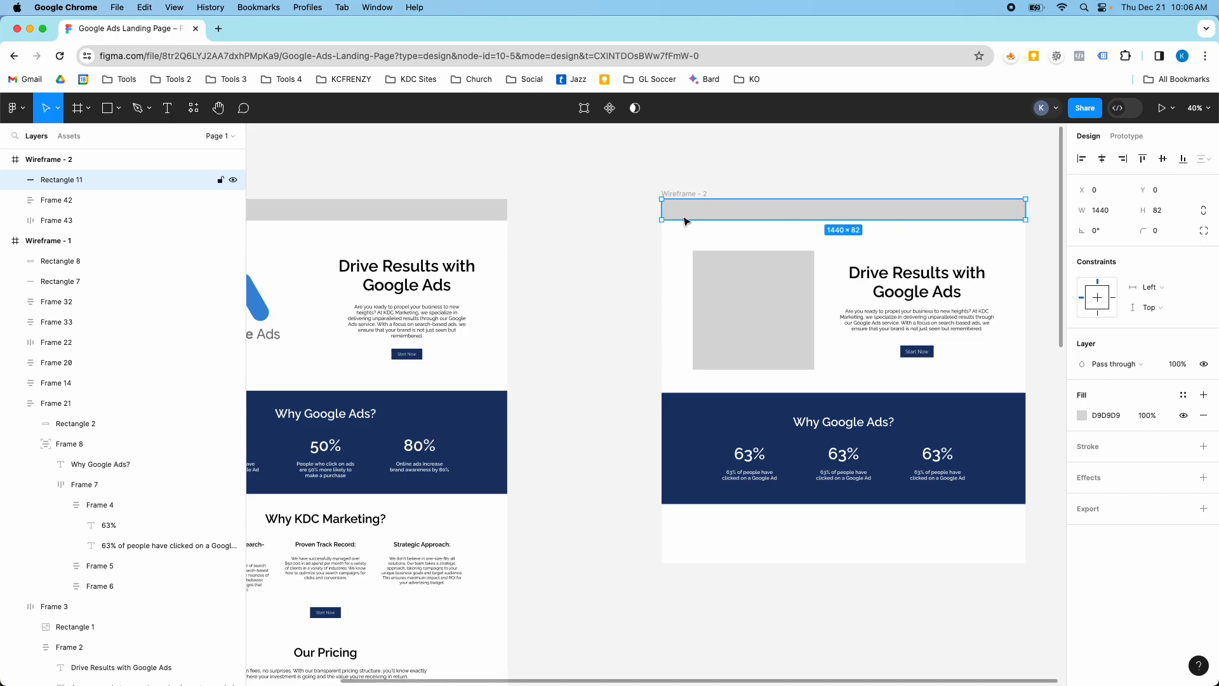
left_click_drag(682, 219, 683, 223)
left_click(610, 243)
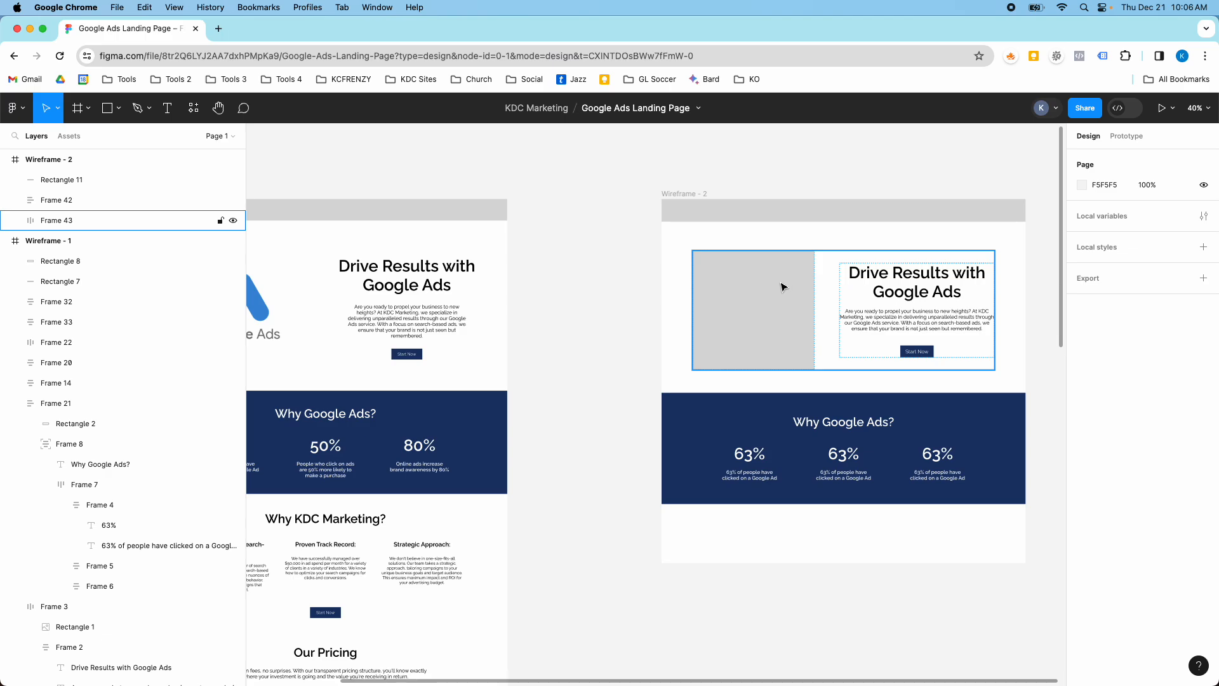
scroll(782, 286, "down", 5)
scroll(617, 320, "up", 6)
scroll(618, 321, "down", 5)
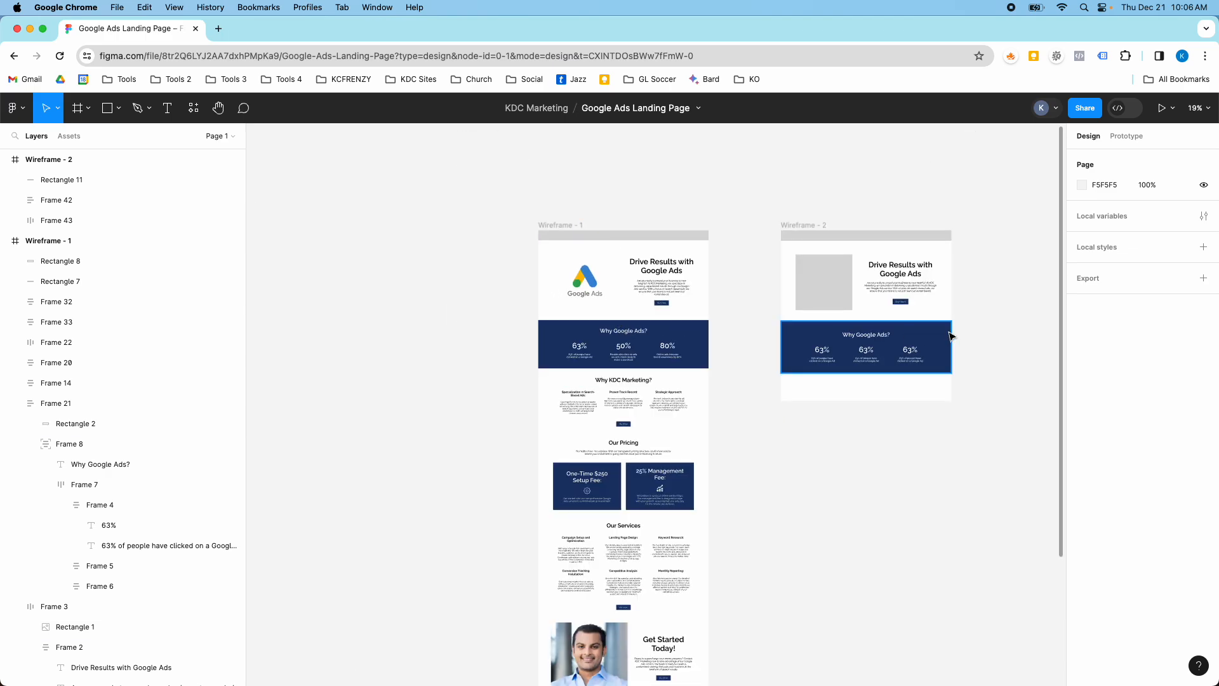
scroll(930, 321, "up", 5)
left_click(716, 236)
left_click(716, 236)
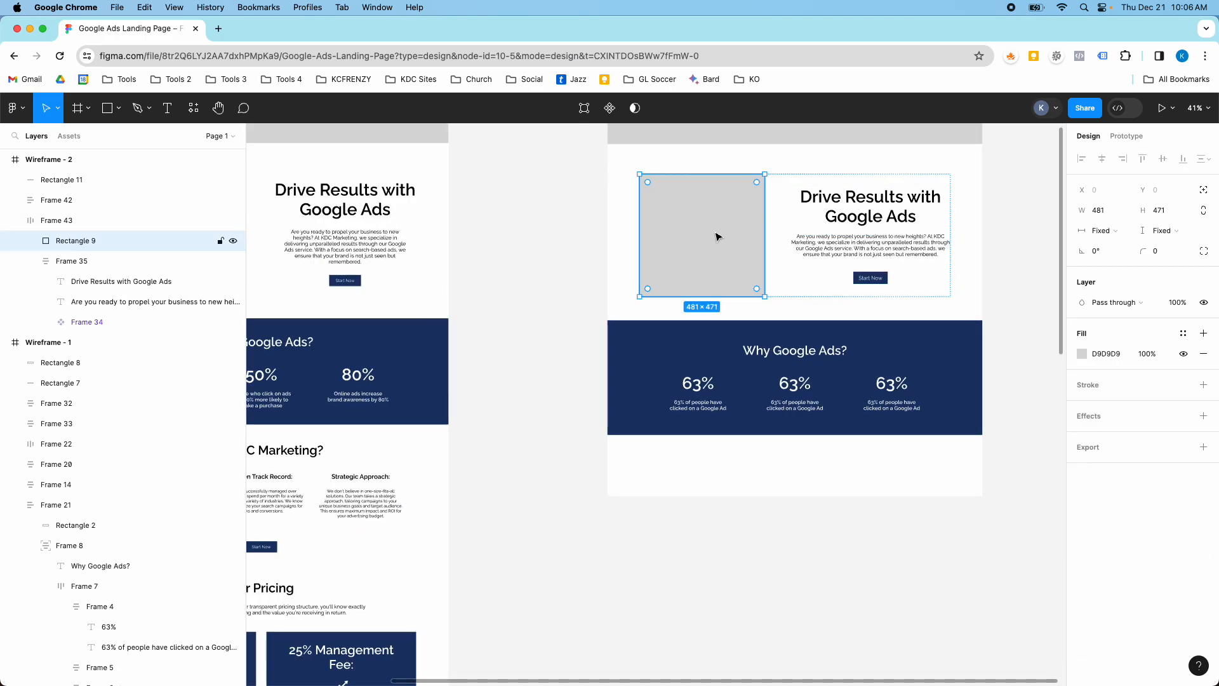
left_click(1081, 353)
left_click(963, 346)
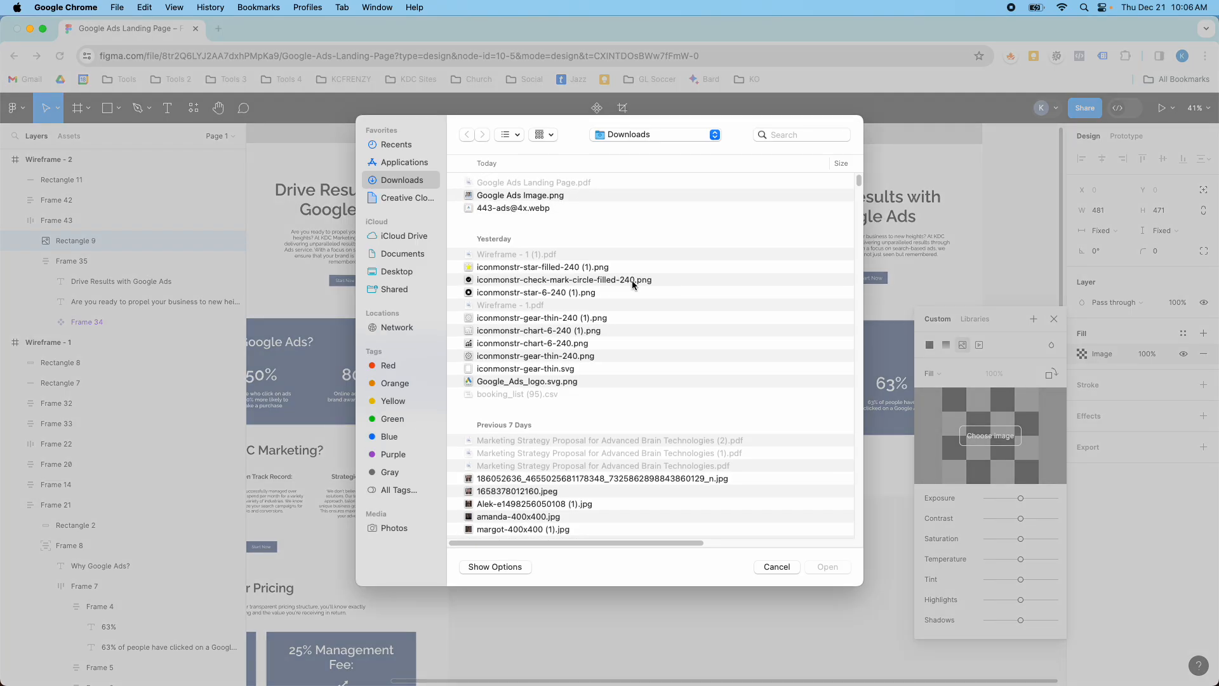
double_click(522, 196)
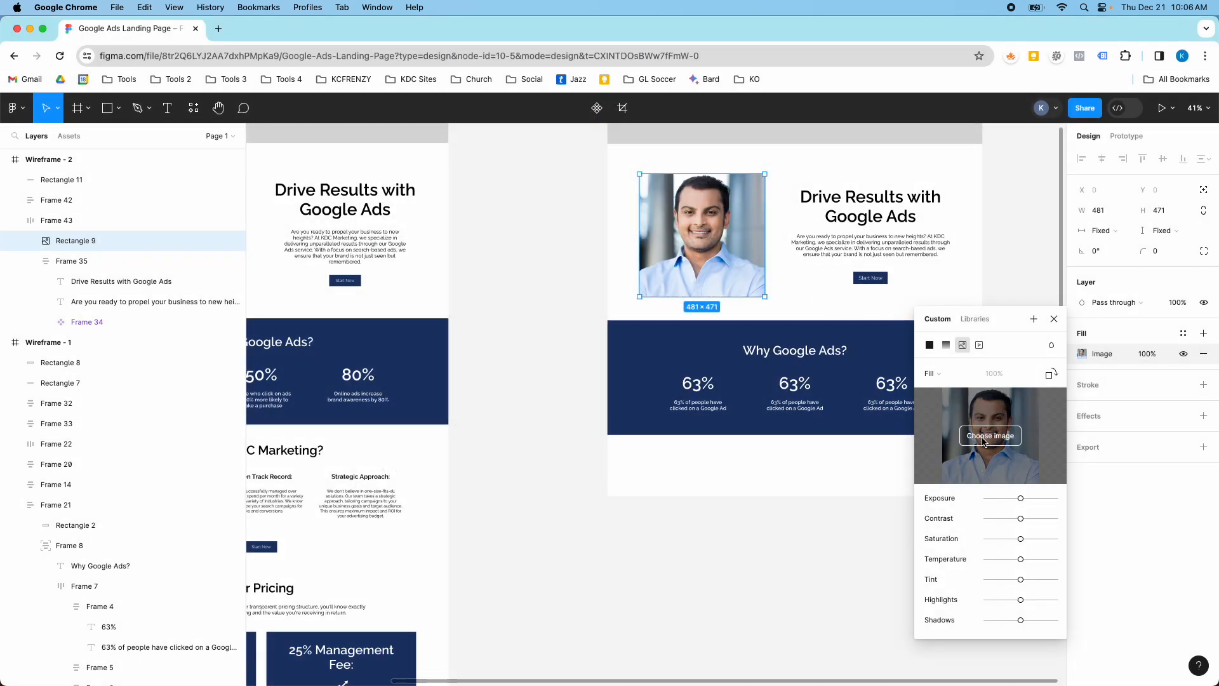
left_click(984, 441)
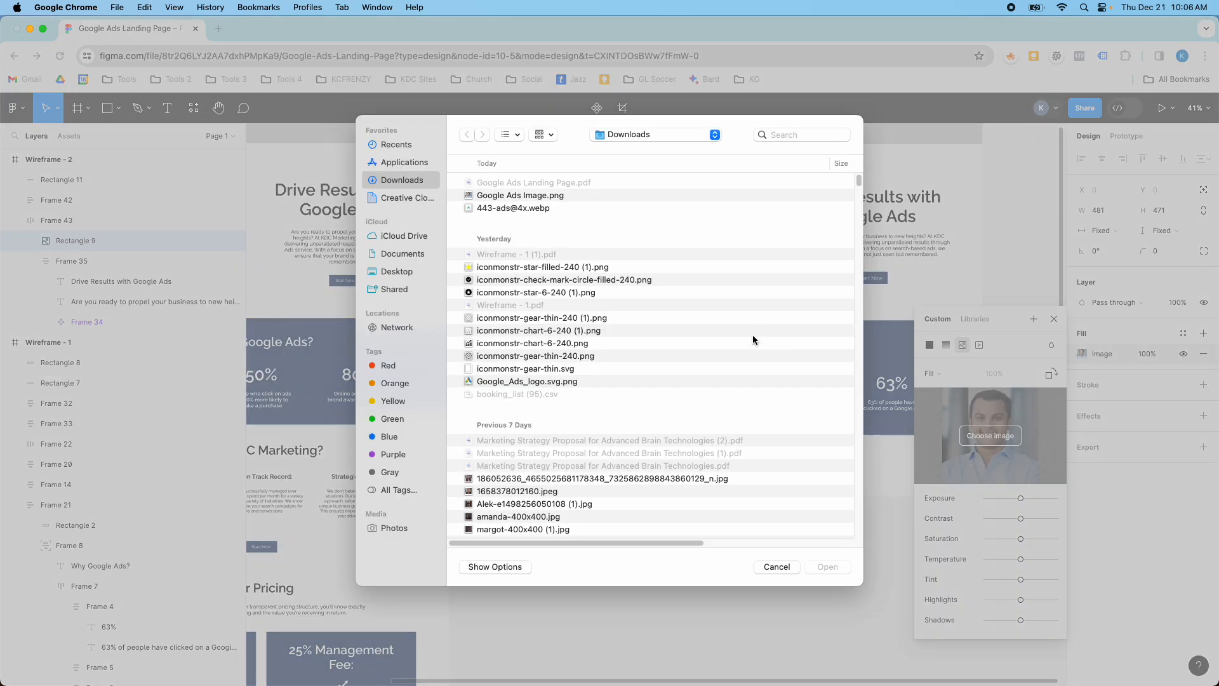
double_click(514, 209)
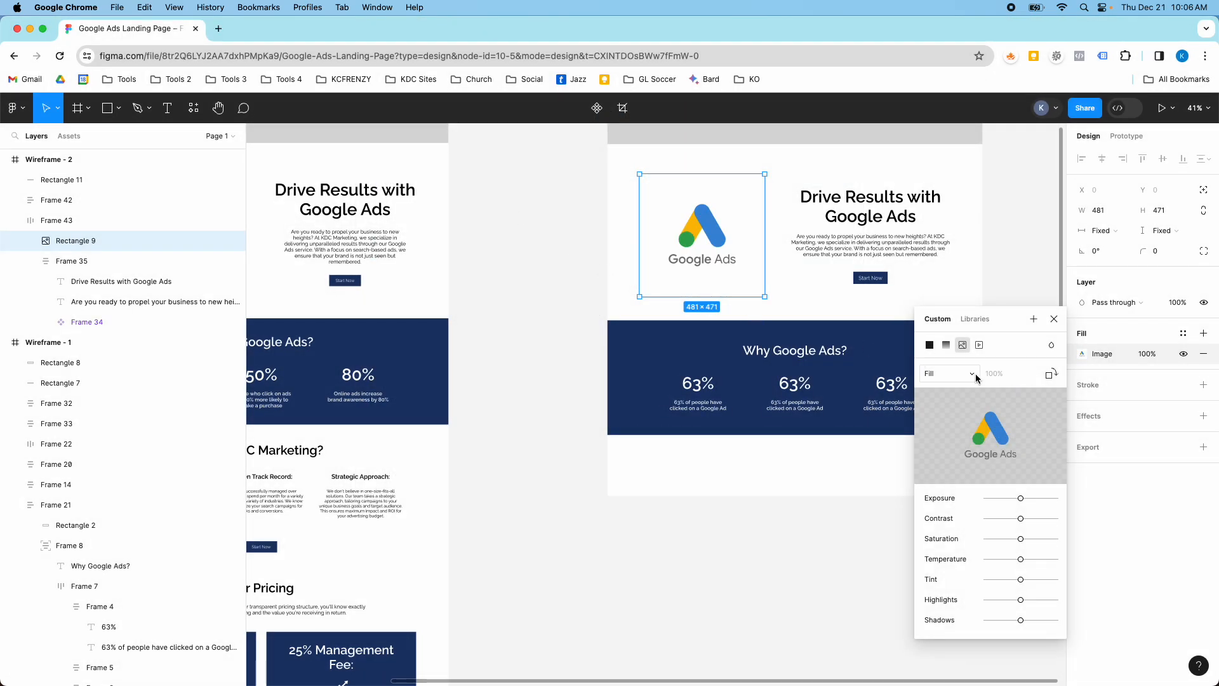
scroll(711, 274, "down", 5)
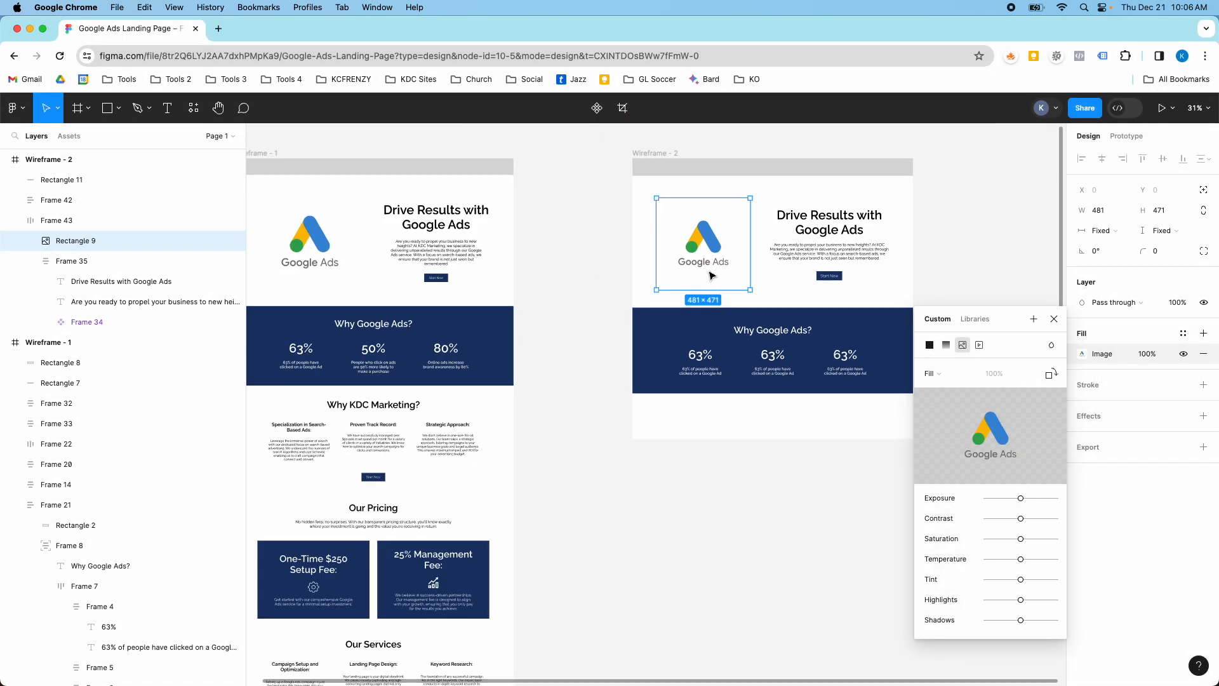
scroll(711, 275, "up", 5)
scroll(686, 272, "down", 4)
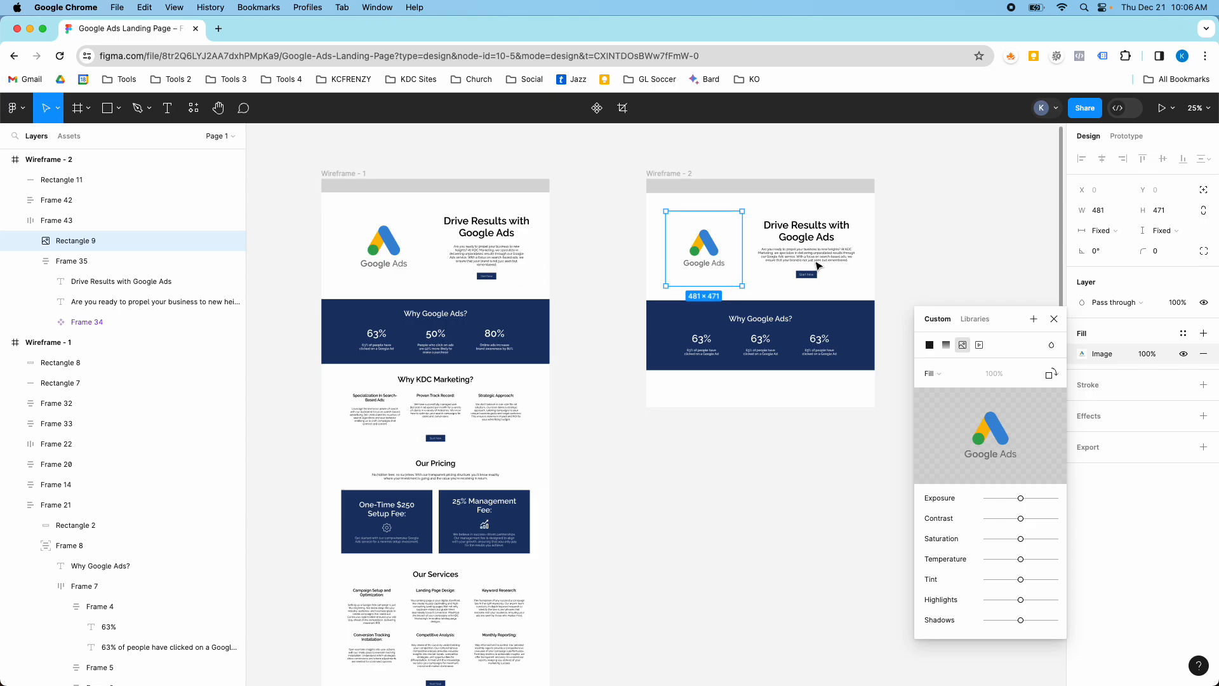
scroll(642, 246, "up", 1)
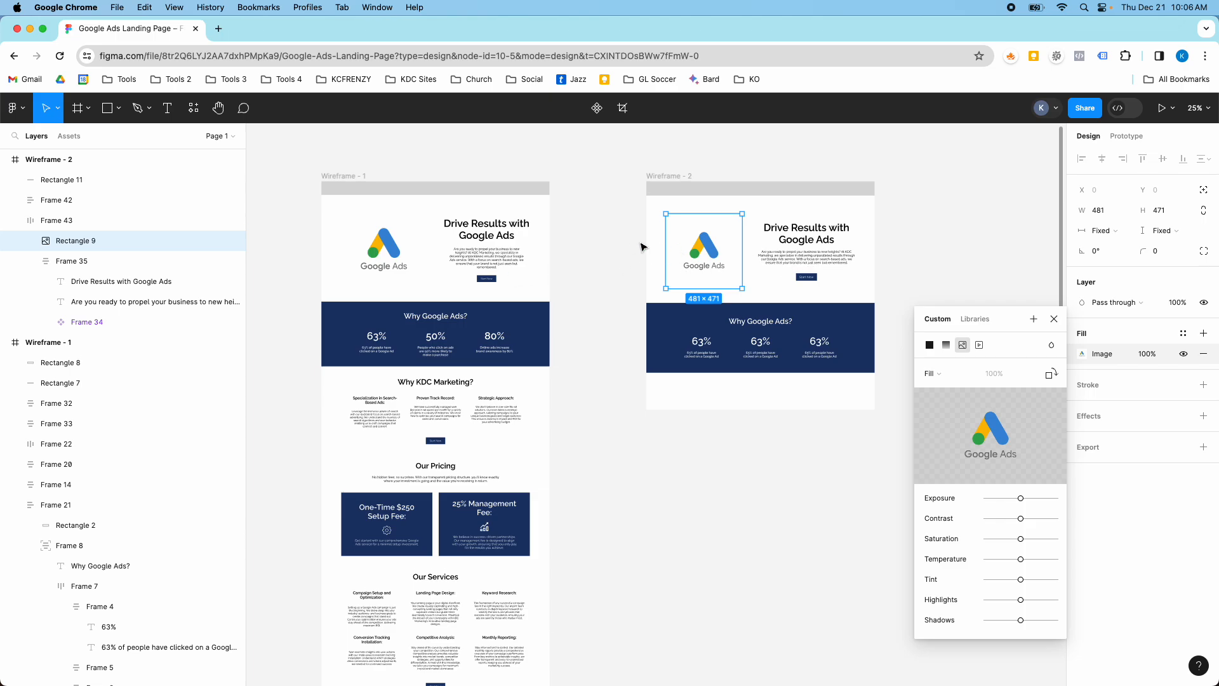
Extend the Wireframe - 2 frame downward to a height of about 2990
left_click(877, 225)
scroll(774, 286, "down", 3)
scroll(765, 294, "up", 3)
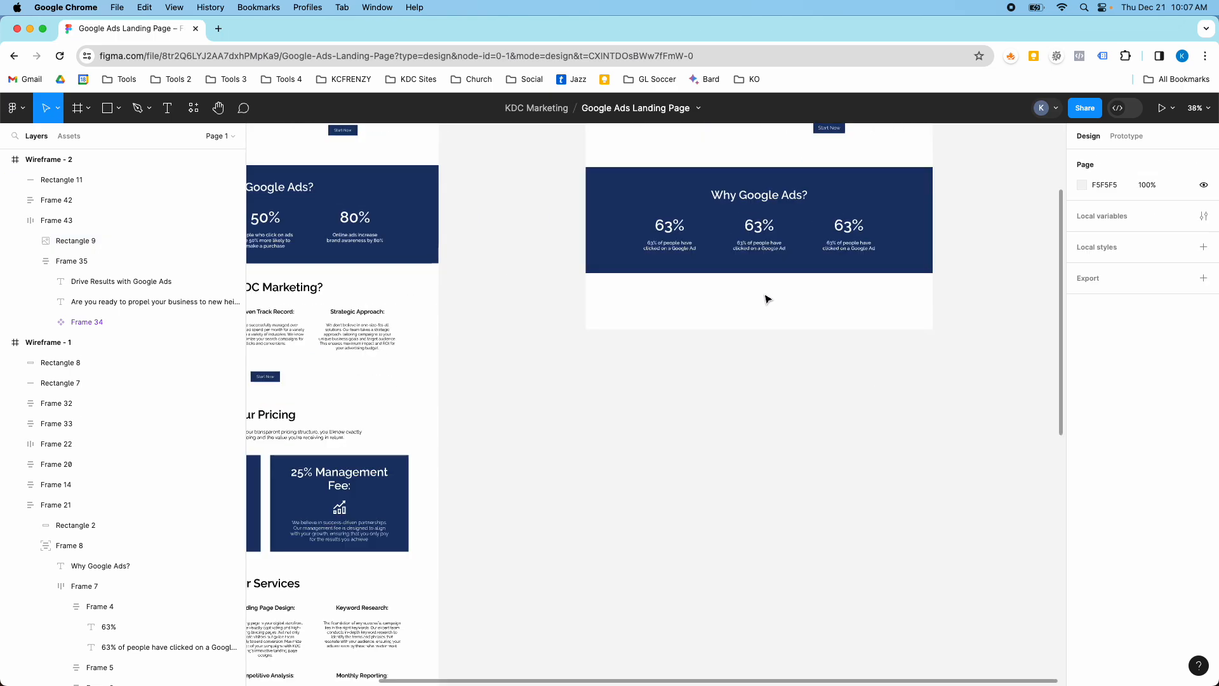
left_click(114, 162)
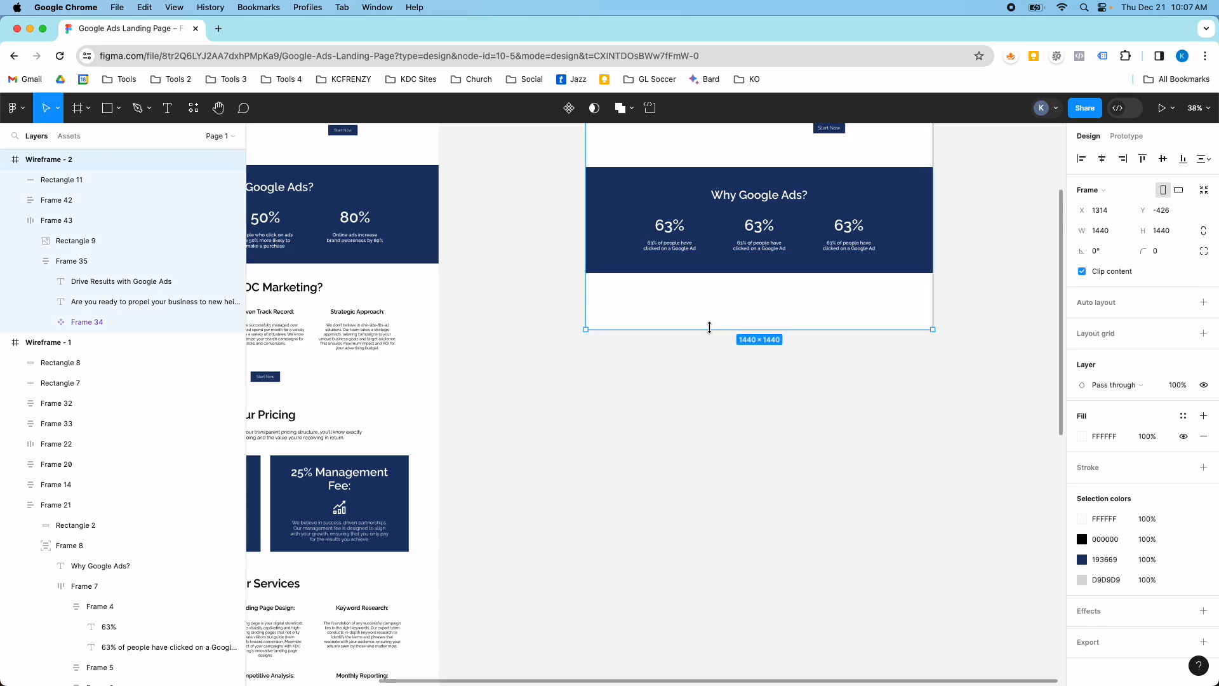
left_click_drag(707, 330, 707, 627)
scroll(721, 461, "down", 2)
scroll(721, 460, "down", 3)
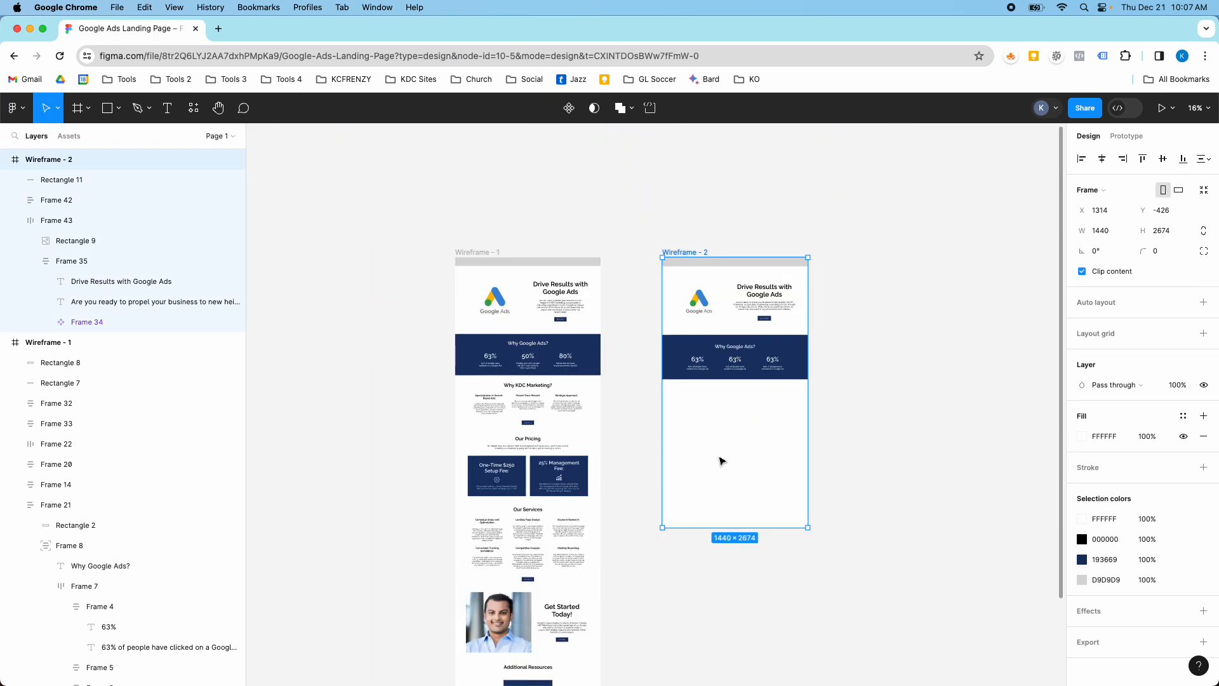
left_click_drag(662, 553, 657, 598)
Copy the Why KDC Marketing? section from Wireframe - 1 to below Wireframe - 2's navy band, at about X 161, Y 1297
scroll(724, 422, "up", 3)
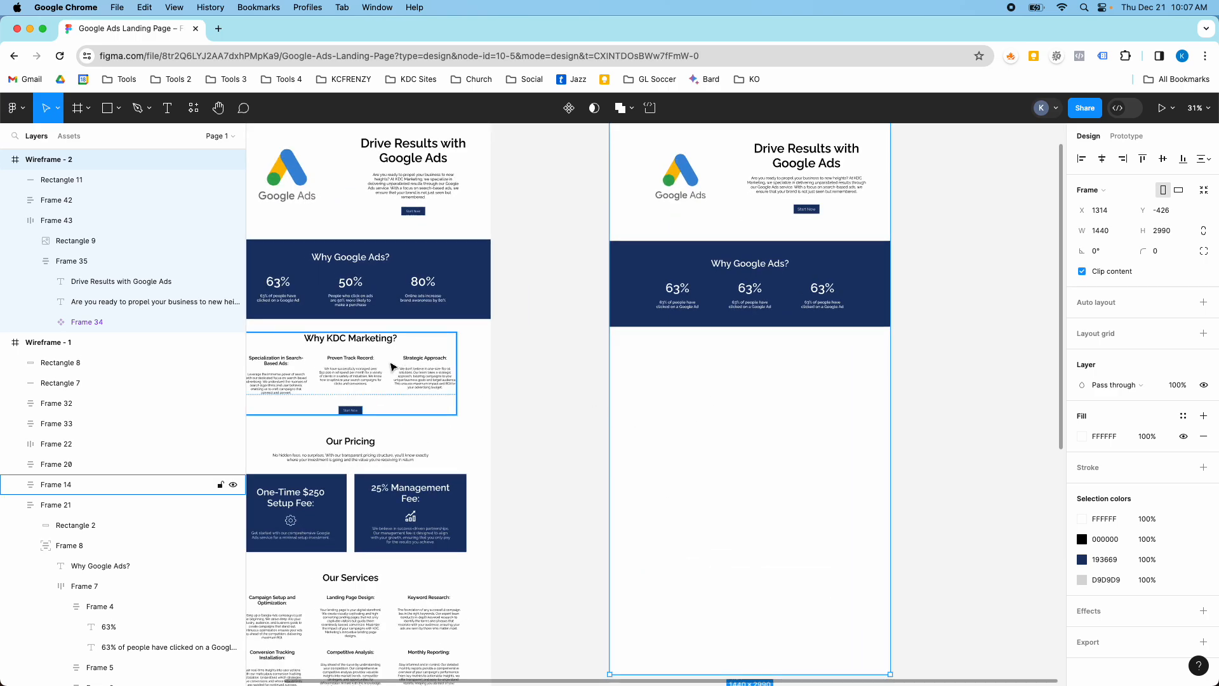
left_click(392, 366)
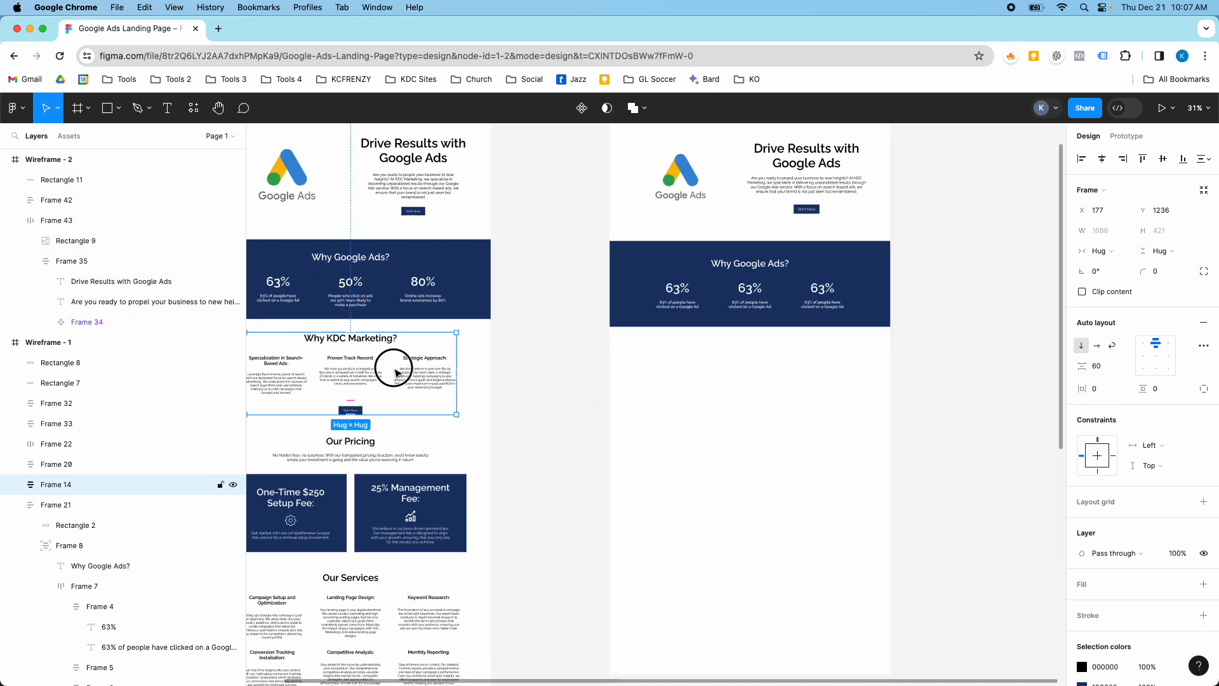
left_click_drag(395, 371, 428, 372)
key("super+z")
left_click_drag(384, 367, 776, 381)
Ungroup the copied Why KDC Marketing? section and the nested frame holding its heading and columns
right_click(718, 376)
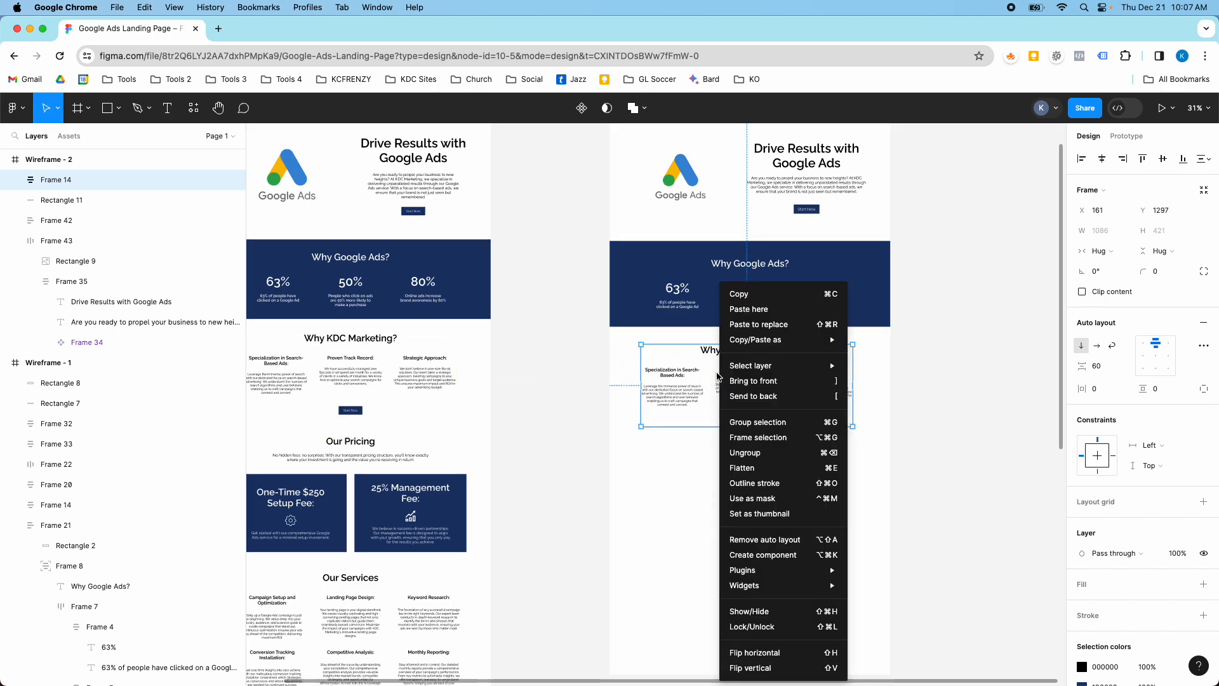
left_click(745, 452)
left_click(736, 458)
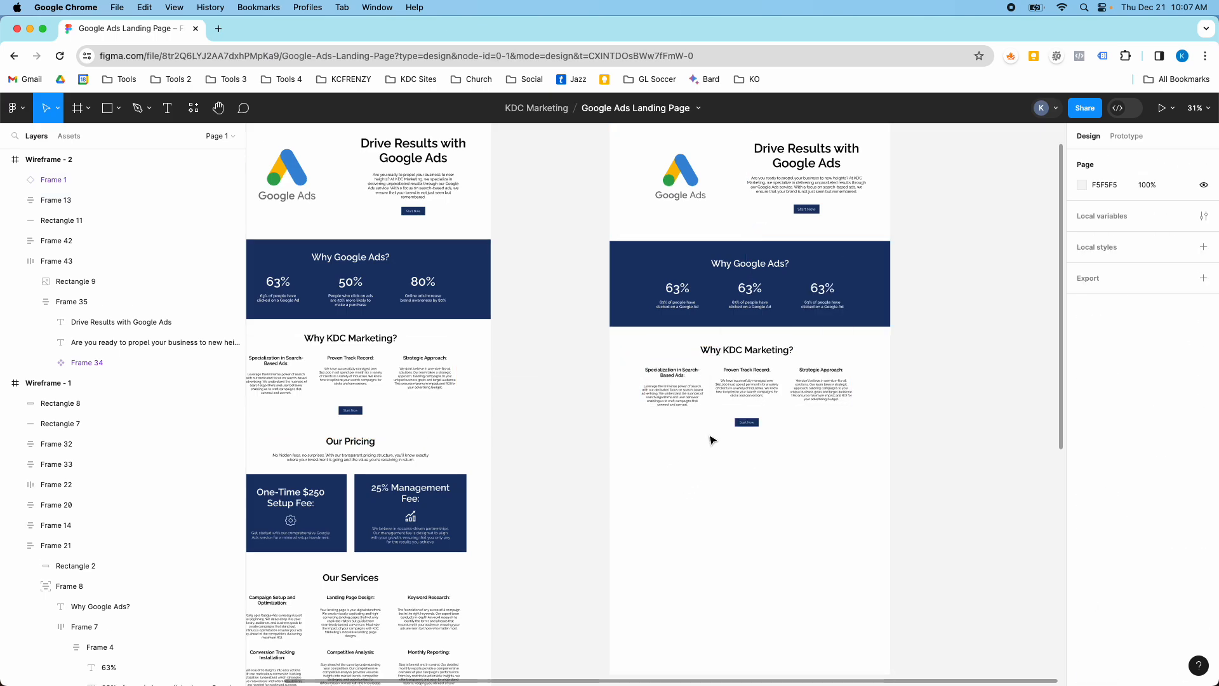
left_click(686, 389)
right_click(697, 379)
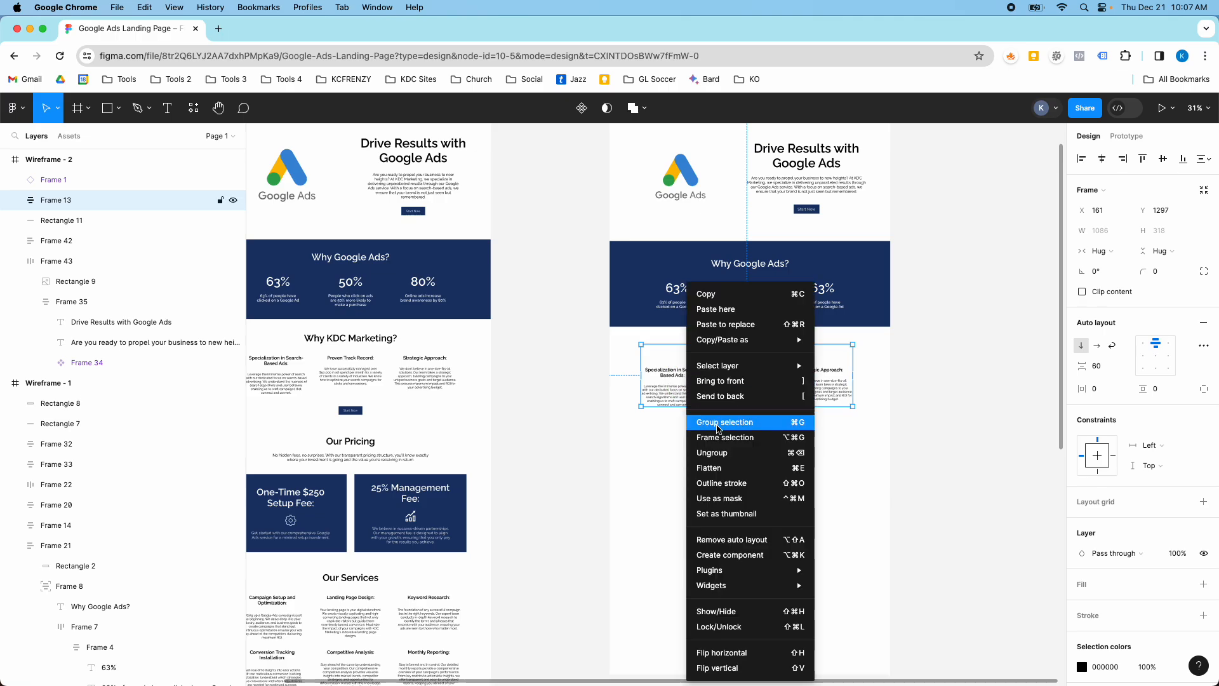
left_click(714, 450)
left_click(706, 440)
Ungroup the horizontal auto layout frame that holds the three columns under Why KDC Marketing? in Wireframe - 2
left_click(731, 346)
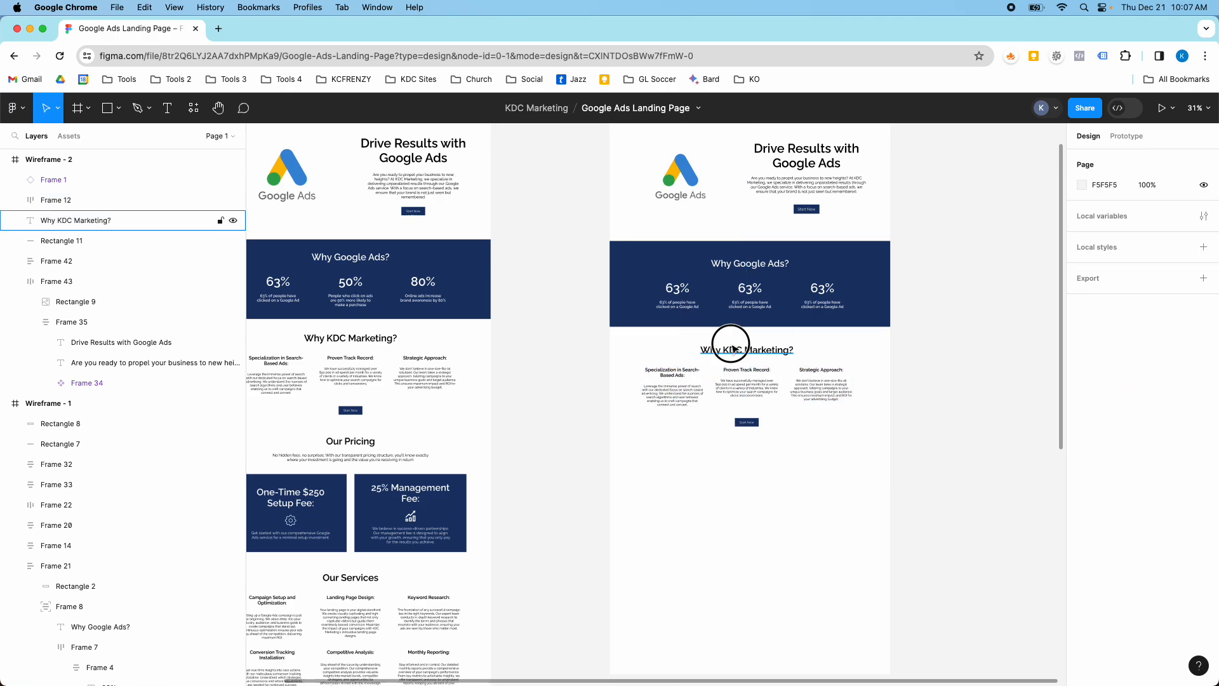
left_click(683, 381)
right_click(685, 385)
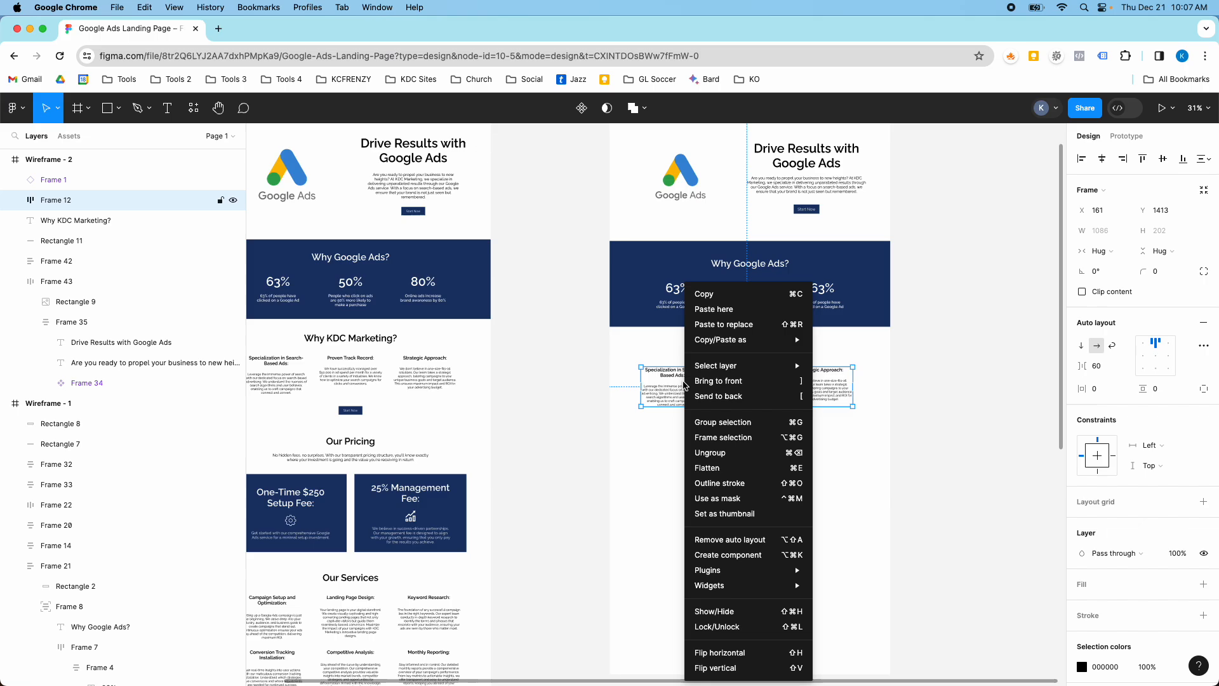
left_click(705, 452)
left_click(688, 454)
Ungroup the Specialization in Search-Based Ads, Proven Track Record and Strategic Approach columns into separate text layers
left_click(680, 385)
right_click(687, 385)
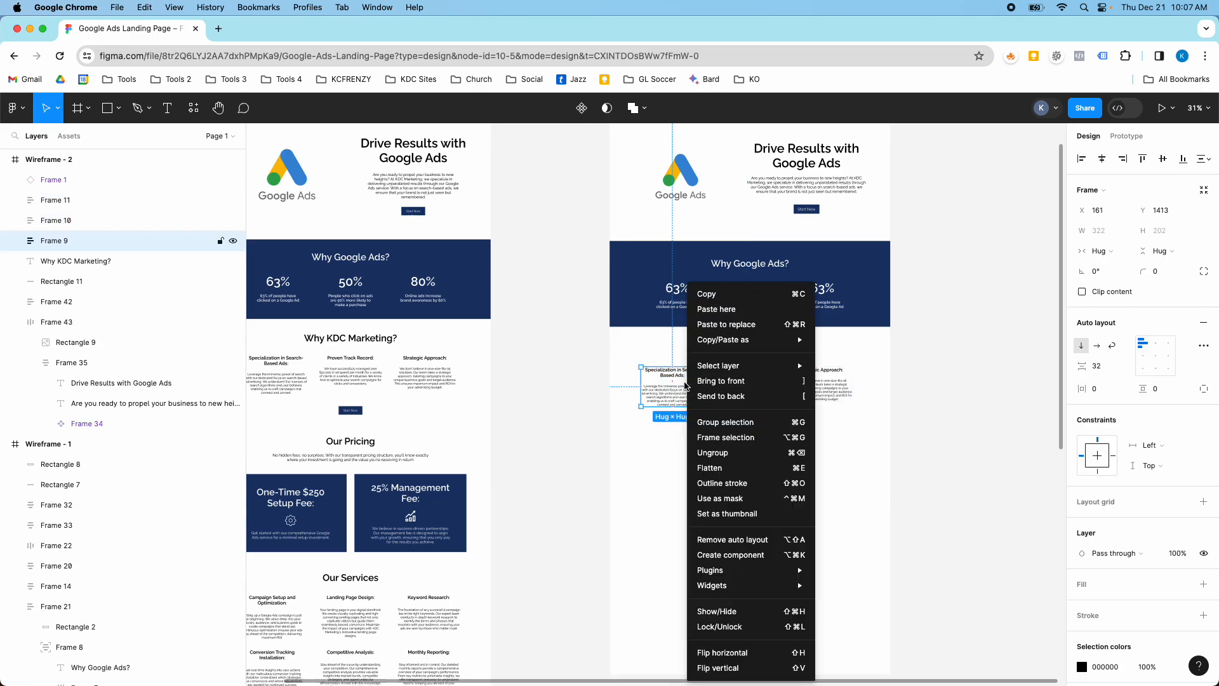
left_click(705, 450)
left_click(705, 450)
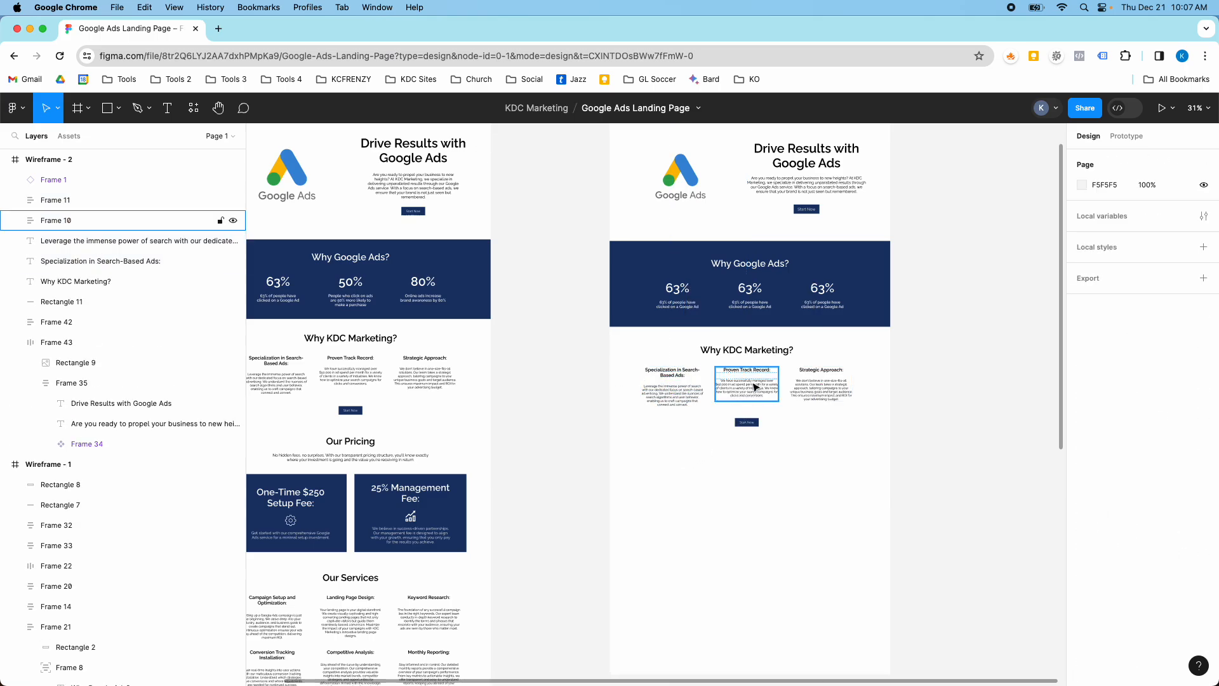
left_click(749, 381)
right_click(754, 383)
left_click(773, 452)
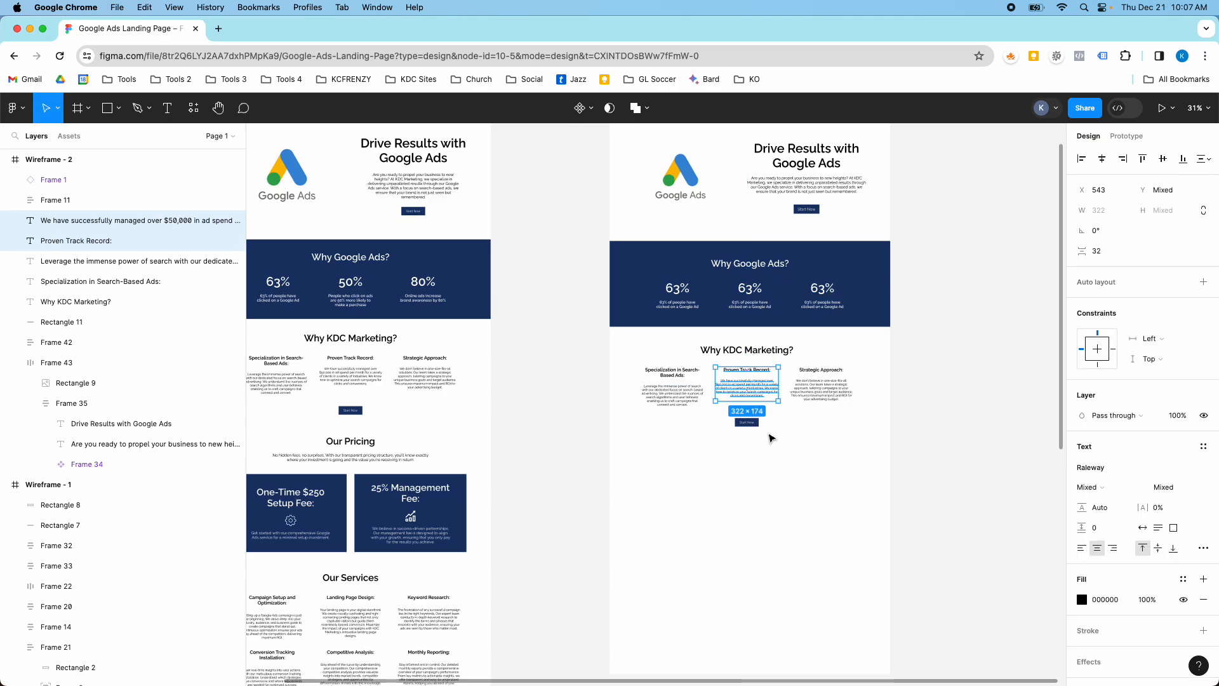
left_click(819, 388)
right_click(821, 388)
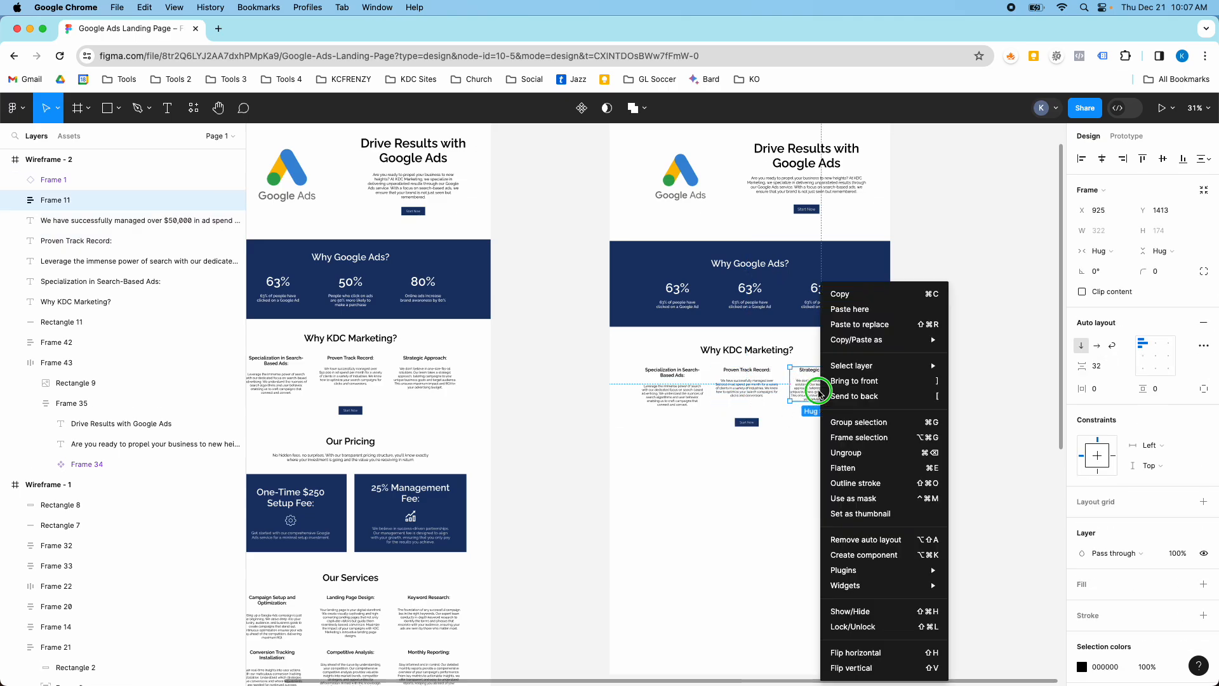
left_click(845, 452)
left_click(802, 444)
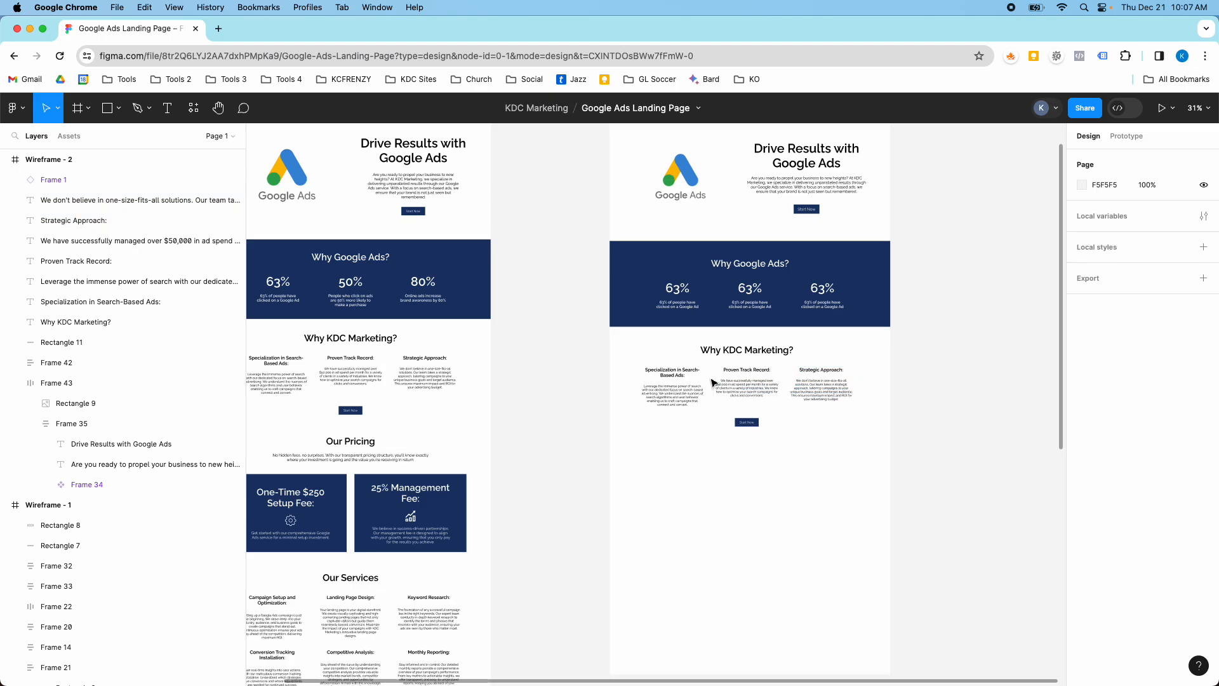
Check that the Why KDC Marketing? heading and its column headings and paragraphs in Wireframe - 2 are separate text layers
left_click(675, 382)
left_click(747, 371)
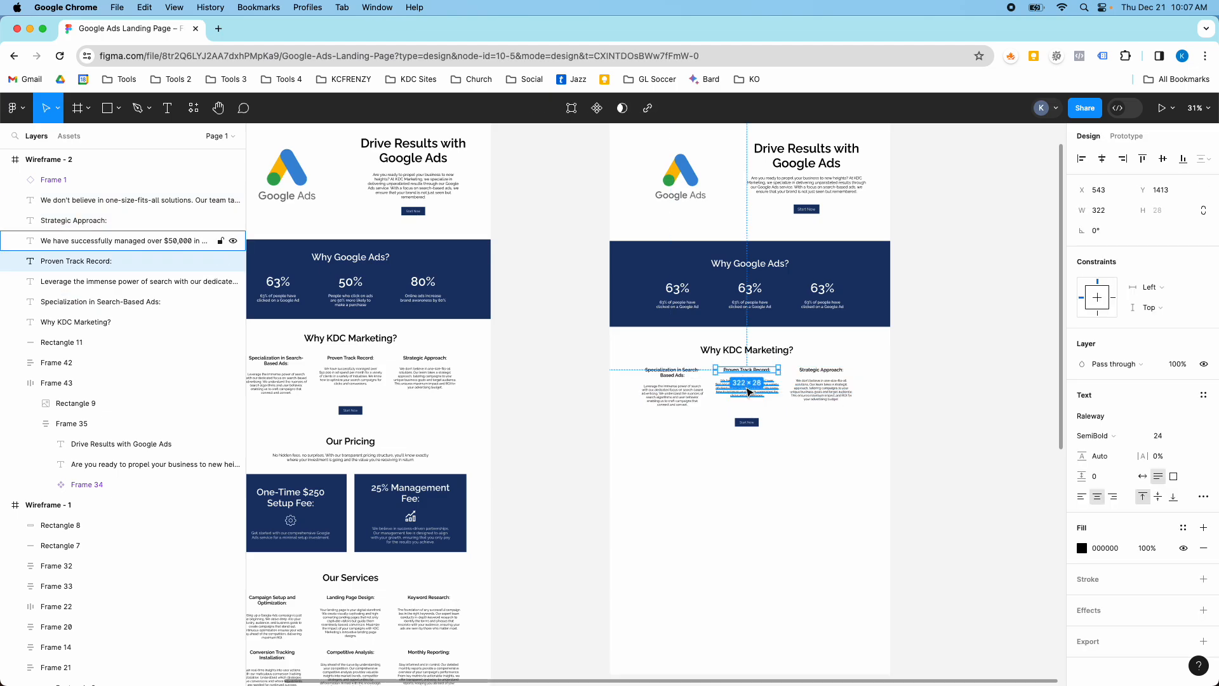
left_click(746, 388)
left_click(823, 397)
left_click(821, 369)
left_click(747, 350)
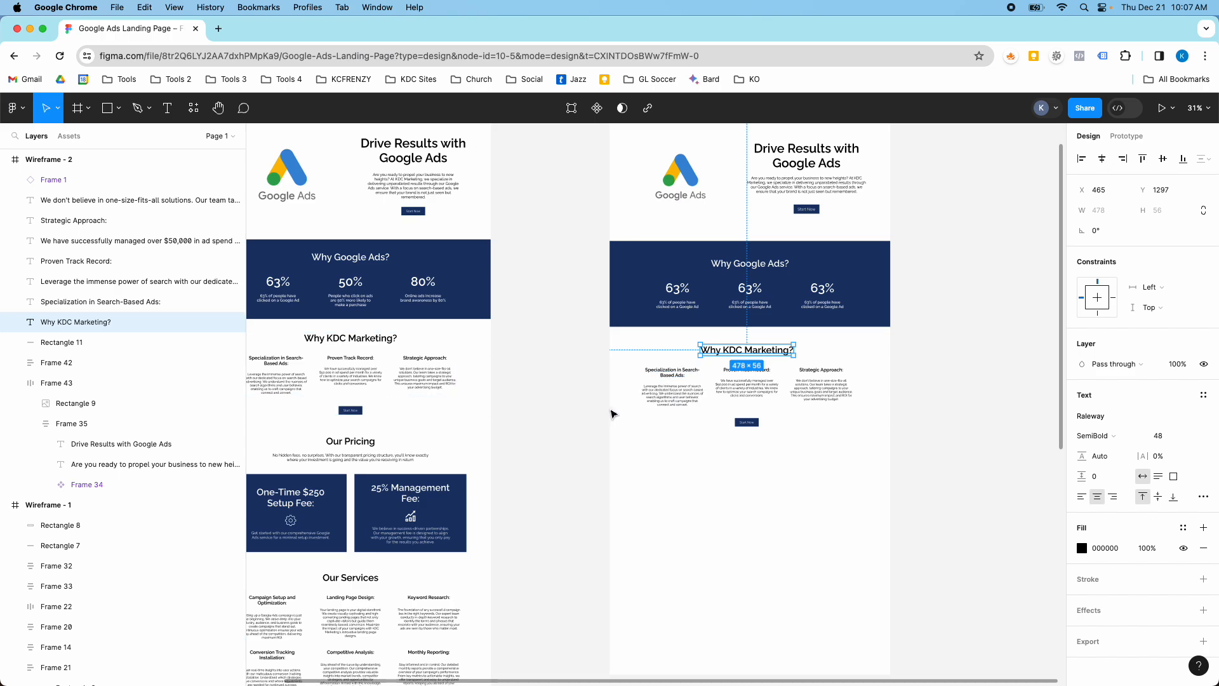
Wrap the heading and paragraph of each of the three Why KDC Marketing? columns in its own vertical auto layout with 32 spacing
scroll(679, 363, "up", 5)
left_click(680, 454)
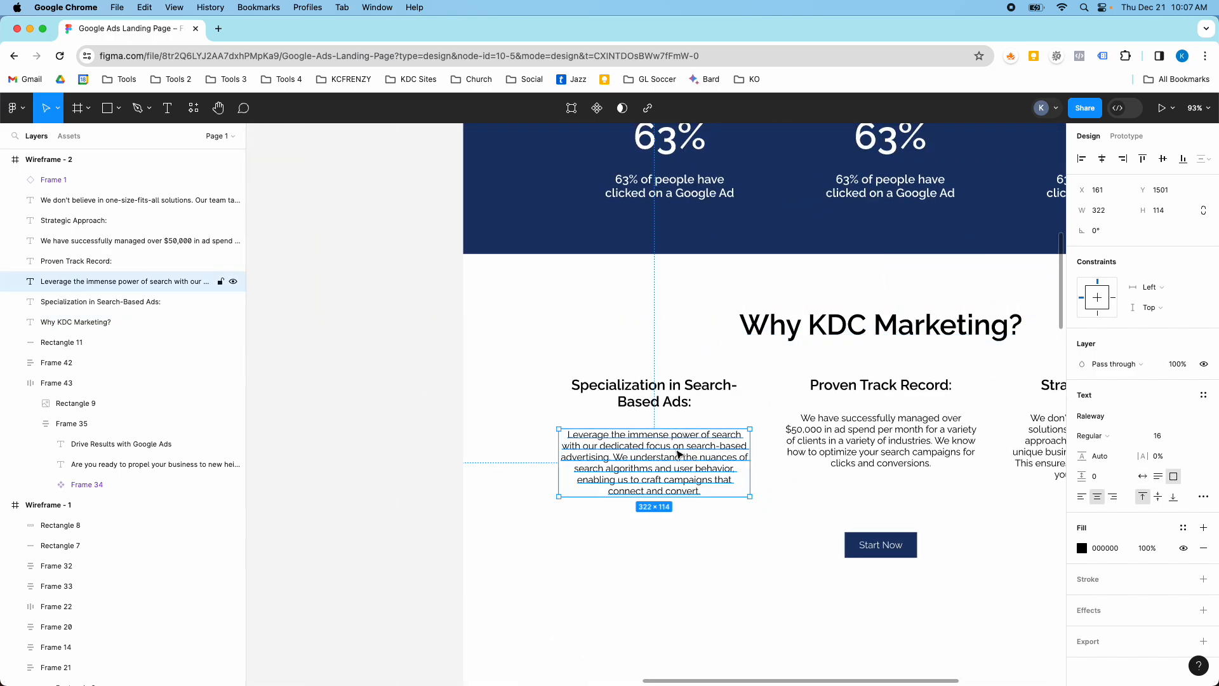
left_click(667, 405, "shift")
key("shift+a")
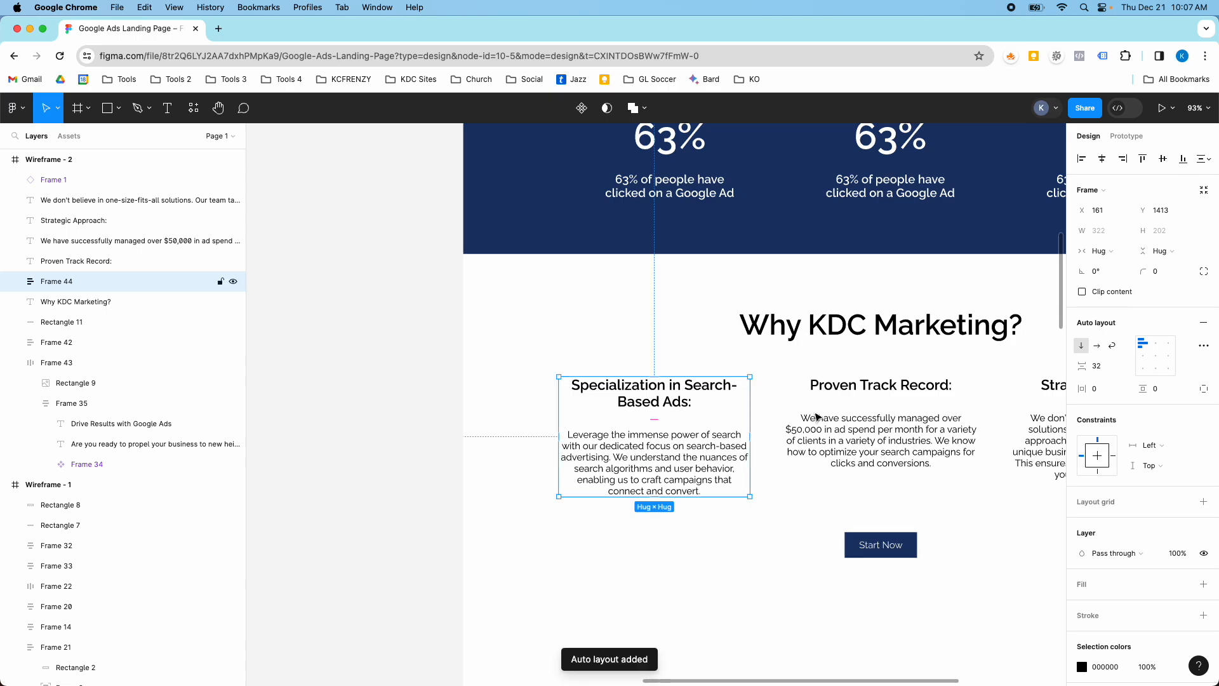
left_click(900, 413)
left_click(895, 389, "shift")
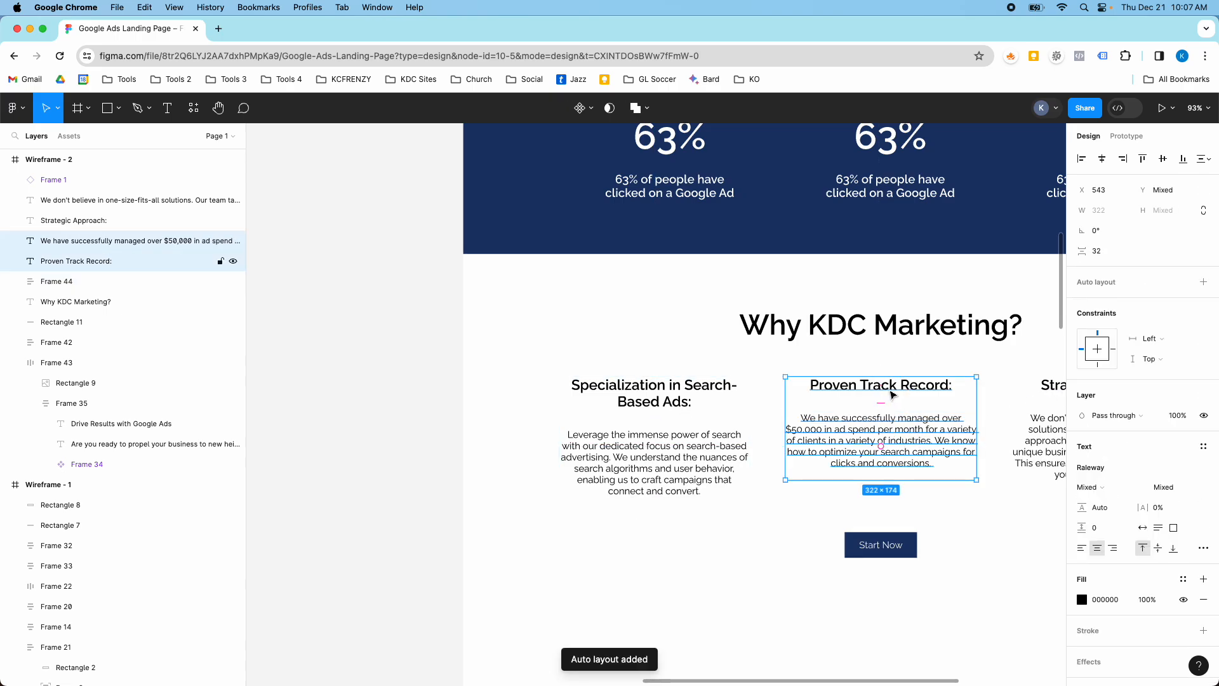
key("shift+a")
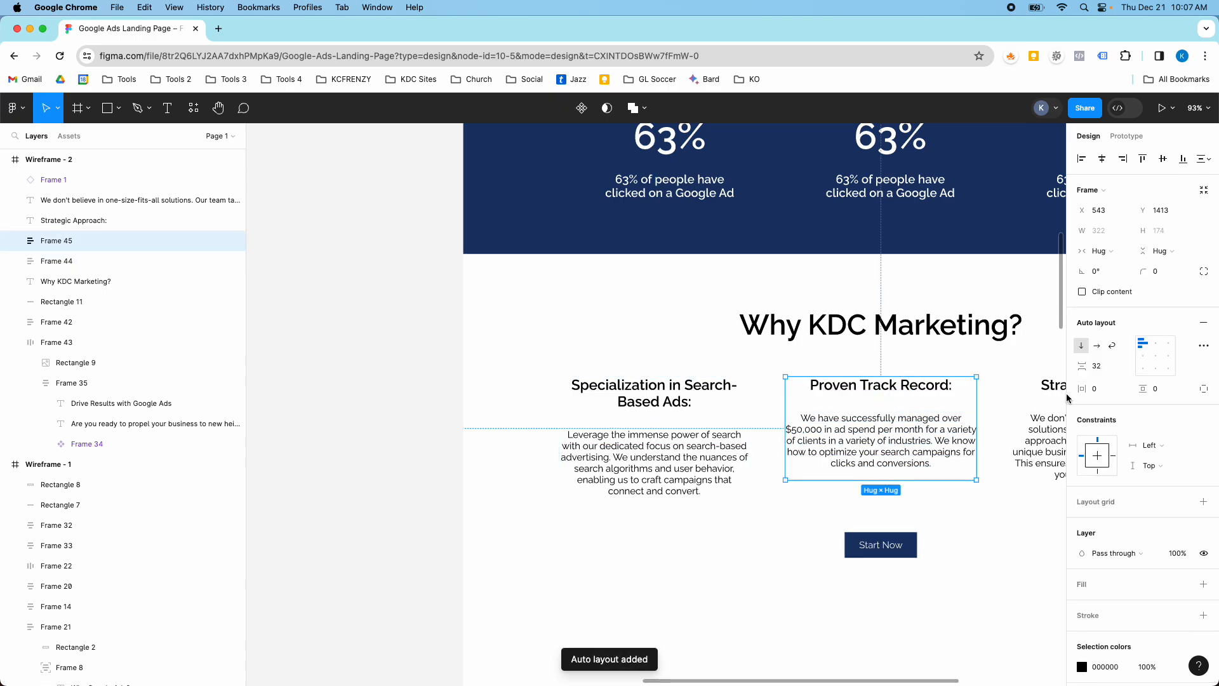
left_click(1011, 460)
left_click(1051, 395, "shift")
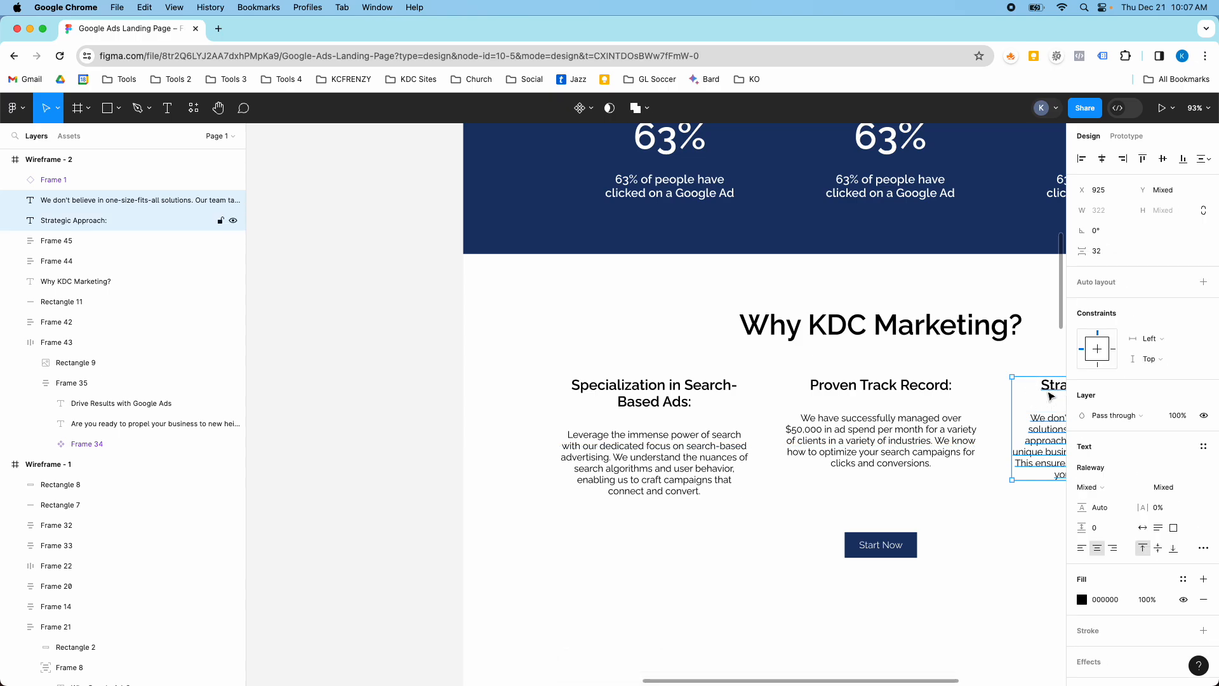
key("shift+a")
Combine the three column frames under Why KDC Marketing? into one horizontal auto layout with 60 spacing
left_click(695, 443)
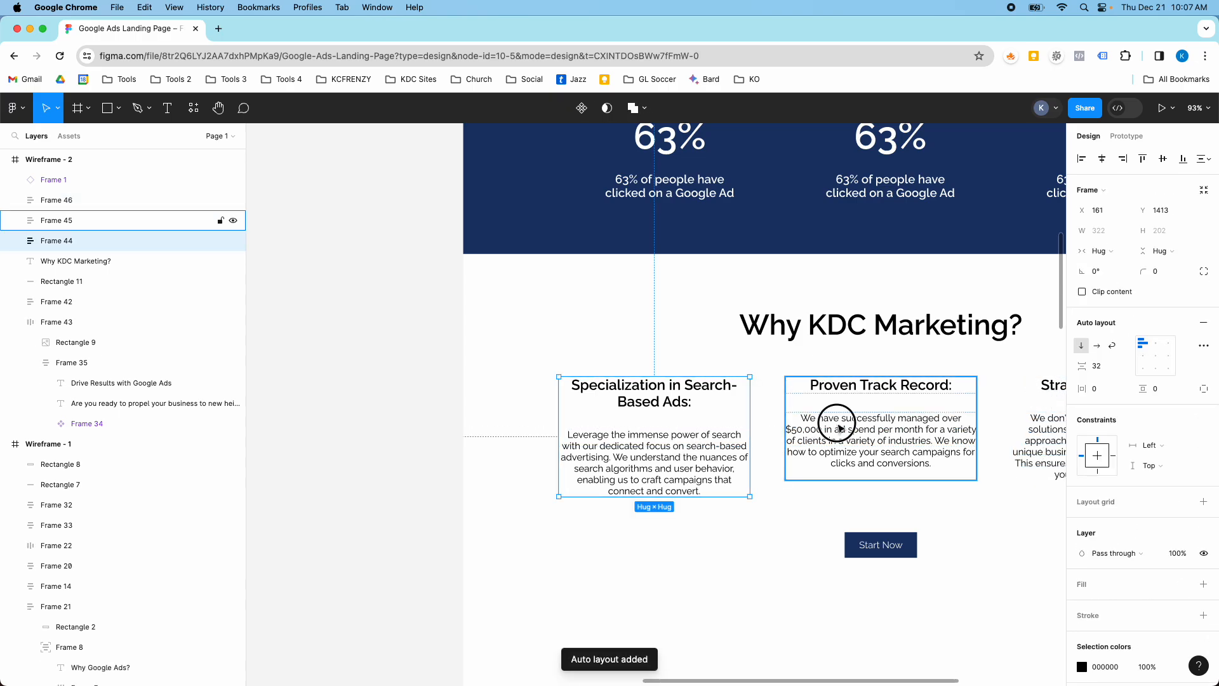
left_click(839, 429, "shift")
left_click(1019, 429, "shift")
key("shift+a")
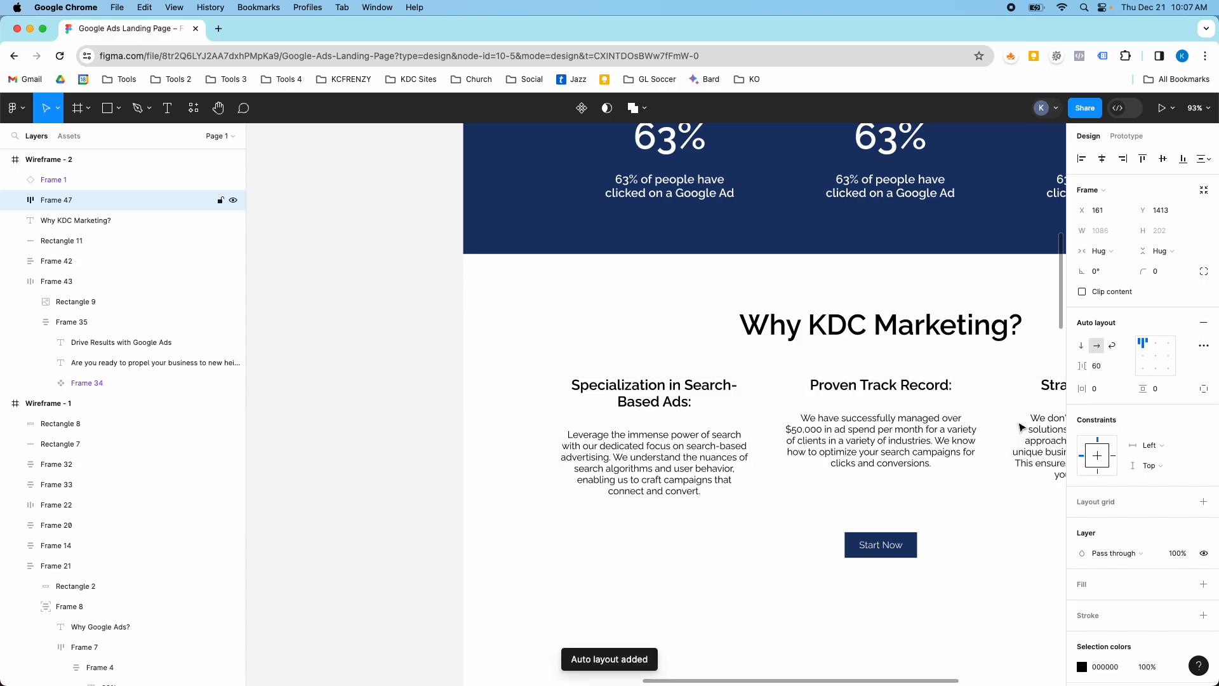
Stack the Why KDC Marketing? heading with the columns in a vertical auto layout, and wrap that with the Start Now button, both with 60 spacing
left_click(873, 336)
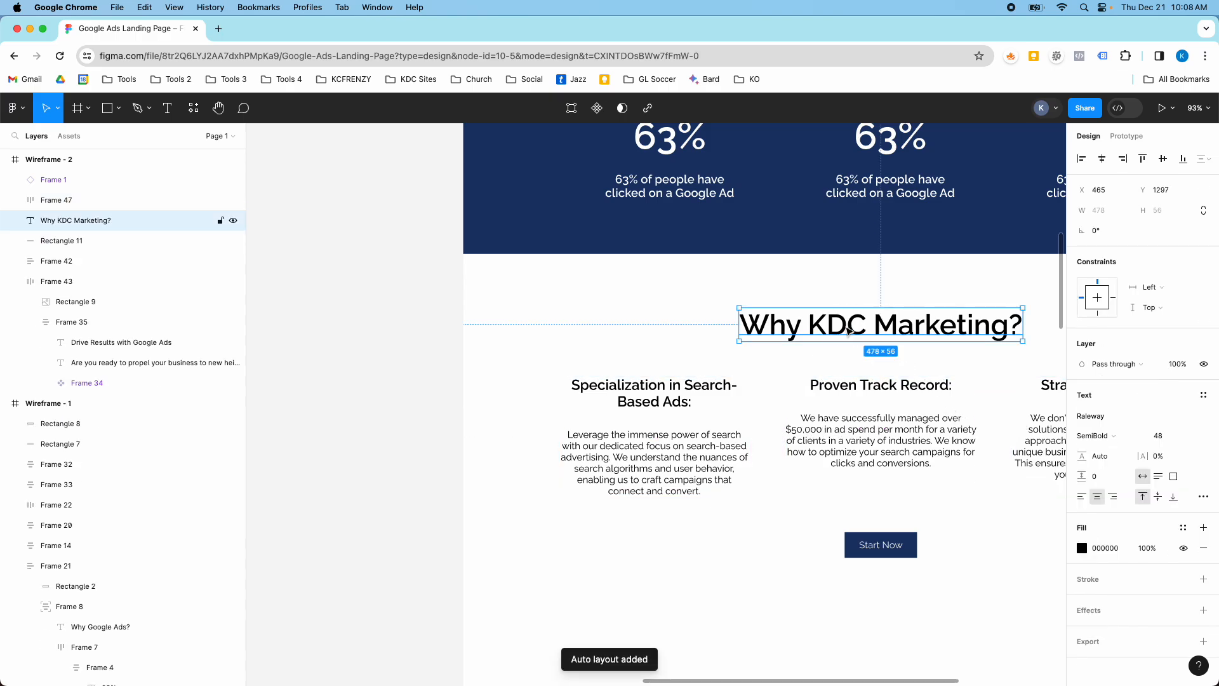
left_click(797, 406, "shift")
key("shift+a")
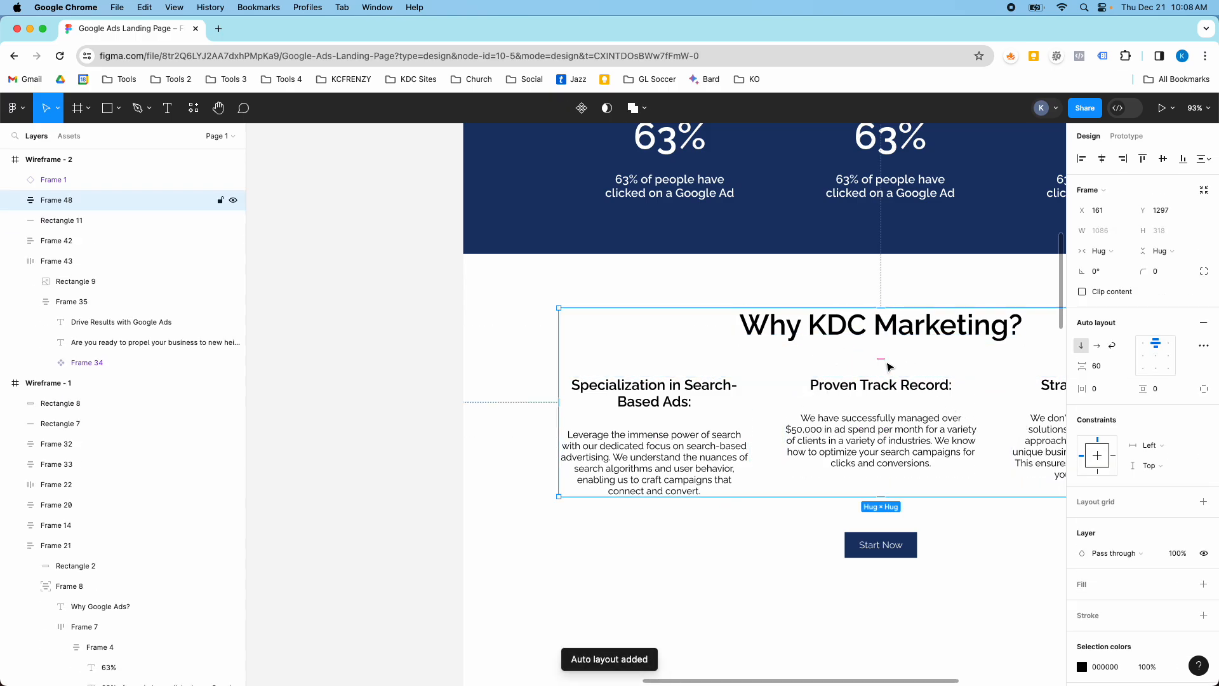
left_click(759, 533)
left_click(685, 472)
left_click(873, 546, "shift")
key("shift+a")
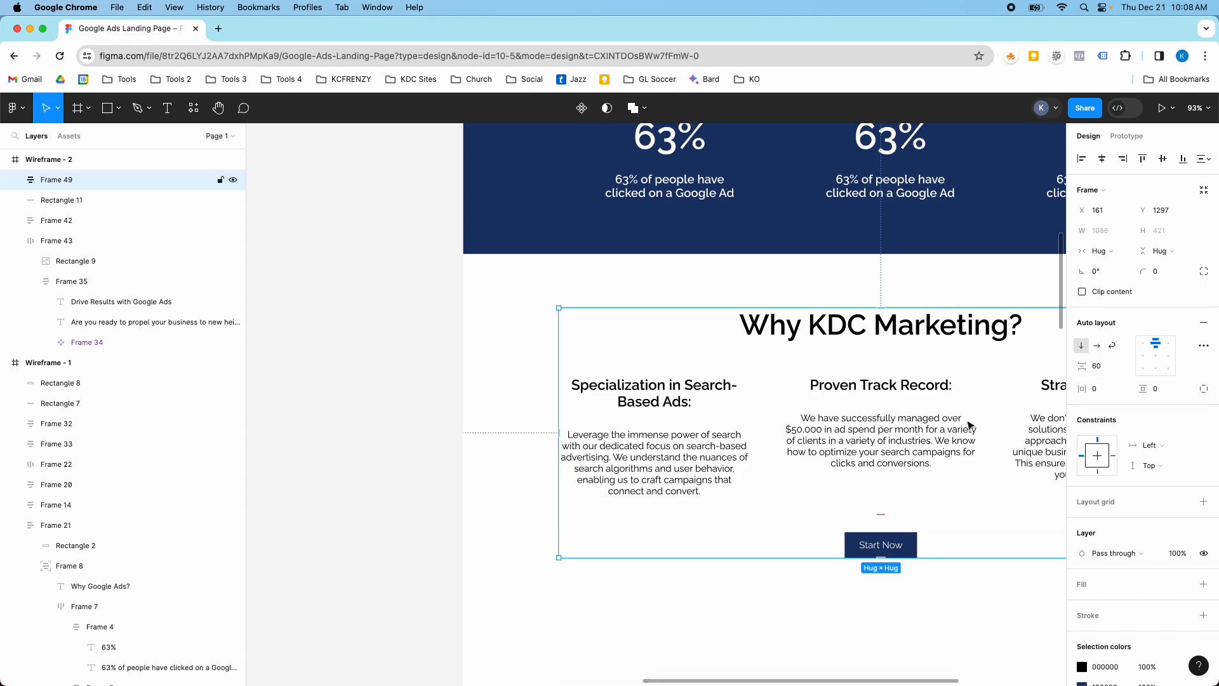
Center the complete Why KDC Marketing? section horizontally in Wireframe - 2
left_click(703, 289)
left_click(818, 367)
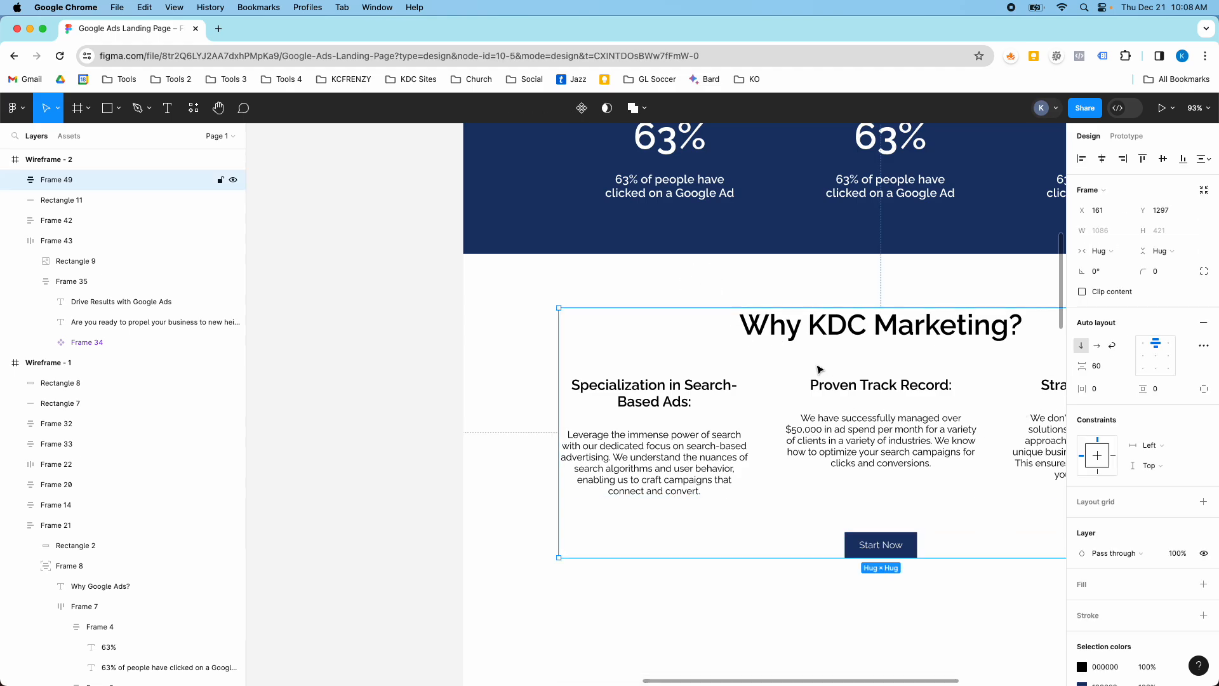
left_click(1099, 159)
left_click(928, 275)
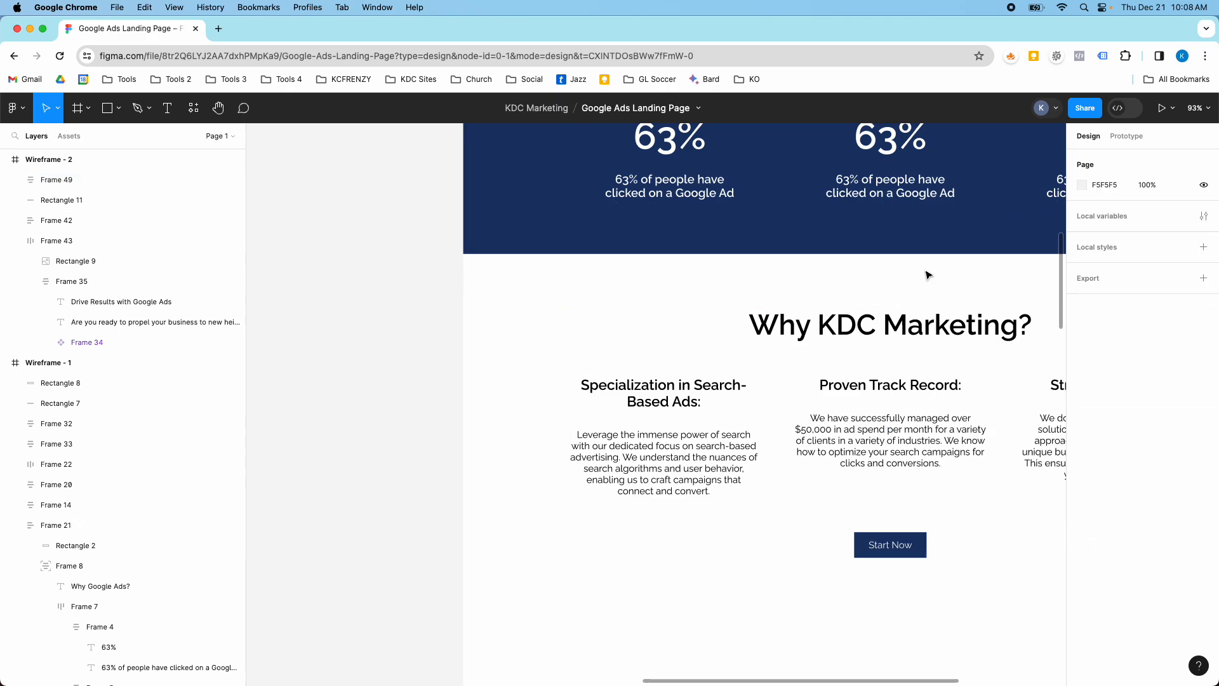
Review the rebuilt Wireframe - 2 from its header to the Why KDC Marketing? section against Wireframe - 1
scroll(927, 276, "down", 2)
scroll(928, 277, "down", 6)
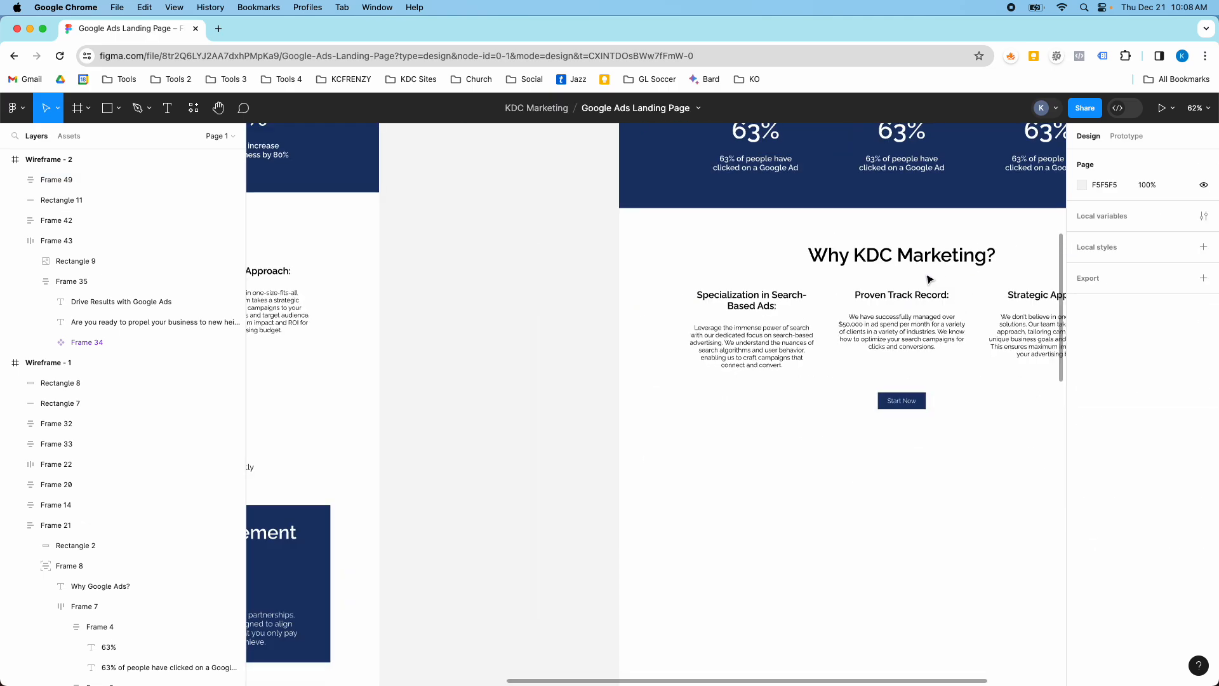
scroll(928, 279, "down", 3)
scroll(928, 279, "up", 4)
scroll(928, 279, "down", 1)
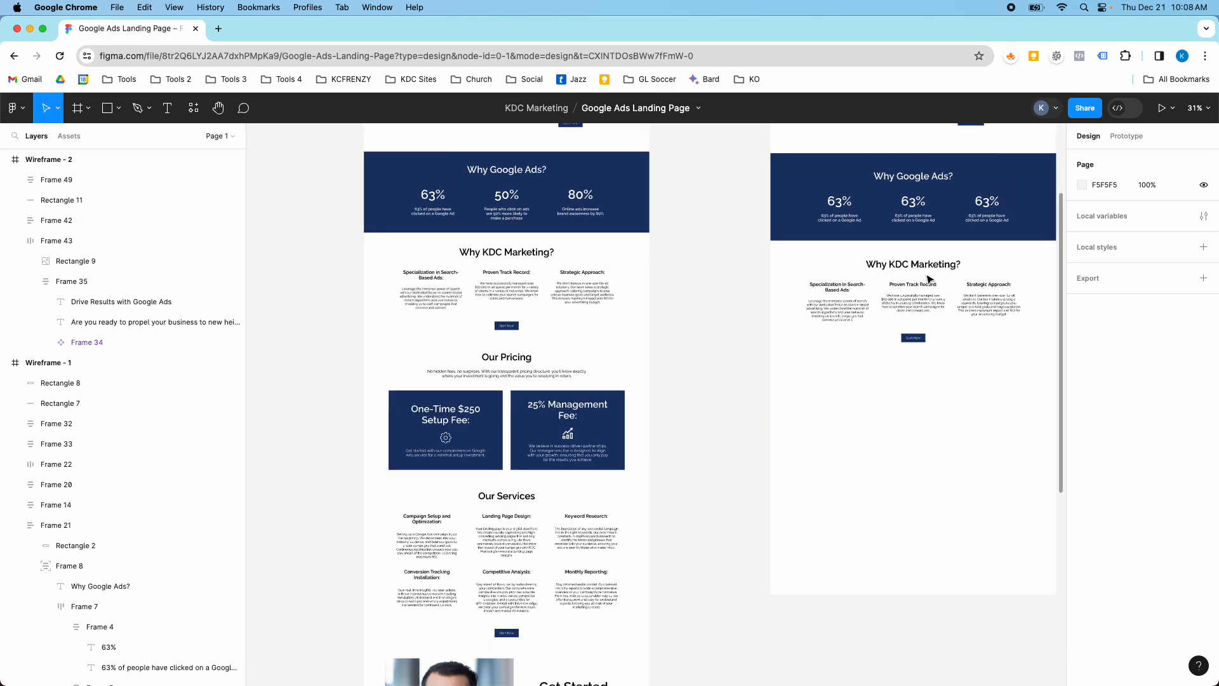
scroll(928, 279, "up", 3)
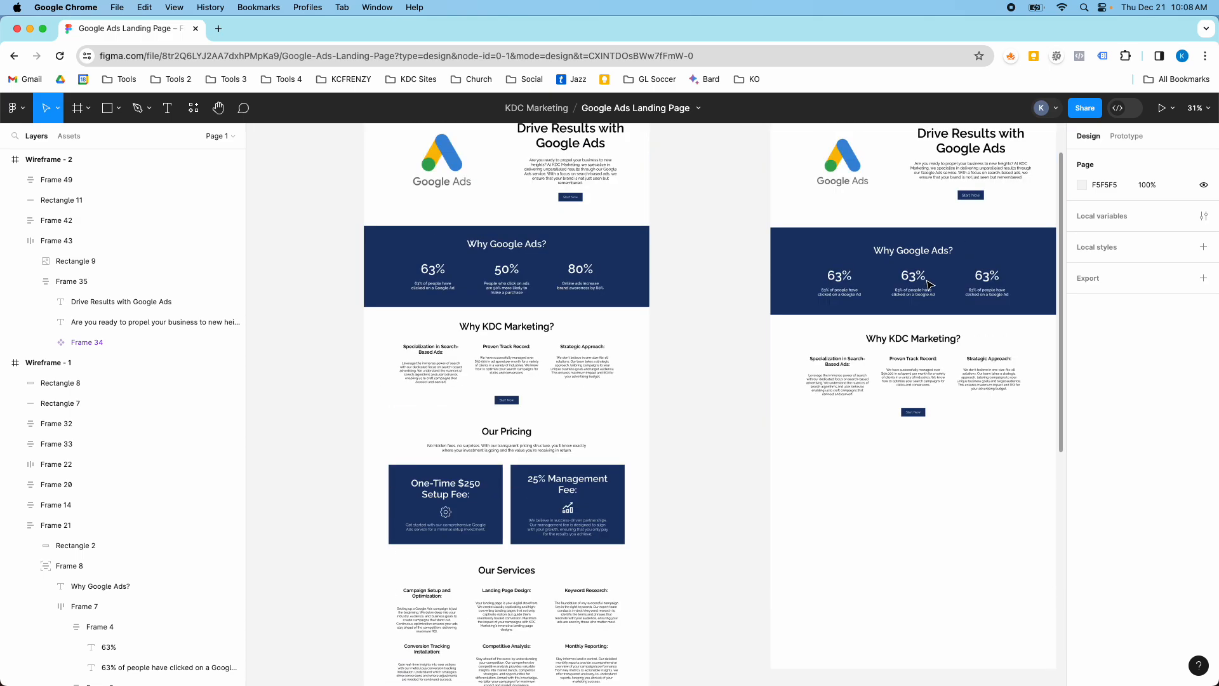
scroll(954, 280, "up", 3)
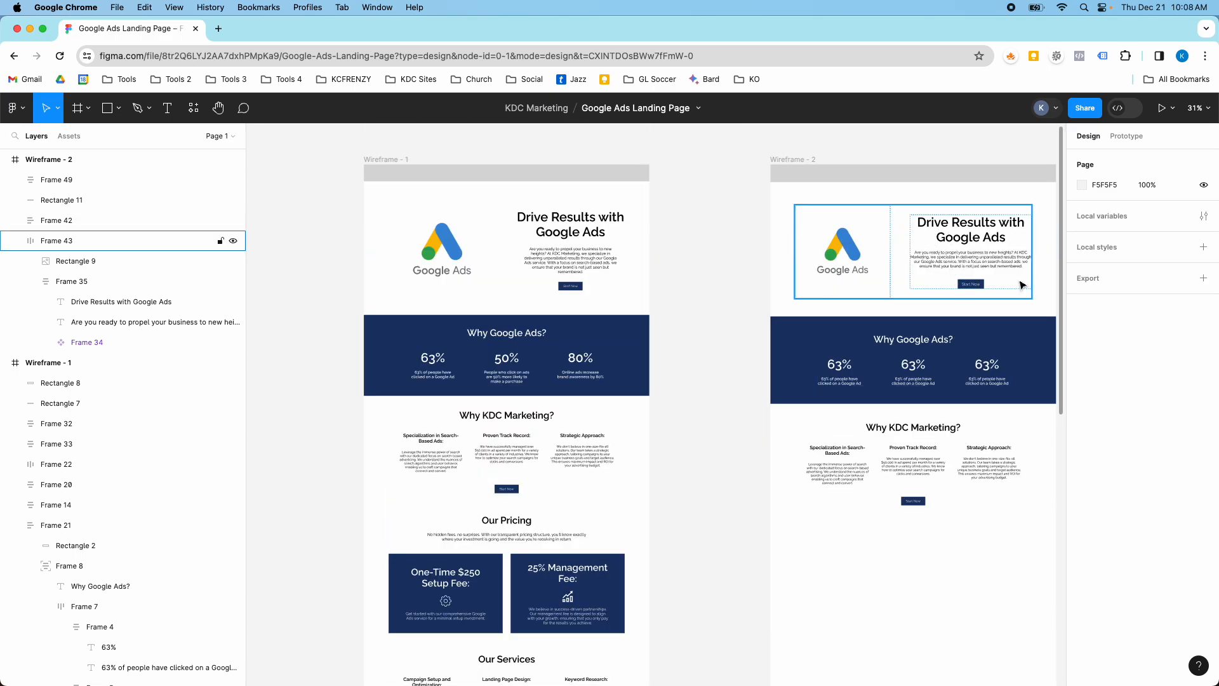
scroll(1021, 285, "down", 3)
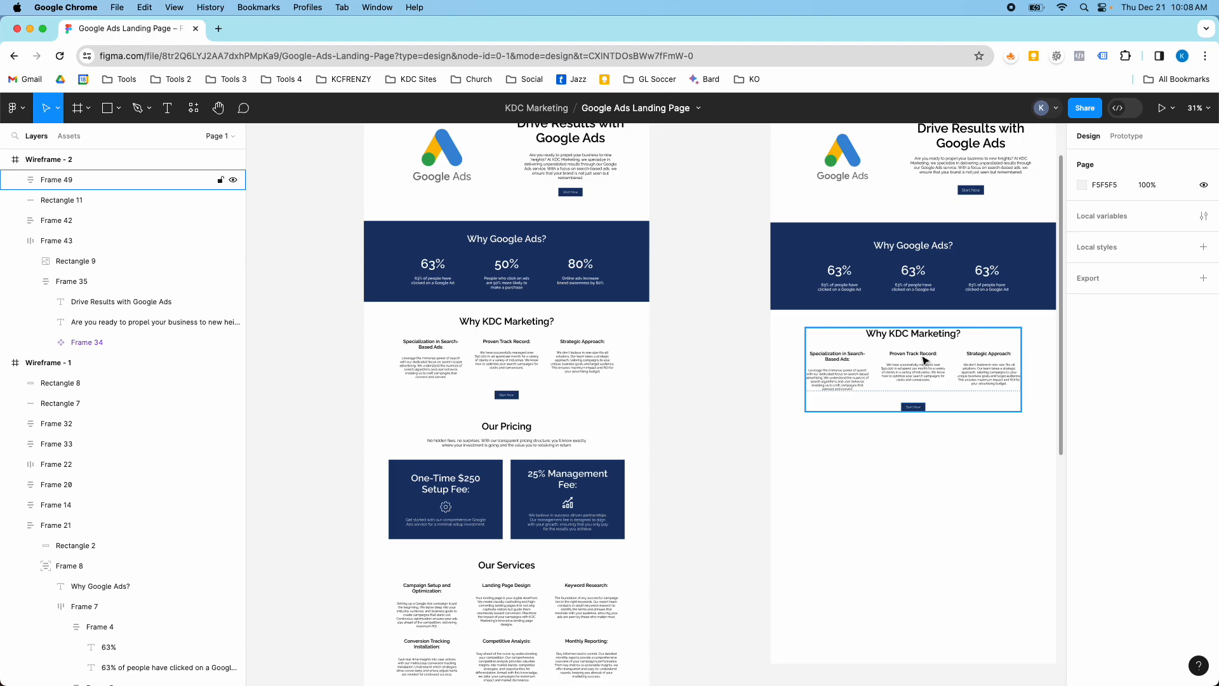
scroll(899, 394, "down", 3)
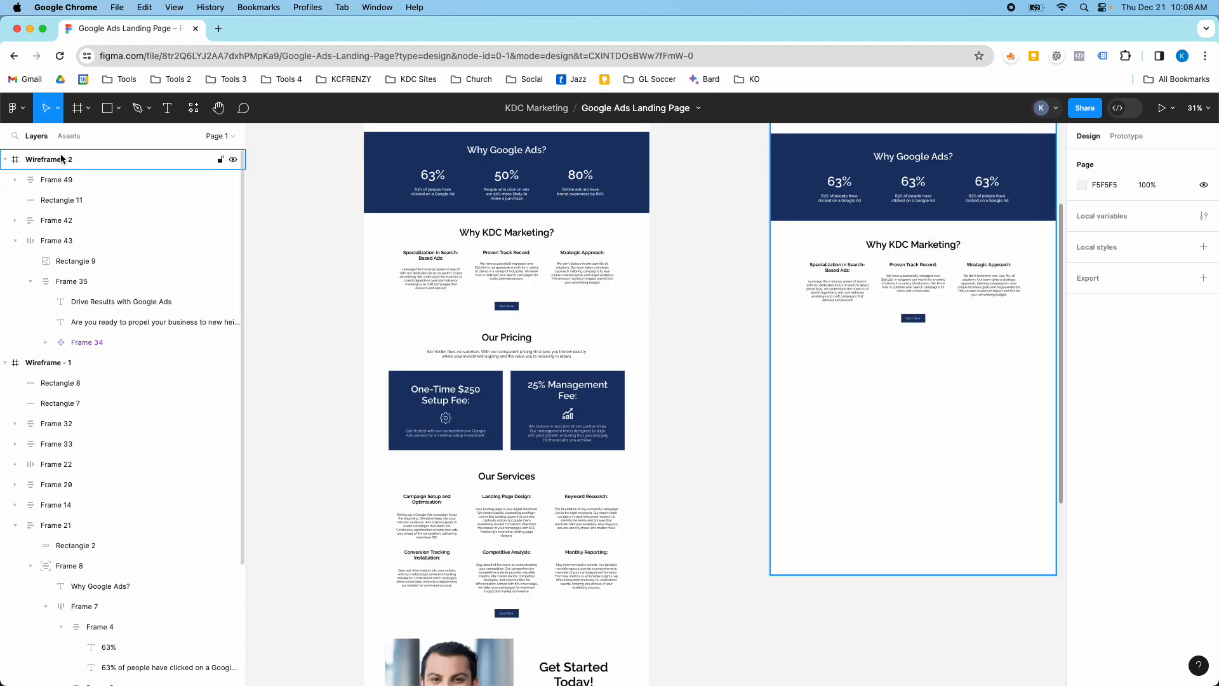
Insert an instance of Wireframe - 2's Start Now component below the Why KDC Marketing? section, and delete it again
left_click(71, 137)
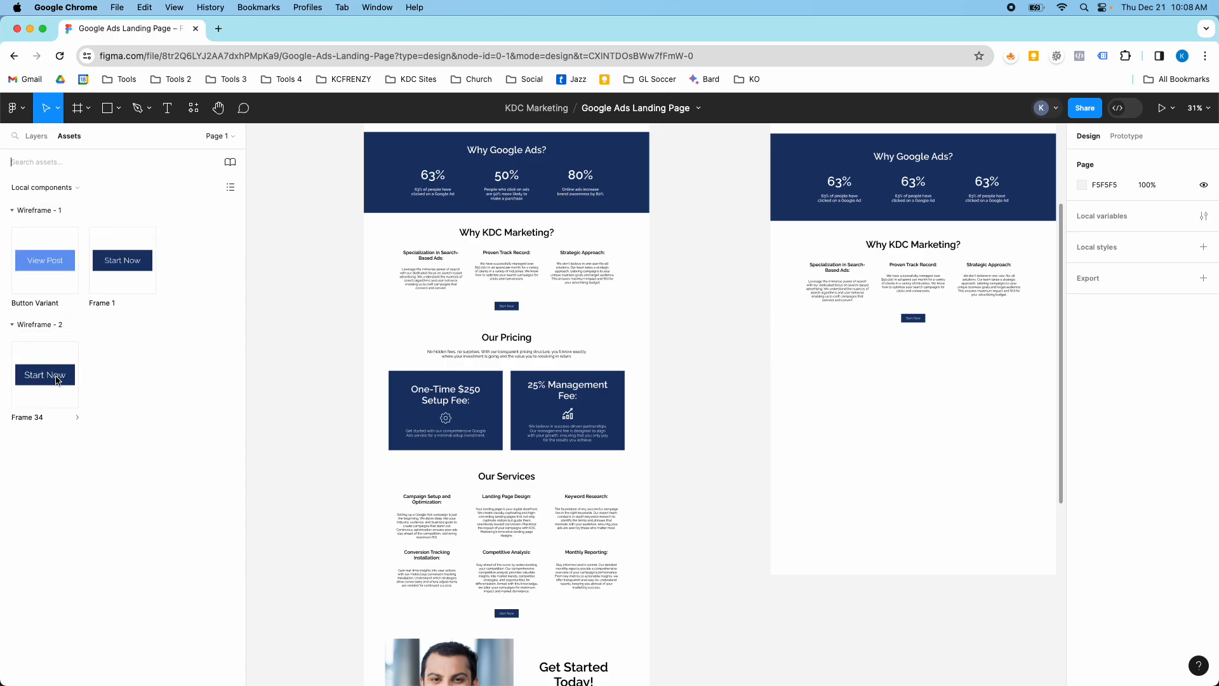
left_click_drag(86, 379, 914, 421)
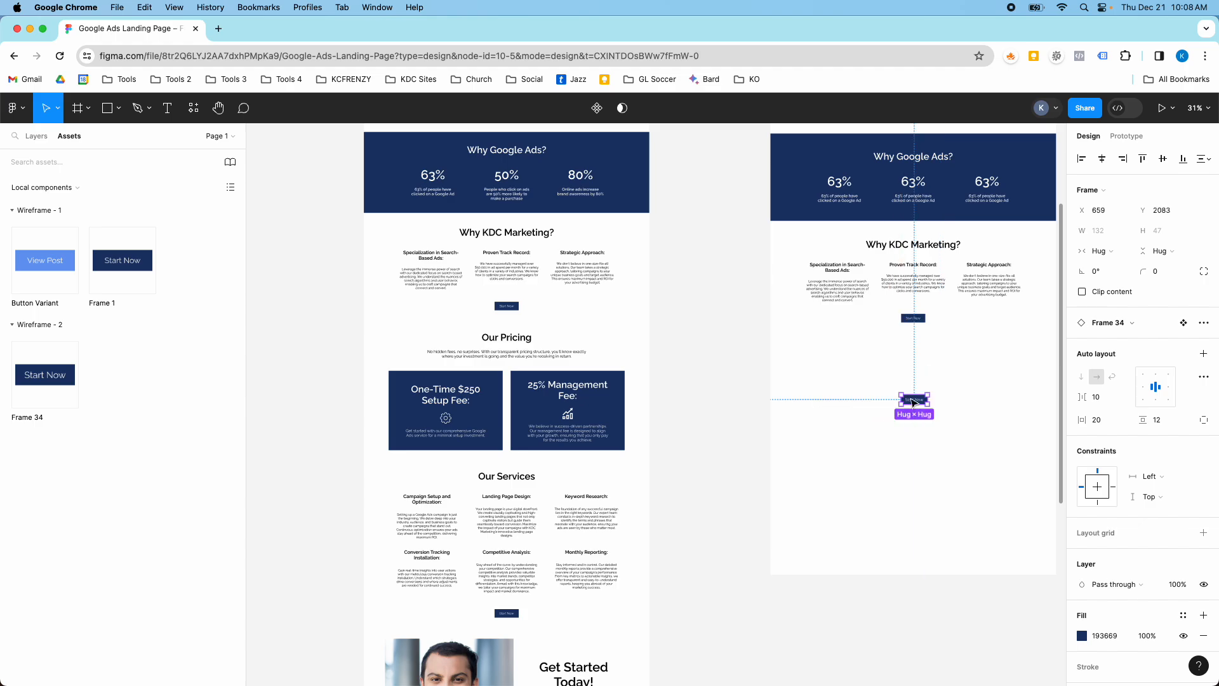
key("BackSpace")
Inspect the main Start Now button component in Wireframe - 2's hero and the Why KDC Marketing? section frame
scroll(935, 348, "up", 2)
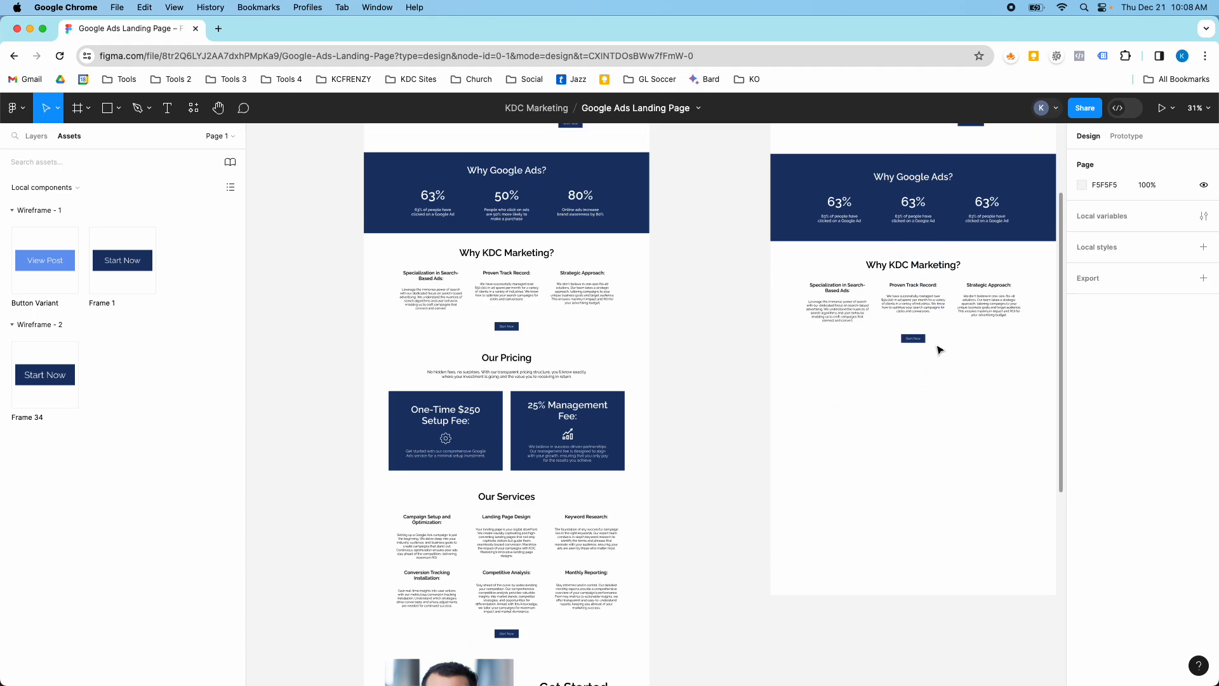
double_click(970, 179)
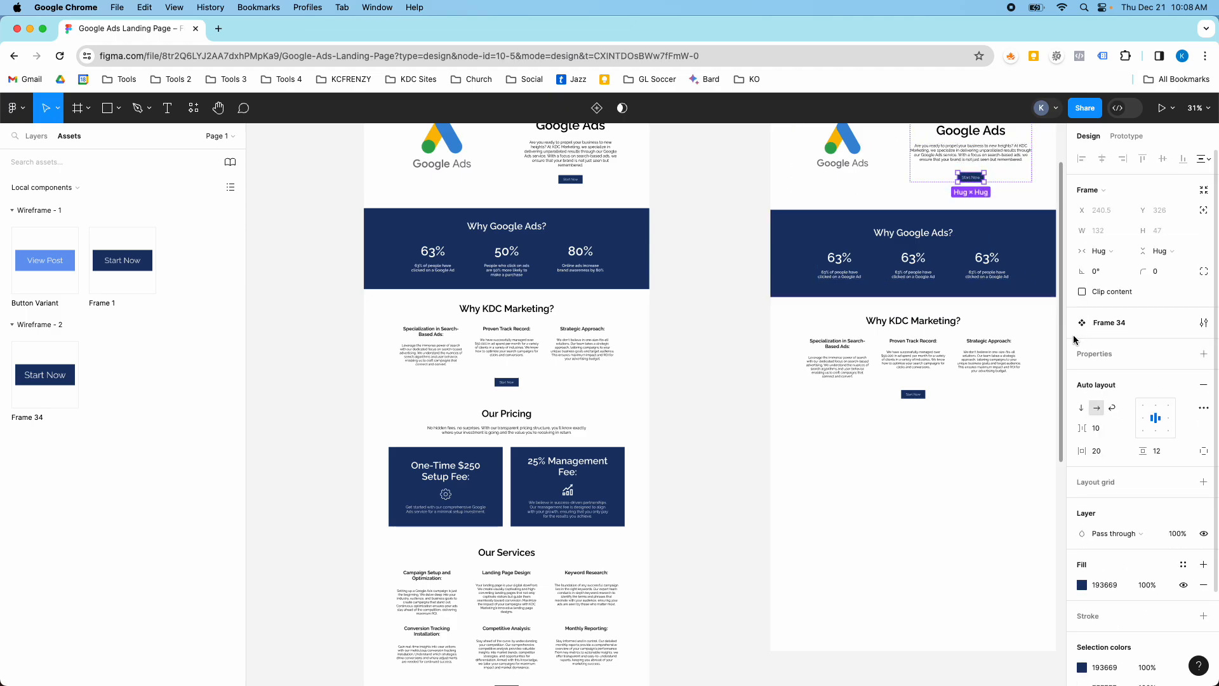
left_click(906, 395)
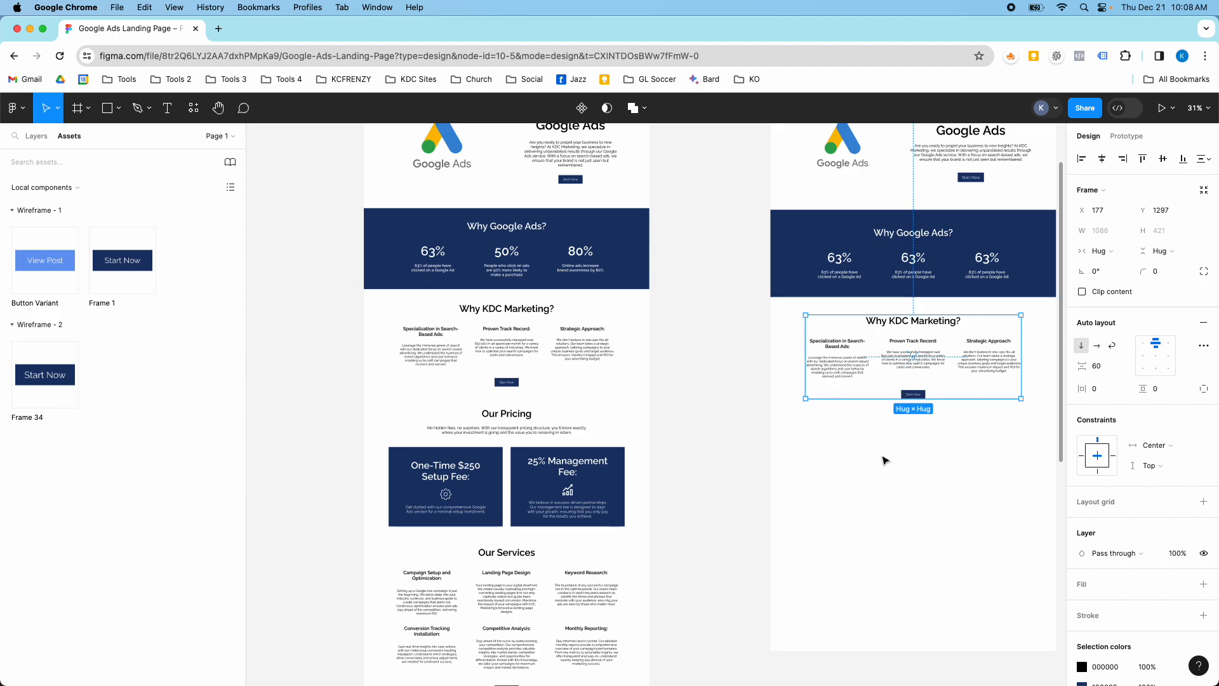
left_click(883, 476)
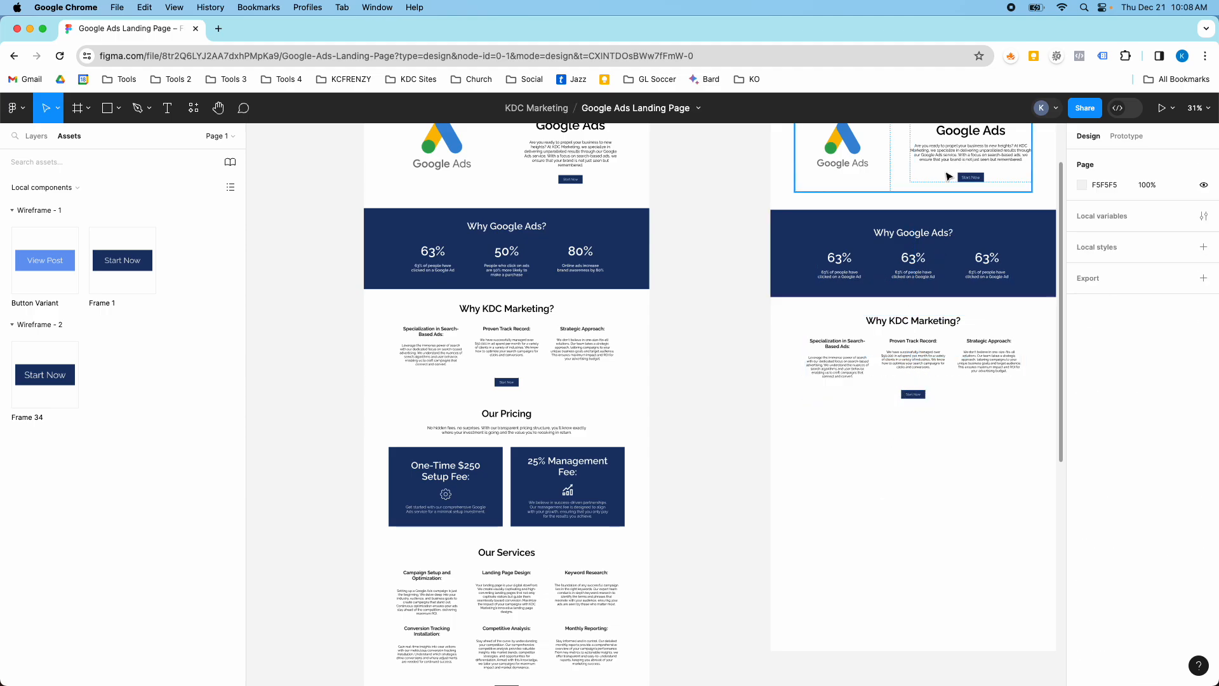
Copy the Our Pricing section from Wireframe - 1 into the lower part of Wireframe - 2, at about X 177, Y 2281
scroll(920, 370, "down", 3)
left_click(600, 328)
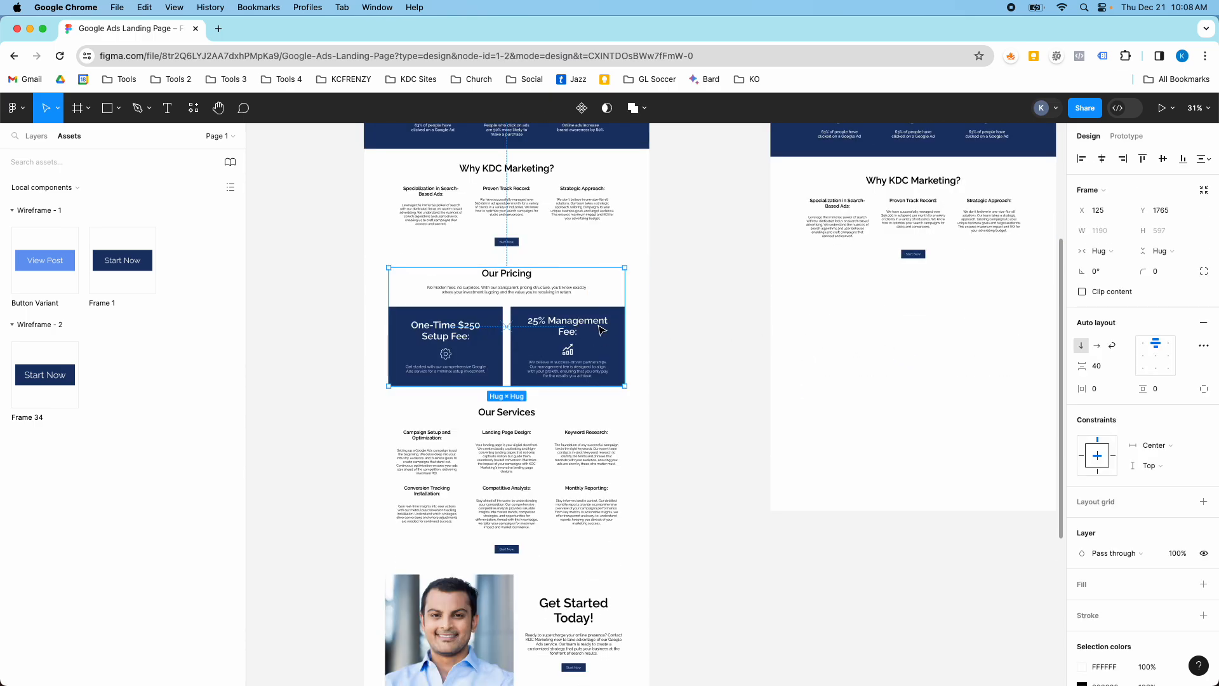
left_click_drag(608, 314, 1020, 330)
scroll(923, 333, "down", 1)
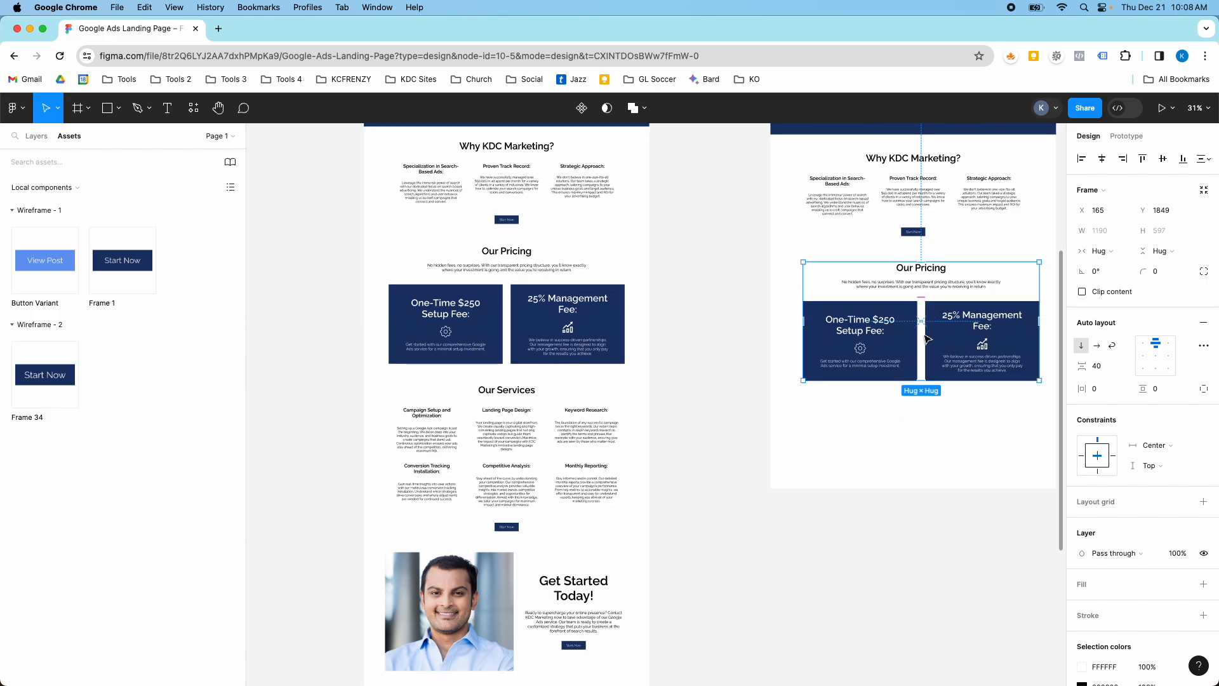
left_click_drag(921, 314, 924, 398)
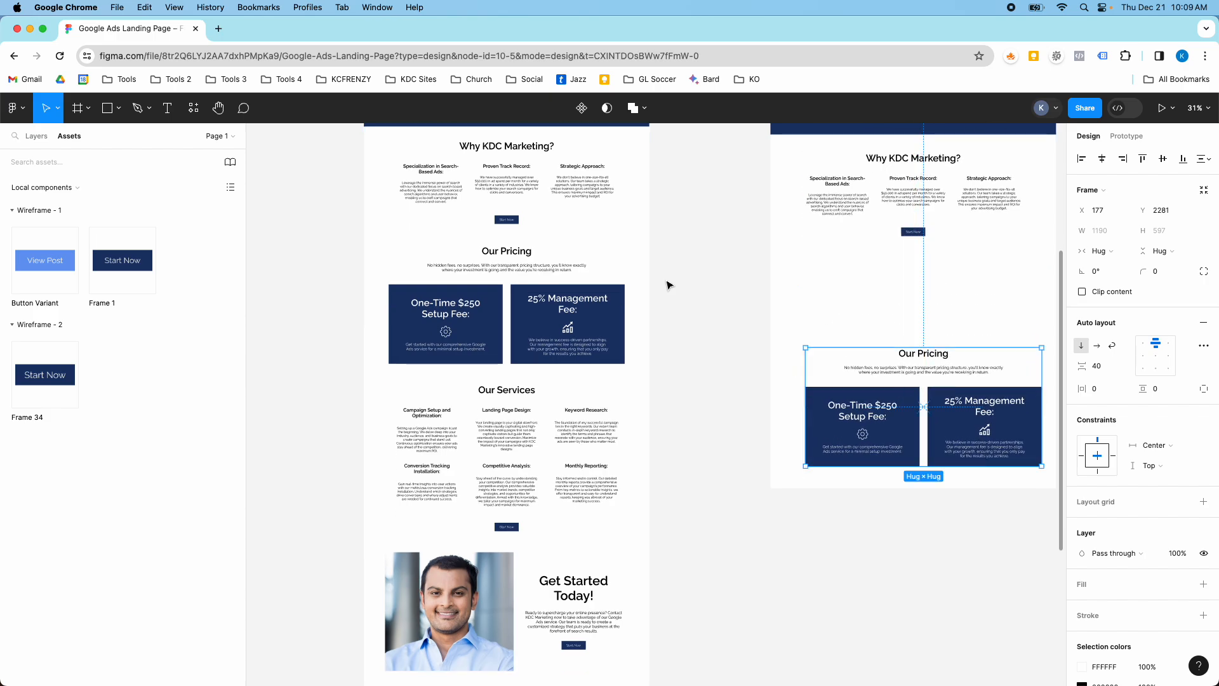
Draw a rectangle about 545 by 339 above the copied Our Pricing section in Wireframe - 2
left_click(118, 108)
left_click(88, 139)
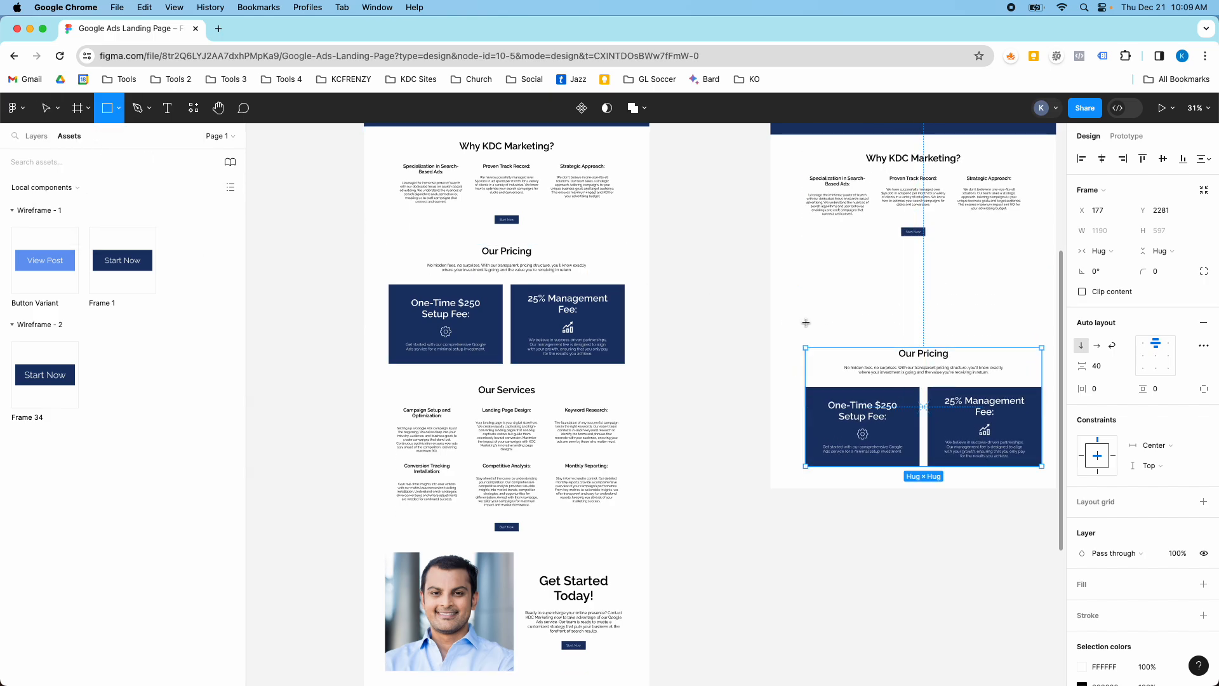
mouse_move(802, 266)
left_mouse_down()
mouse_move(922, 326)
mouse_move(911, 335)
left_mouse_up()
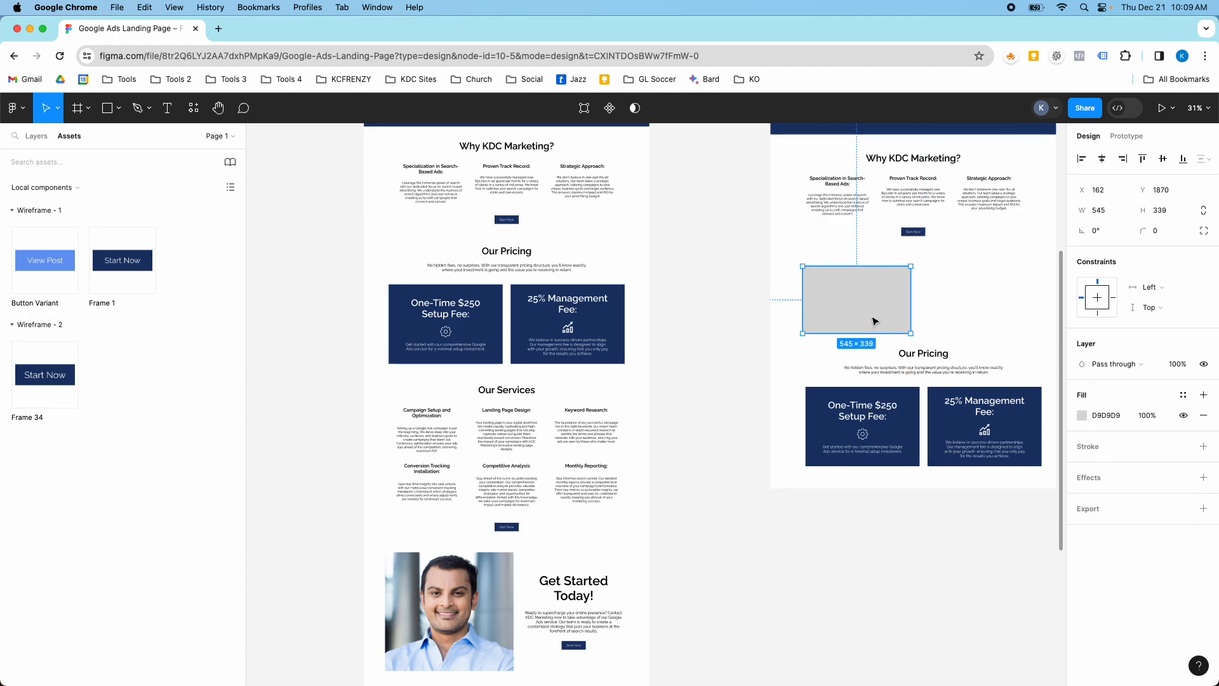
Fill the new rectangle with the navy document color 193669 and move it to about X 192, Y 1857
left_click(1082, 416)
left_click(960, 617)
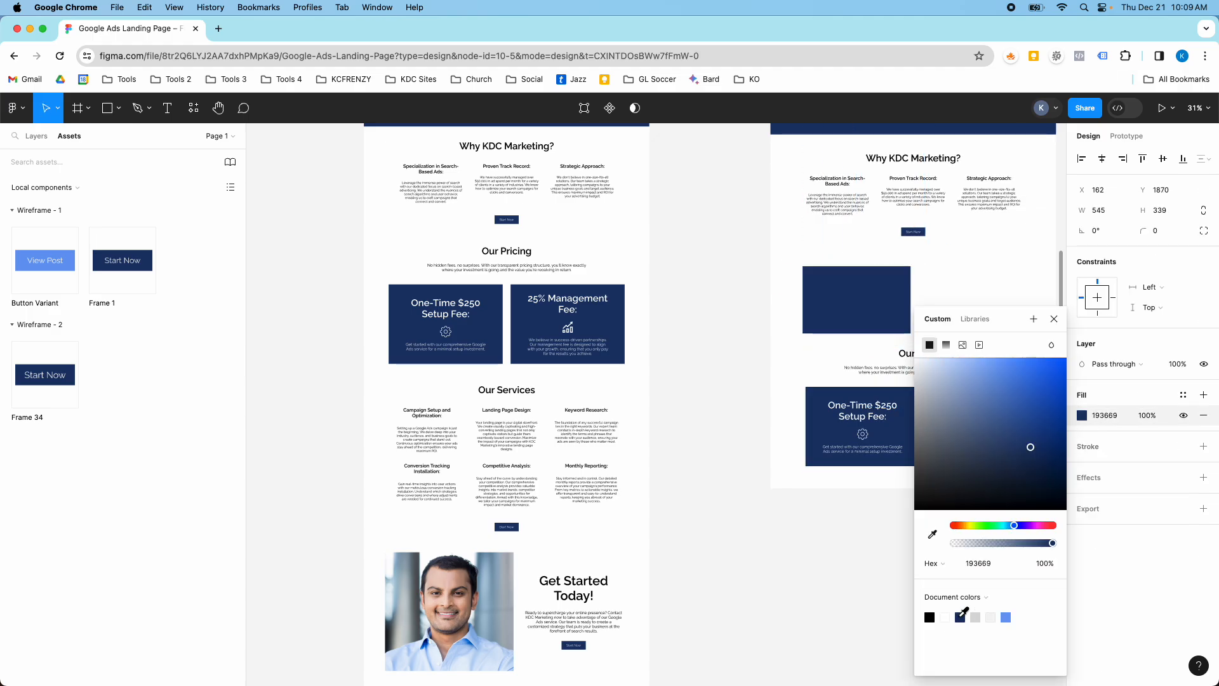
left_click(943, 291)
left_click_drag(865, 301, 871, 299)
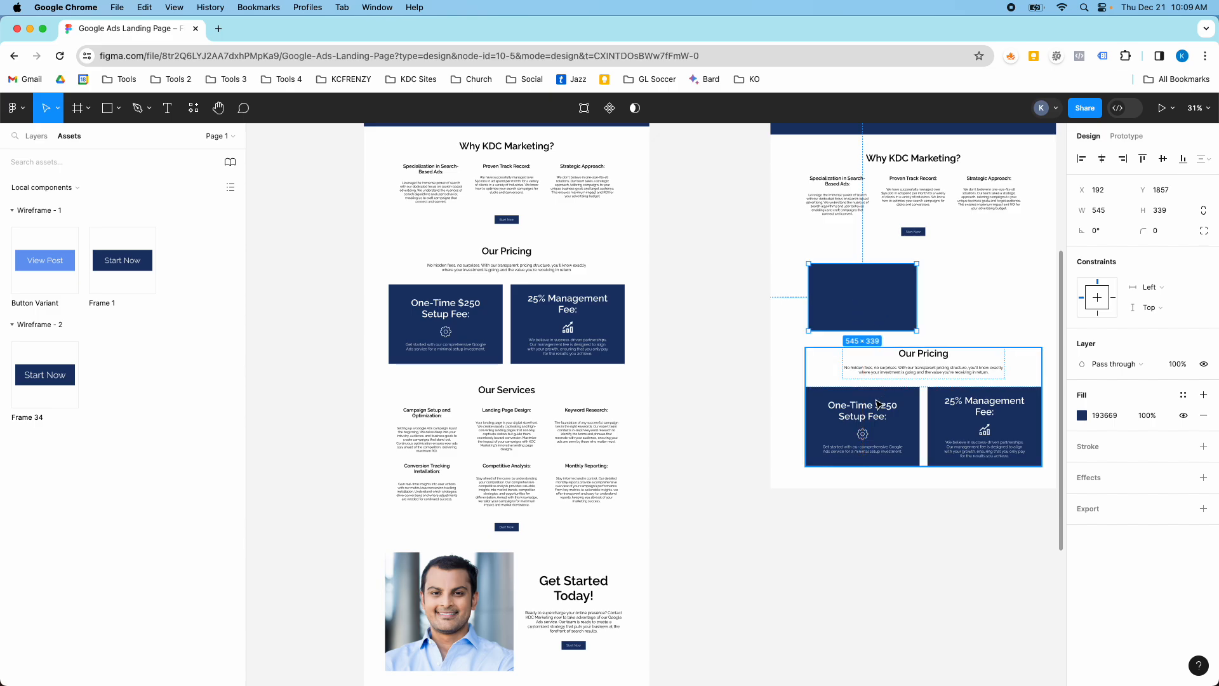
Copy the One-Time $250 Setup Fee: heading from the pricing card onto the new navy rectangle, at about X 222, Y 1886
double_click(869, 413)
double_click(871, 416)
double_click(872, 416)
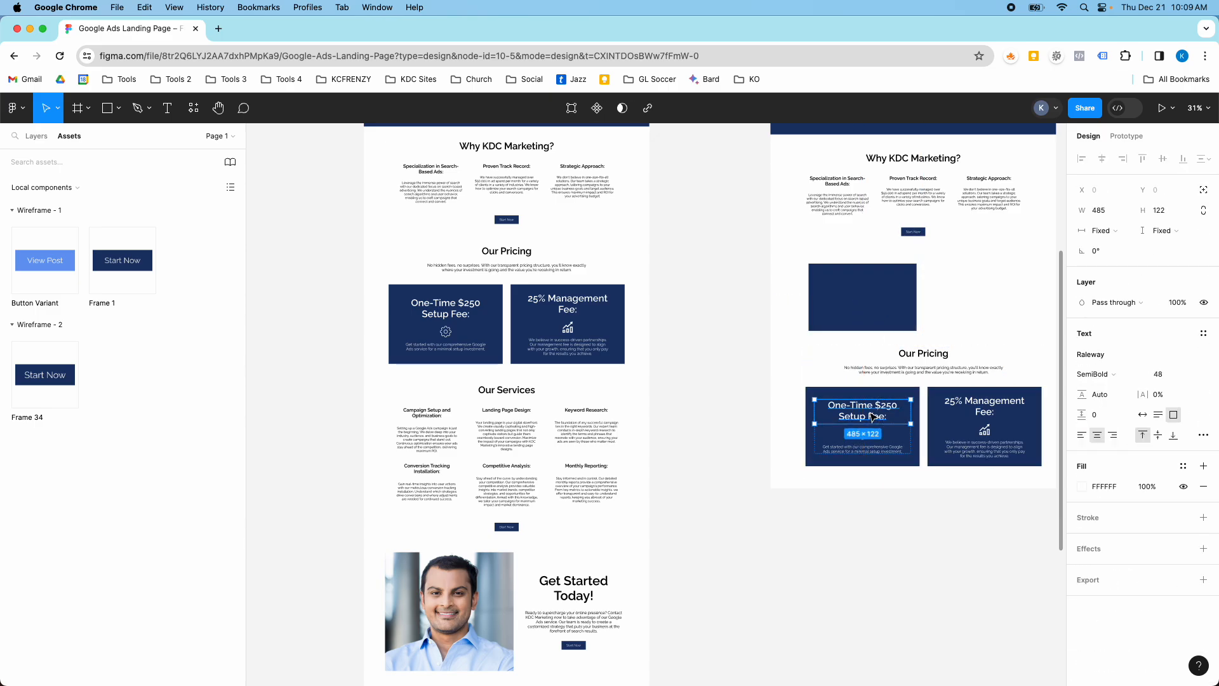
left_click_drag(871, 414, 872, 283)
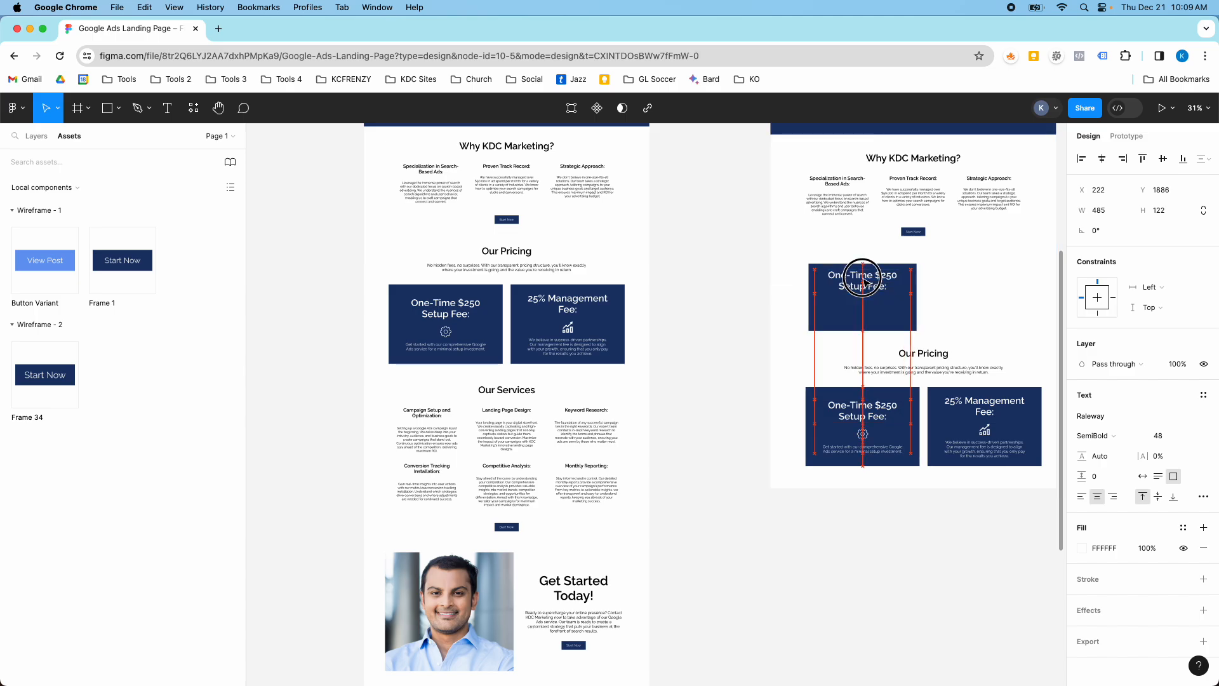
Copy the gear icon from the pricing card onto the new navy rectangle, below its heading, at about X 437, Y 2022
left_click(863, 314)
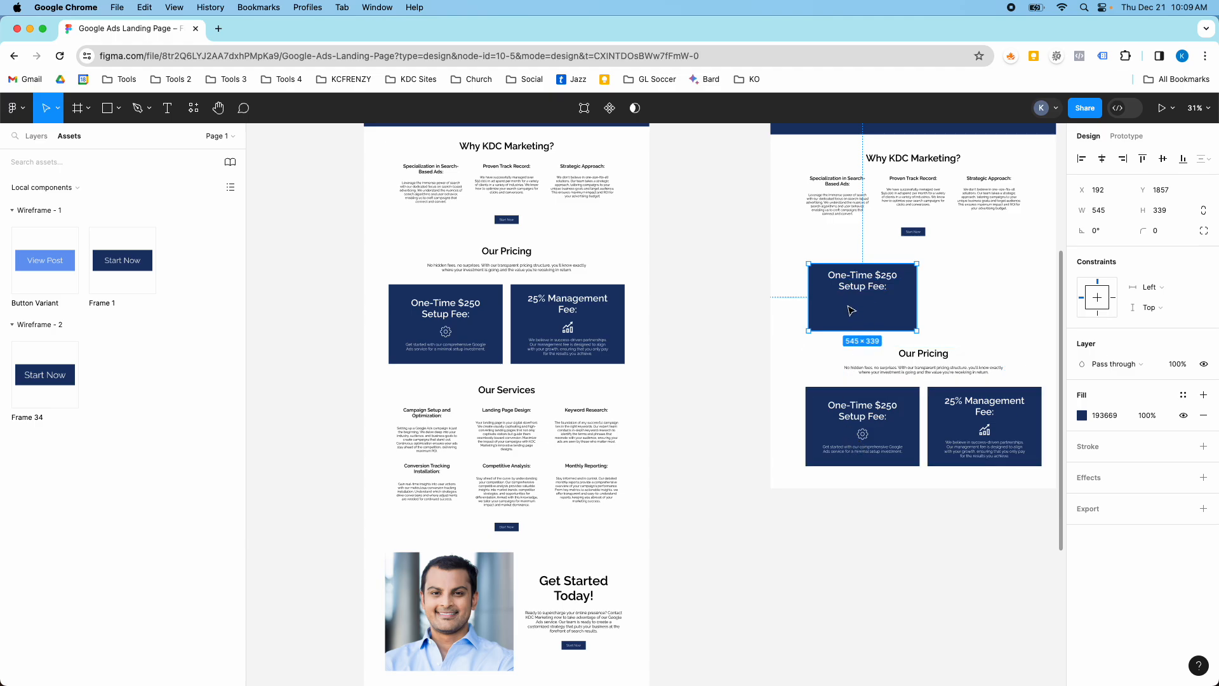
key("Escape")
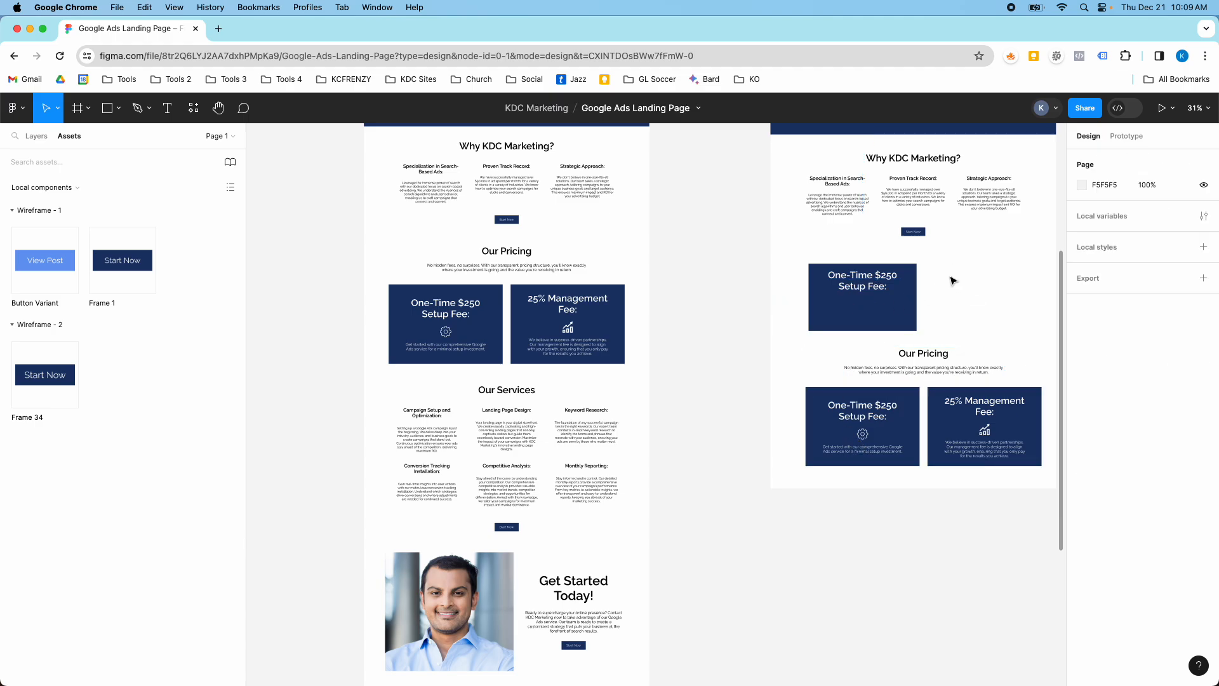
left_click(882, 302)
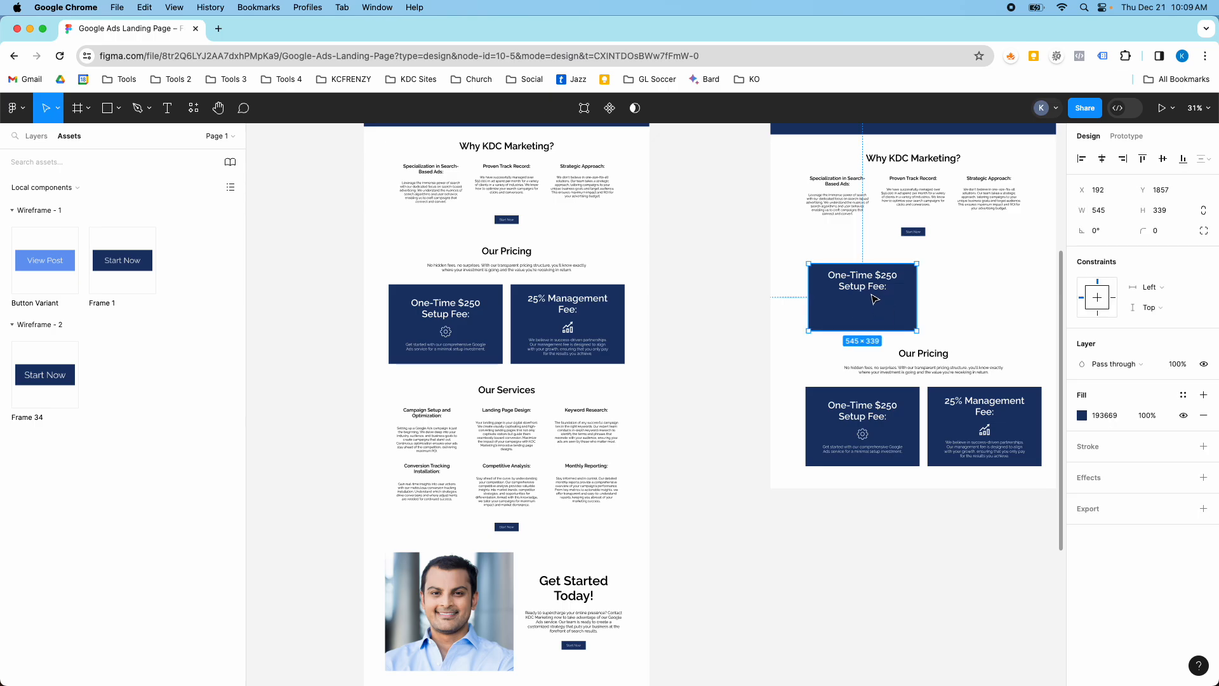
left_click(864, 437)
left_click(864, 437)
left_click(863, 437)
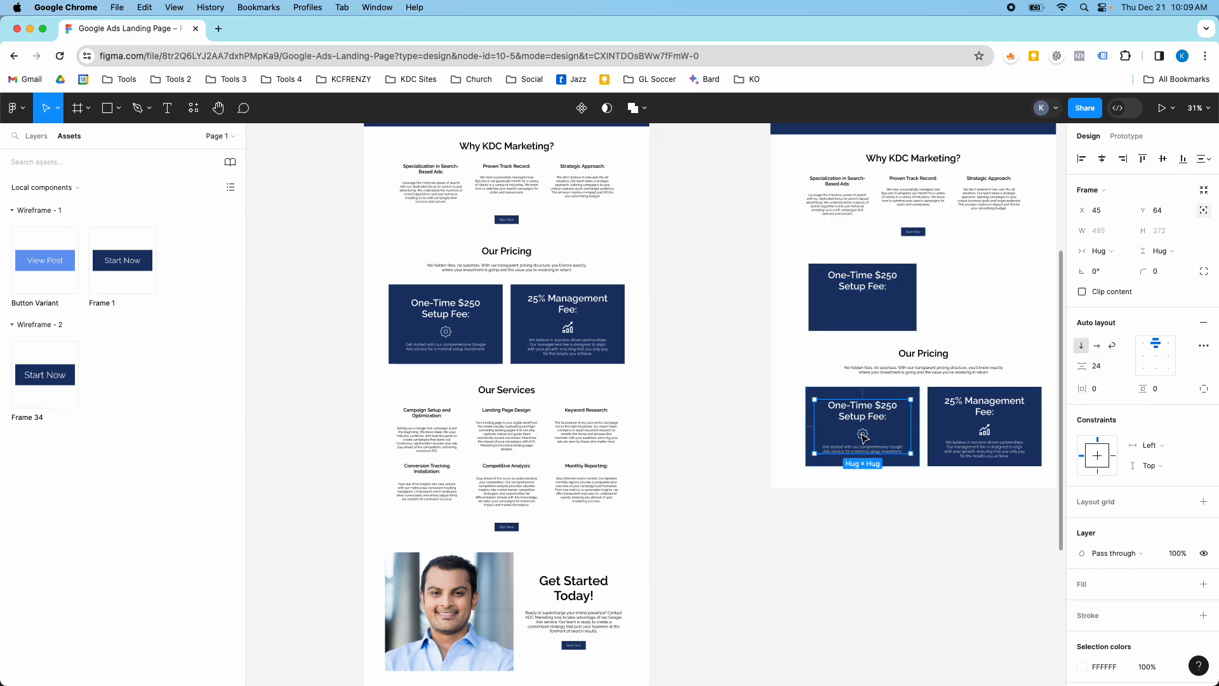
left_click(864, 437)
left_click_drag(863, 436, 863, 305)
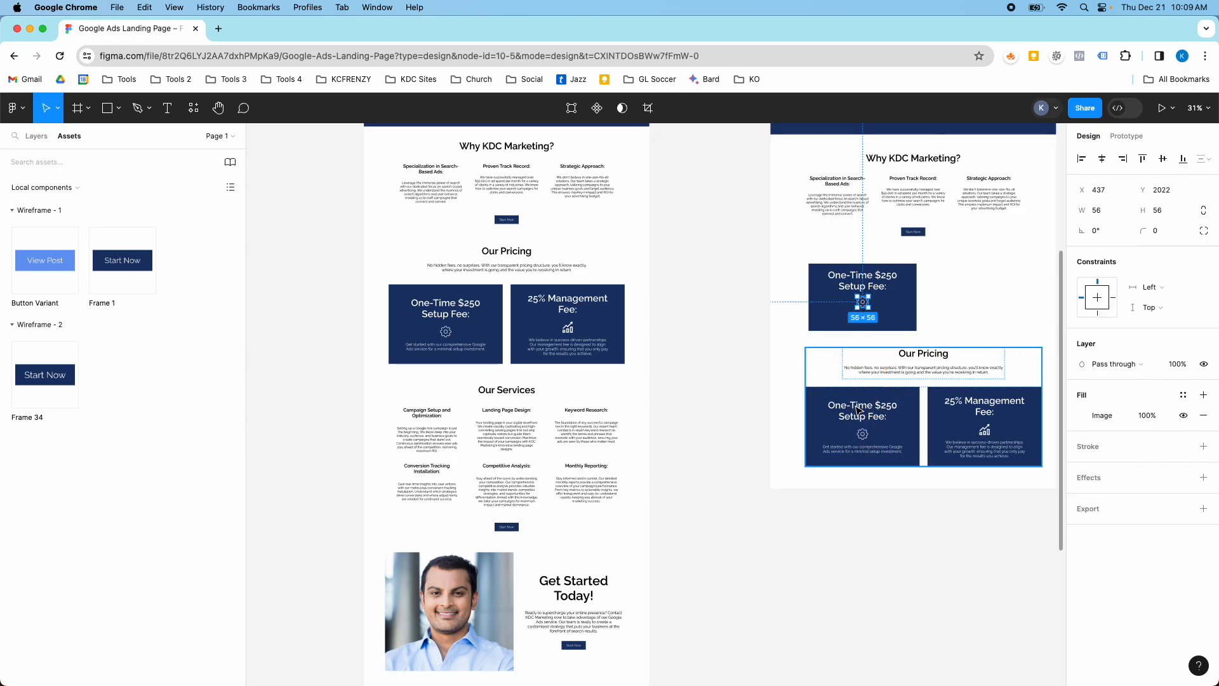
Copy the card's Get started description onto the new navy rectangle, below the gear icon, at about X 265, Y 2122
double_click(851, 445)
double_click(850, 448)
double_click(850, 450)
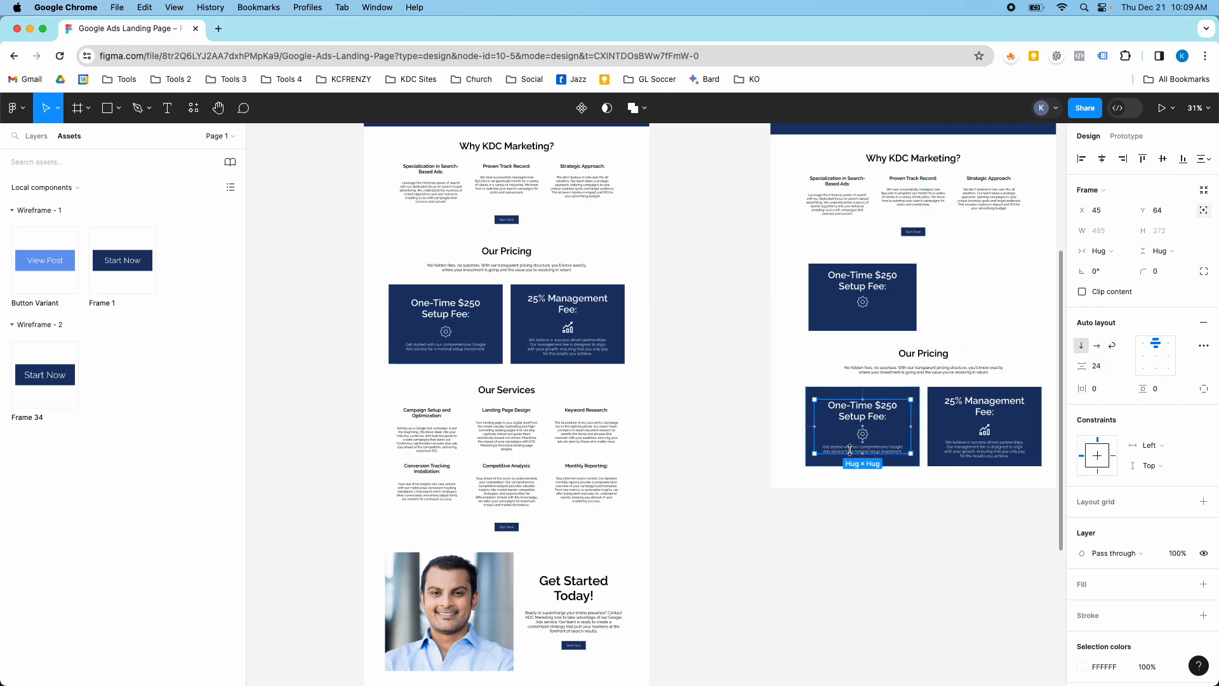
double_click(845, 449)
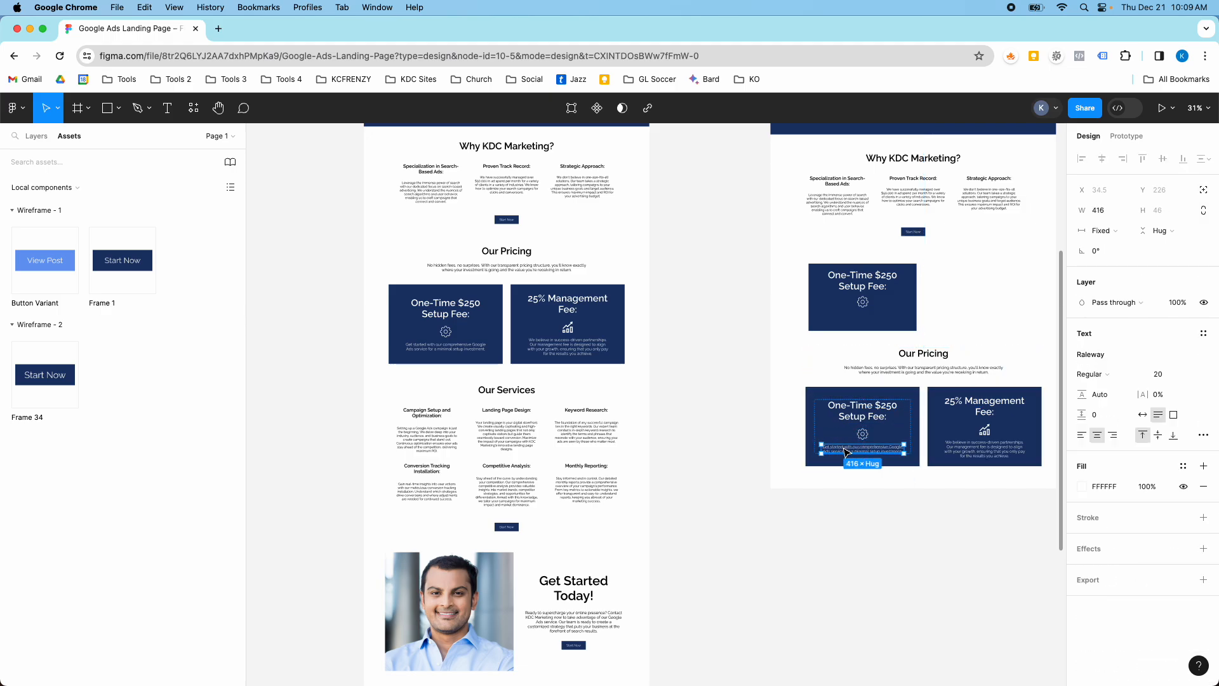
left_click_drag(849, 451, 849, 325)
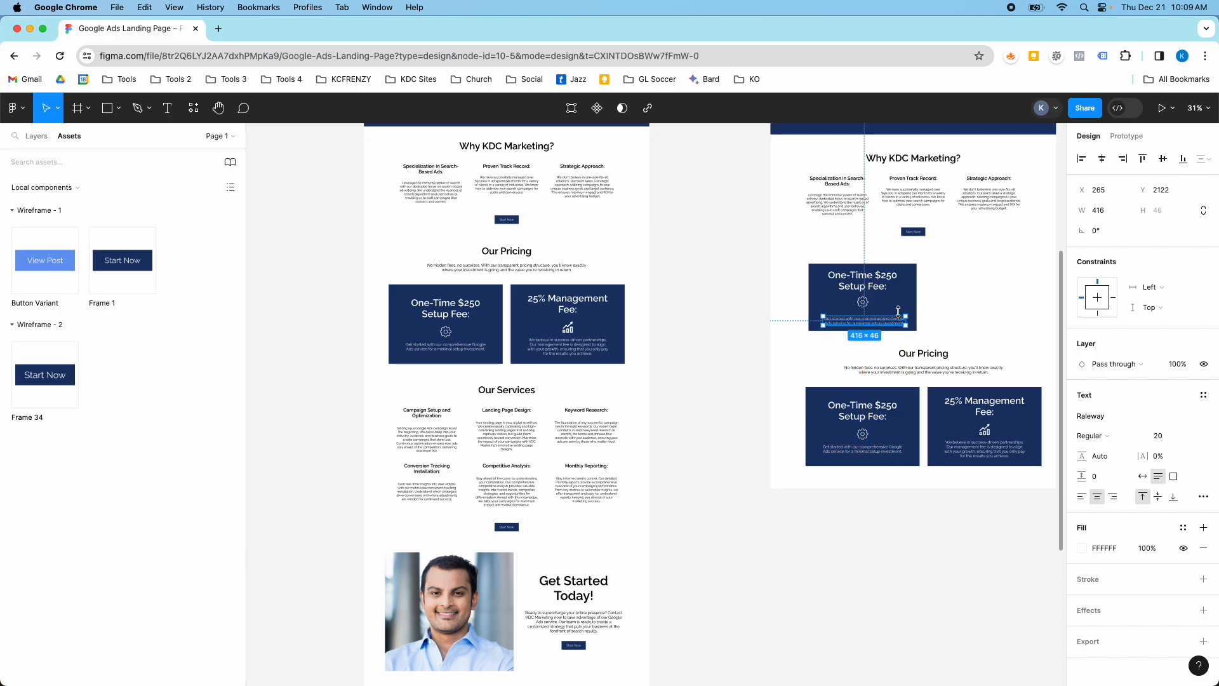
Stack the new card's heading, gear icon and description in a vertical auto layout with a spacing of 24
left_click(932, 307)
left_click(866, 307)
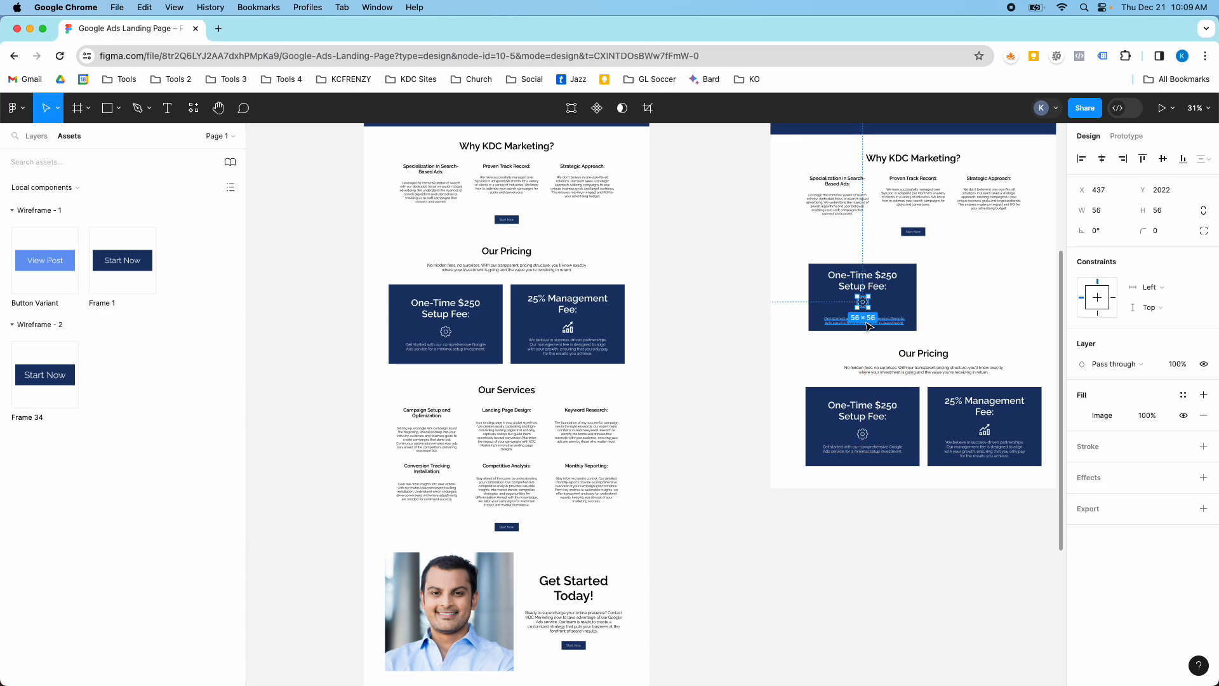
left_click(883, 303)
key("shift+a")
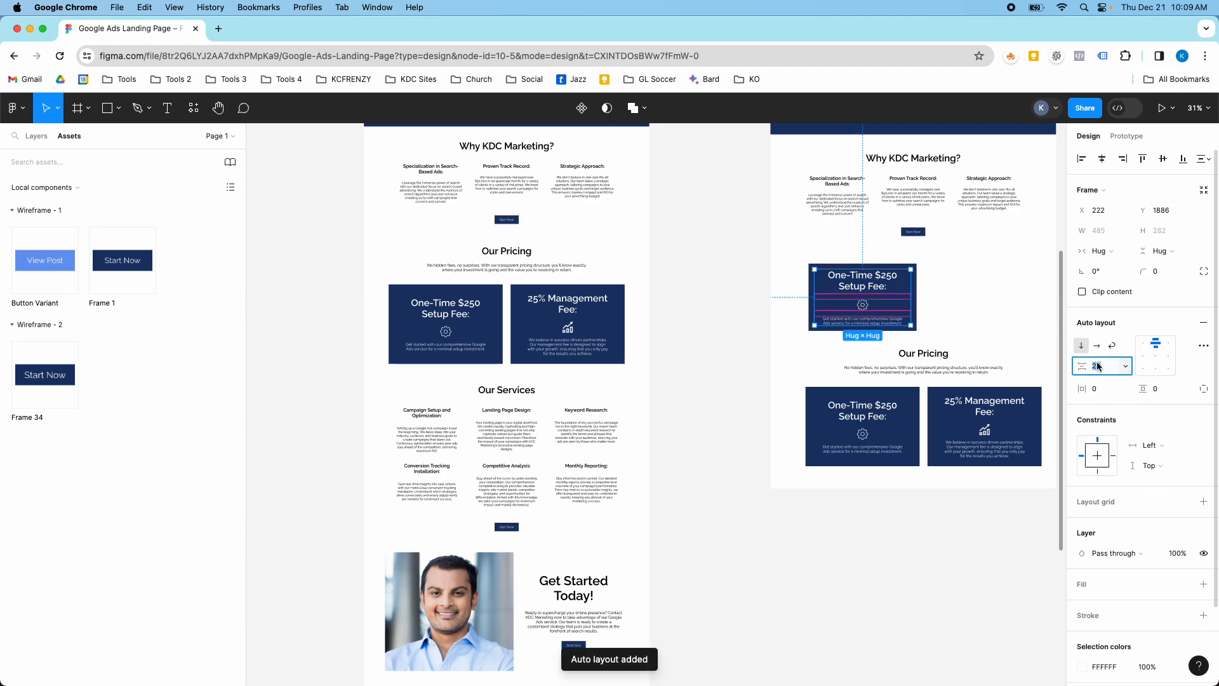
key("Return")
left_click(1006, 309)
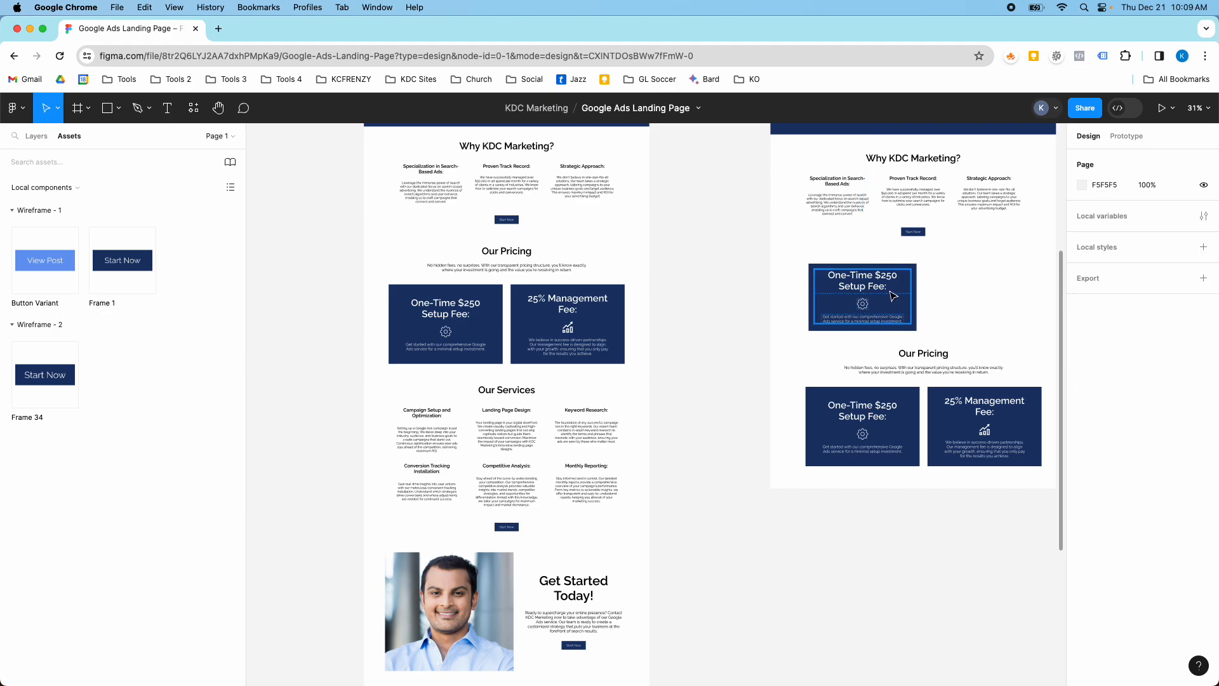
Wrap the stacked content and its navy rectangle in auto layout, and duplicate the resulting card beside it at about X 822, Y 1857
left_click(891, 294)
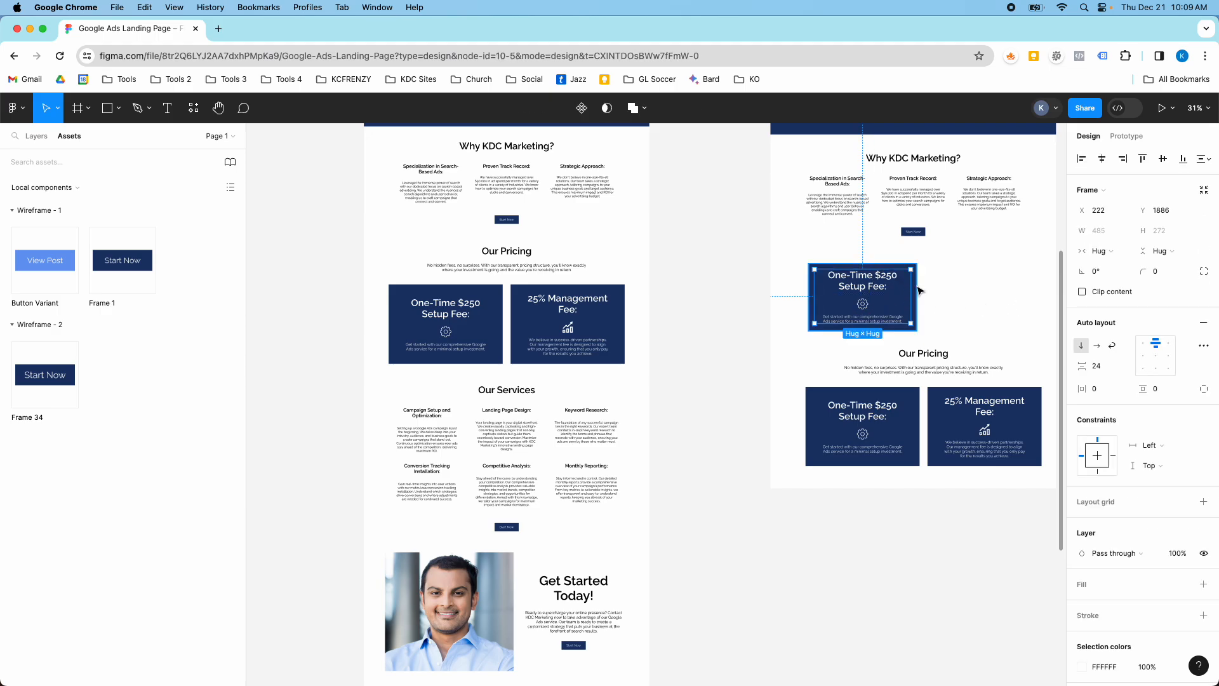
left_click(917, 285, "shift")
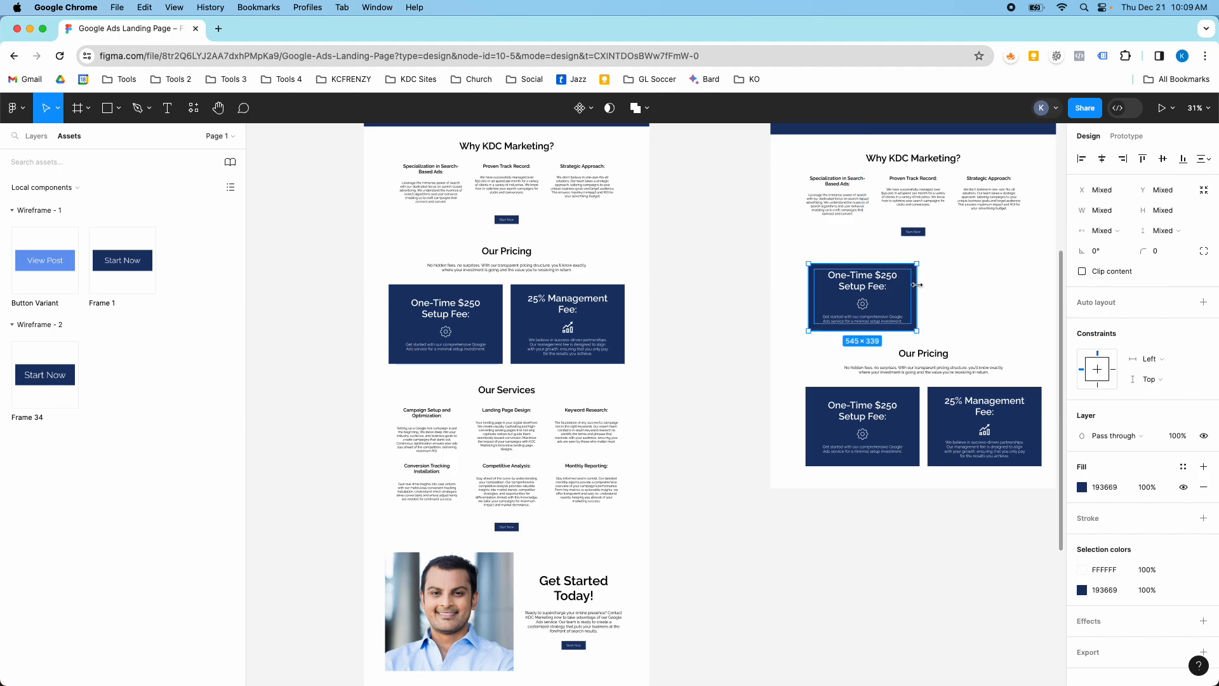
key("shift+a")
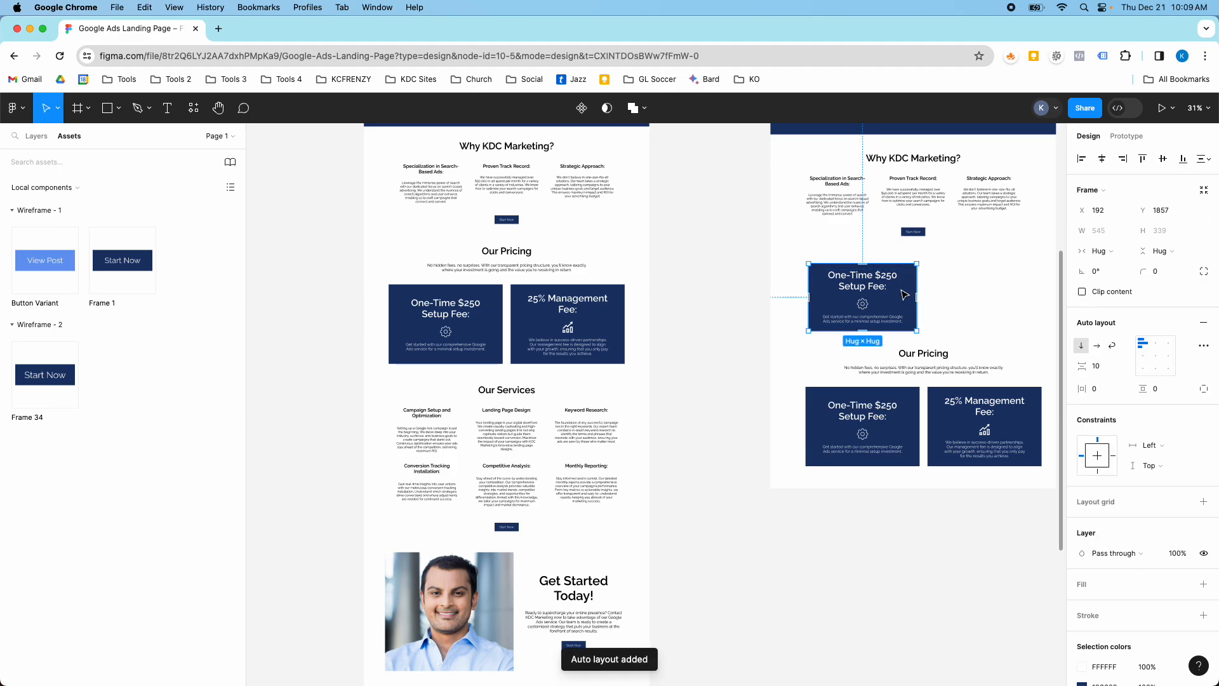
left_click_drag(904, 293, 1016, 299)
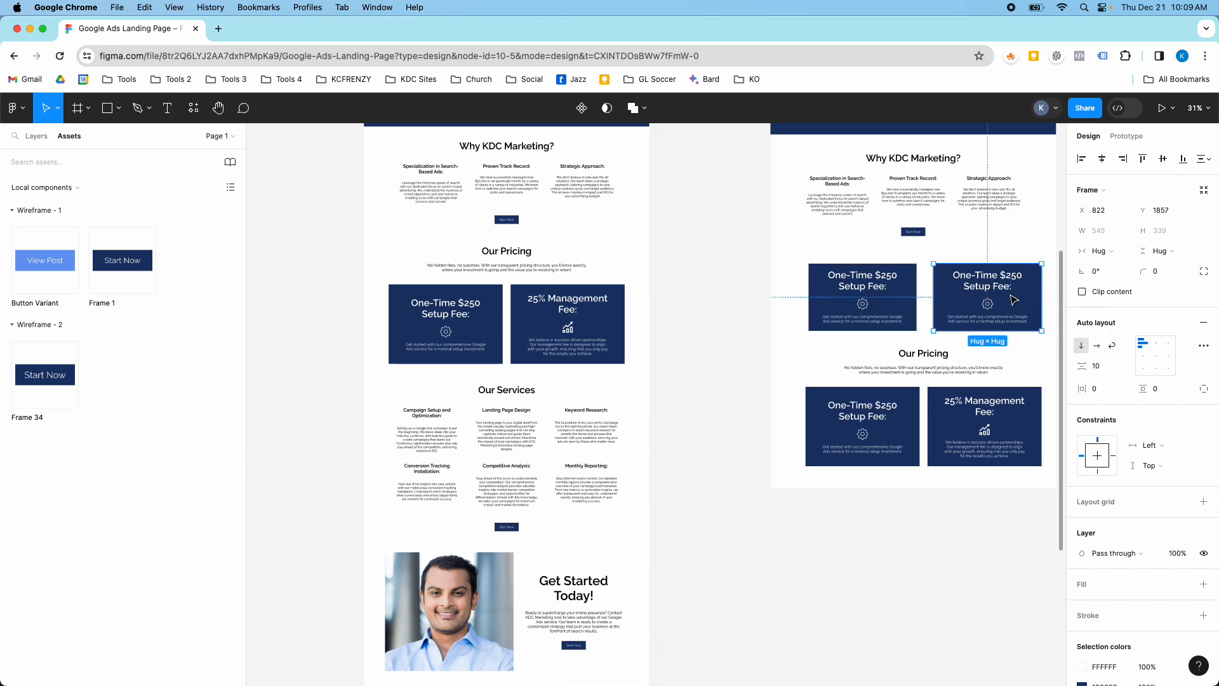
Combine the two new cards in a horizontal auto layout with a spacing of 40, and center the row horizontally in Wireframe - 2
left_click(912, 276, "shift")
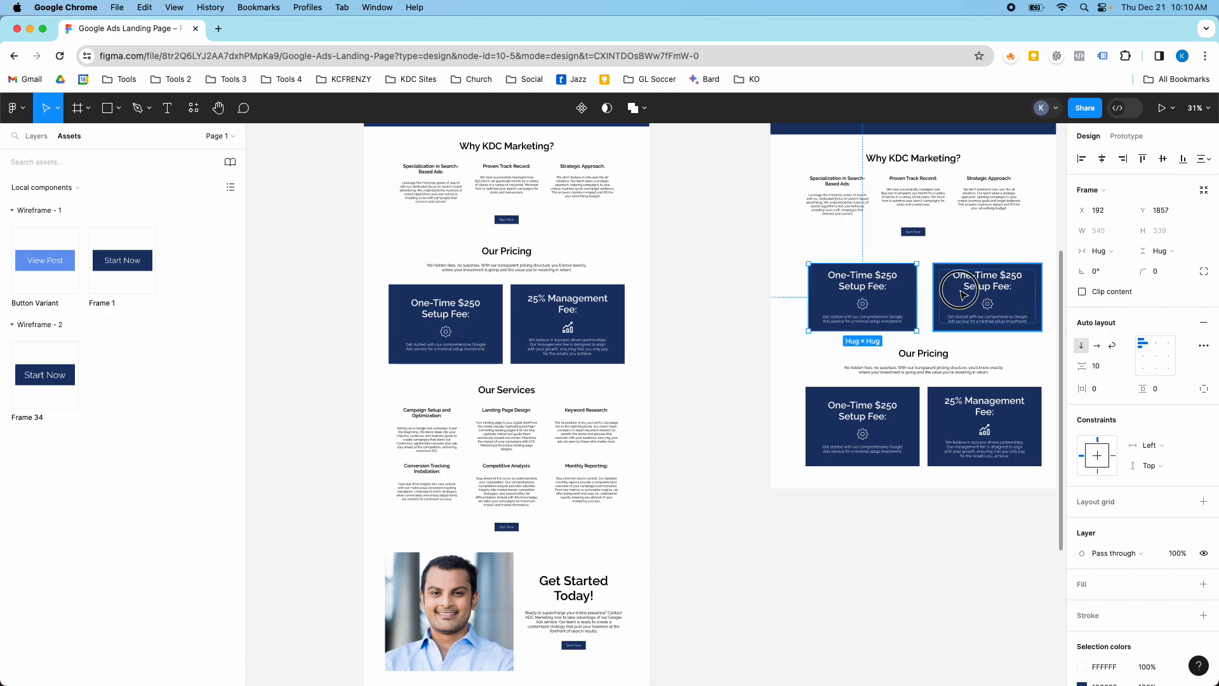
key("shift+a")
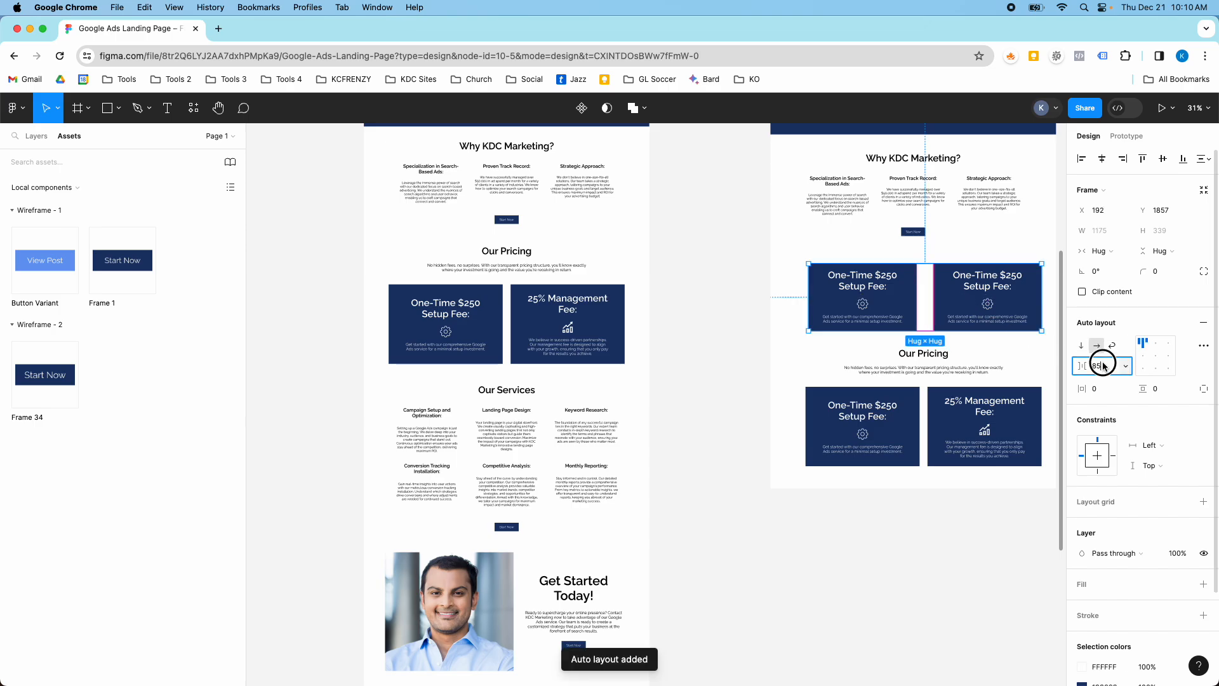
type("24")
key("Return")
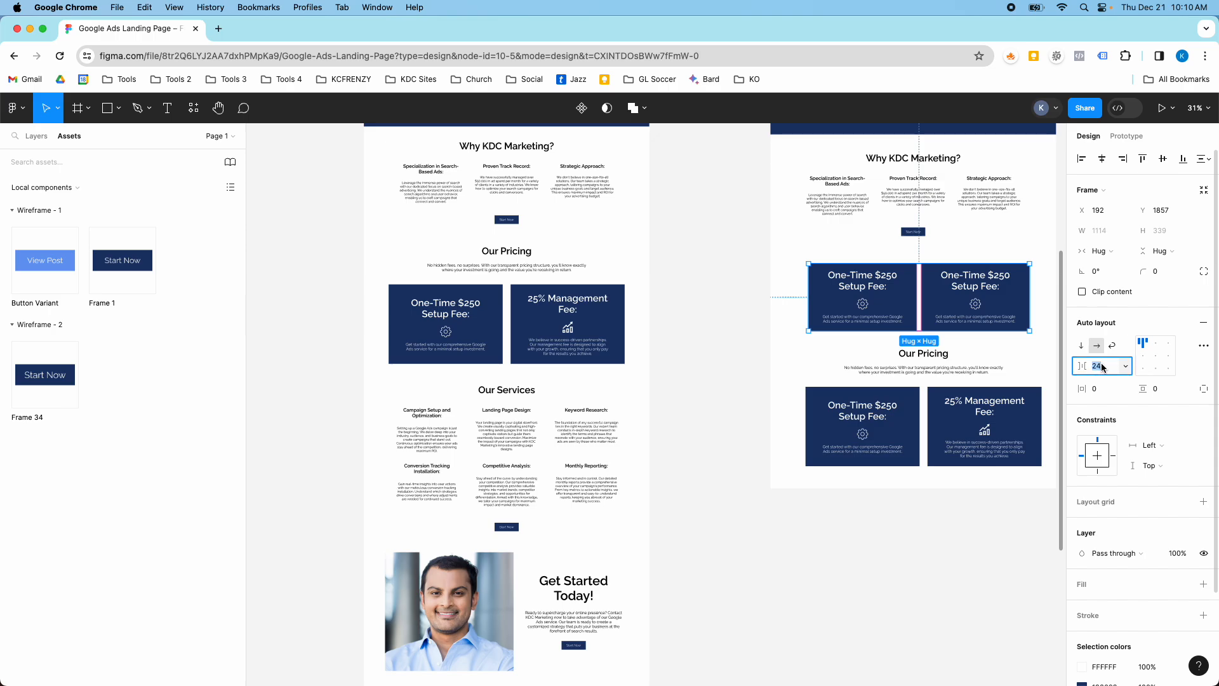
type("40")
key("Return")
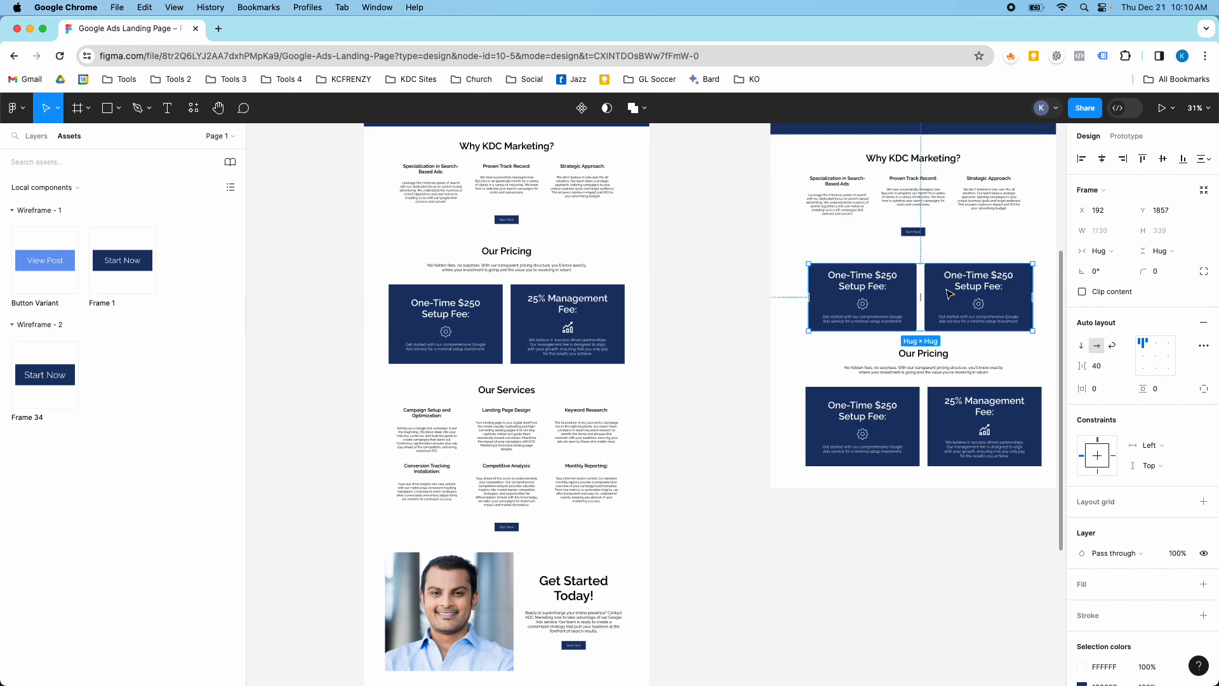
left_click_drag(948, 293, 938, 287)
left_click(1101, 159)
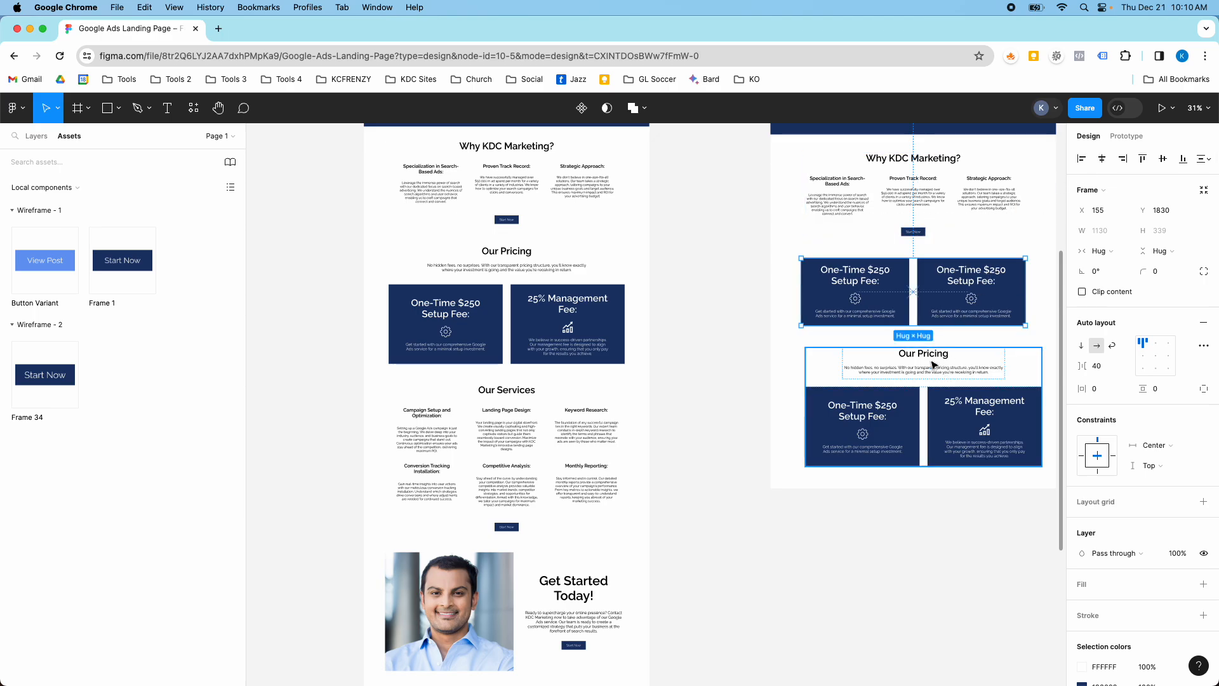
Delete the rebuilt card row and move the copied Our Pricing section into its place, centered horizontally at about X 125, Y 1846
left_click(938, 285)
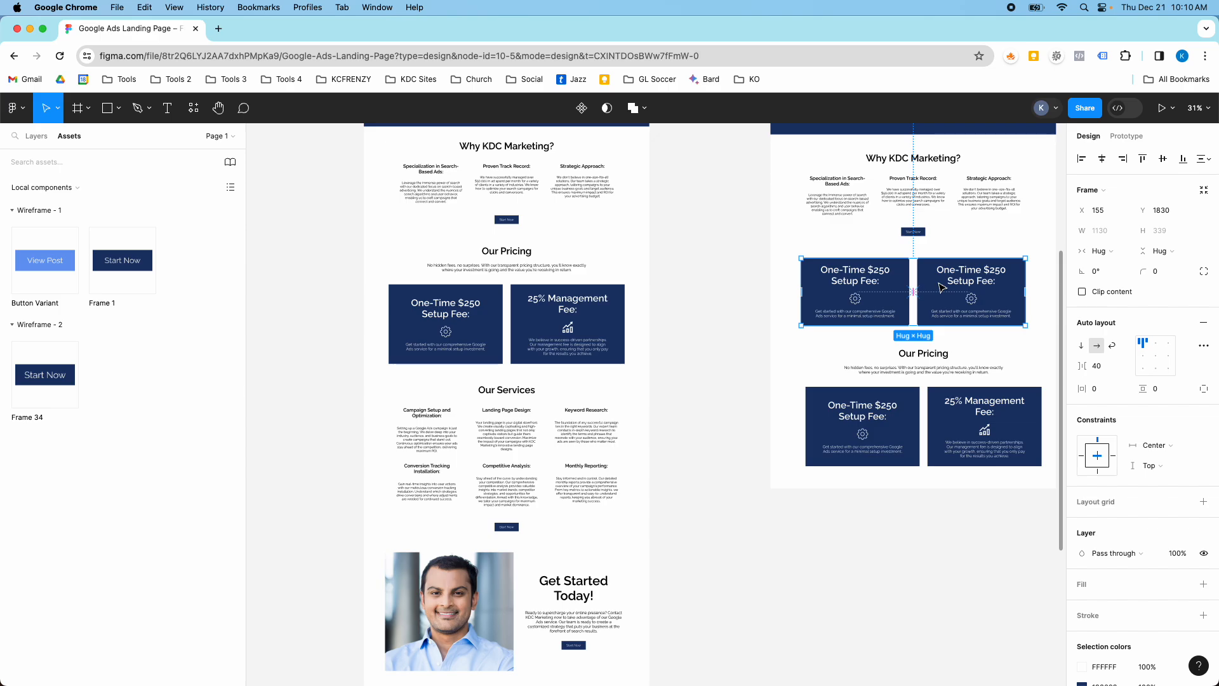
key("Delete")
left_click_drag(921, 381, 919, 302)
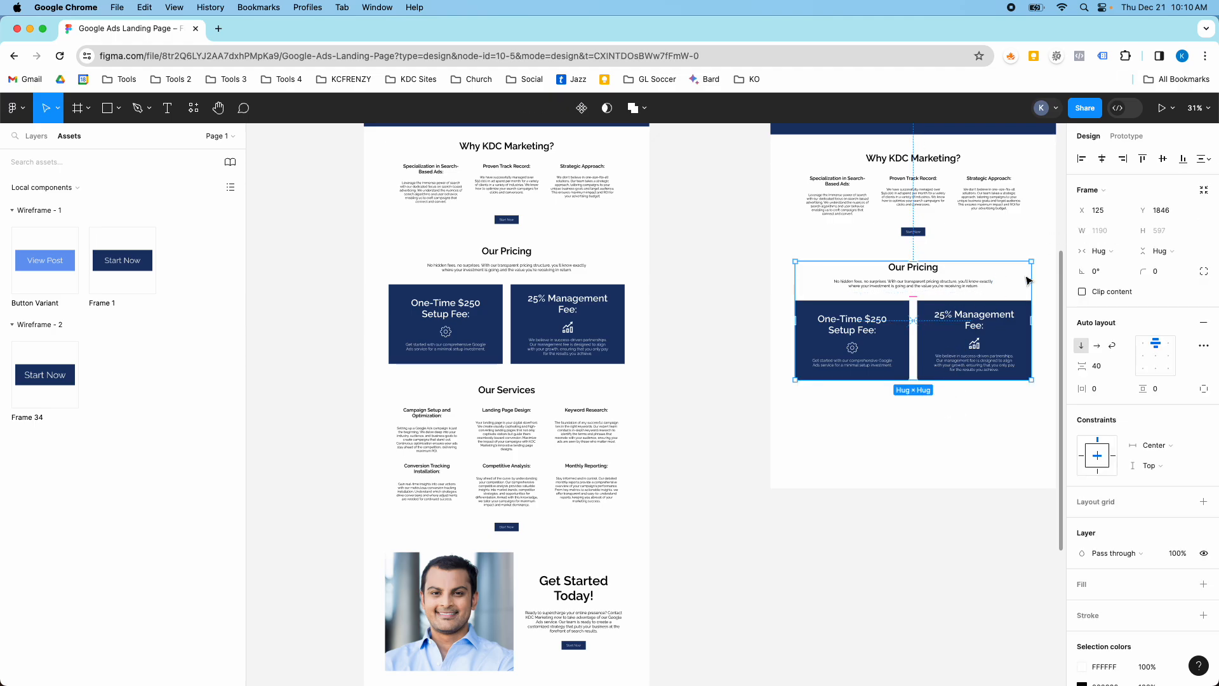
left_click(1101, 165)
Show the layer list and extend Wireframe - 2 downward to a height of about 4889
scroll(917, 329, "down", 5)
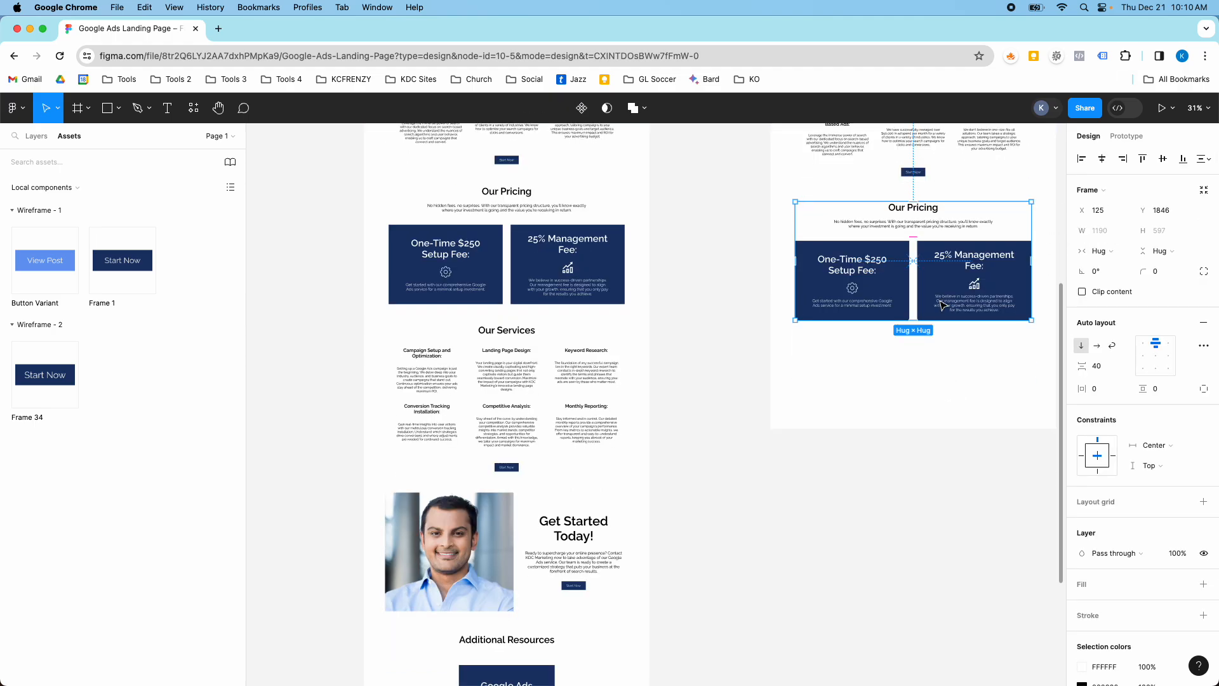
left_click(35, 139)
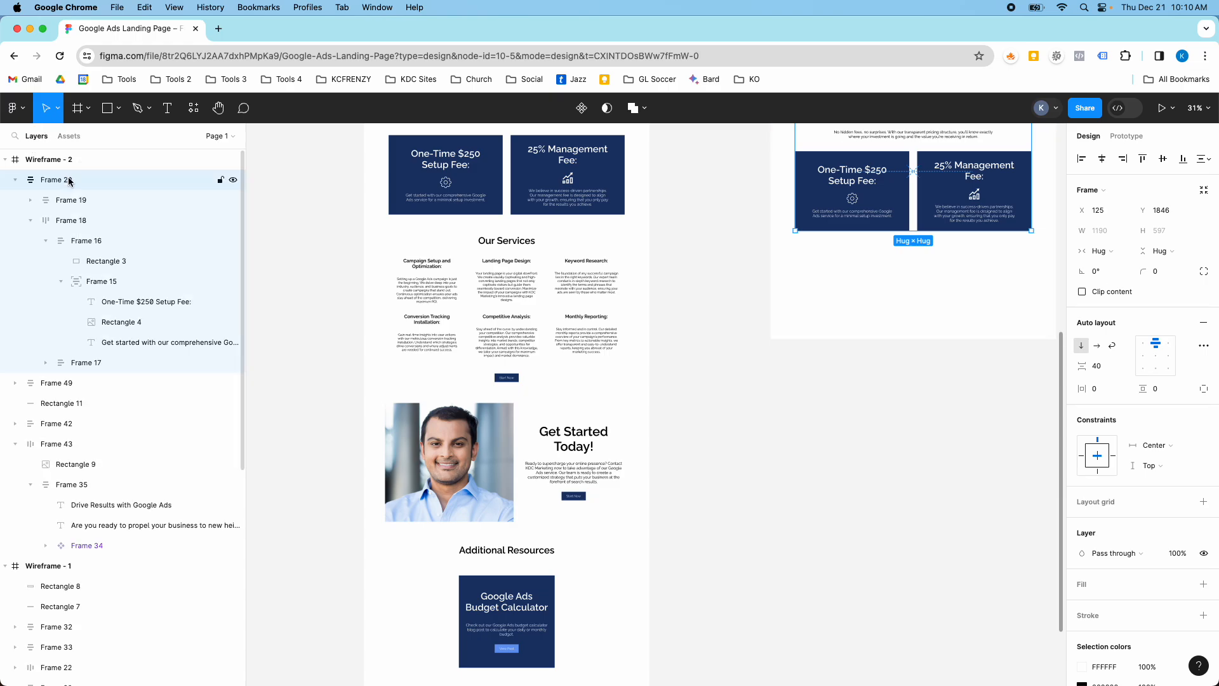
left_click(811, 343)
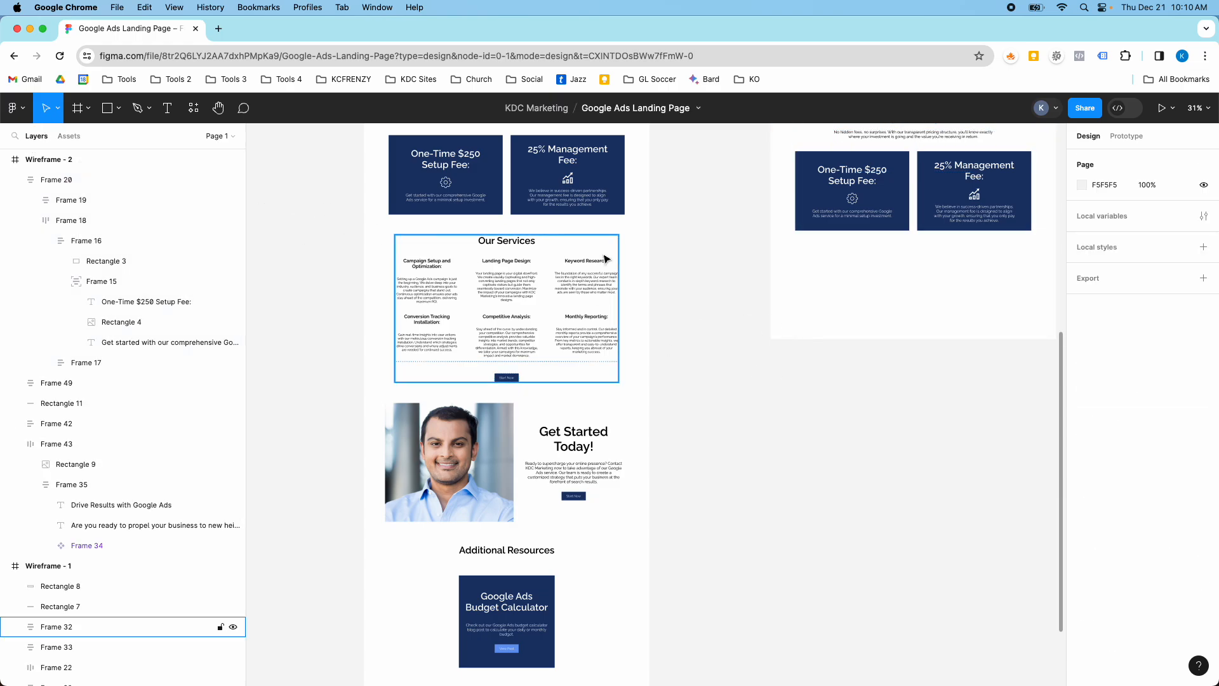
left_click(814, 337)
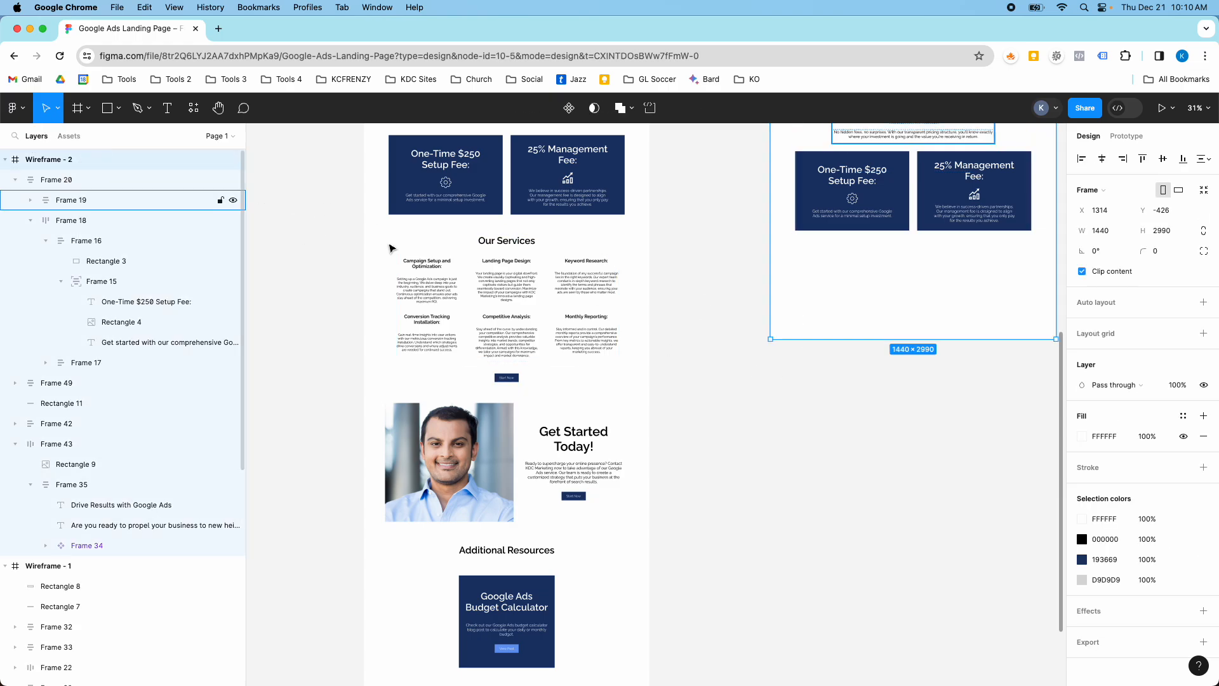
left_click_drag(816, 339, 821, 601)
scroll(844, 569, "down", 5)
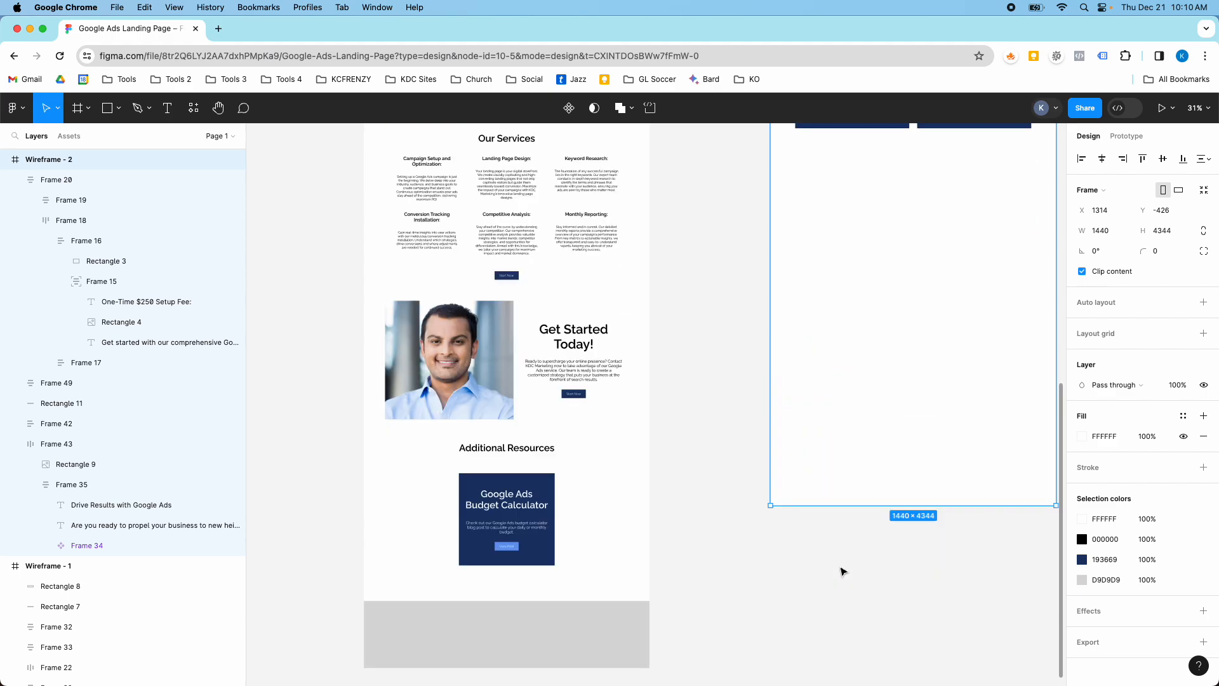
left_click_drag(835, 430, 825, 536)
Copy the Our Services section from Wireframe - 1 to below Our Pricing in Wireframe - 2, at about X 157, Y 2526
scroll(827, 501, "up", 8)
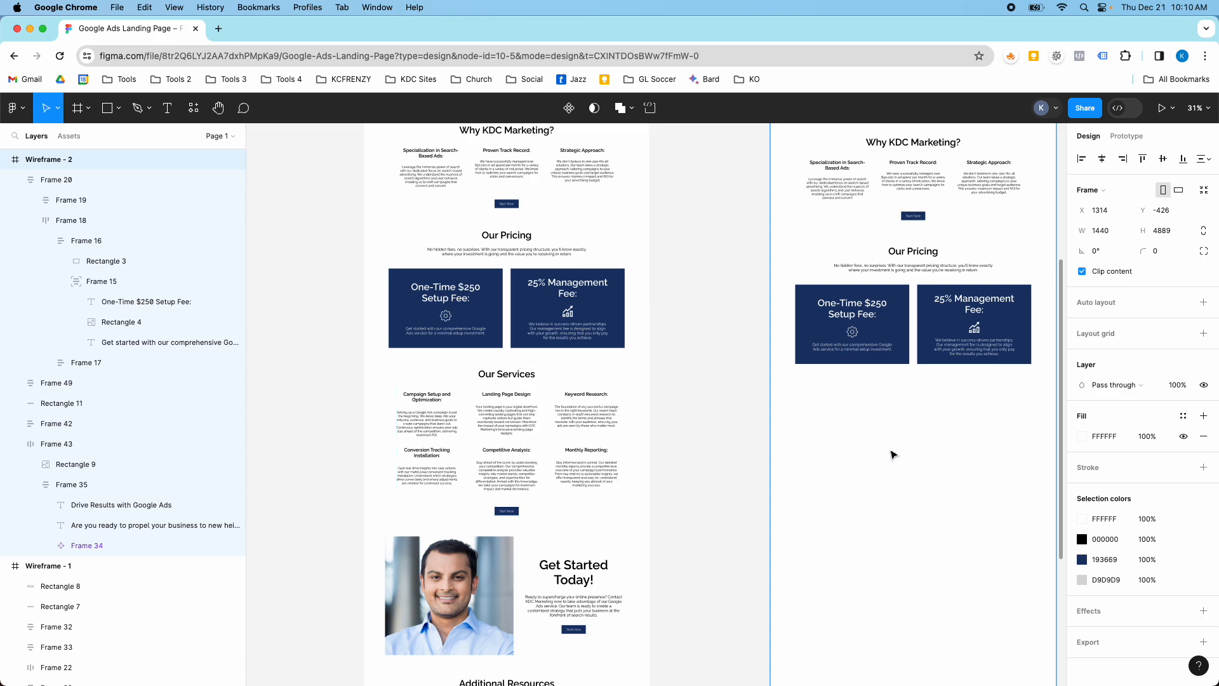
scroll(892, 453, "up", 10)
scroll(902, 448, "down", 7)
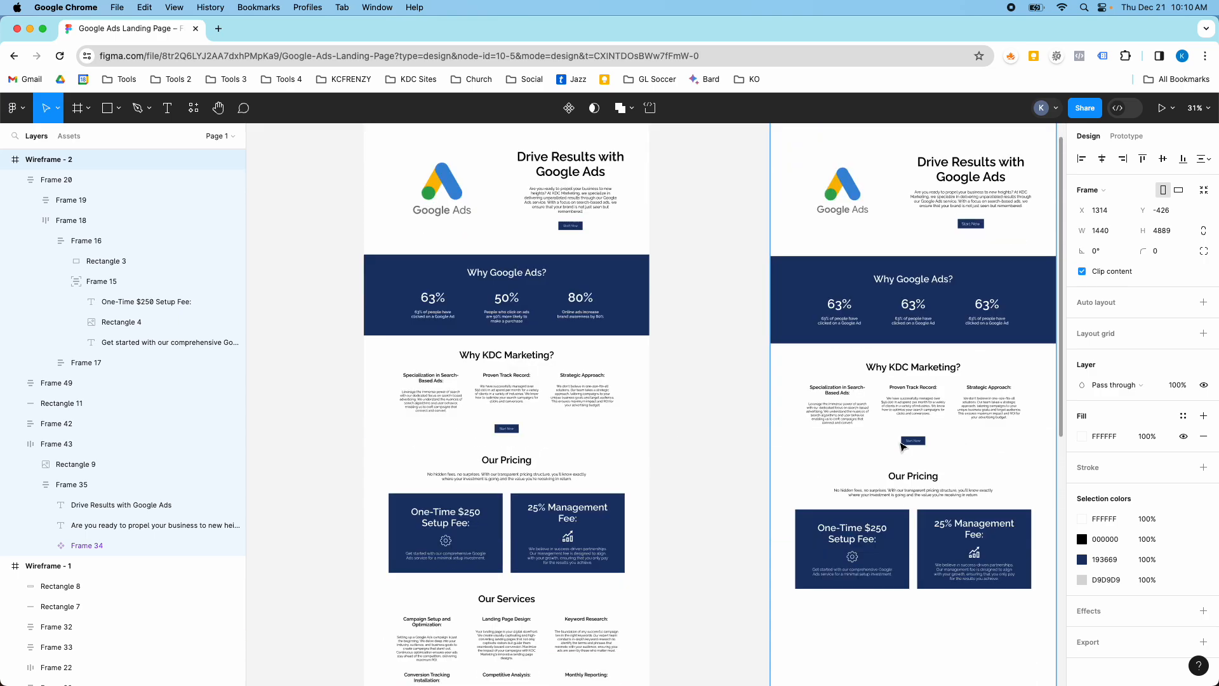
scroll(903, 448, "down", 2)
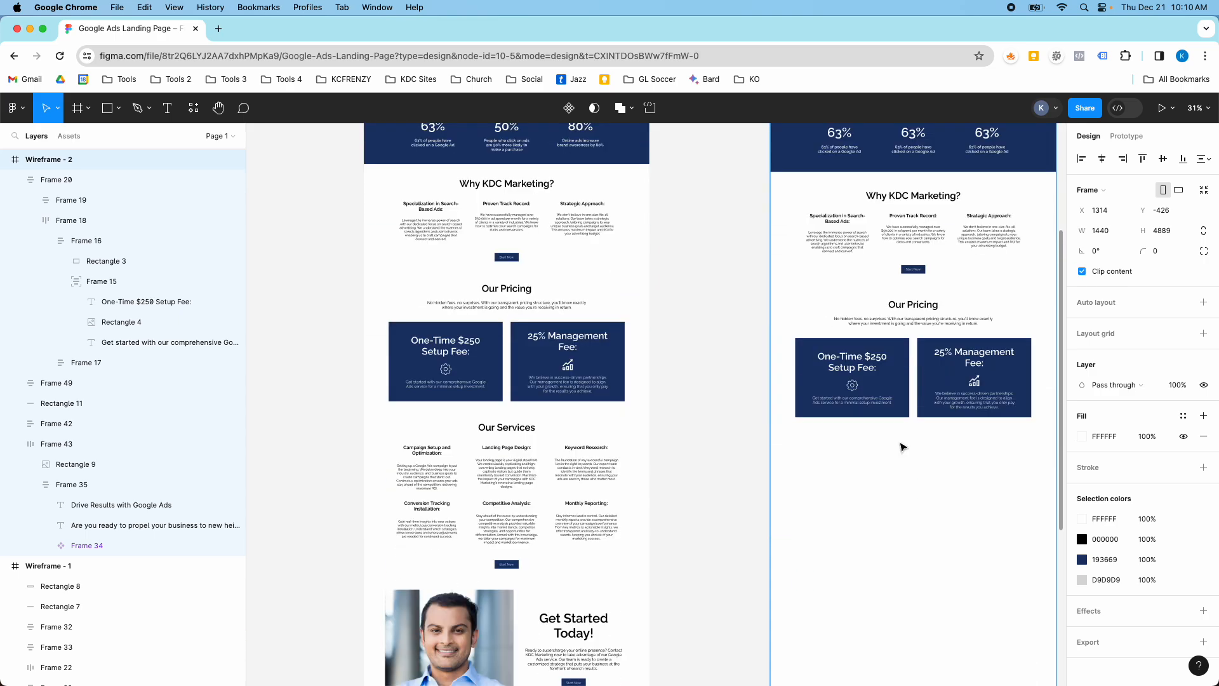
scroll(533, 367, "down", 4)
left_click(533, 367)
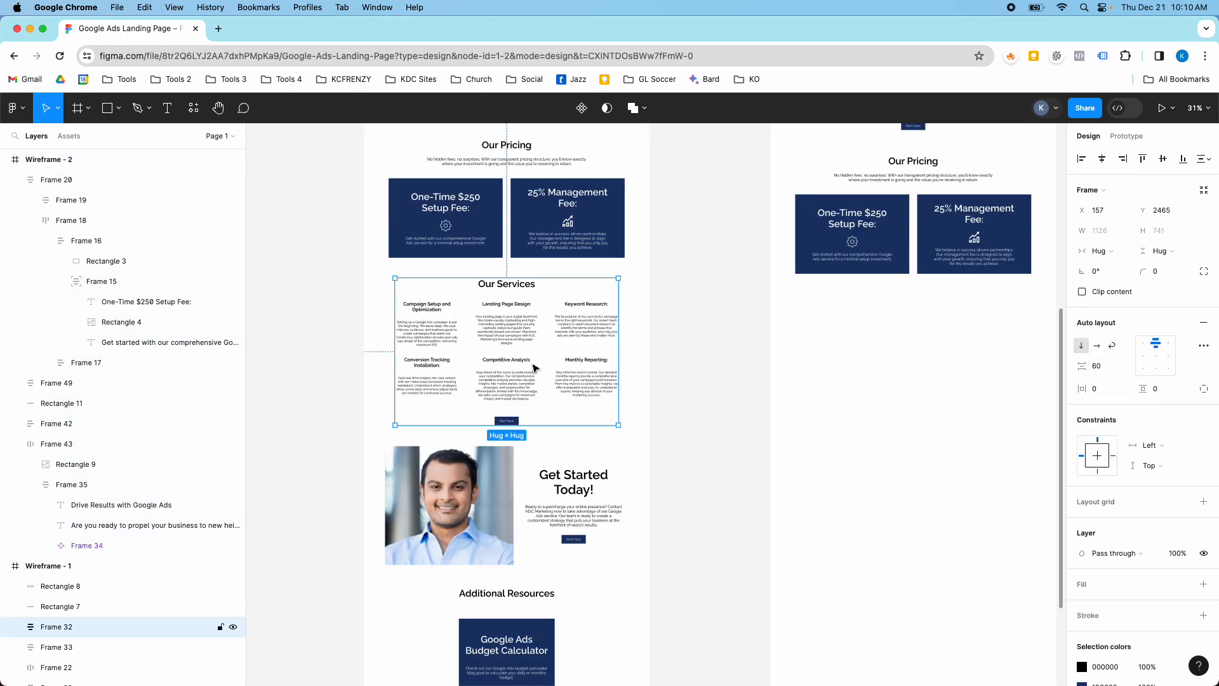
left_click_drag(544, 366, 946, 377)
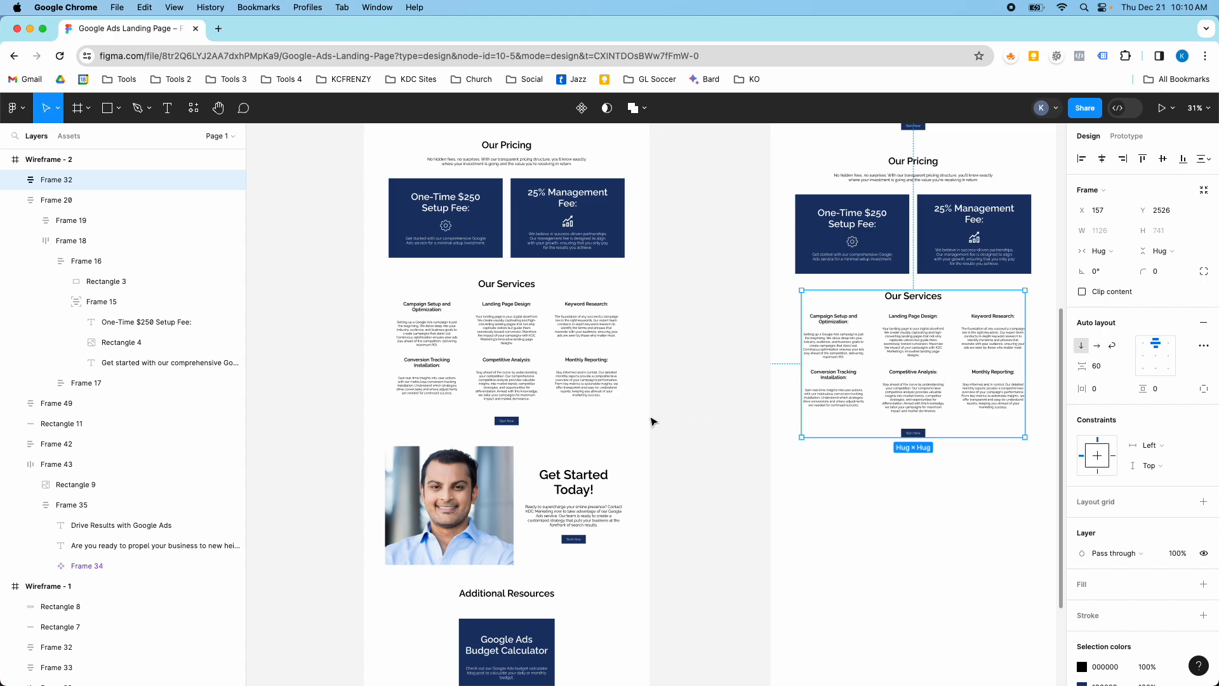
Copy the Get Started Today! section from Wireframe - 1 to below Our Services in Wireframe - 2, centered horizontally at about Y 3395
left_click_drag(495, 477, 900, 507)
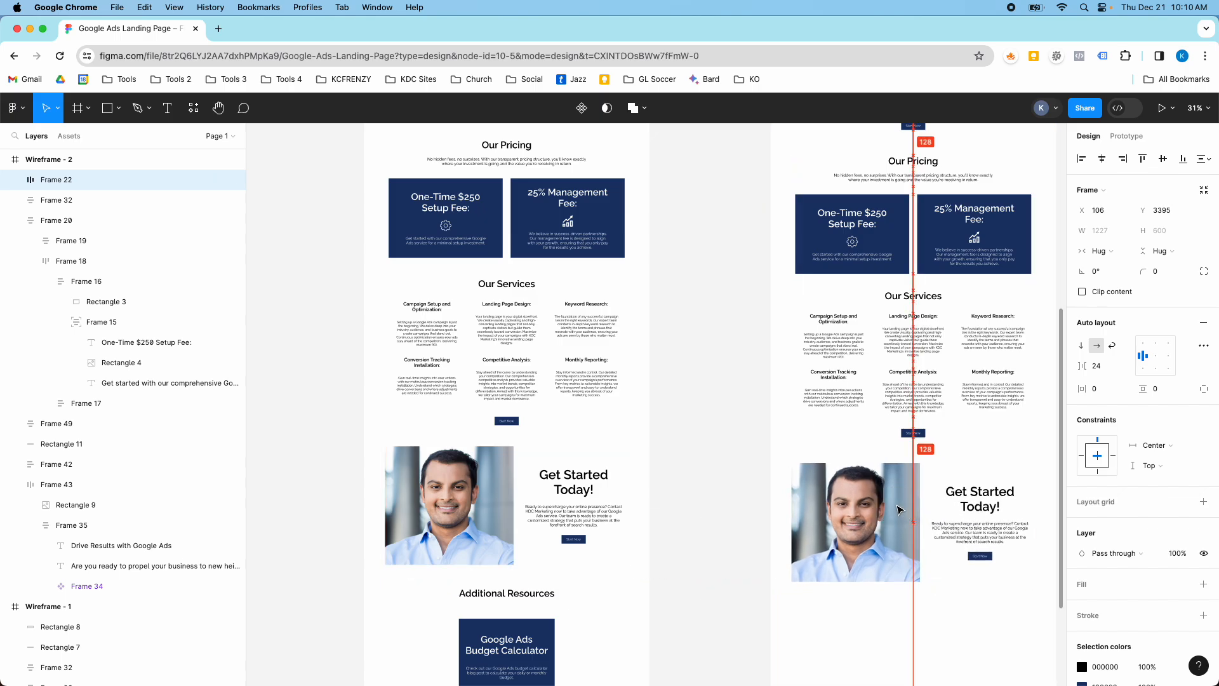
left_click(1100, 162)
scroll(979, 247, "up", 5)
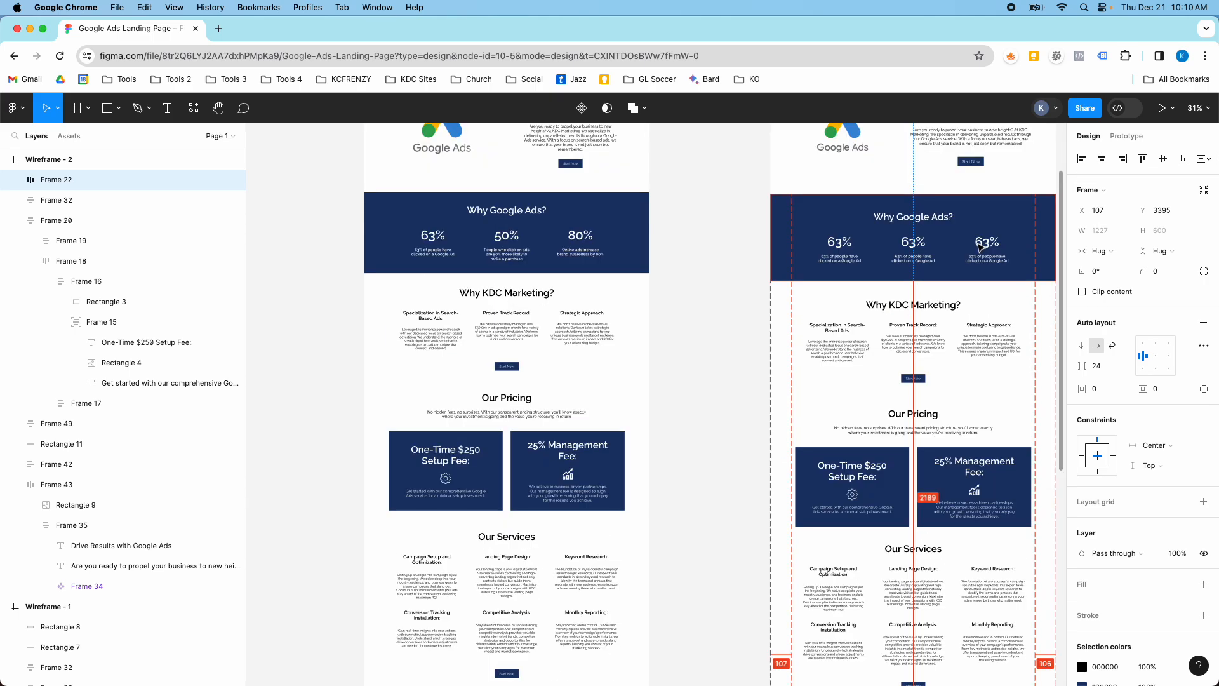
scroll(898, 503, "up", 5)
scroll(897, 503, "up", 3)
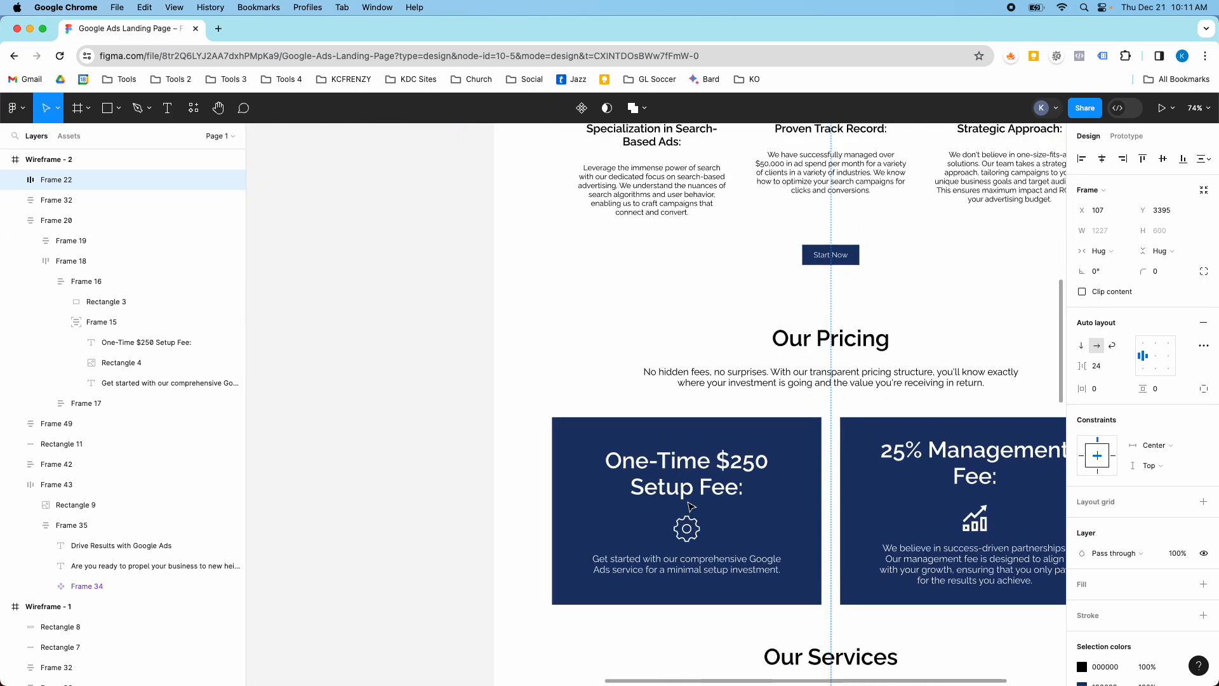
Review the sections of Wireframe - 2 from the hero to Get Started Today! and compare them with Wireframe - 1
scroll(794, 492, "down", 3)
scroll(697, 483, "up", 1)
scroll(696, 482, "up", 6)
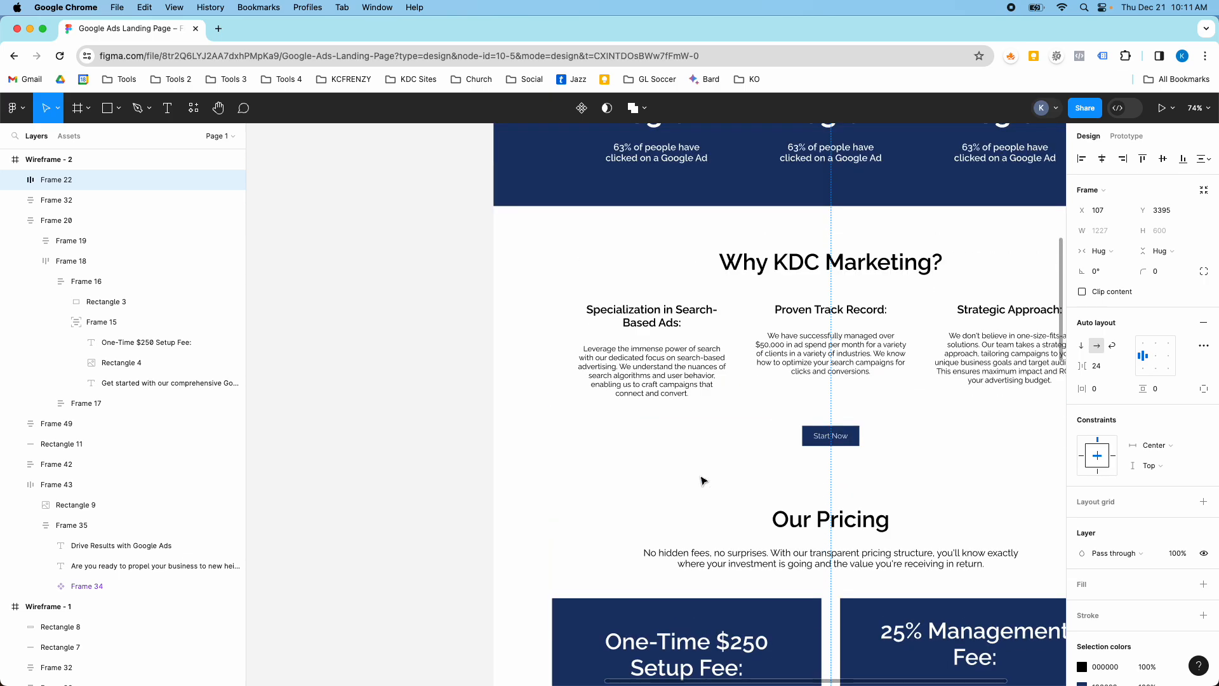
scroll(710, 471, "up", 3)
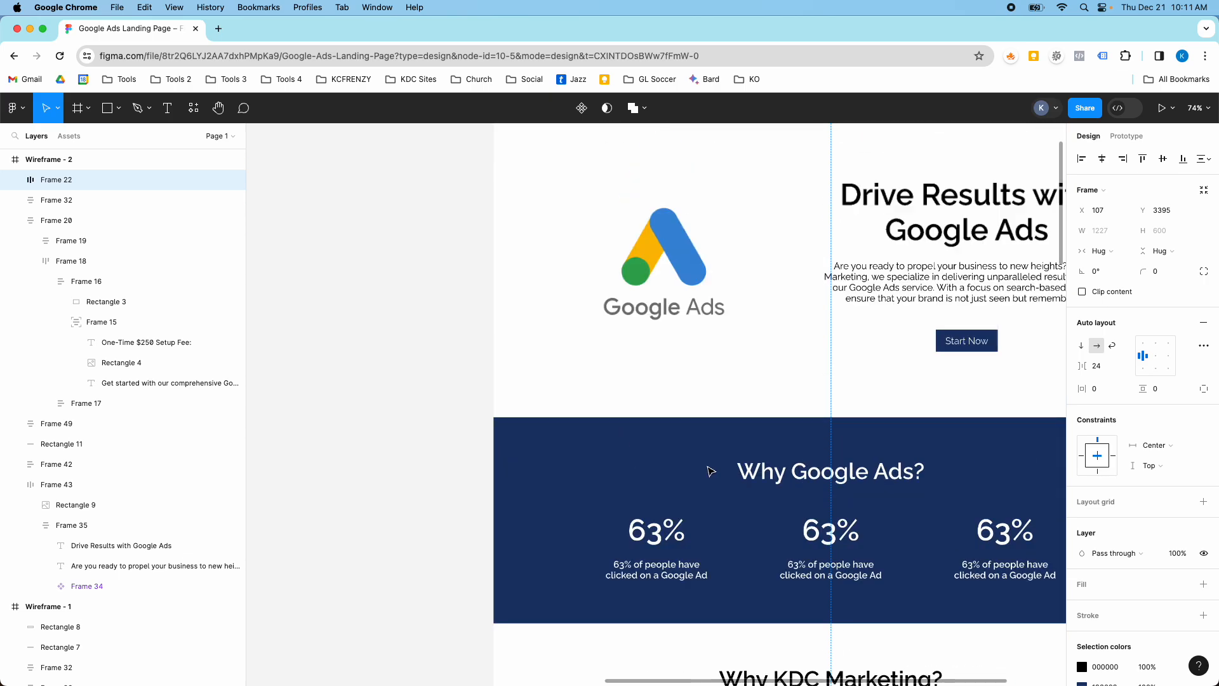
scroll(713, 468, "down", 3)
scroll(719, 441, "up", 7)
scroll(700, 330, "down", 20)
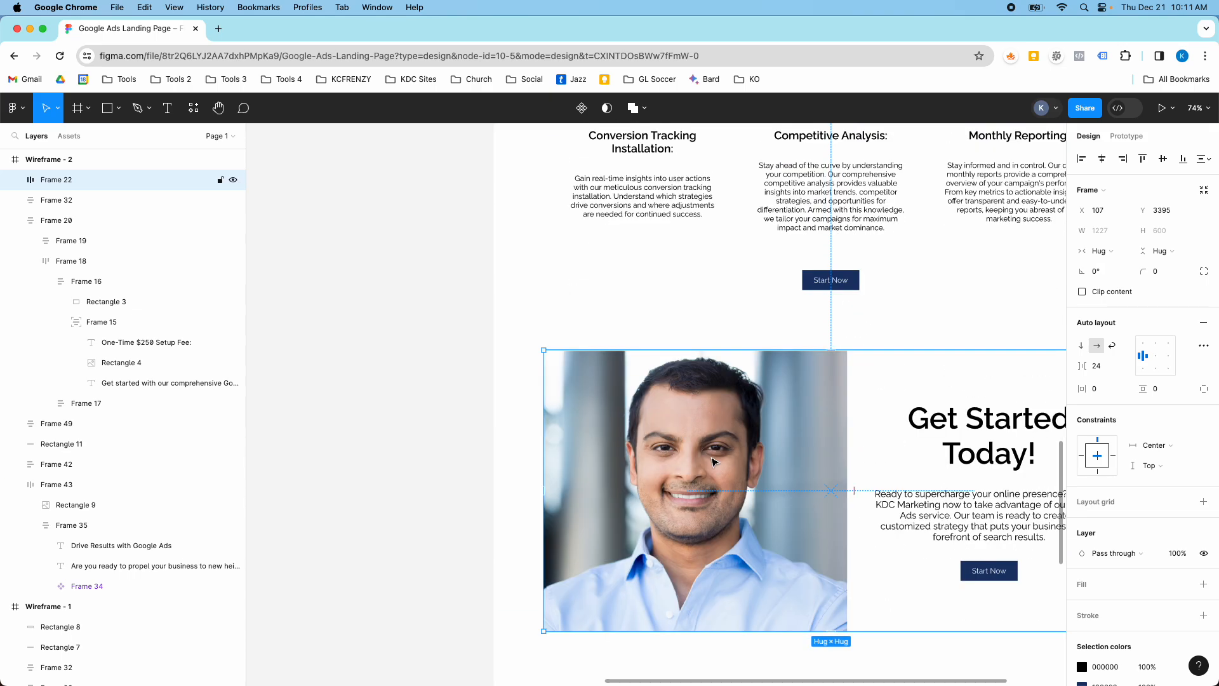
scroll(713, 461, "down", 5)
scroll(493, 509, "down", 3)
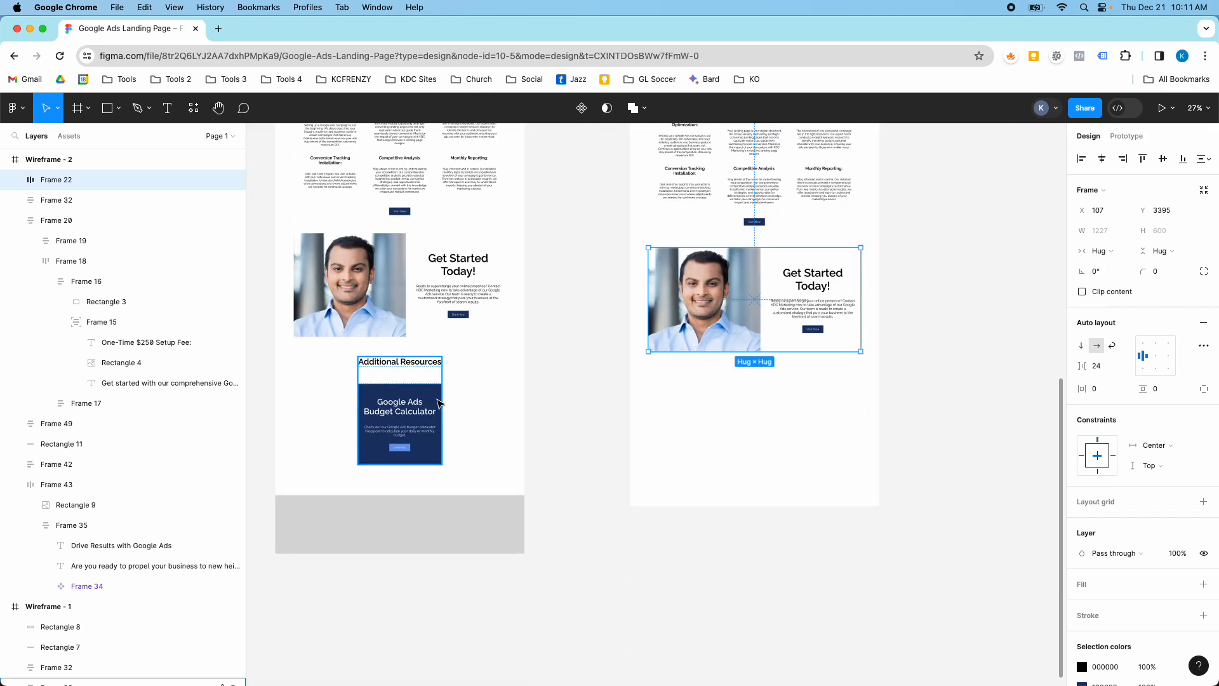
scroll(523, 408, "up", 3)
scroll(571, 284, "up", 10)
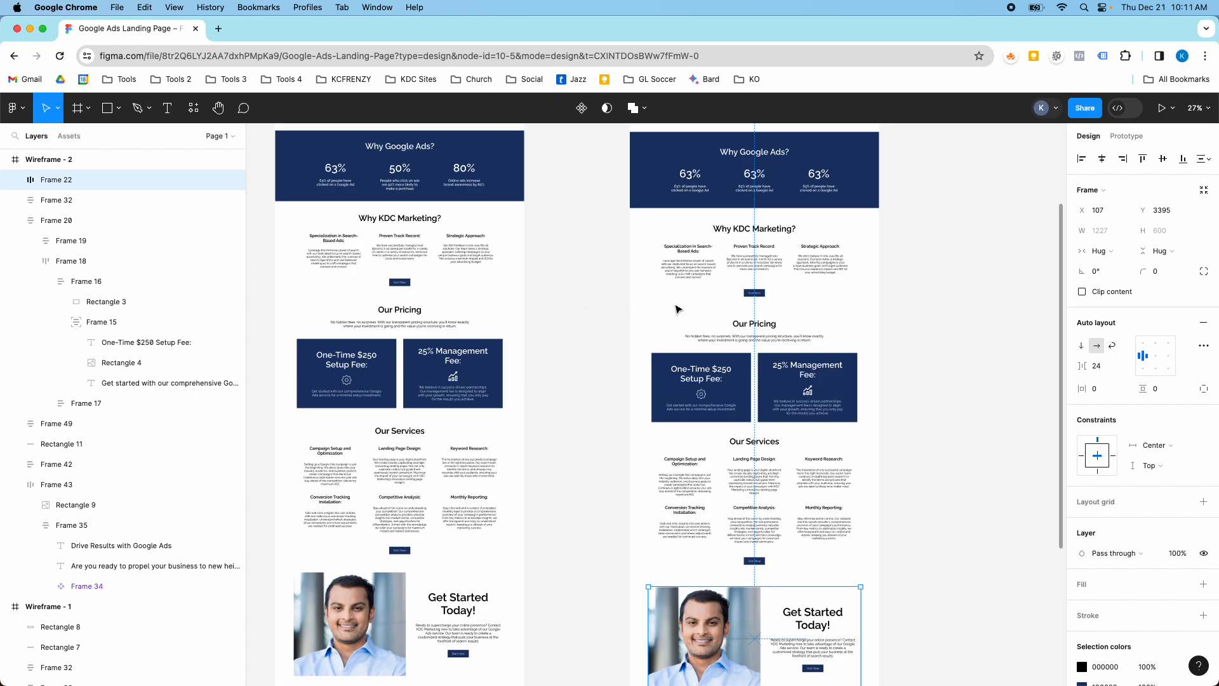
Copy the Additional Resources section from Wireframe - 1 to below Get Started Today! in Wireframe - 2, centered horizontally at about Y 4078
scroll(645, 254, "down", 8)
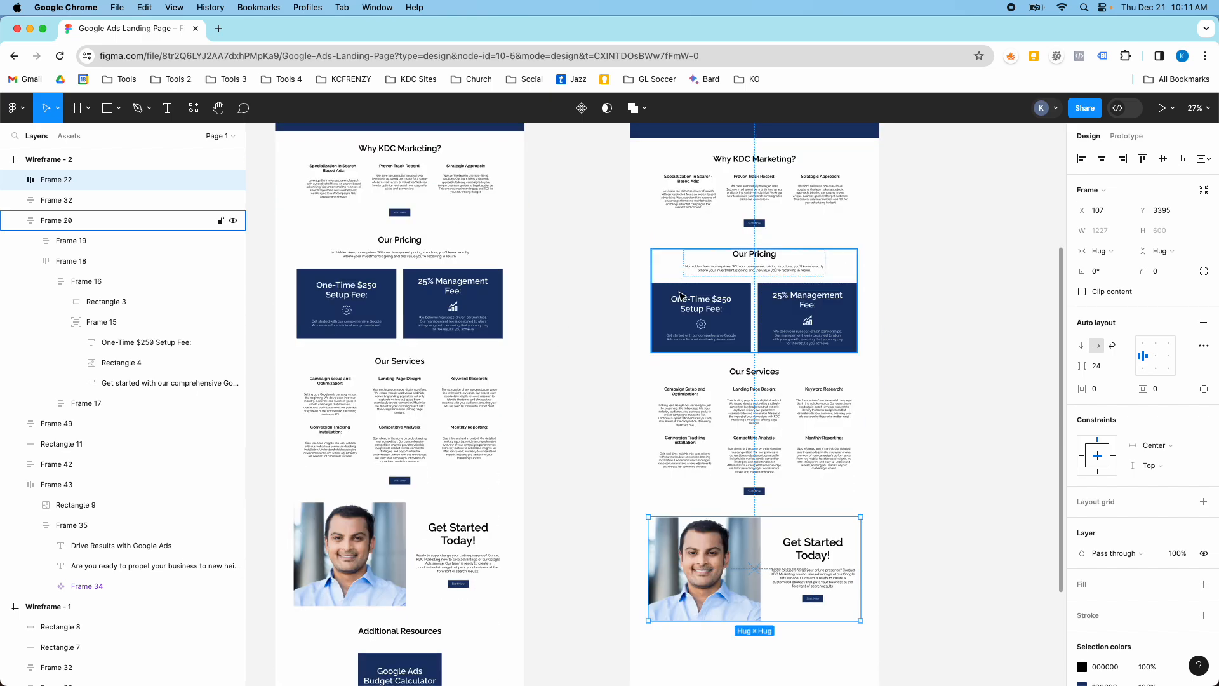
left_click(423, 484)
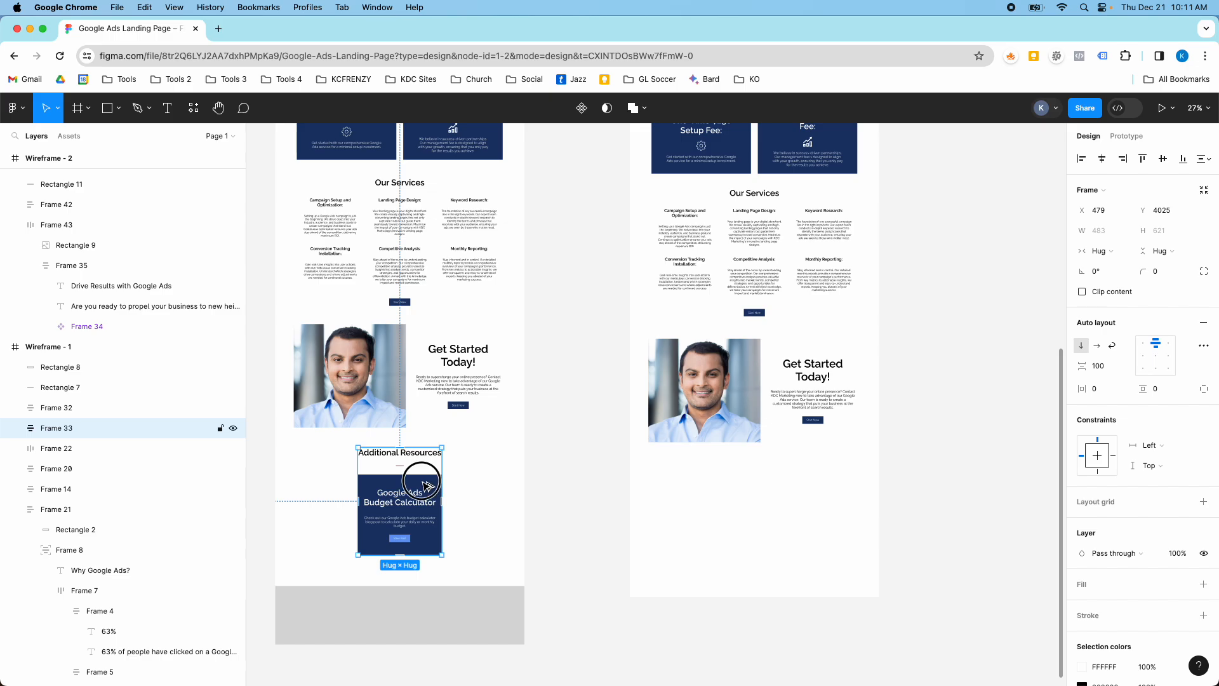
left_click_drag(424, 484, 785, 497)
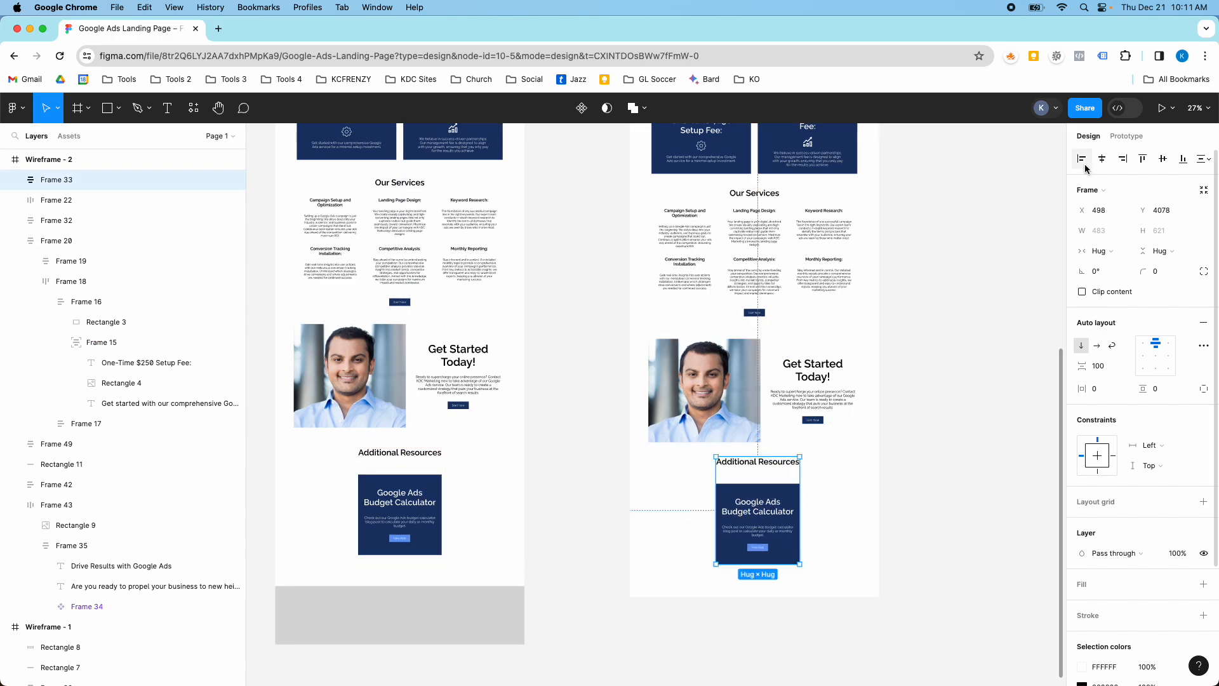
Even out the section spacing in Wireframe - 2 by moving Get Started Today! slightly up and Our Services slightly down
left_click(787, 364)
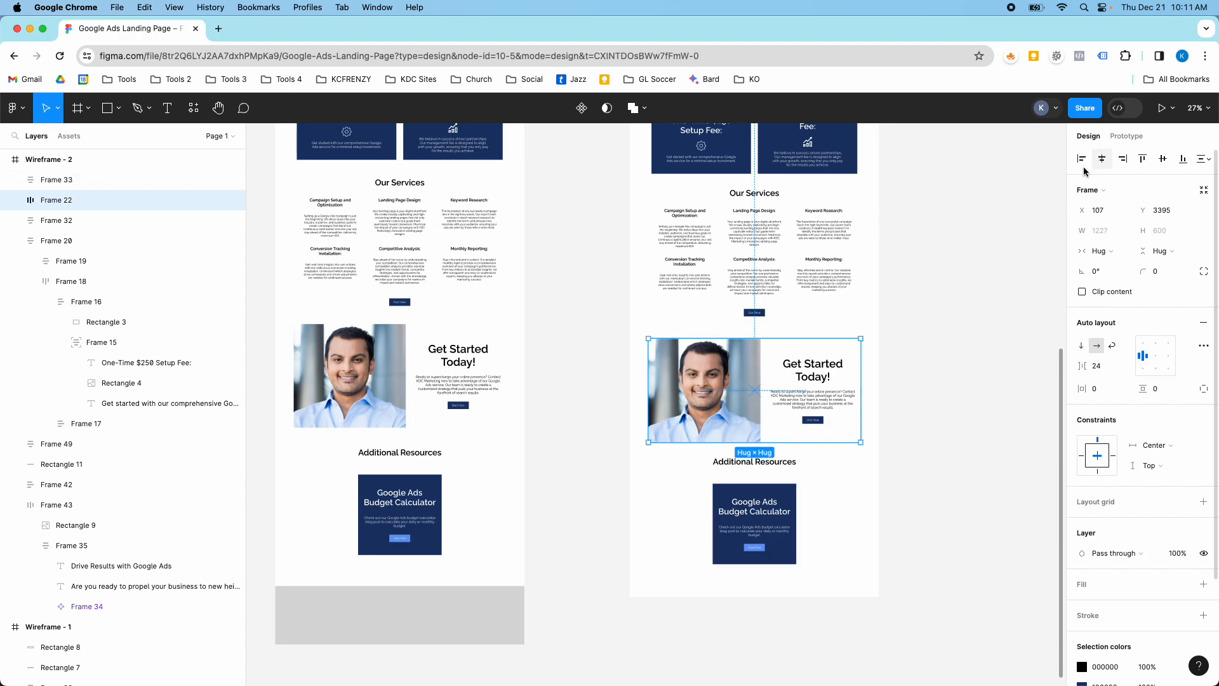
left_click_drag(785, 365, 770, 355)
left_click(744, 505)
scroll(741, 308, "up", 1)
left_click(748, 266)
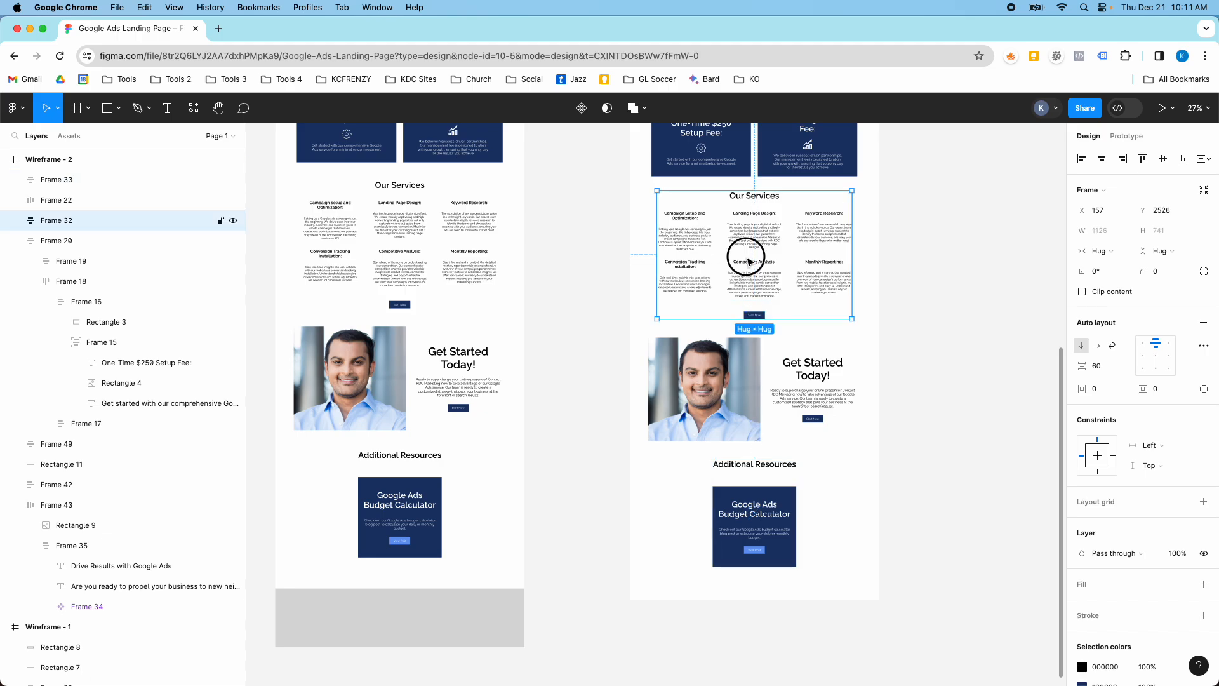
left_click_drag(748, 259, 759, 277)
scroll(747, 257, "up", 3)
scroll(759, 277, "up", 3)
left_click(758, 303)
scroll(758, 292, "up", 1)
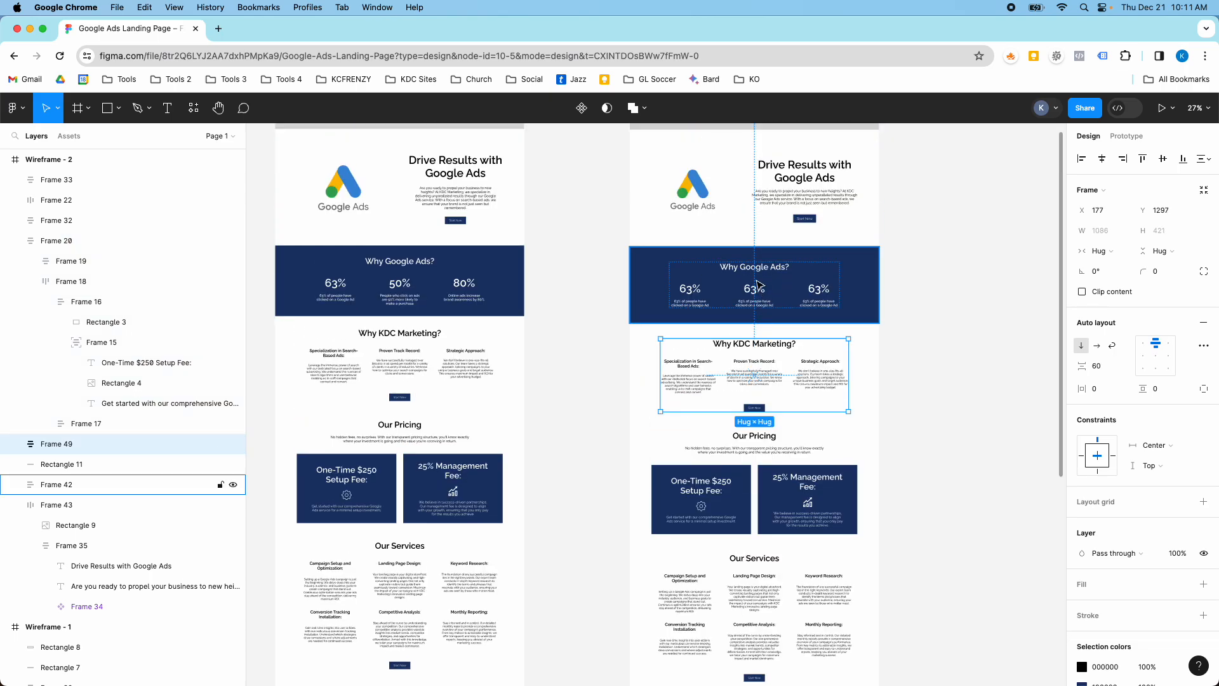
Extend Wireframe - 2 downward to a height of about 5304 to make room for a footer
scroll(736, 343, "down", 10)
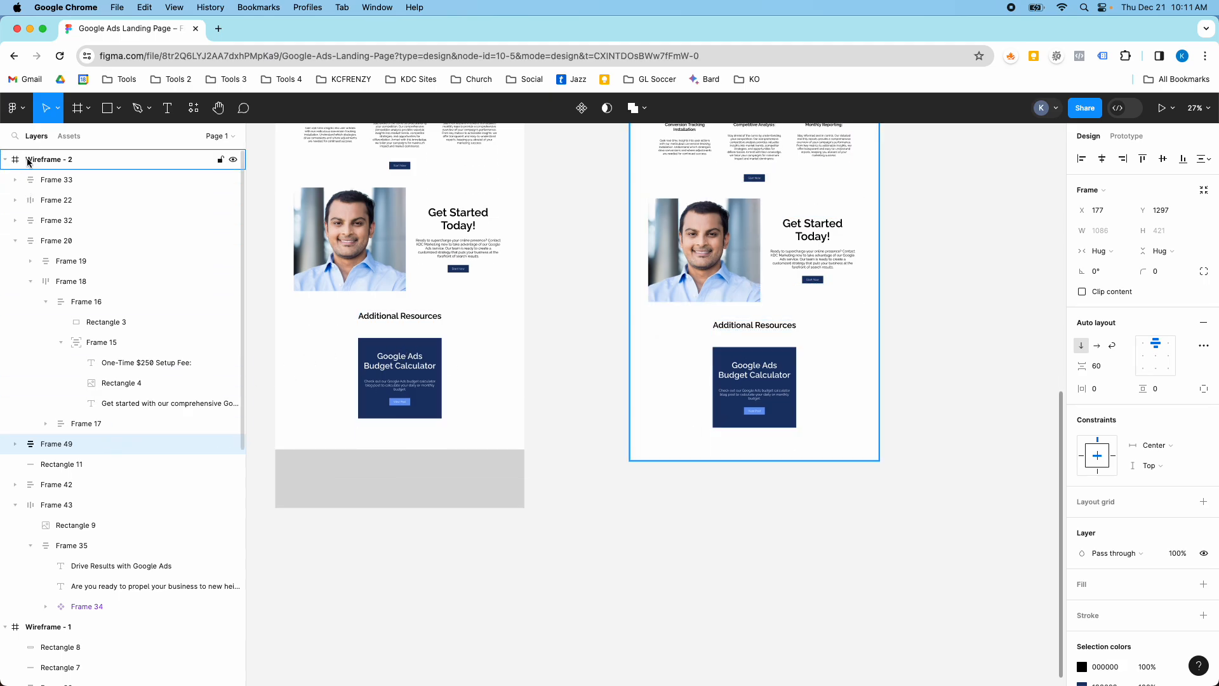
left_click(654, 448)
left_click_drag(669, 487, 670, 531)
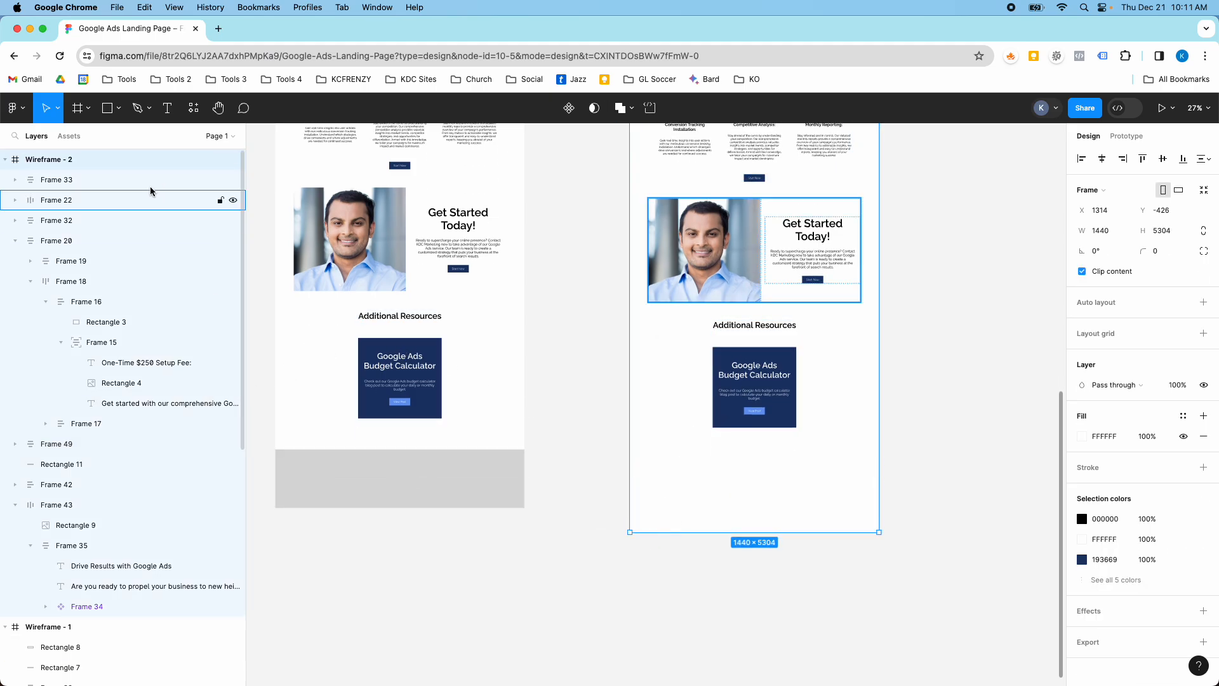
Draw a full-width footer rectangle of about 1440 × 393 along the lower edge of Wireframe - 2
left_click(126, 111)
left_click(118, 110)
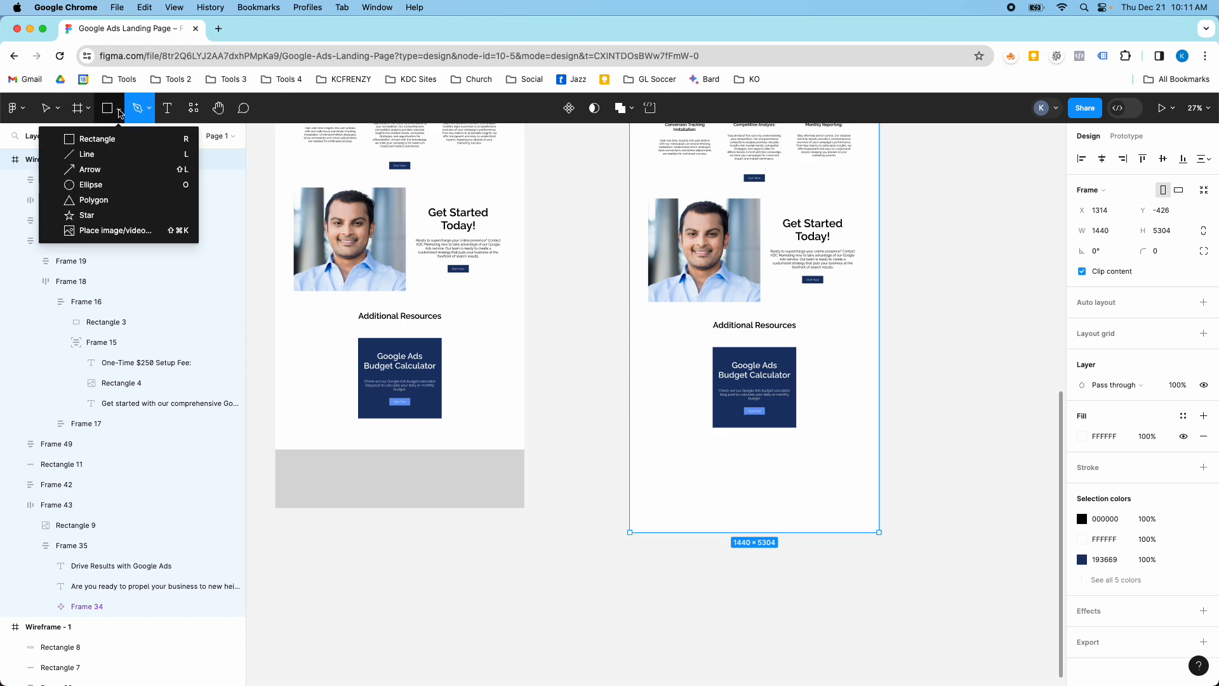
left_click(118, 110)
left_click(118, 111)
left_click(131, 140)
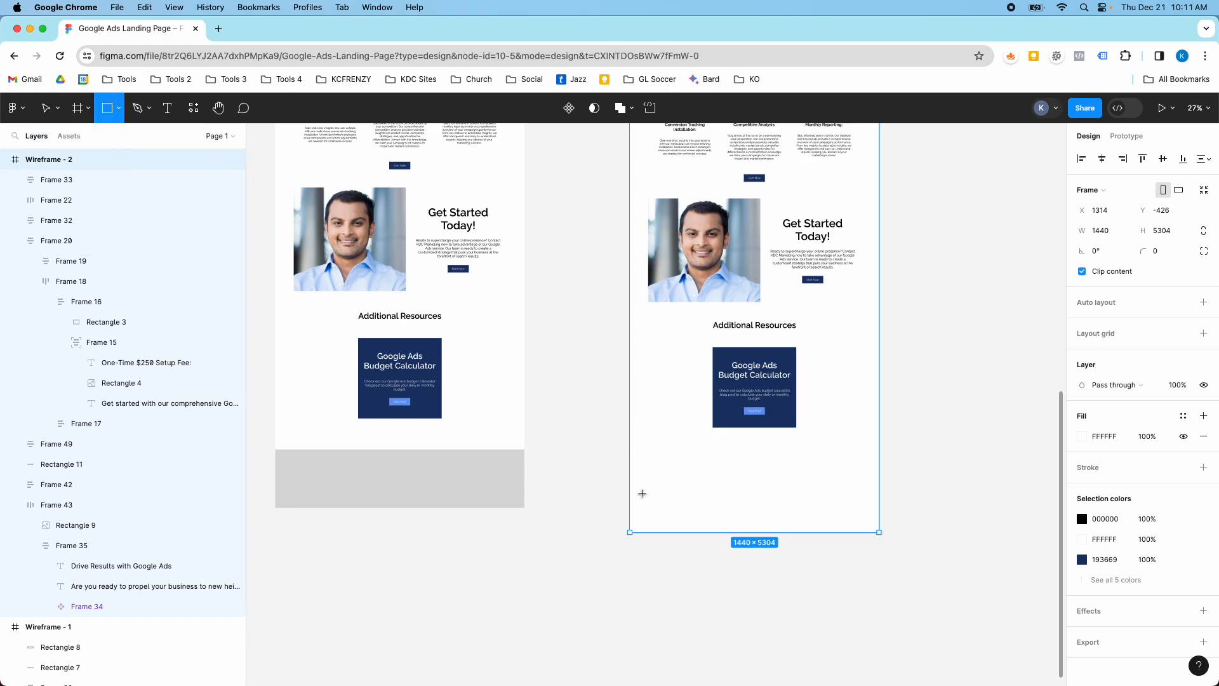
left_click_drag(635, 467, 880, 532)
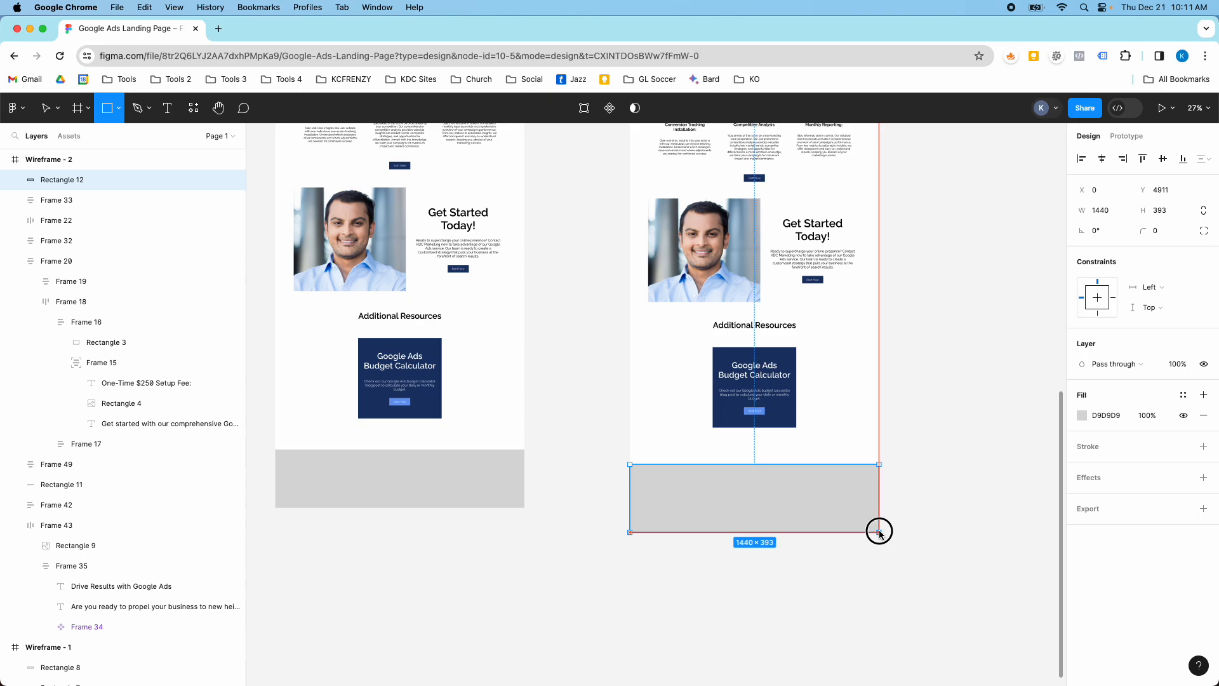
left_click(832, 400)
Export the Wireframe - 2 frame as a PDF
scroll(831, 403, "up", 10)
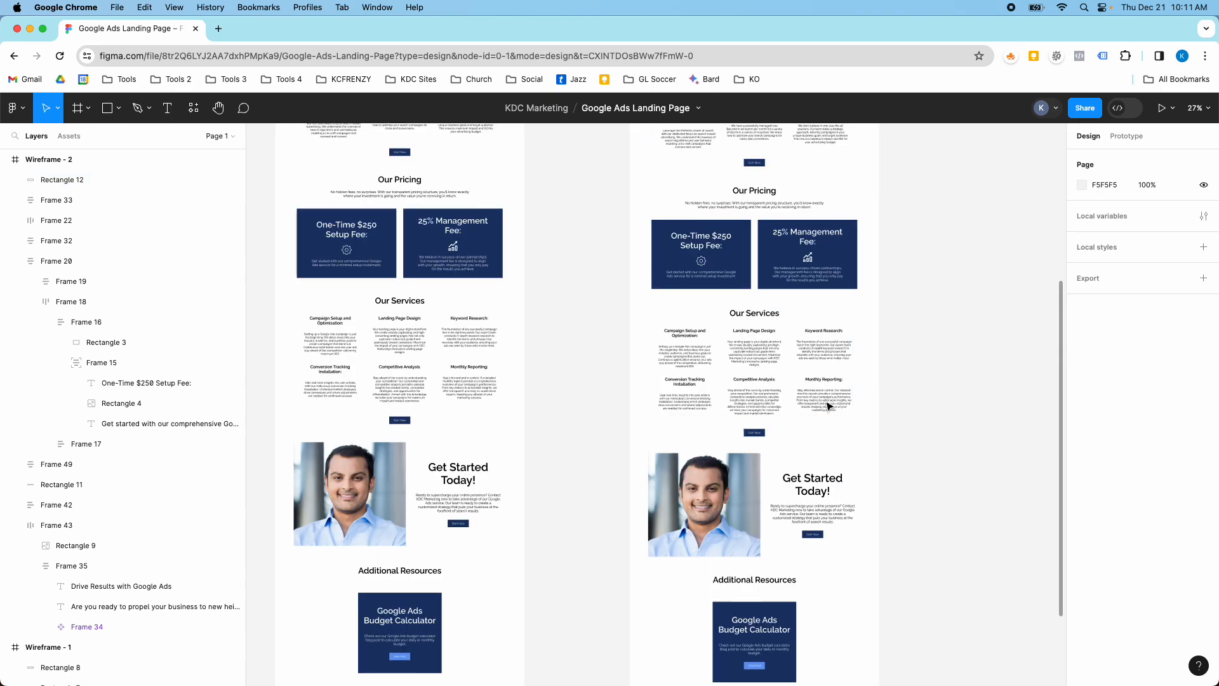
scroll(730, 337, "up", 3)
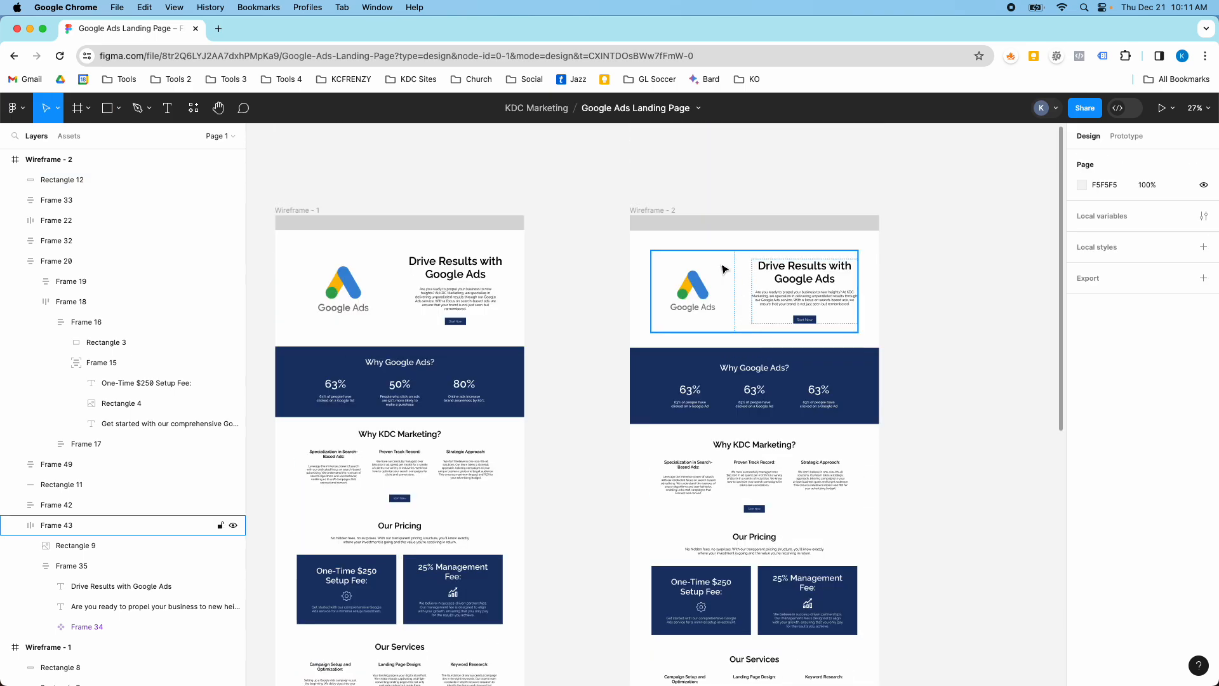
left_click(654, 210)
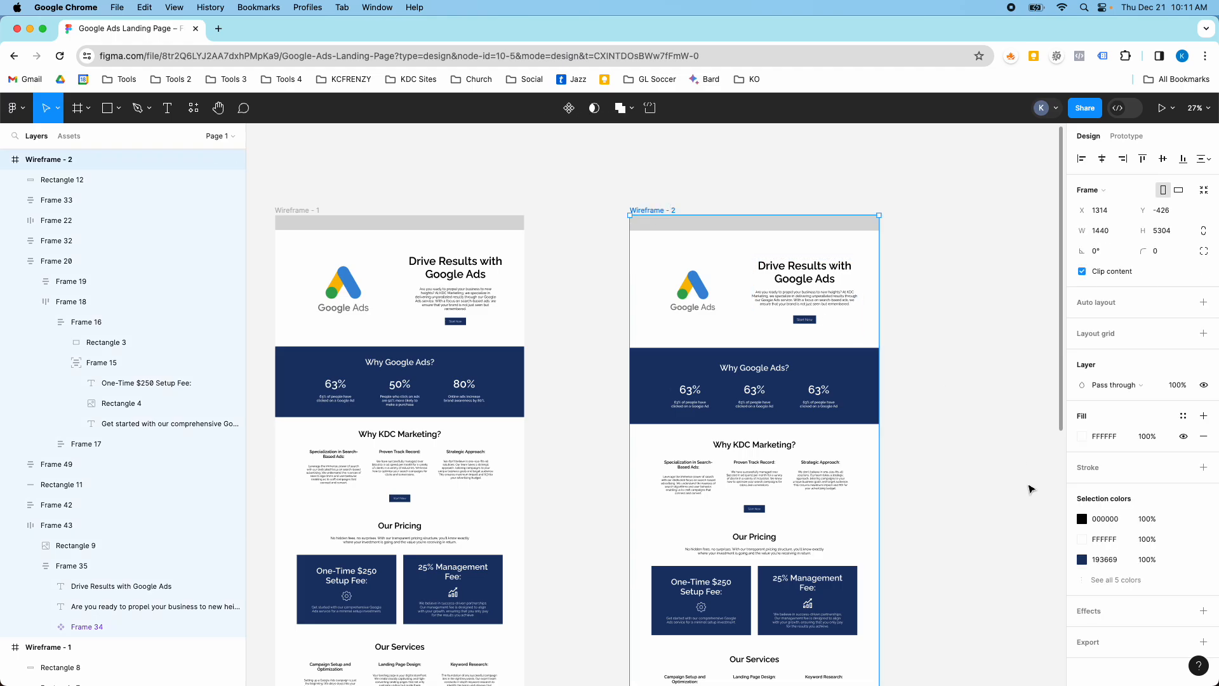
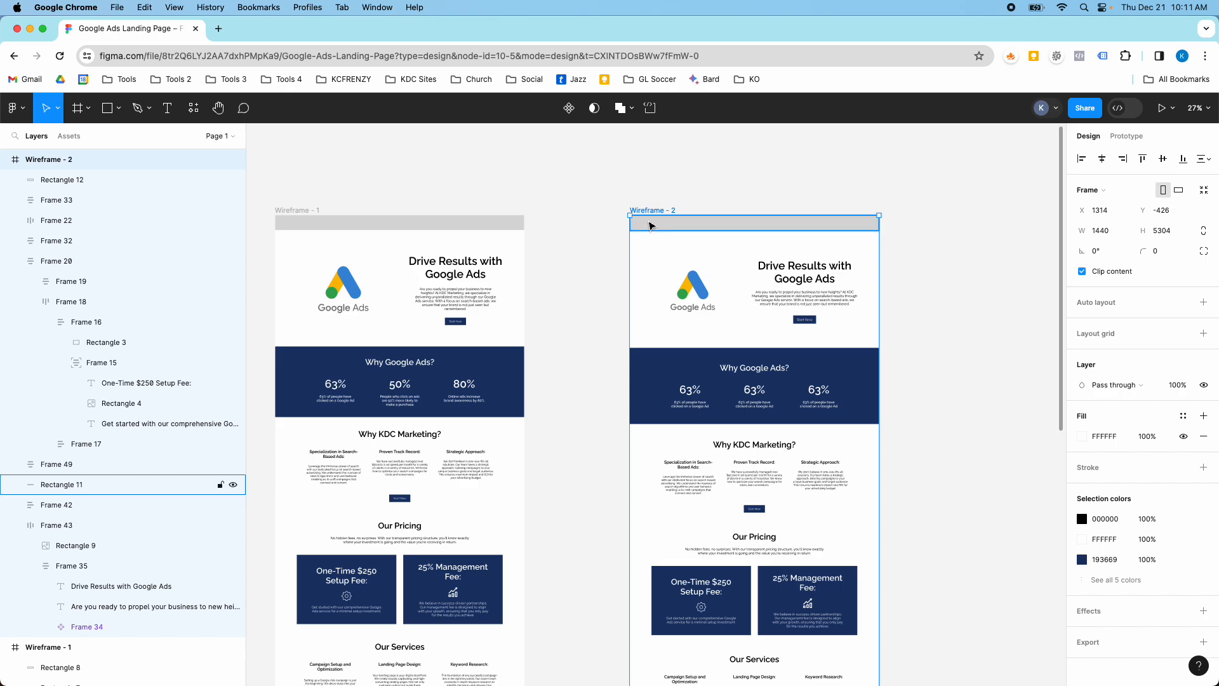
left_click(1202, 642)
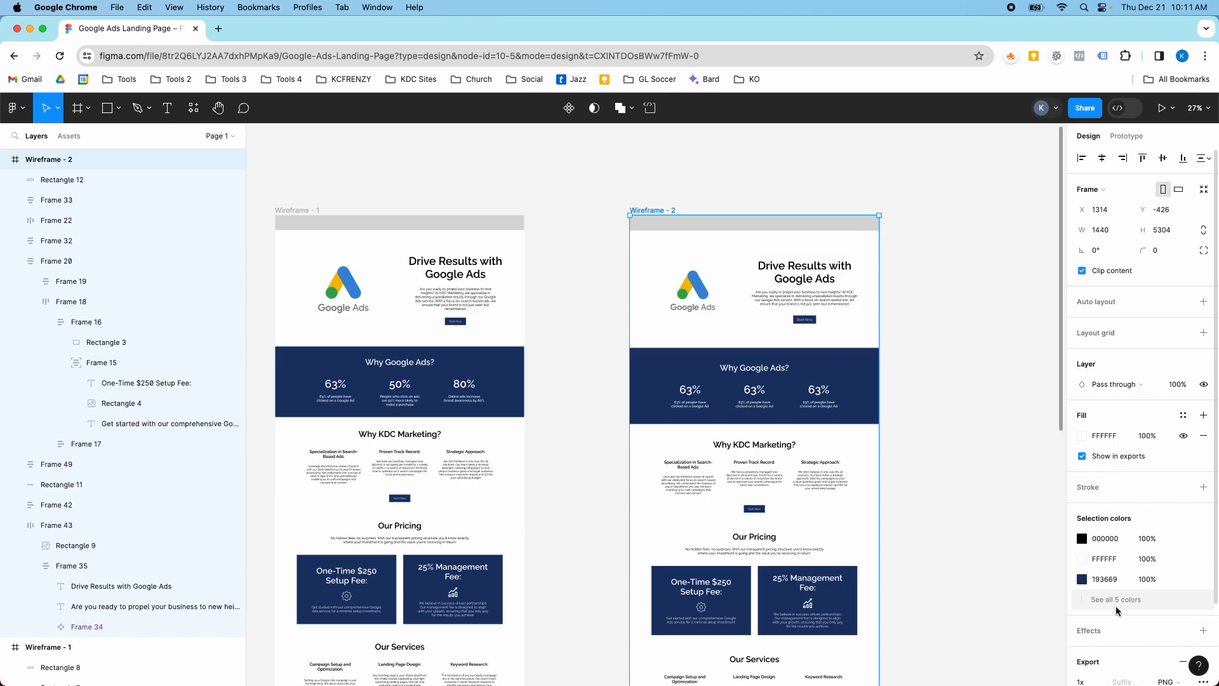
scroll(1117, 571, "down", 3)
left_click(1184, 594)
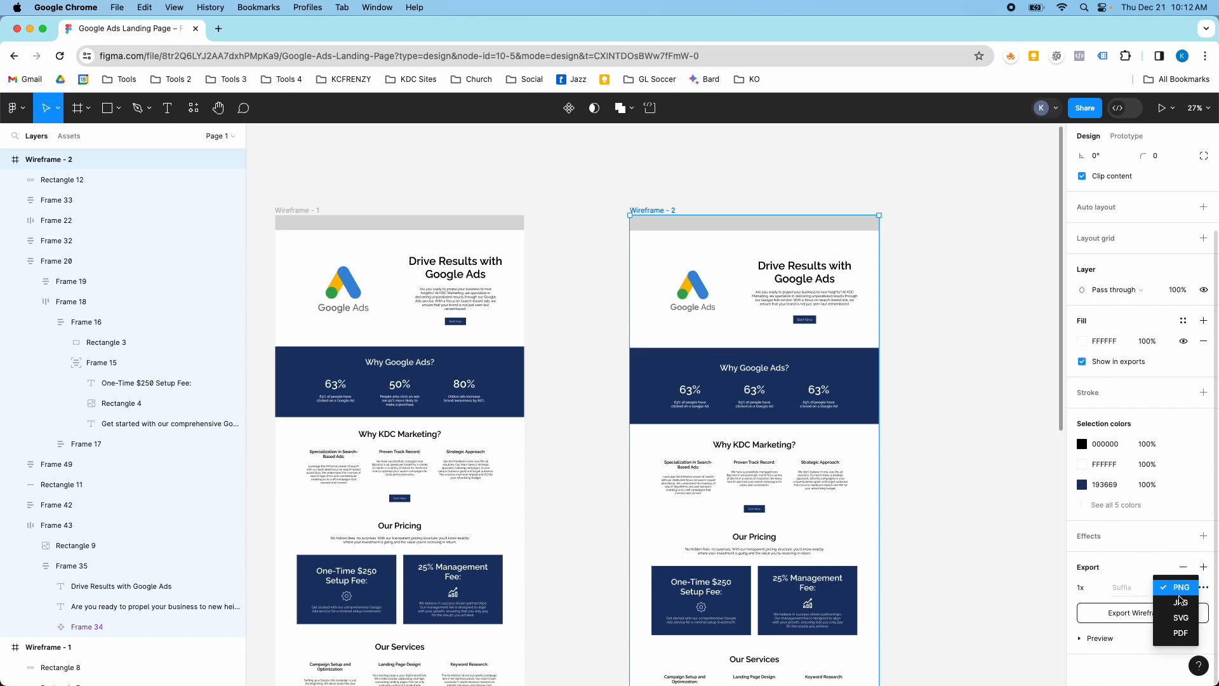
left_click(1182, 633)
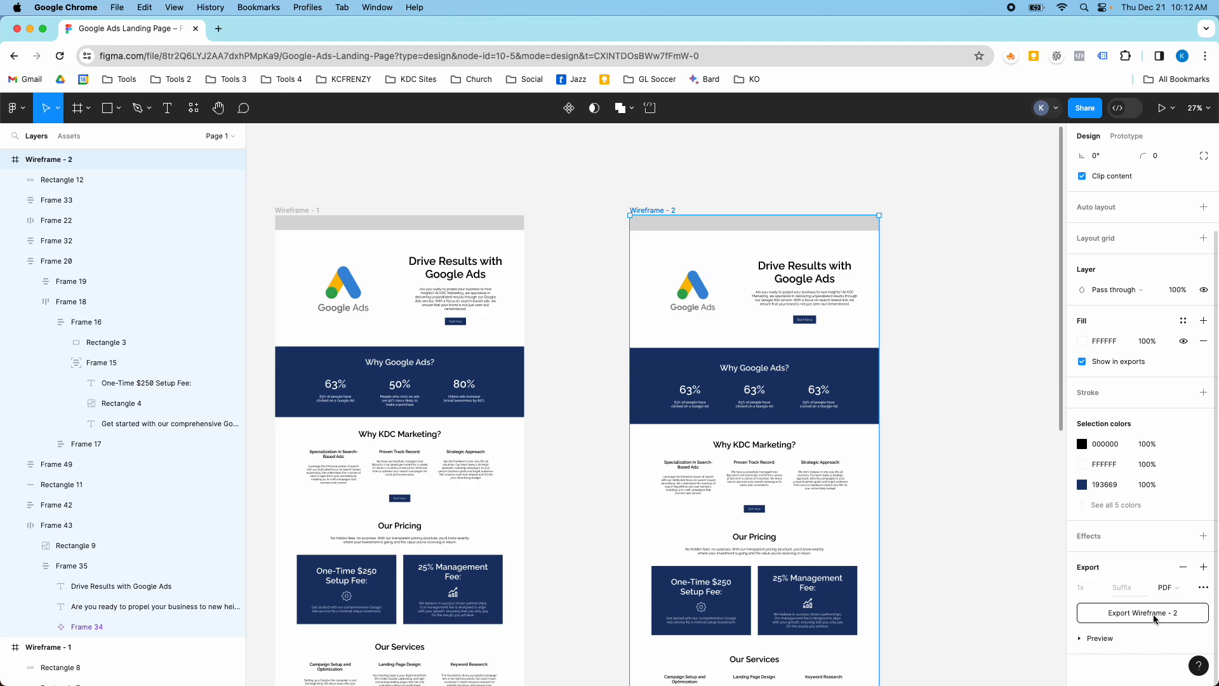
left_click(1154, 619)
Open the exported Wireframe - 2.pdf, review the whole page from header to footer, and close it
left_click(1012, 93)
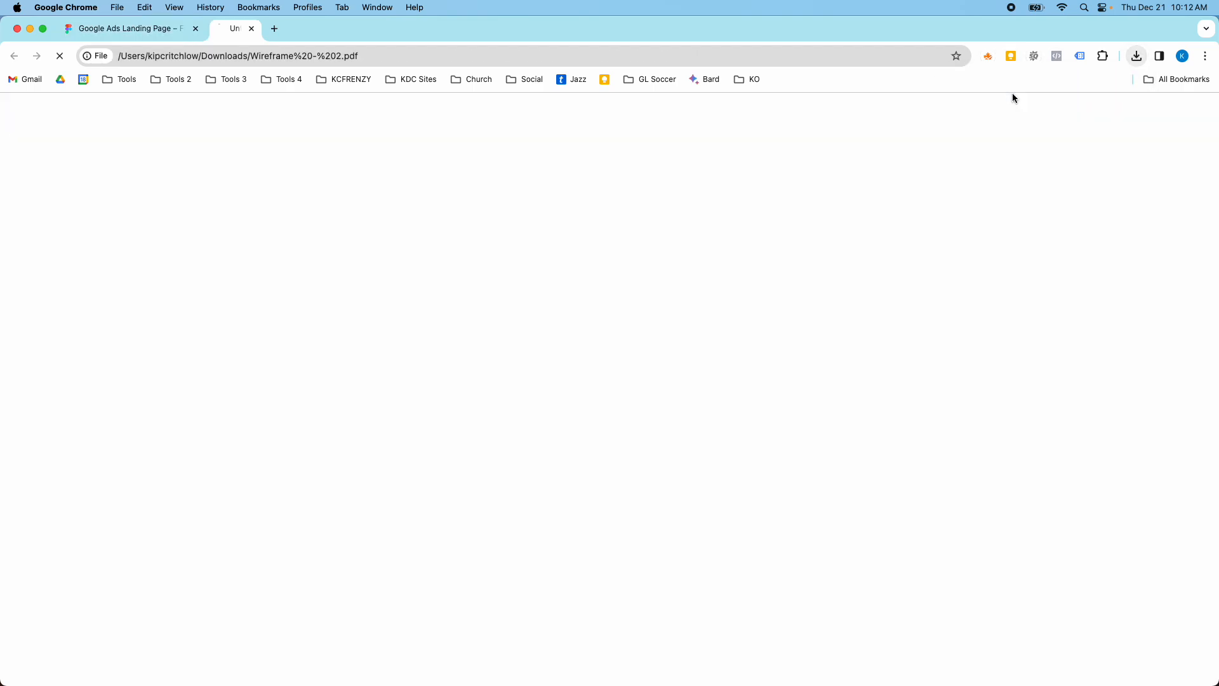
scroll(937, 239, "down", 5)
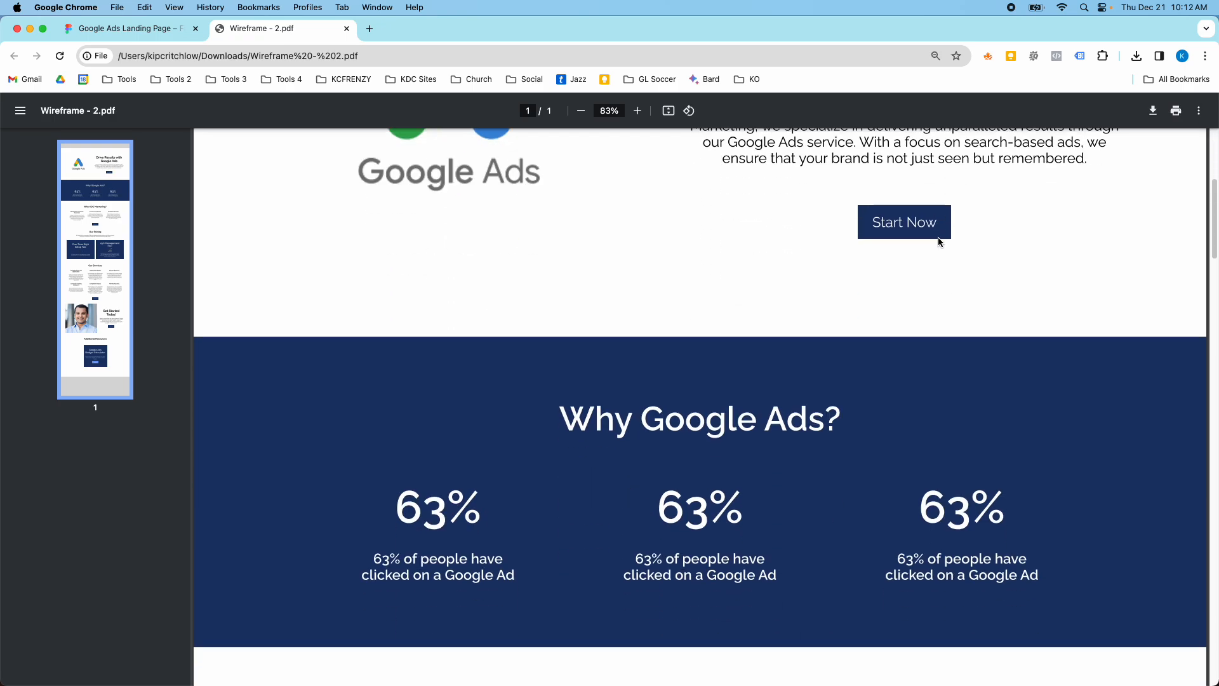
scroll(938, 242, "down", 9)
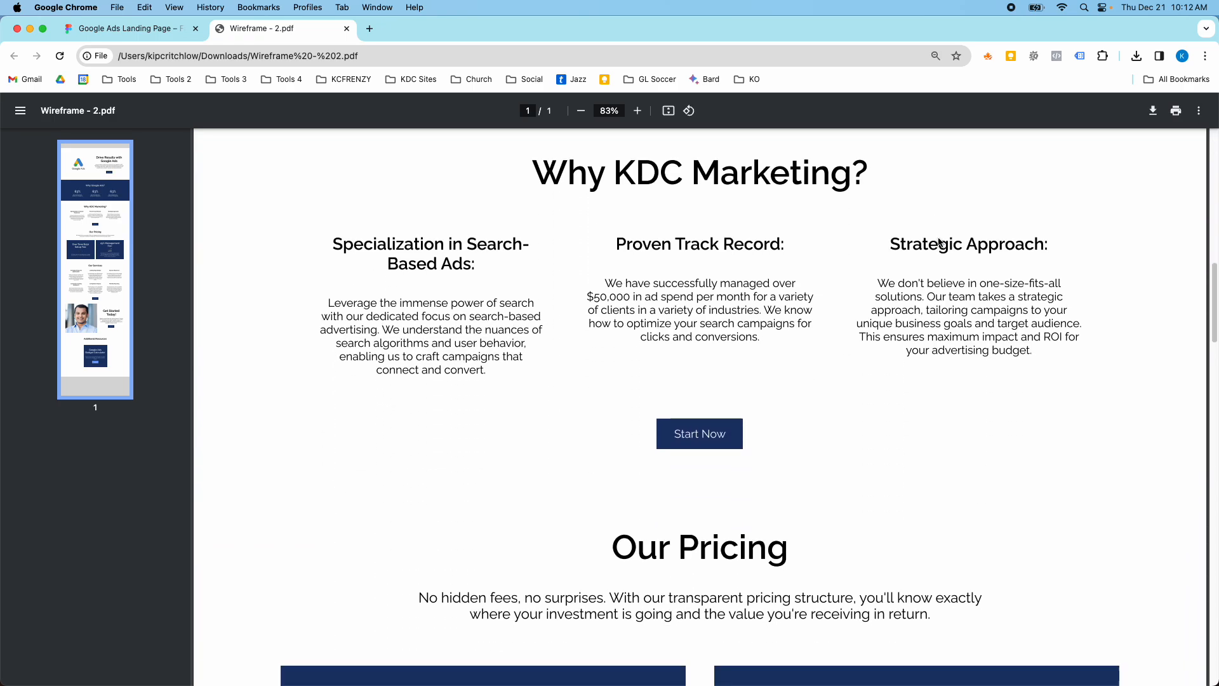
scroll(938, 241, "down", 10)
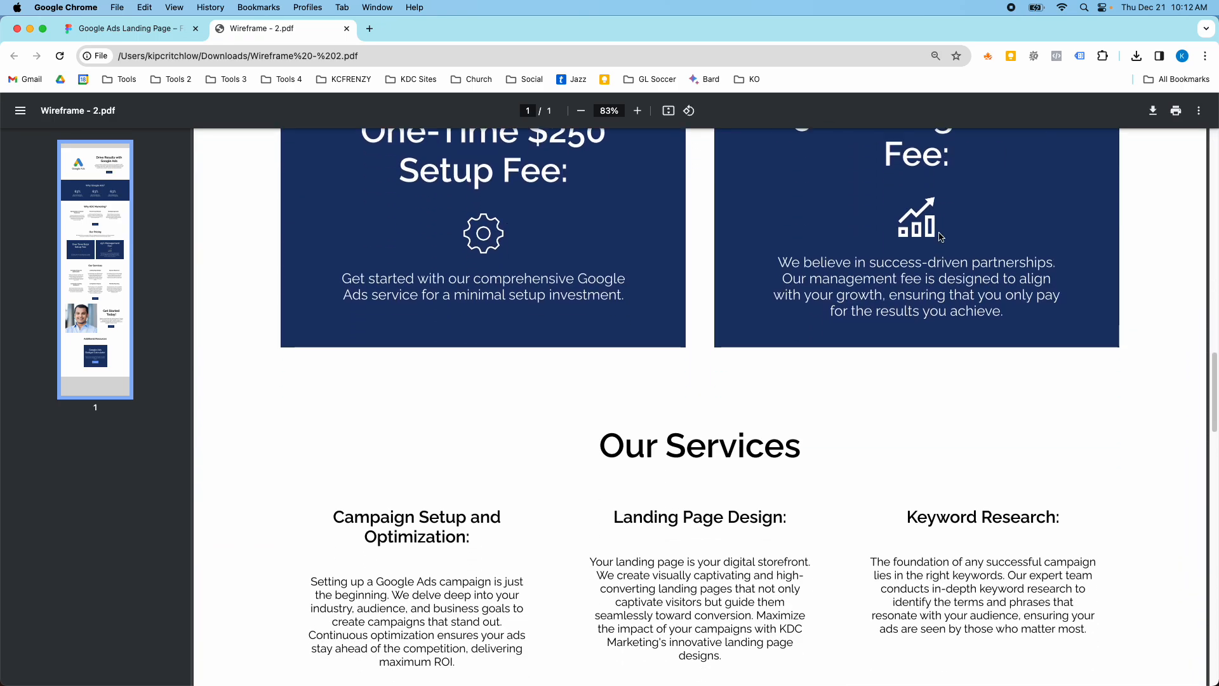
scroll(940, 236, "down", 14)
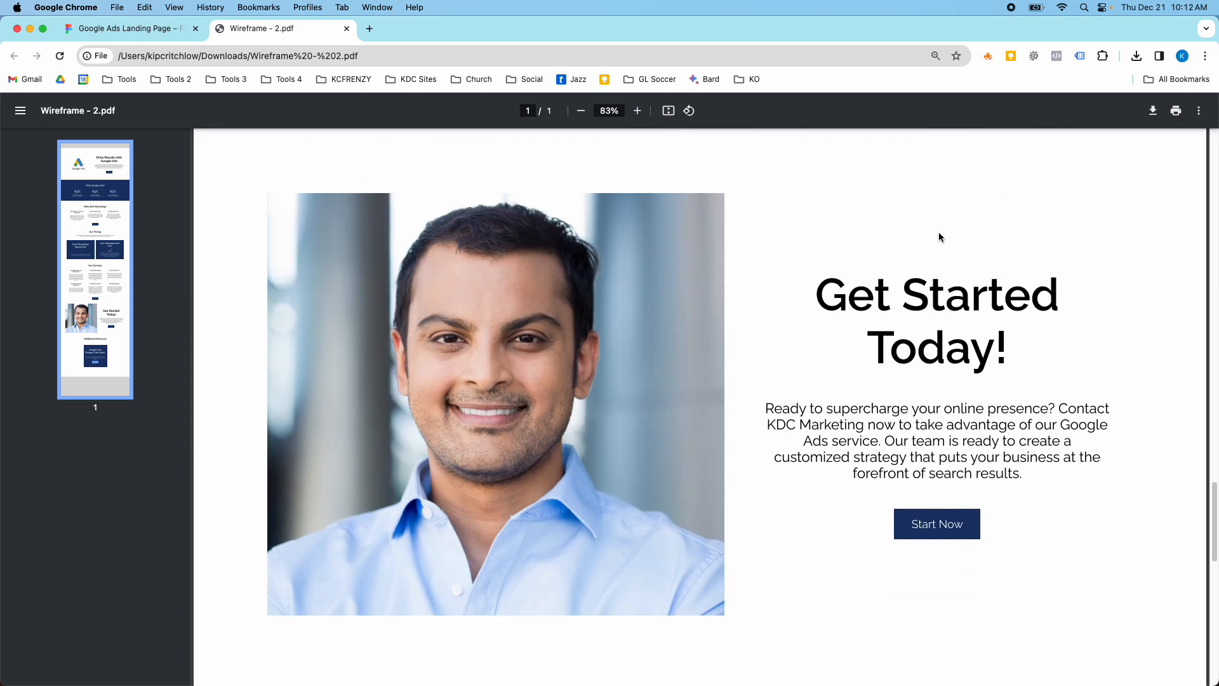
scroll(940, 237, "down", 14)
scroll(915, 232, "up", 16)
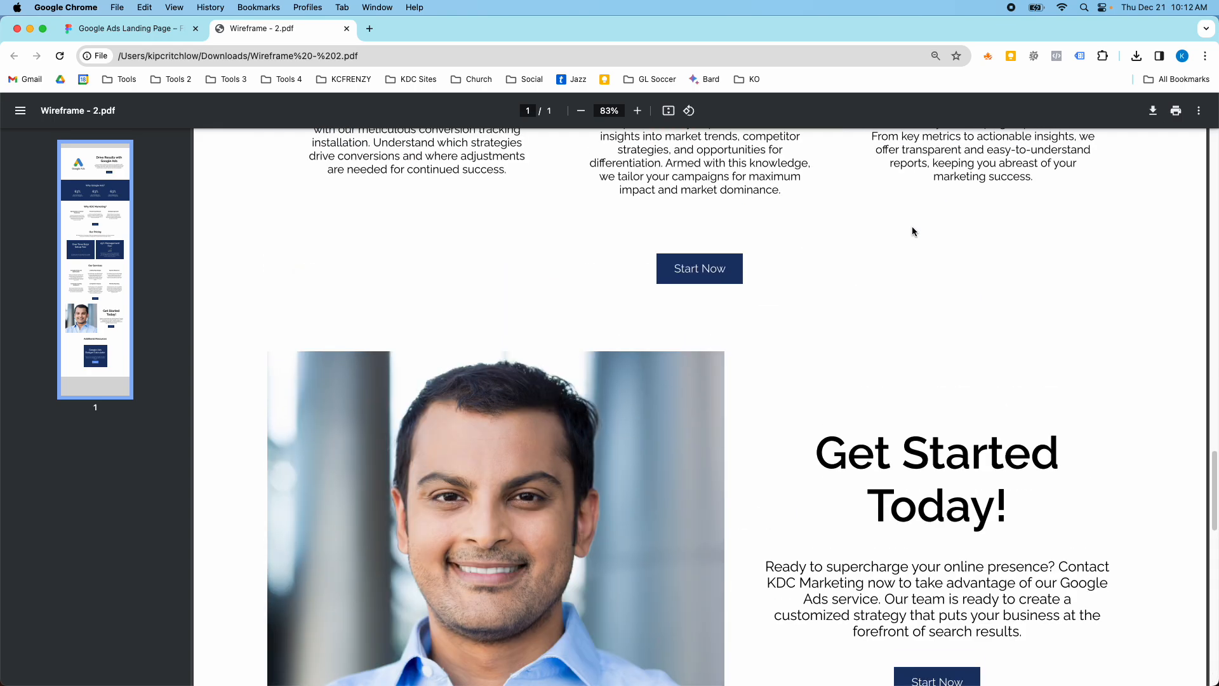
scroll(912, 231, "up", 20)
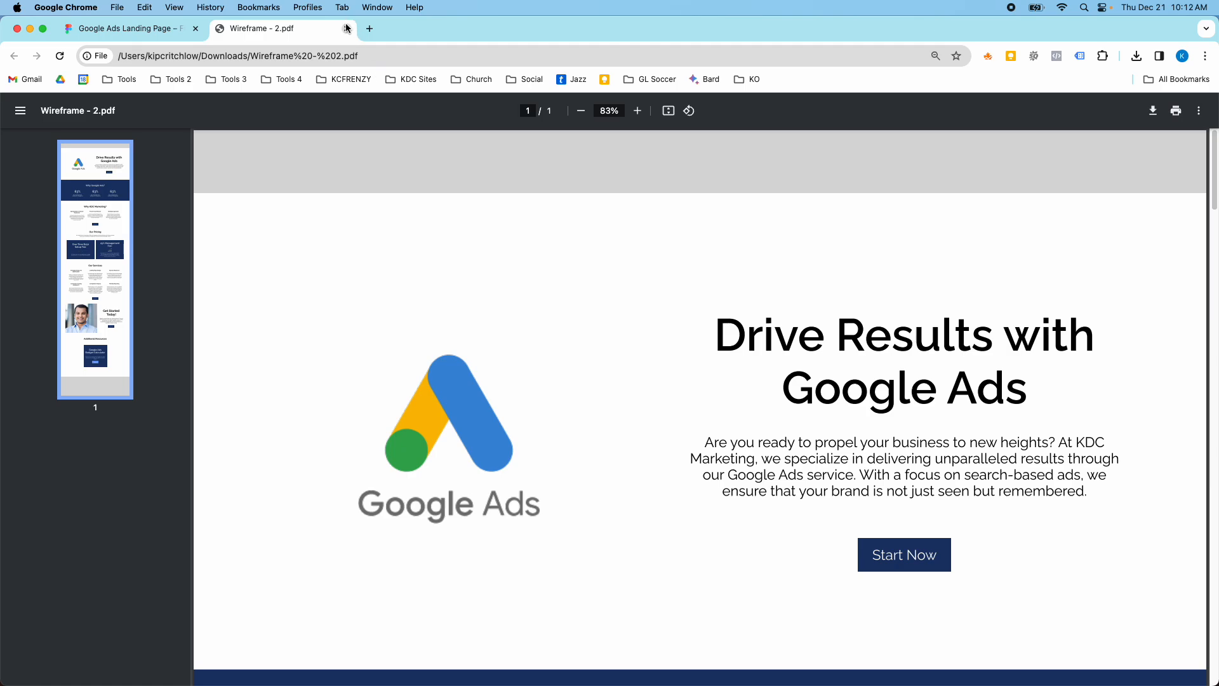
left_click(348, 29)
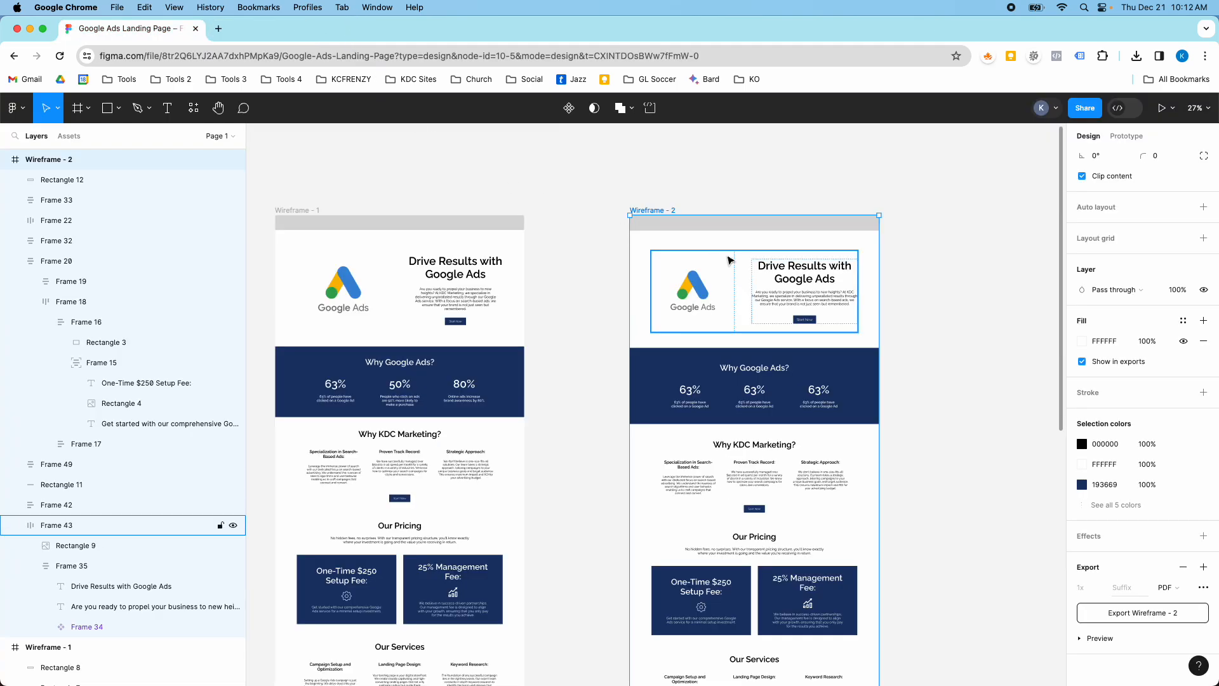
Look over the completed Wireframe - 2 on the canvas at a closer zoom, from the header down to the footer
scroll(683, 217, "up", 5)
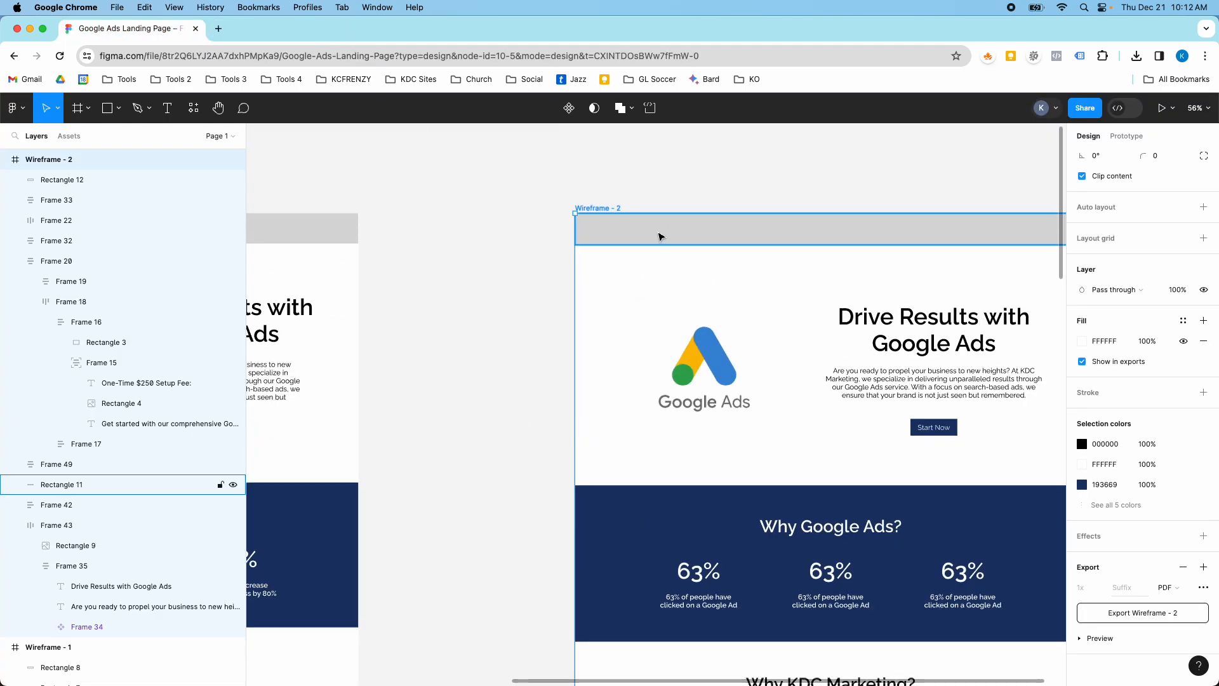
scroll(906, 264, "down", 12)
scroll(905, 290, "down", 10)
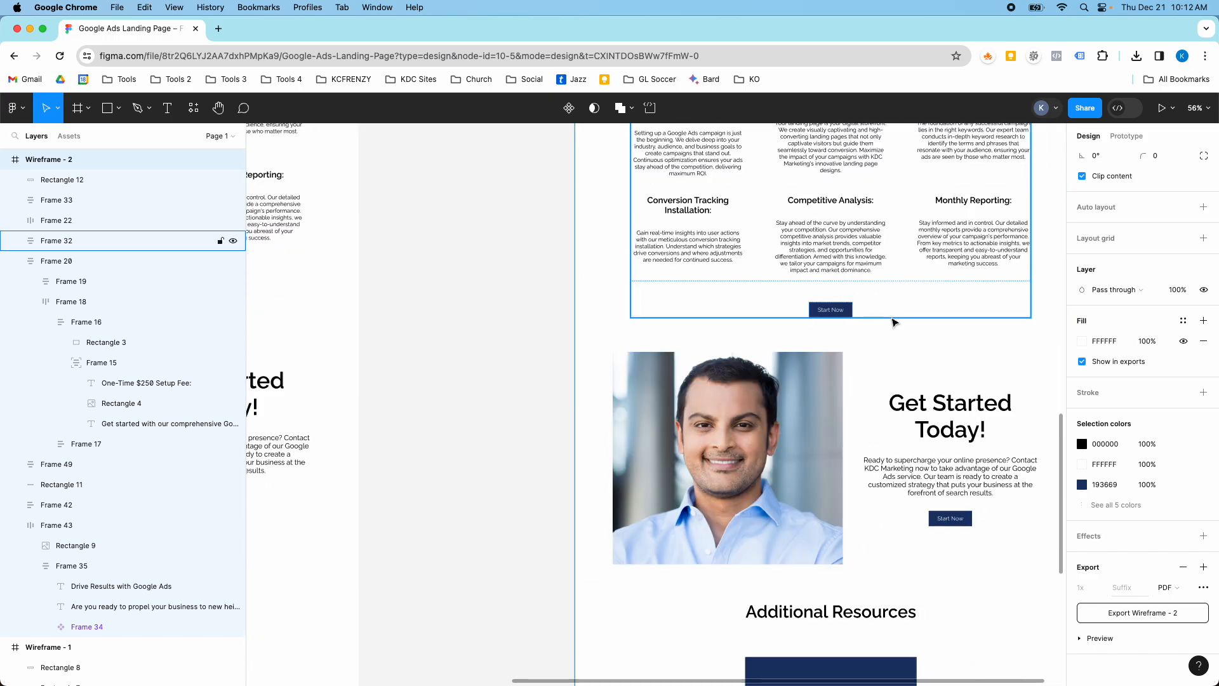
scroll(889, 386, "up", 5)
scroll(879, 407, "down", 5)
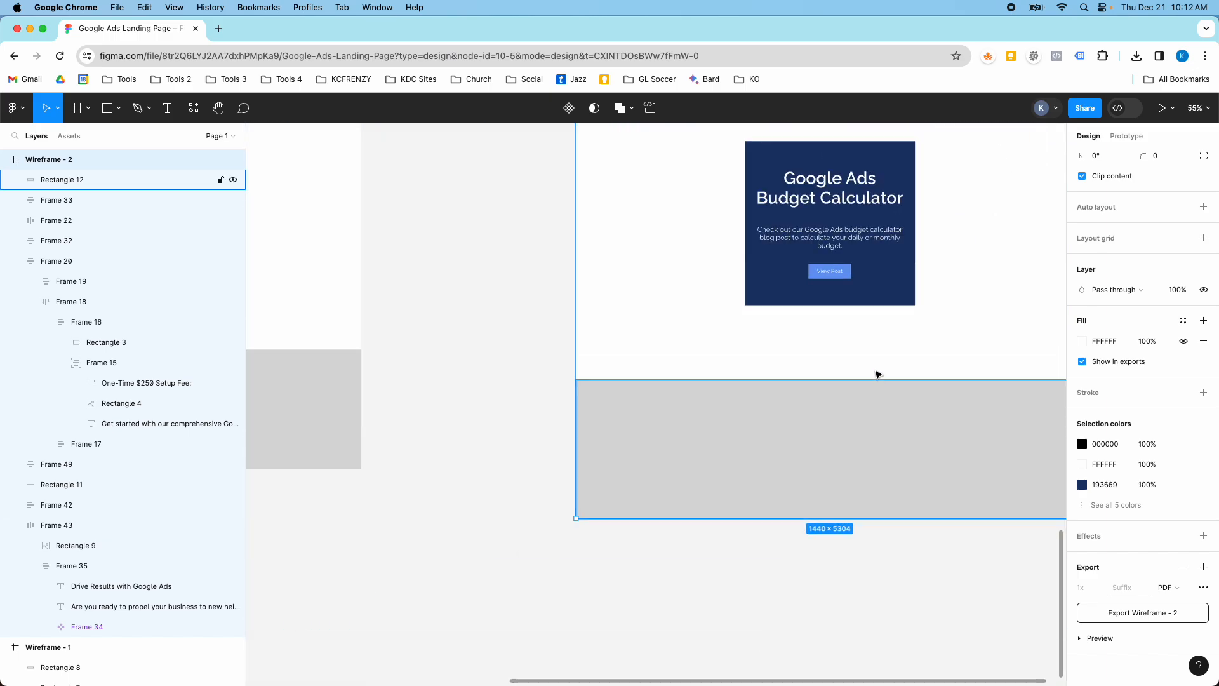
scroll(876, 373, "up", 10)
scroll(888, 281, "up", 4)
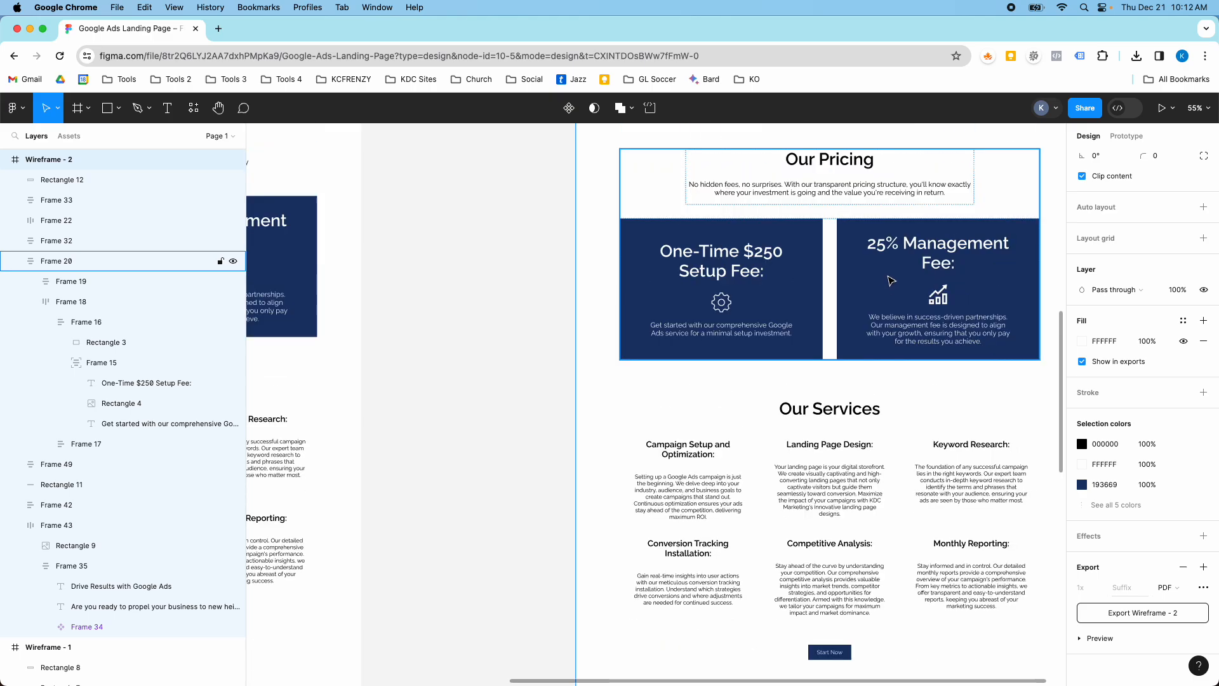
Compare the finished Wireframe - 2 with Wireframe - 1 side by side on the canvas, both up close and as whole pages
scroll(844, 284, "up", 8)
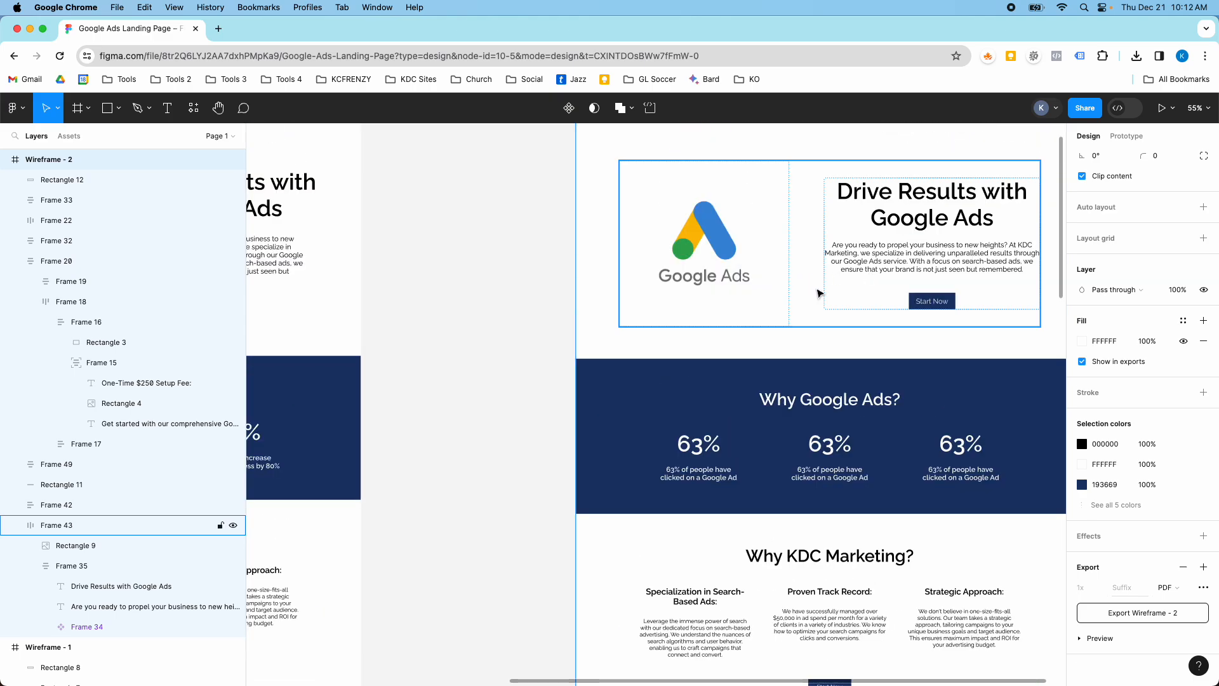
scroll(819, 286, "up", 3)
scroll(822, 282, "down", 4)
scroll(826, 298, "down", 5)
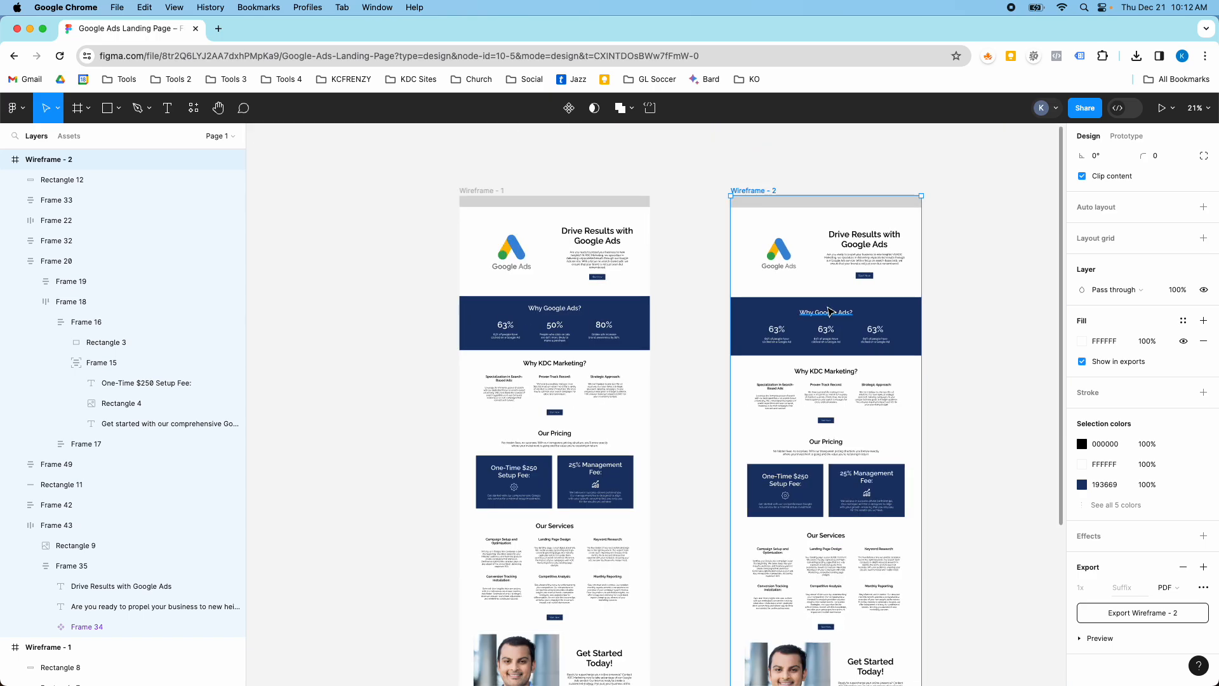
scroll(829, 311, "down", 3)
scroll(828, 309, "up", 2)
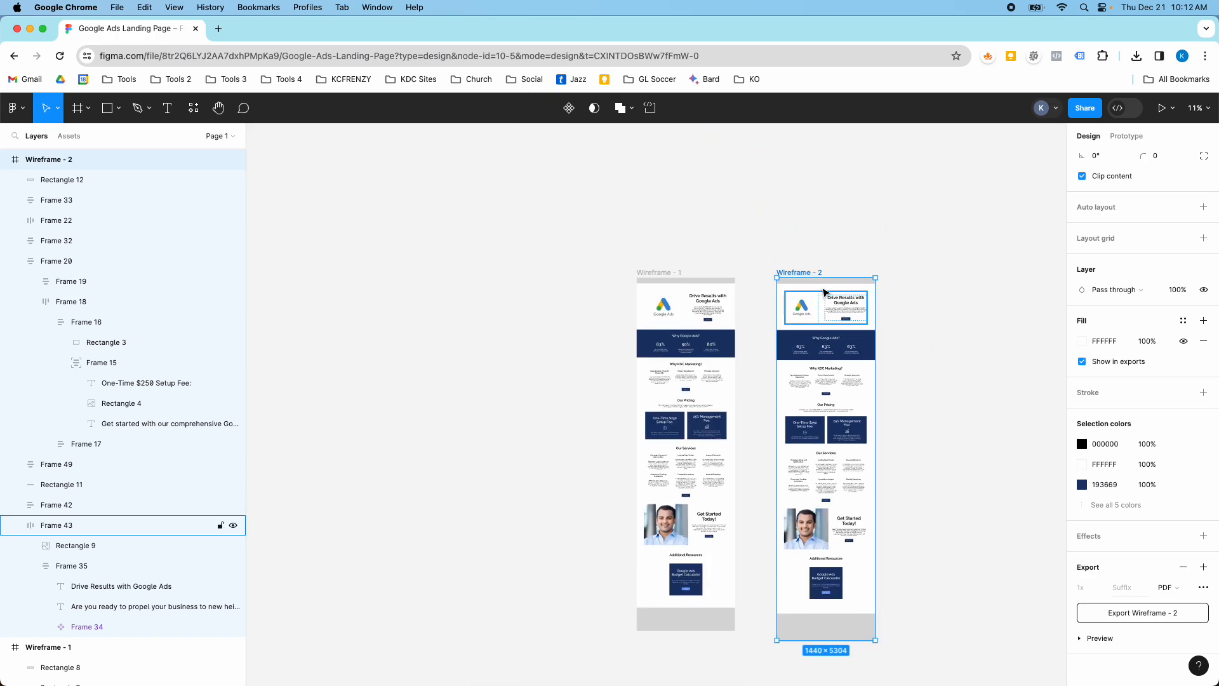
scroll(812, 338, "up", 2)
scroll(813, 337, "down", 3)
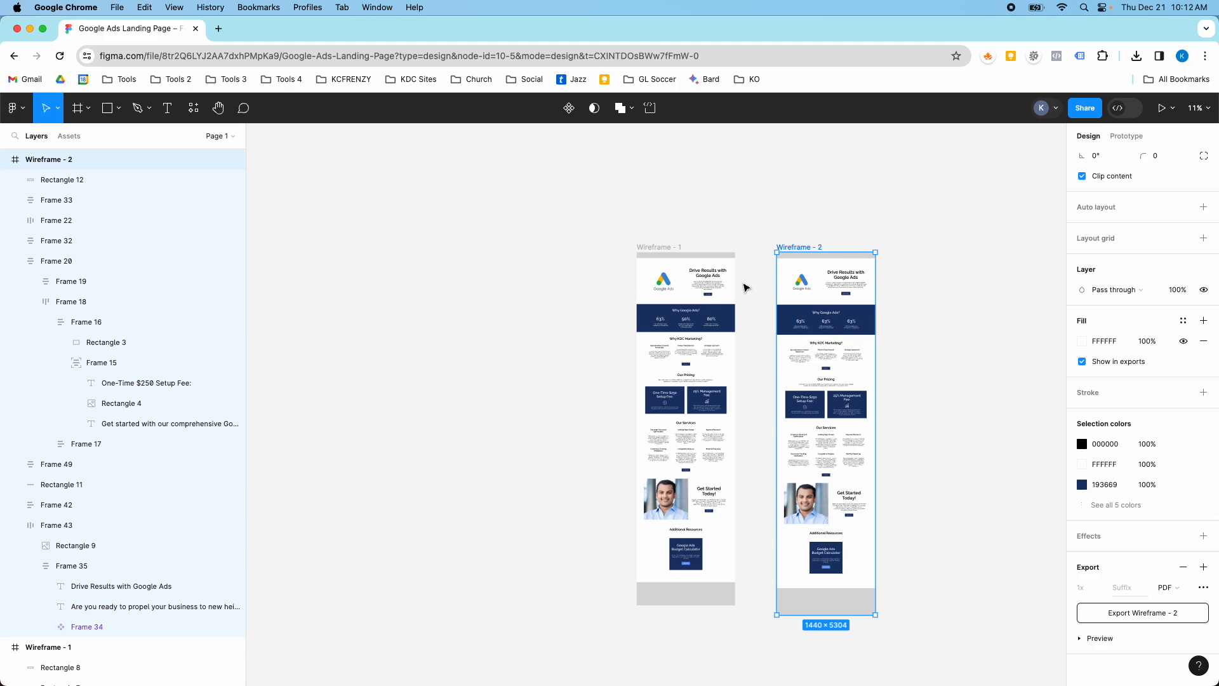
scroll(829, 337, "down", 2)
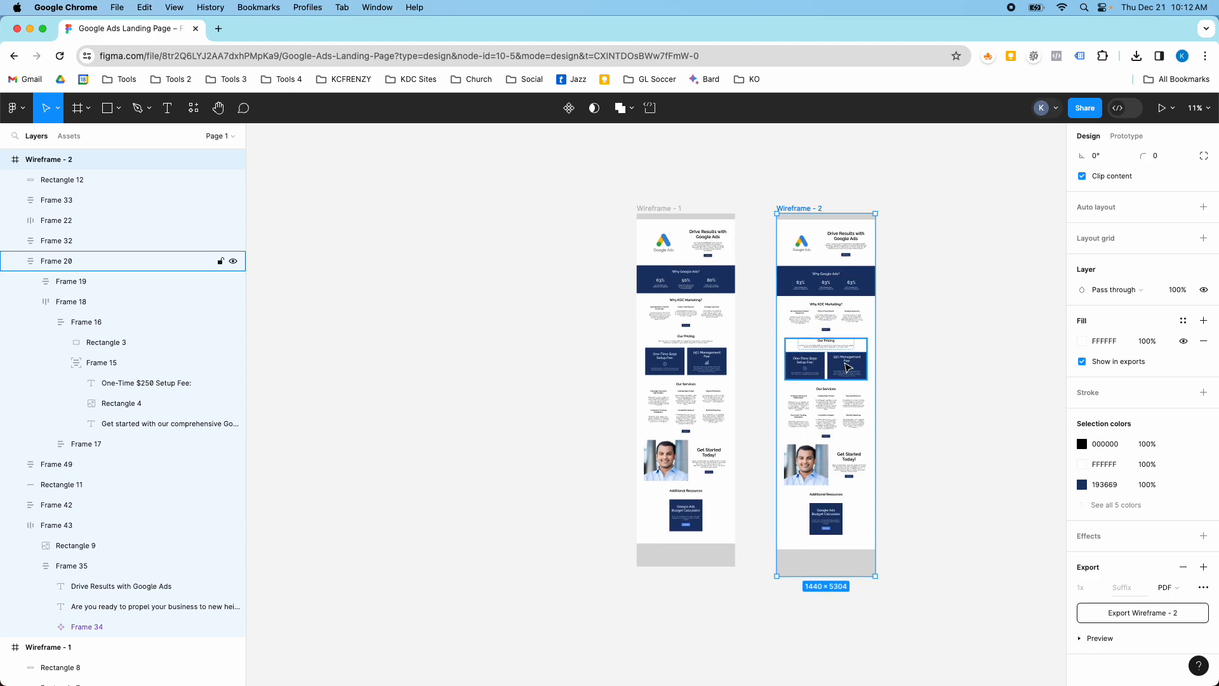
scroll(848, 367, "up", 3)
scroll(780, 317, "up", 1)
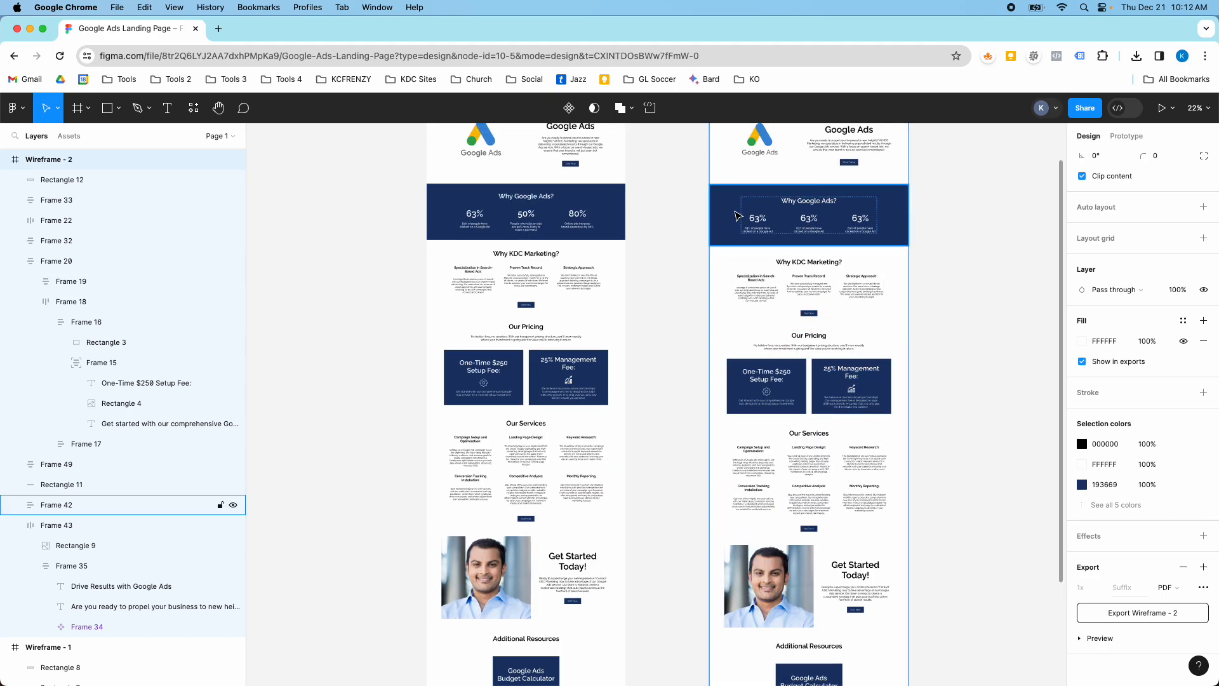
Change the fill of the "Why Google Ads?" background rectangle in Wireframe - 2 to purple 6960D5, after trying brighter blue and pink shades
double_click(735, 214)
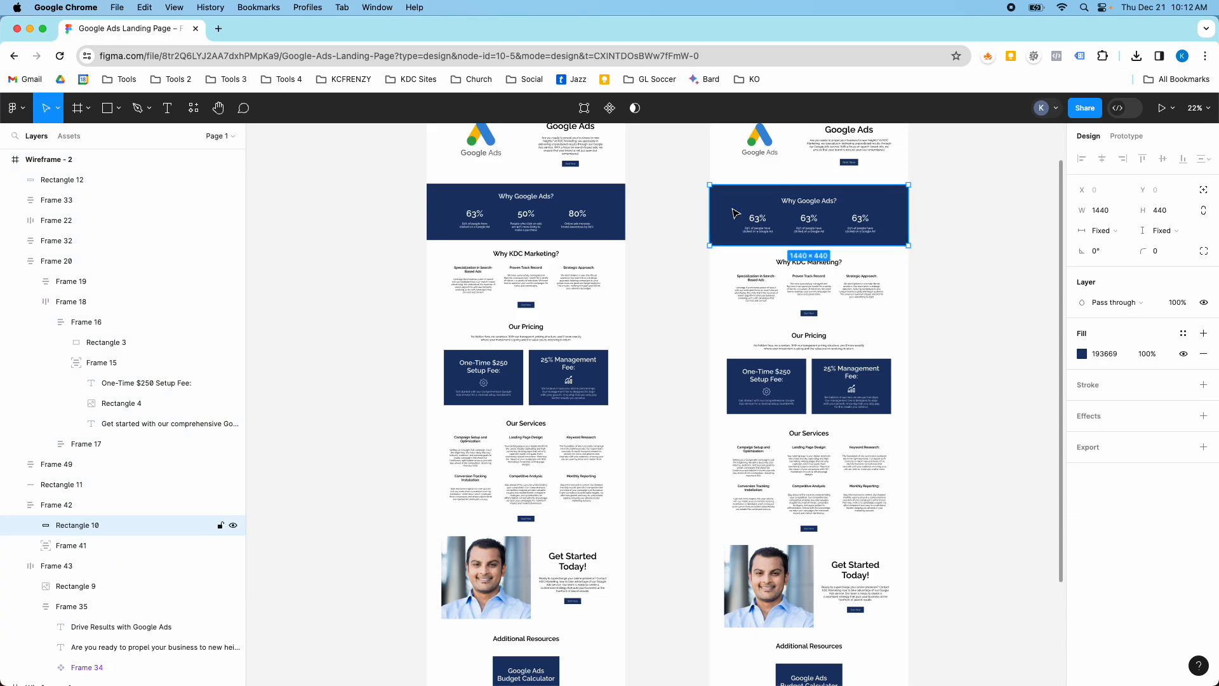
left_click(1079, 355)
left_click_drag(1038, 385, 1043, 373)
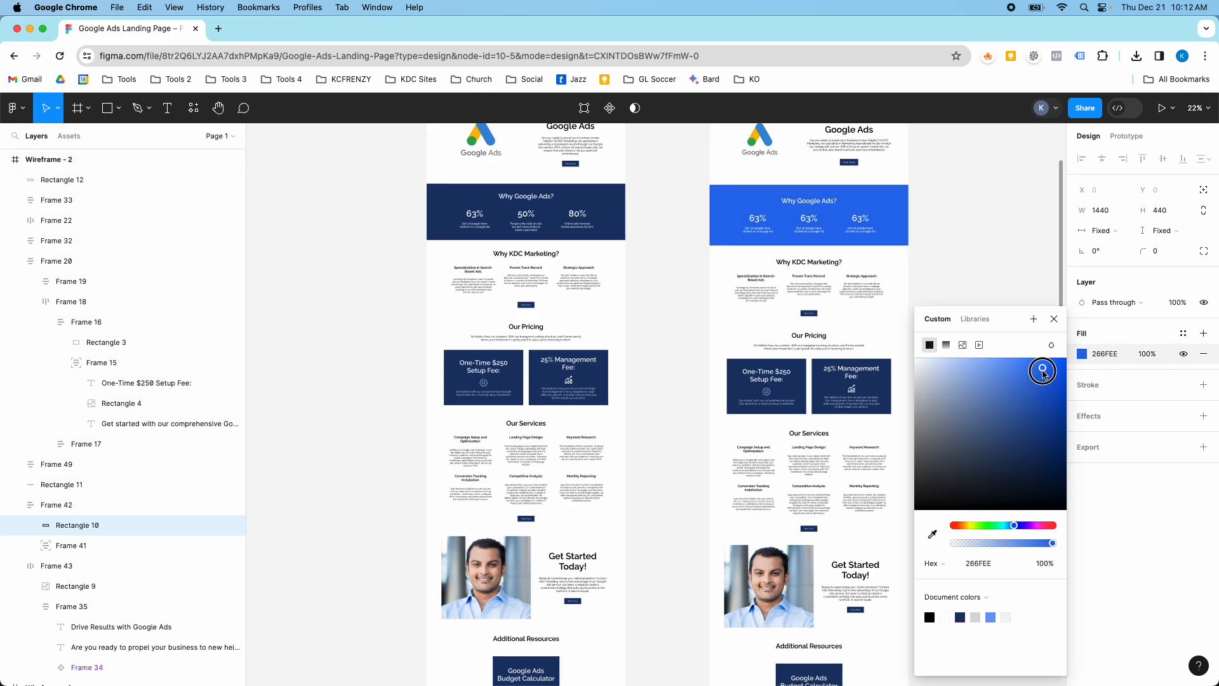
left_click_drag(1063, 361, 1033, 358)
left_click(1048, 524)
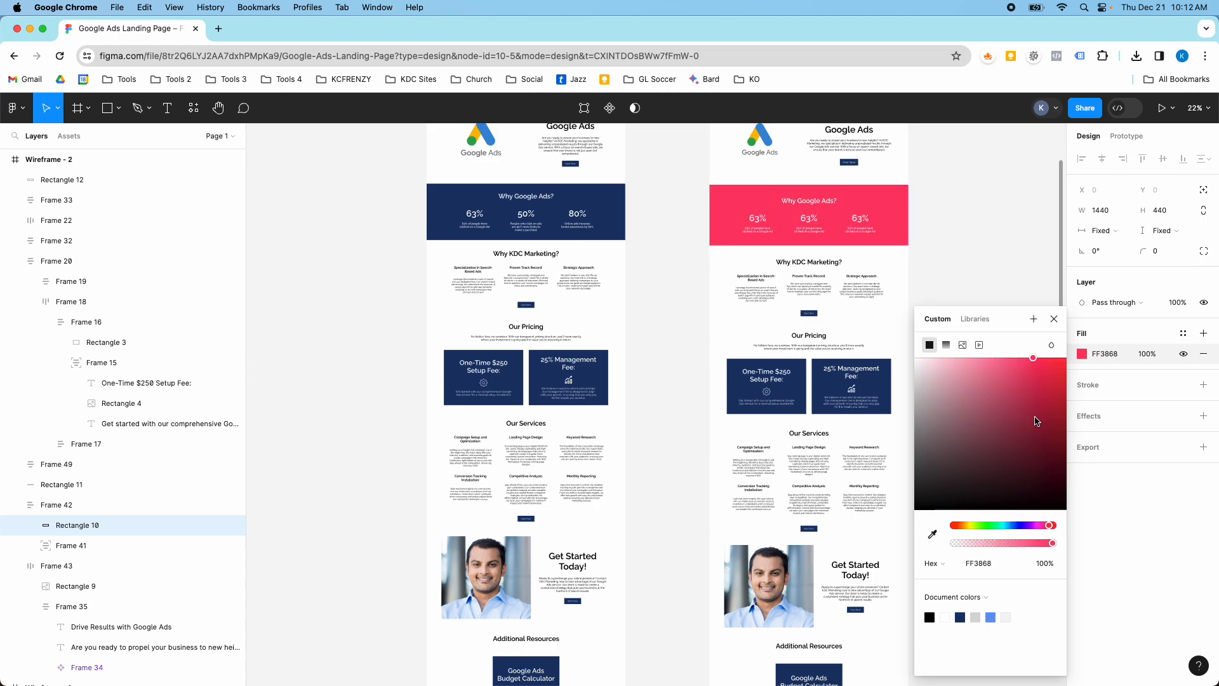
left_click(1034, 524)
left_click_drag(1035, 525, 1021, 525)
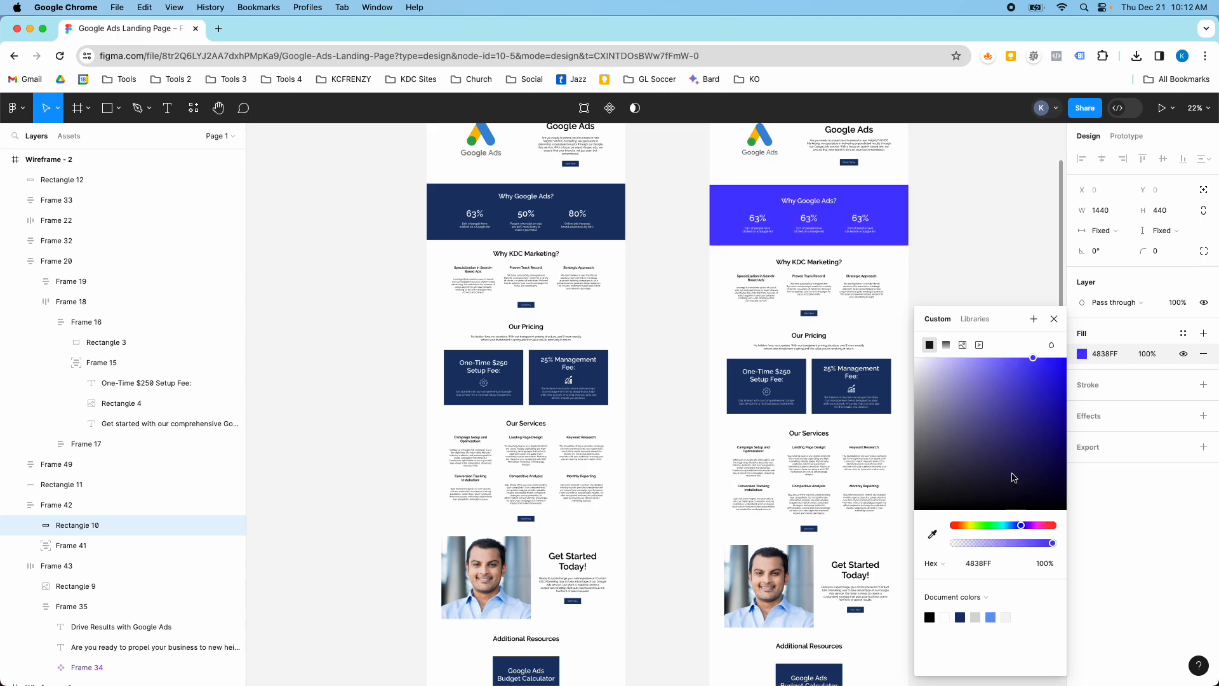
left_click_drag(1032, 366, 998, 387)
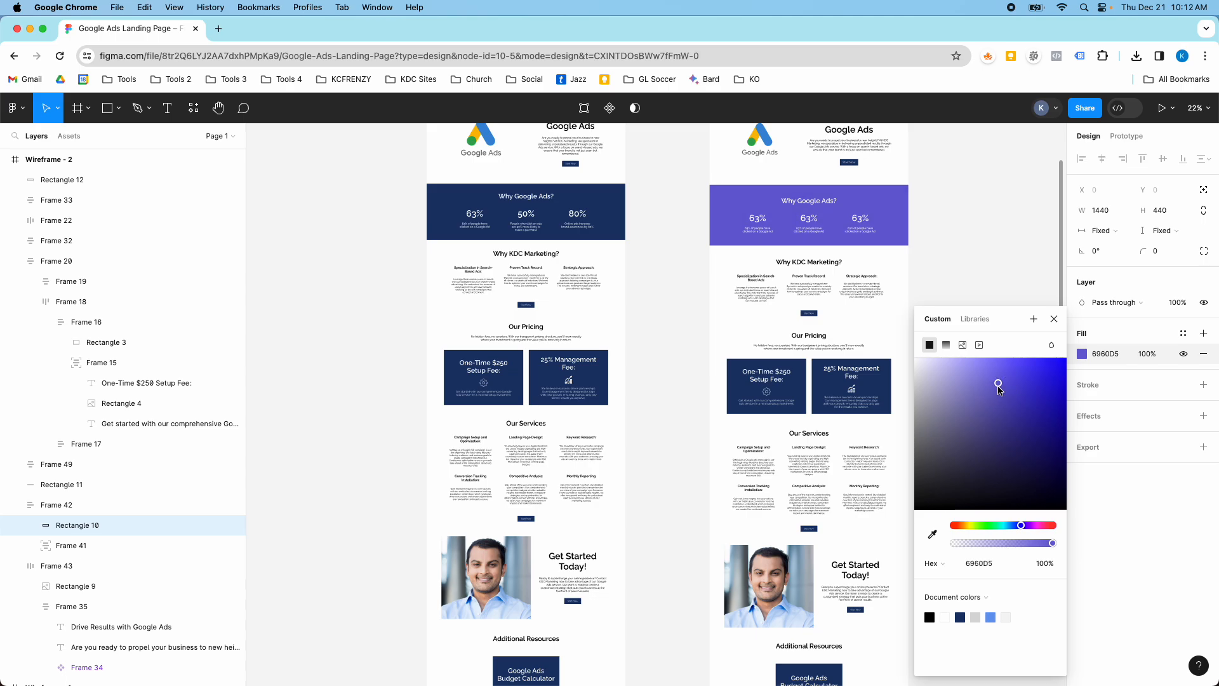
Recolor the "25% Management Fee:" pricing card in Wireframe - 2 from navy to red DB2929 and deselect it
scroll(826, 318, "down", 3)
double_click(795, 297)
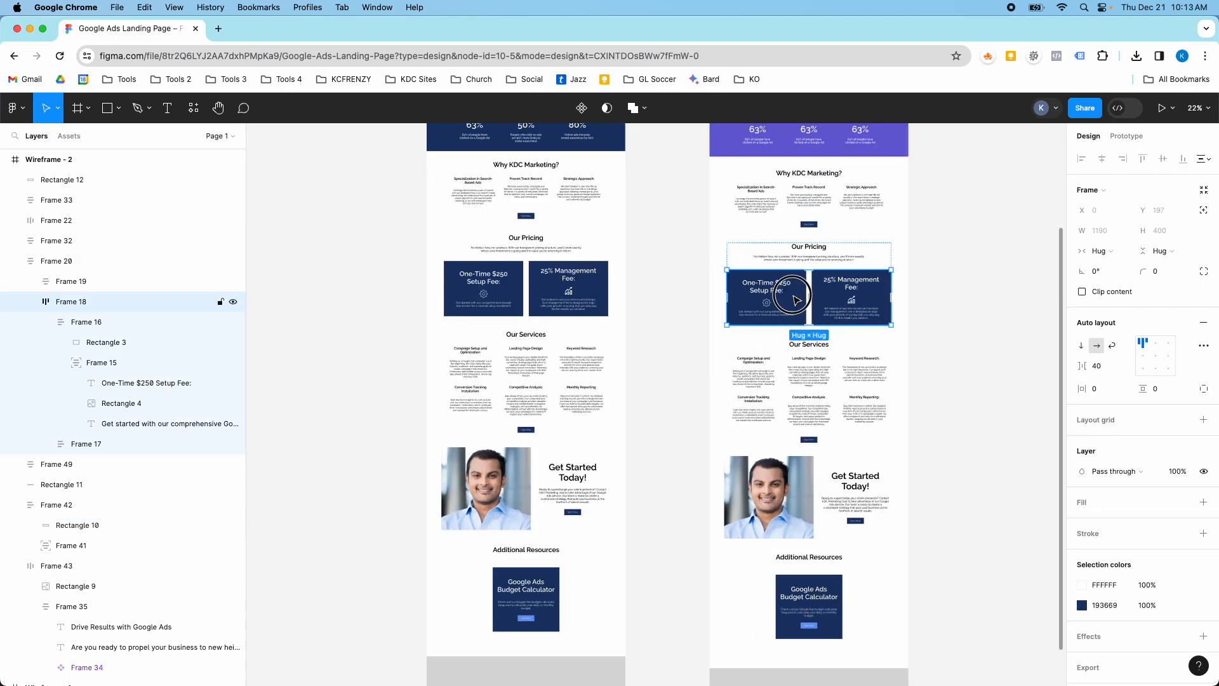
double_click(796, 299)
double_click(787, 299)
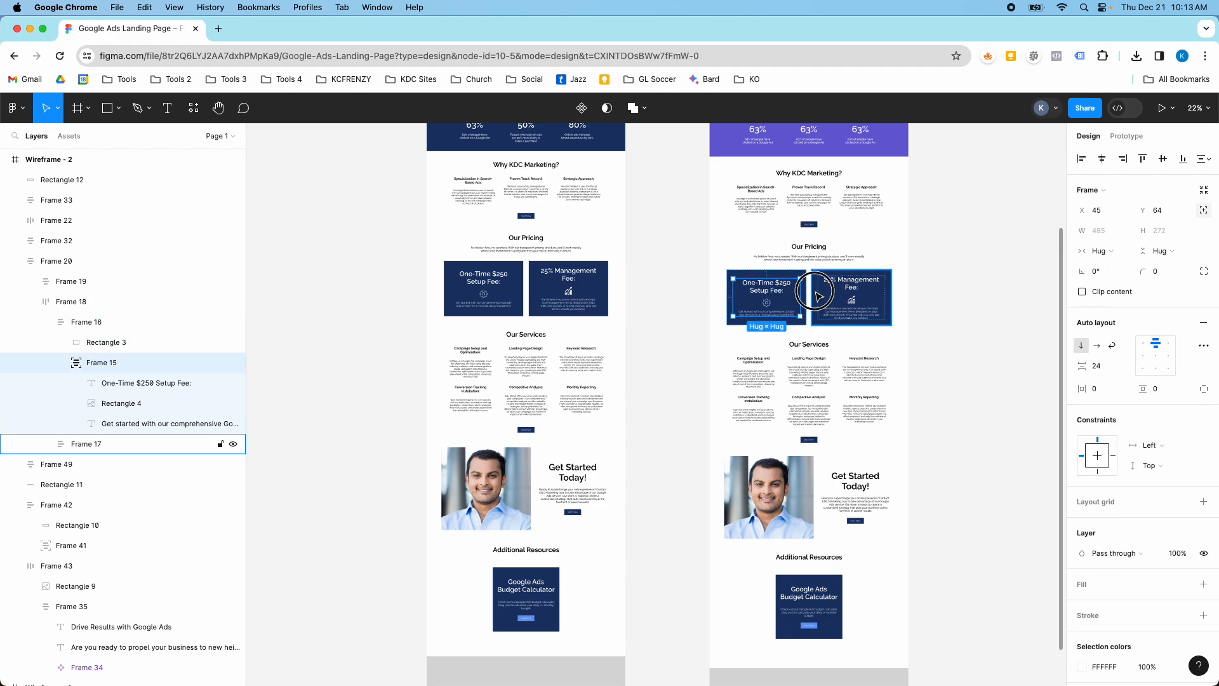
left_click(819, 295)
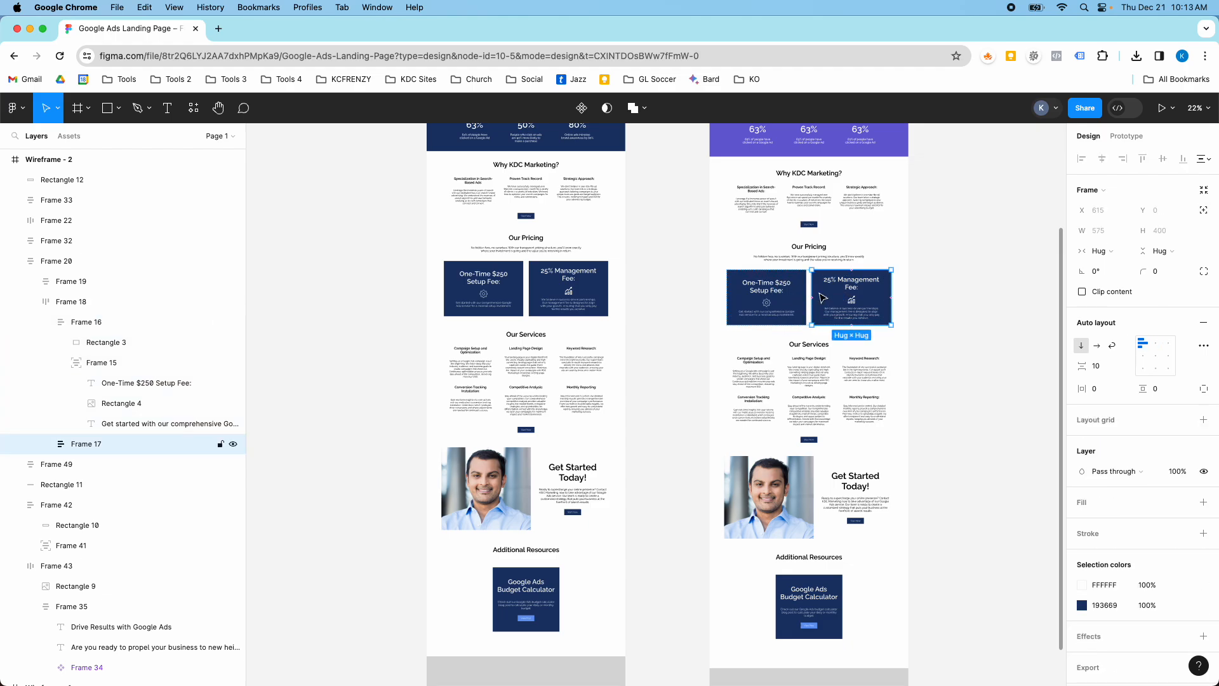
left_click(1083, 604)
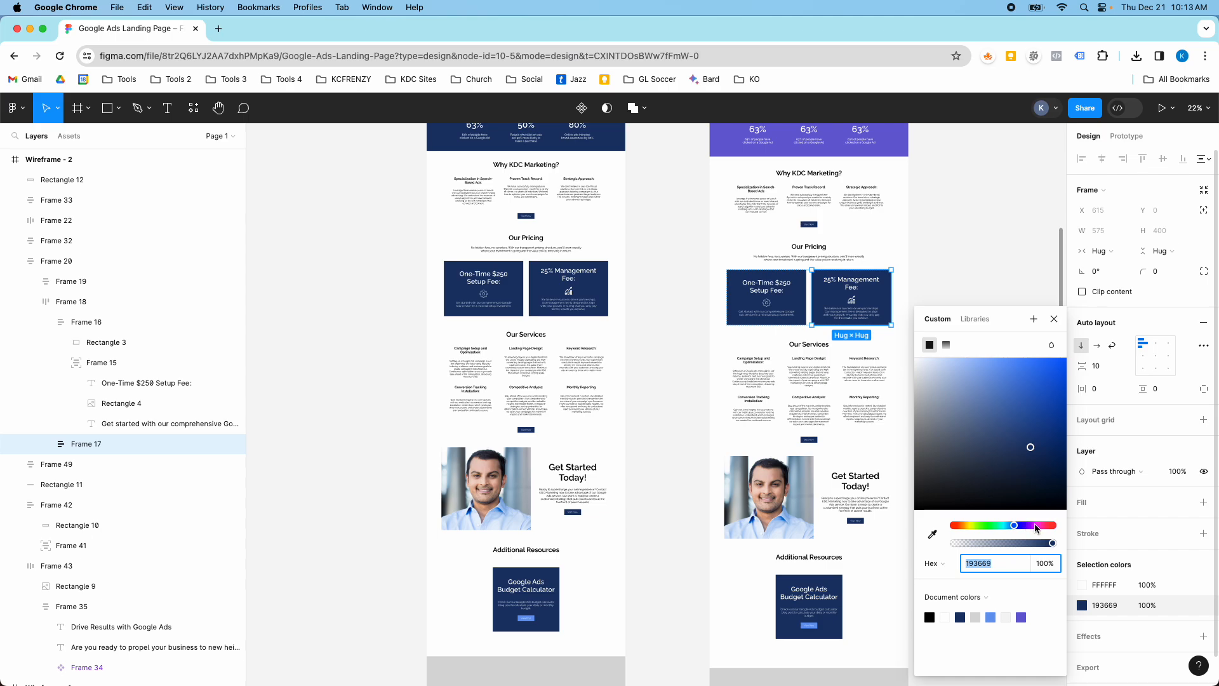
left_click(1035, 525)
left_click_drag(1056, 521, 1052, 513)
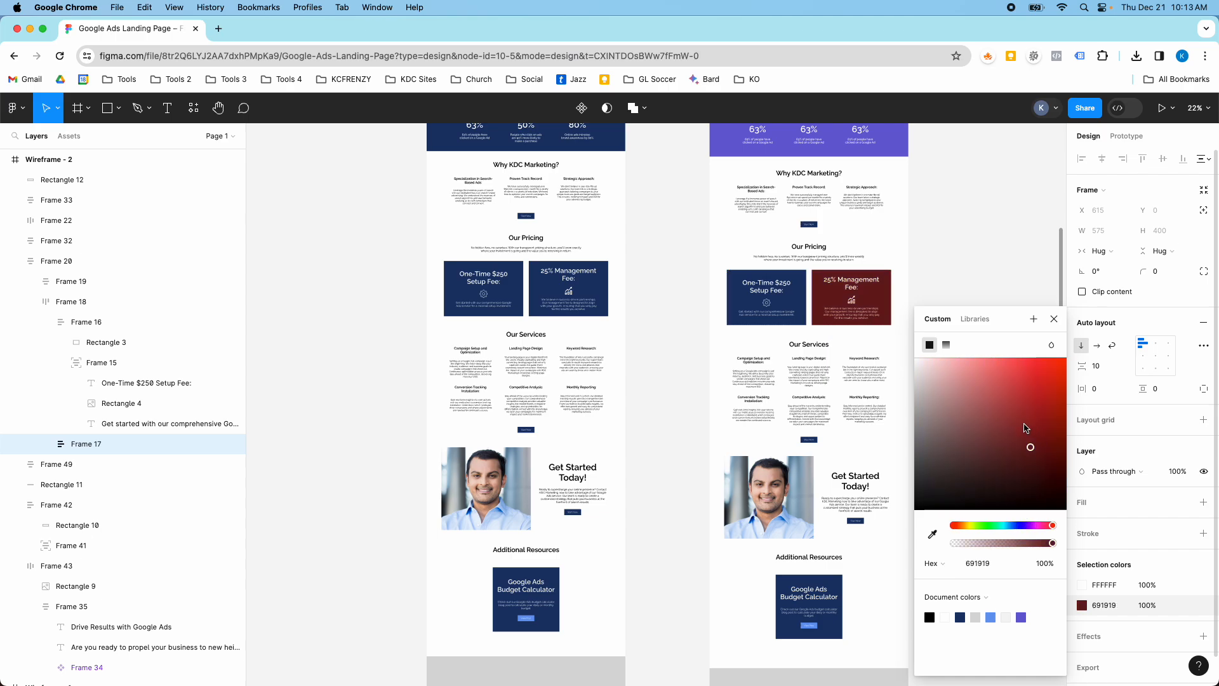
left_click_drag(1025, 428, 1050, 368)
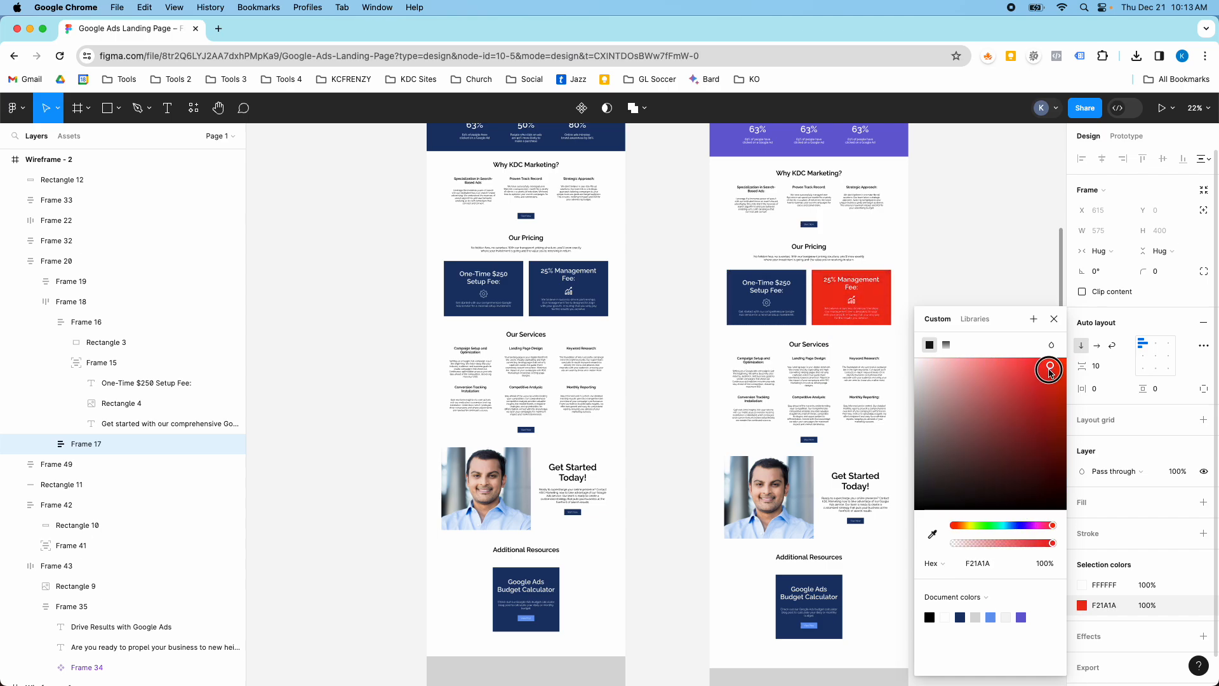
left_click(953, 280)
Fill the hero section's Start Now button in Wireframe - 2 with the document's red DB2929
scroll(834, 389, "up", 1)
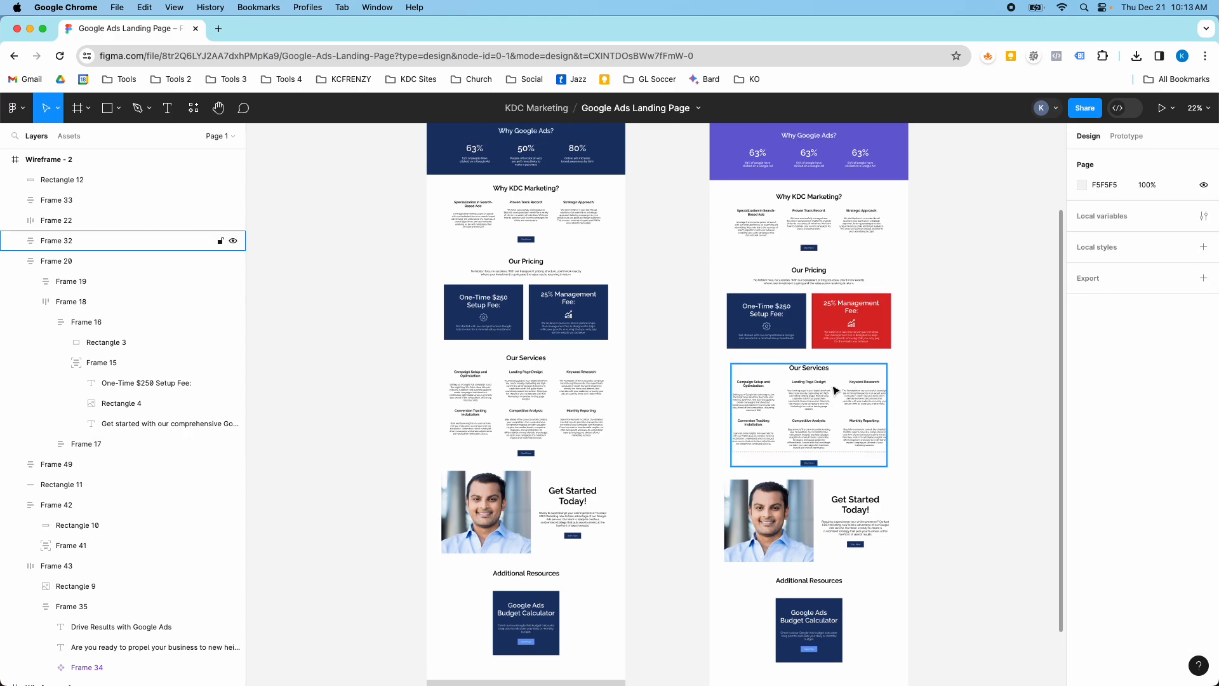
scroll(833, 389, "up", 5)
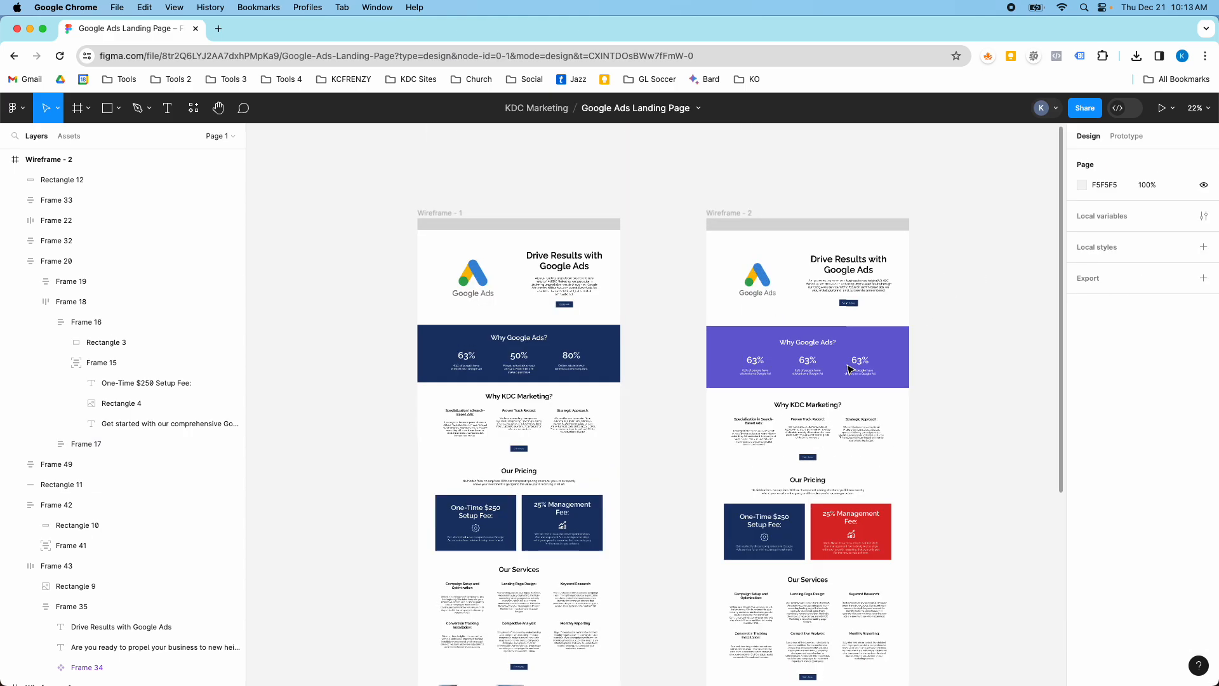
scroll(849, 368, "up", 3)
scroll(849, 369, "down", 5)
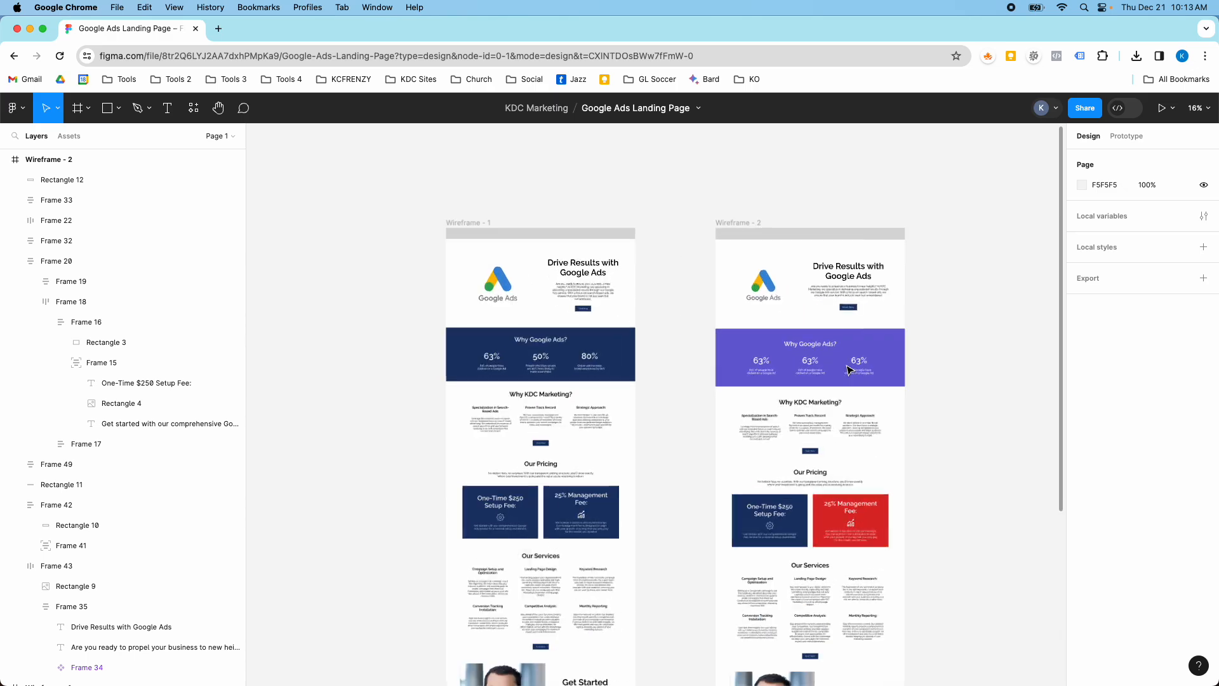
left_click(849, 309)
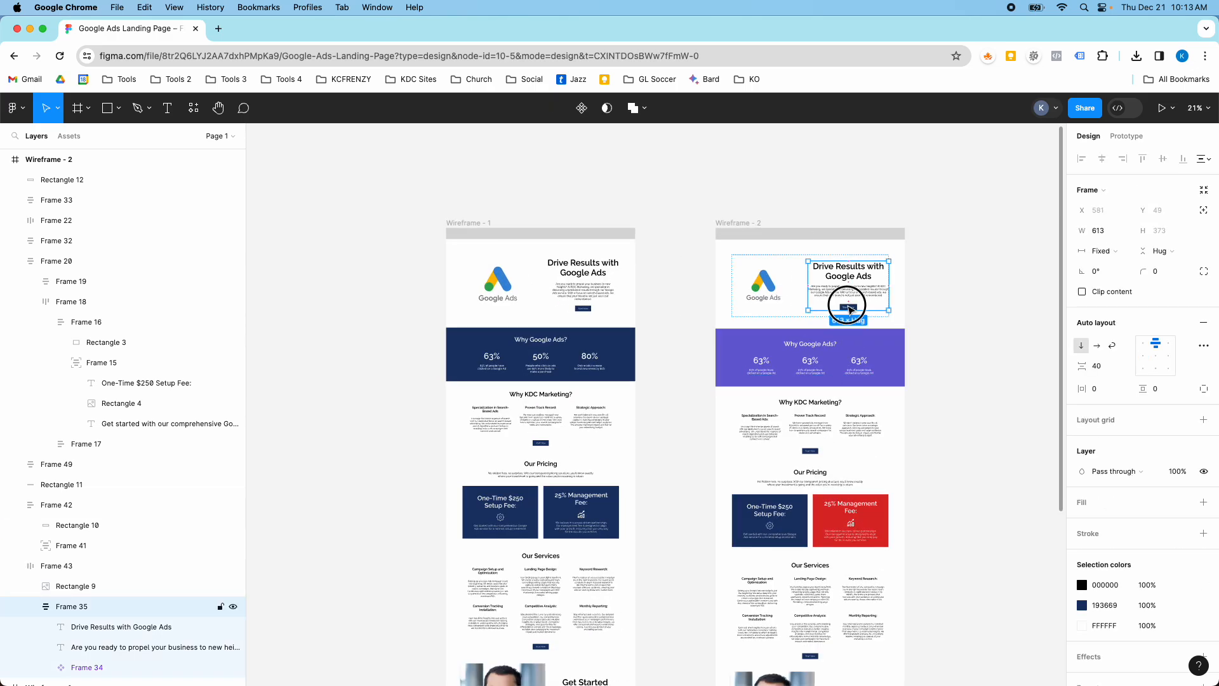
left_click(849, 308)
left_click(1083, 585)
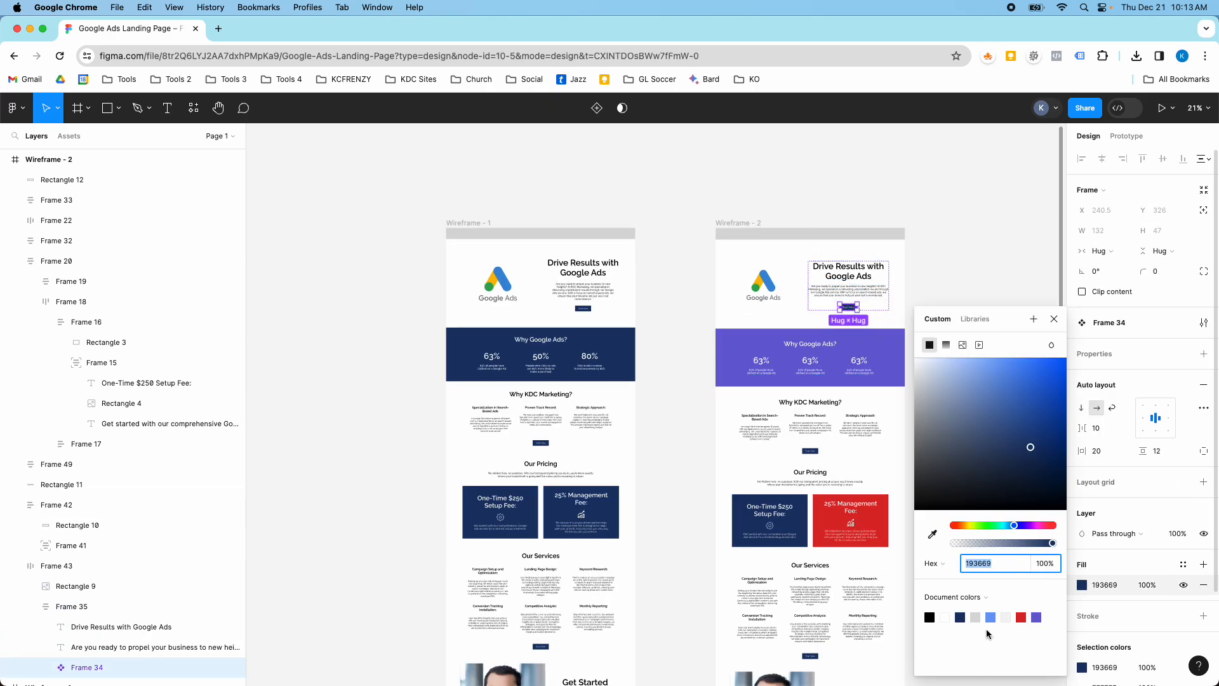
left_click(1021, 617)
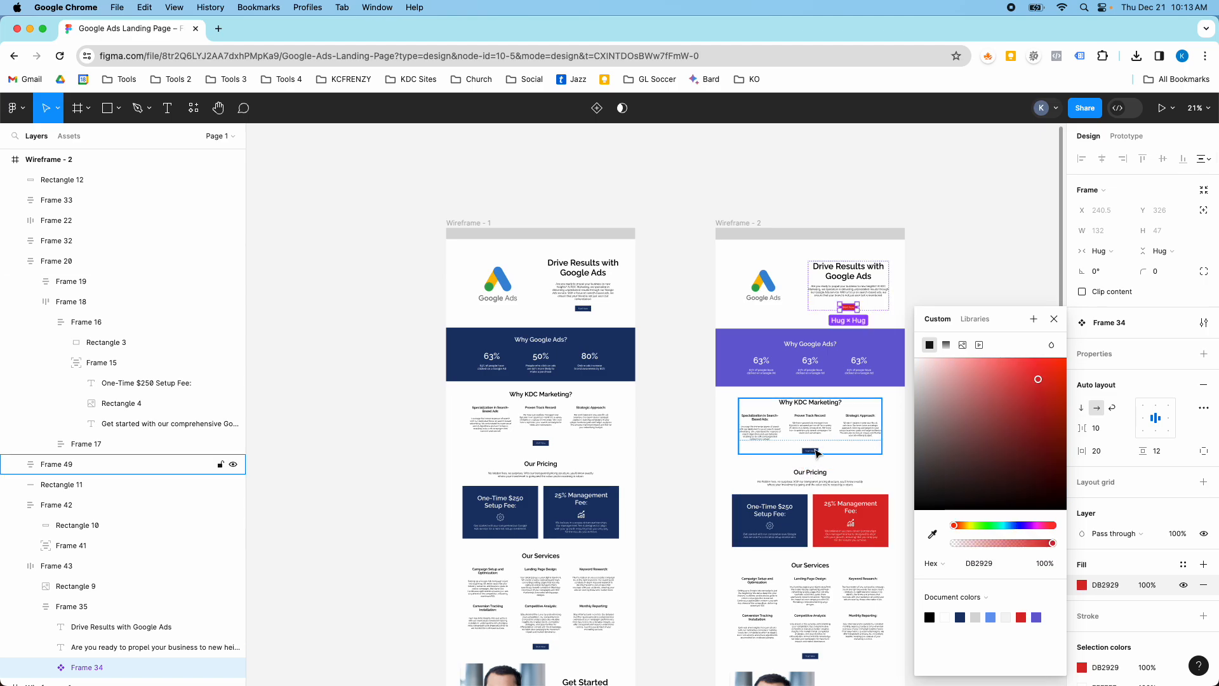
left_click(1054, 319)
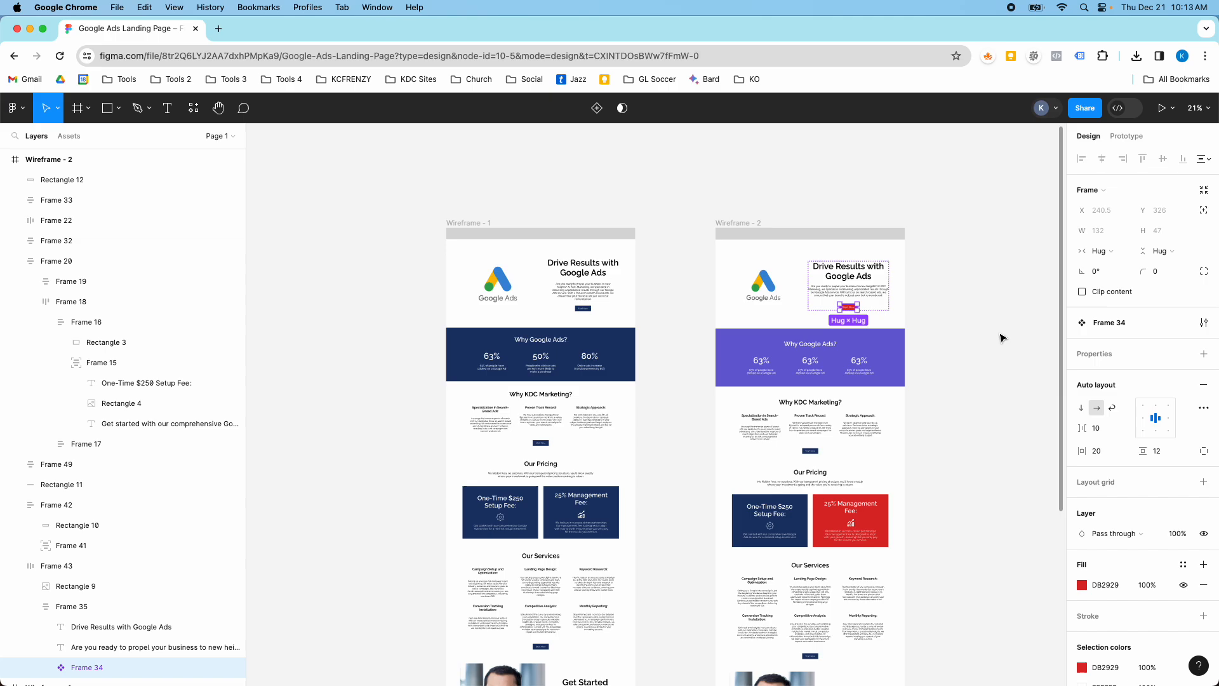
Examine the recolored Wireframe - 2 against Wireframe - 1 from header to footer, checking sections and buttons at different zoom levels
left_click(806, 454)
scroll(820, 400, "down", 3)
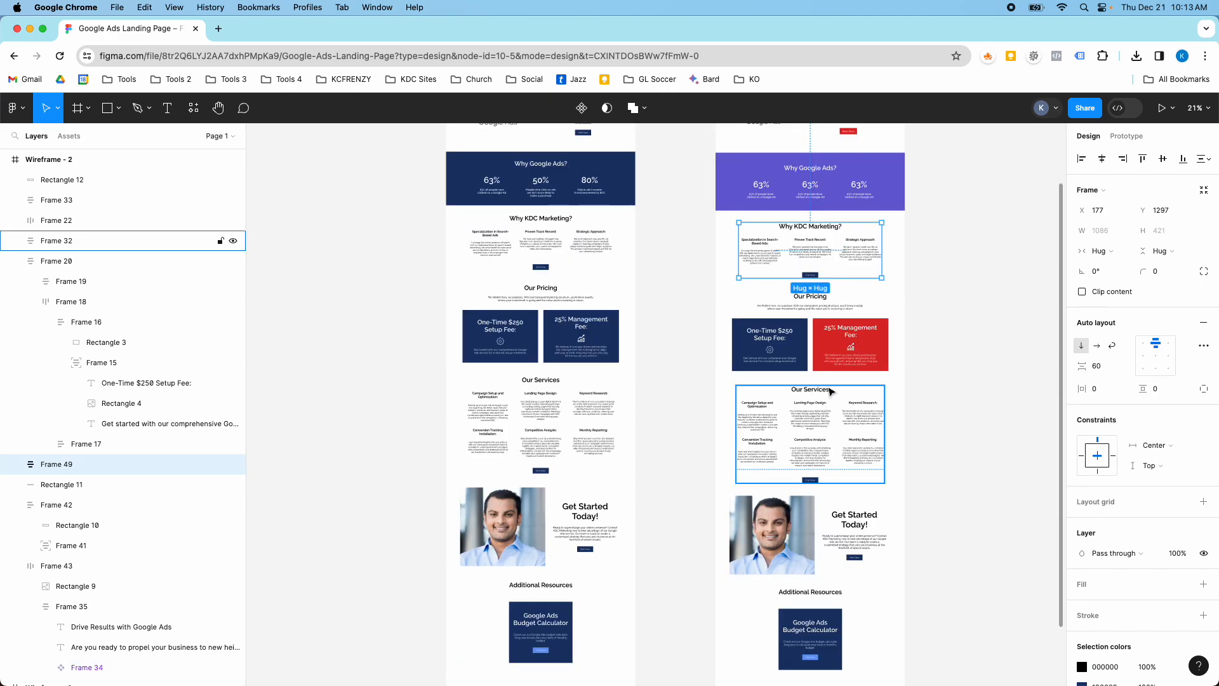
scroll(822, 290, "up", 5)
scroll(822, 290, "down", 5)
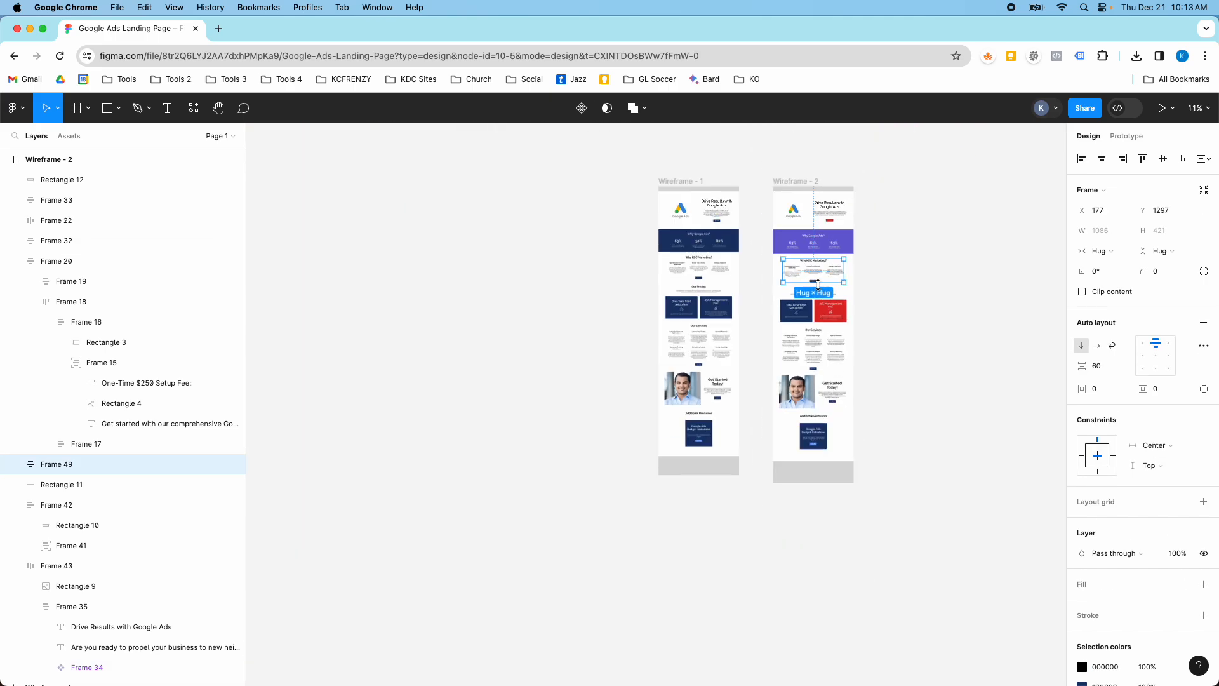
scroll(824, 291, "up", 4)
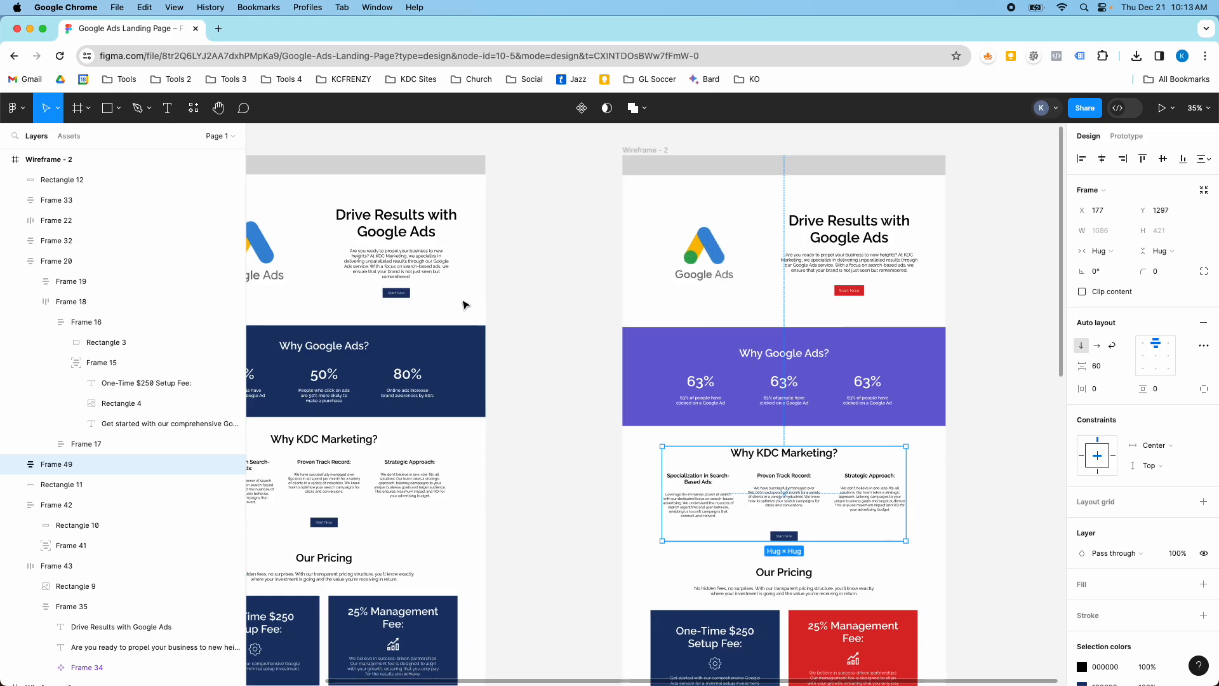
scroll(686, 329, "down", 6)
scroll(688, 327, "down", 4)
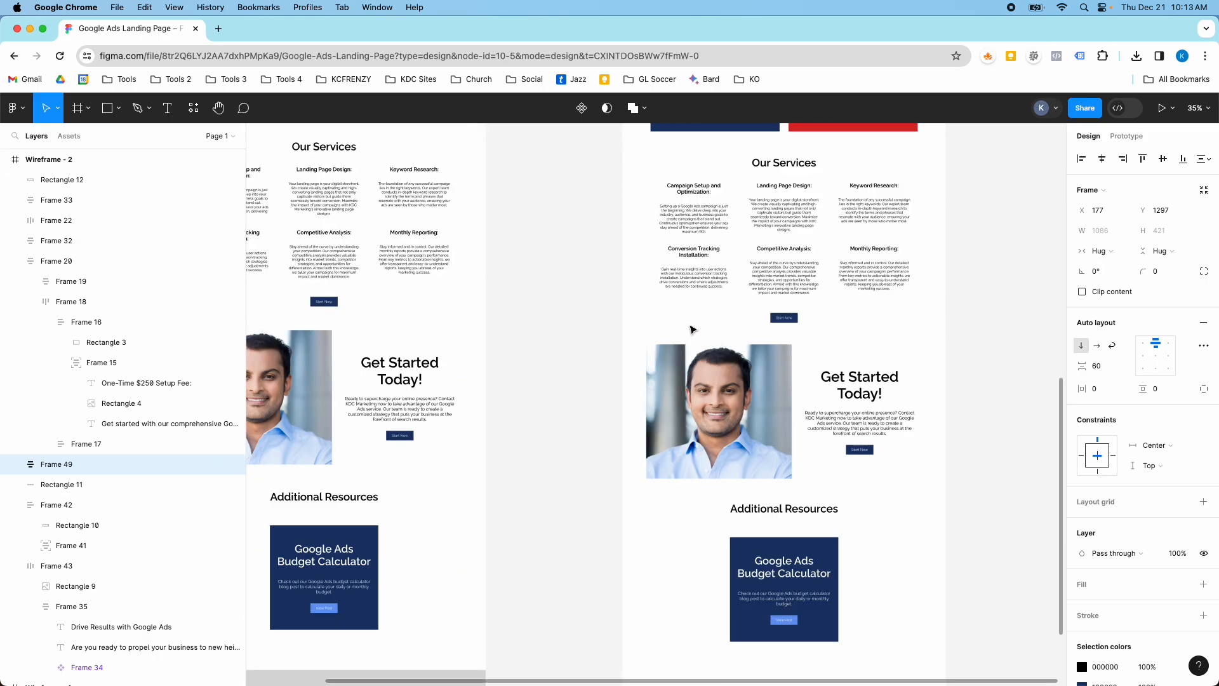
scroll(599, 299, "up", 5)
scroll(599, 304, "up", 6)
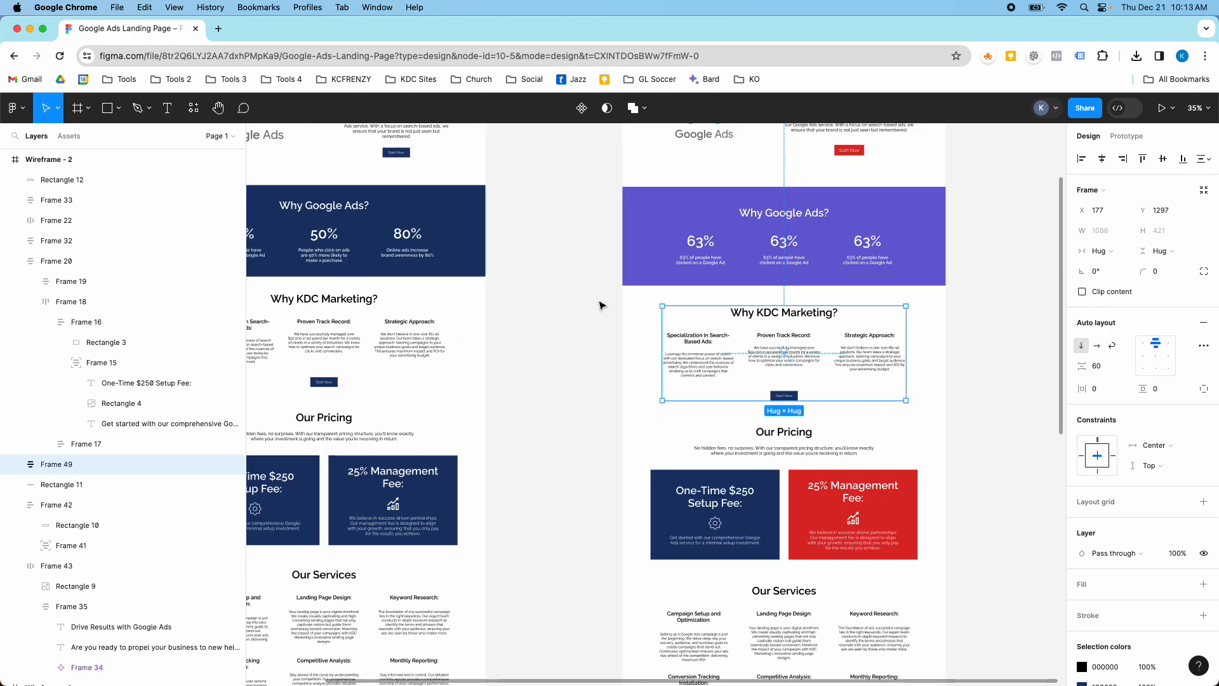
scroll(564, 287, "down", 3)
scroll(564, 287, "down", 2)
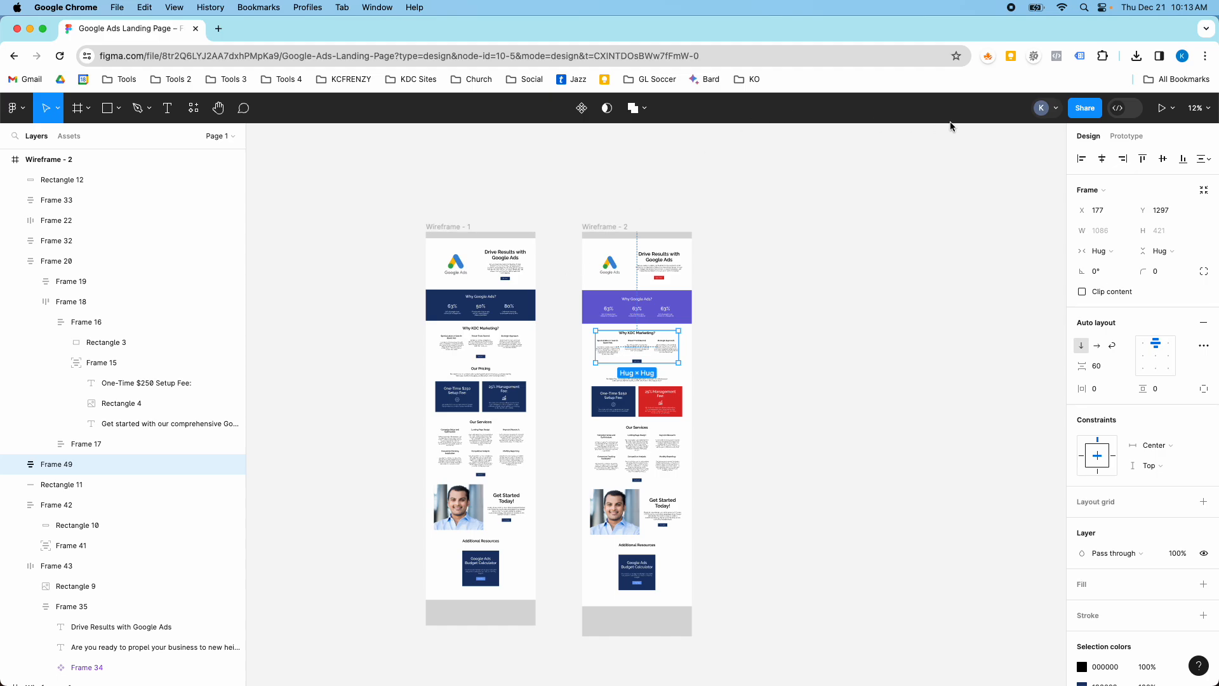
Present the prototype and review Wireframe - 2 and Wireframe - 1 in it, looking down through each page
left_click(1159, 110)
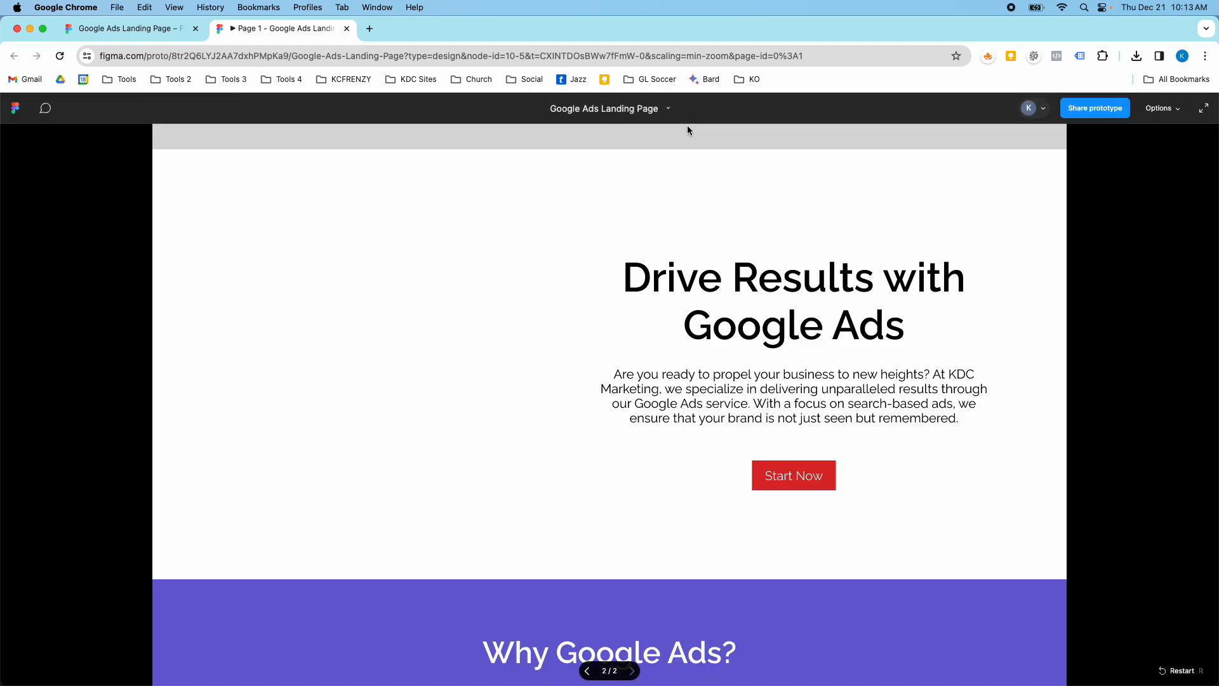
scroll(688, 182, "down", 3)
scroll(688, 181, "up", 3)
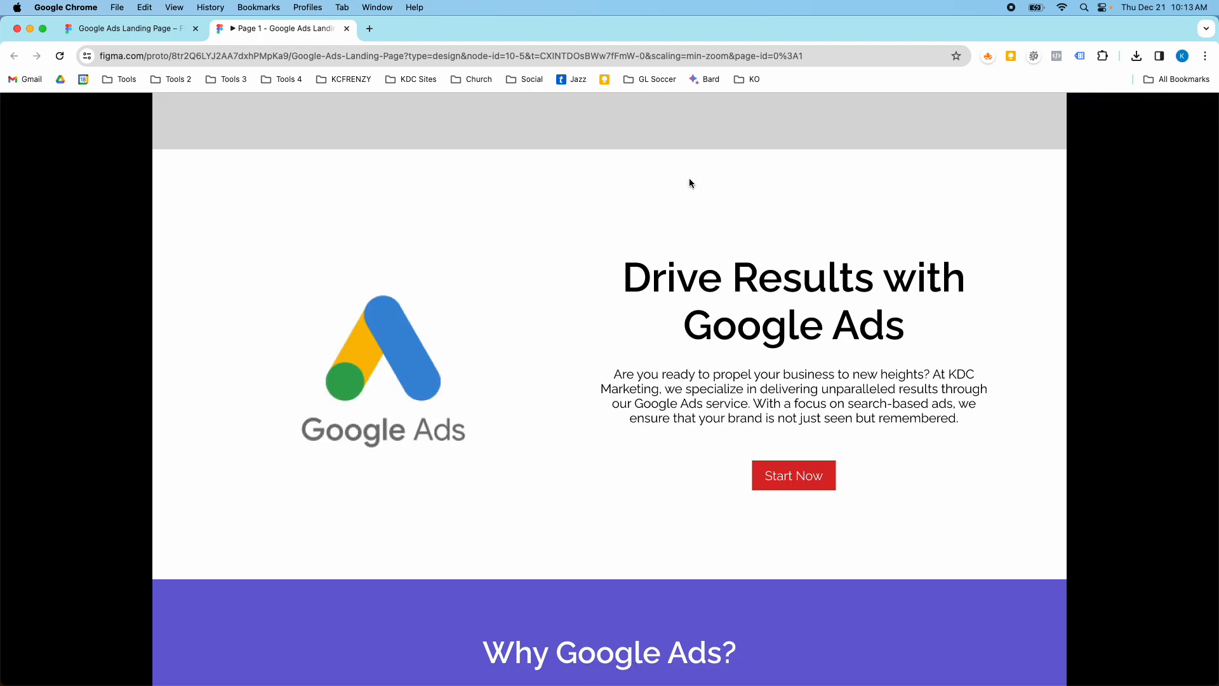
scroll(681, 180, "down", 20)
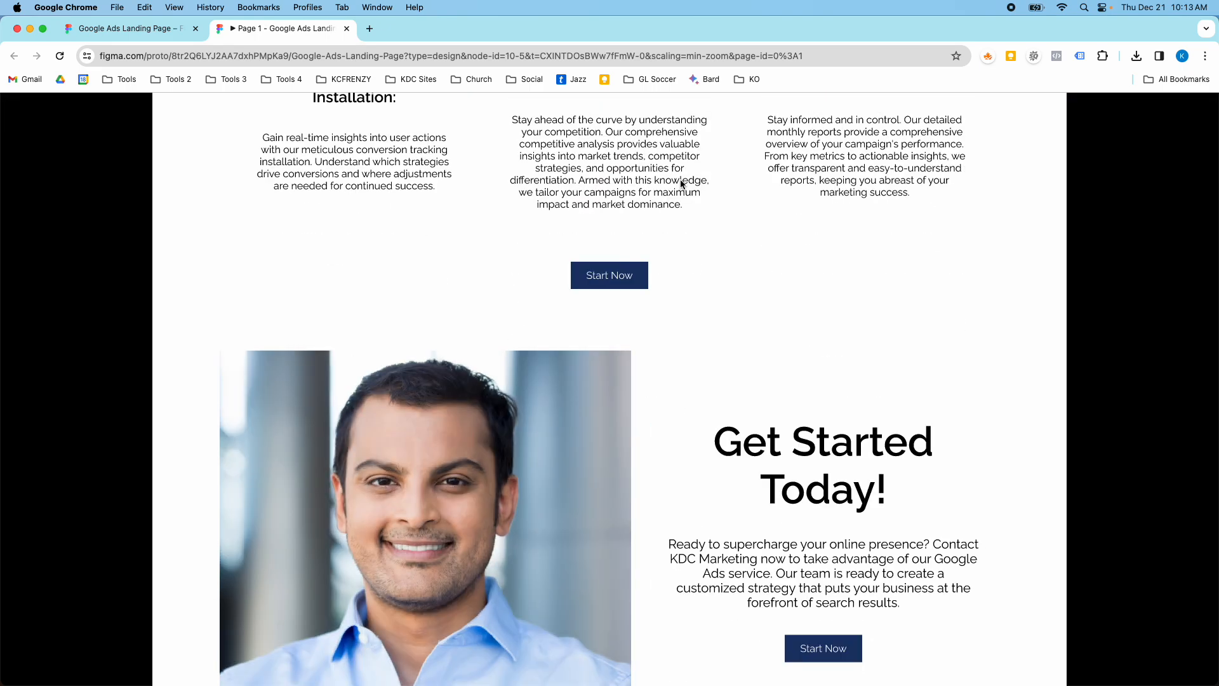
key("Left")
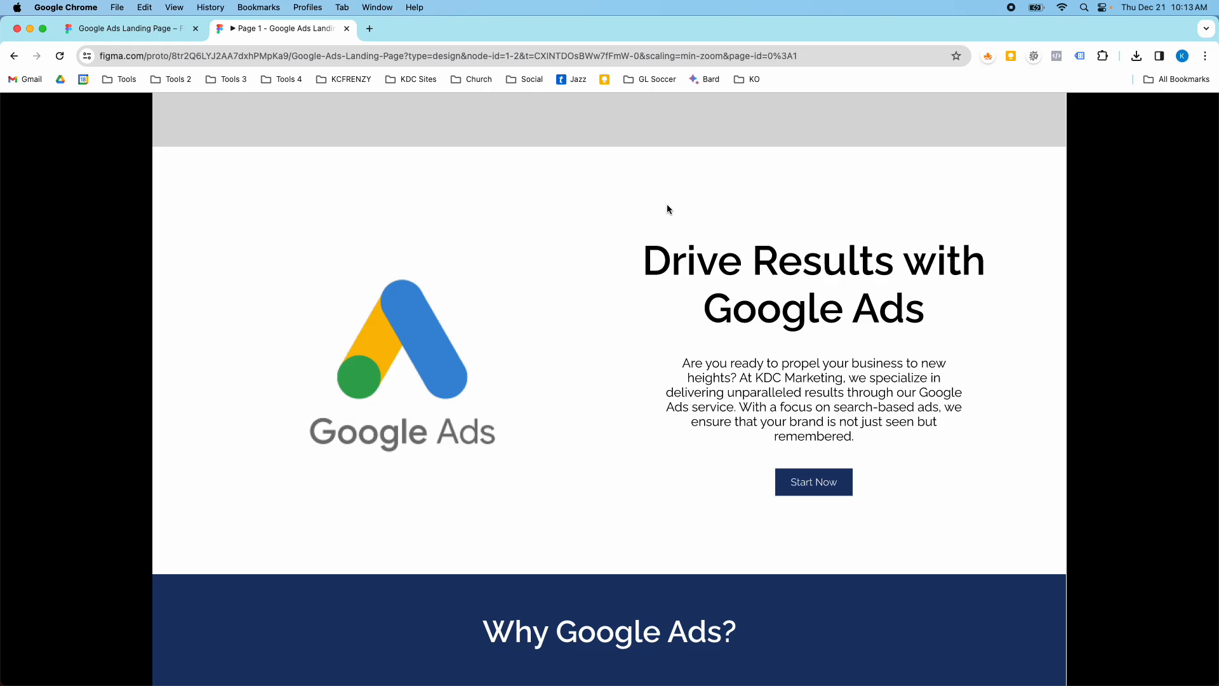
scroll(666, 203, "down", 20)
scroll(667, 210, "down", 3)
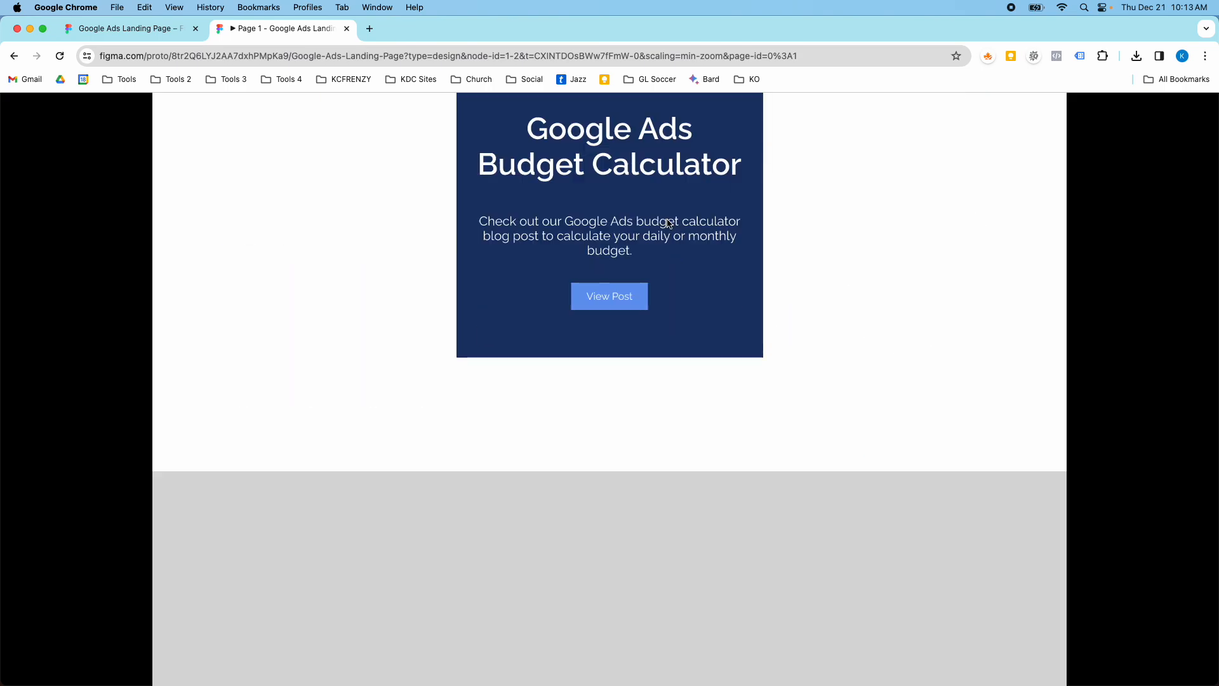
Switch the prototype to Wireframe - 2, review it from the pricing cards up to the hero section, and close the presentation
key("Right")
scroll(666, 218, "up", 15)
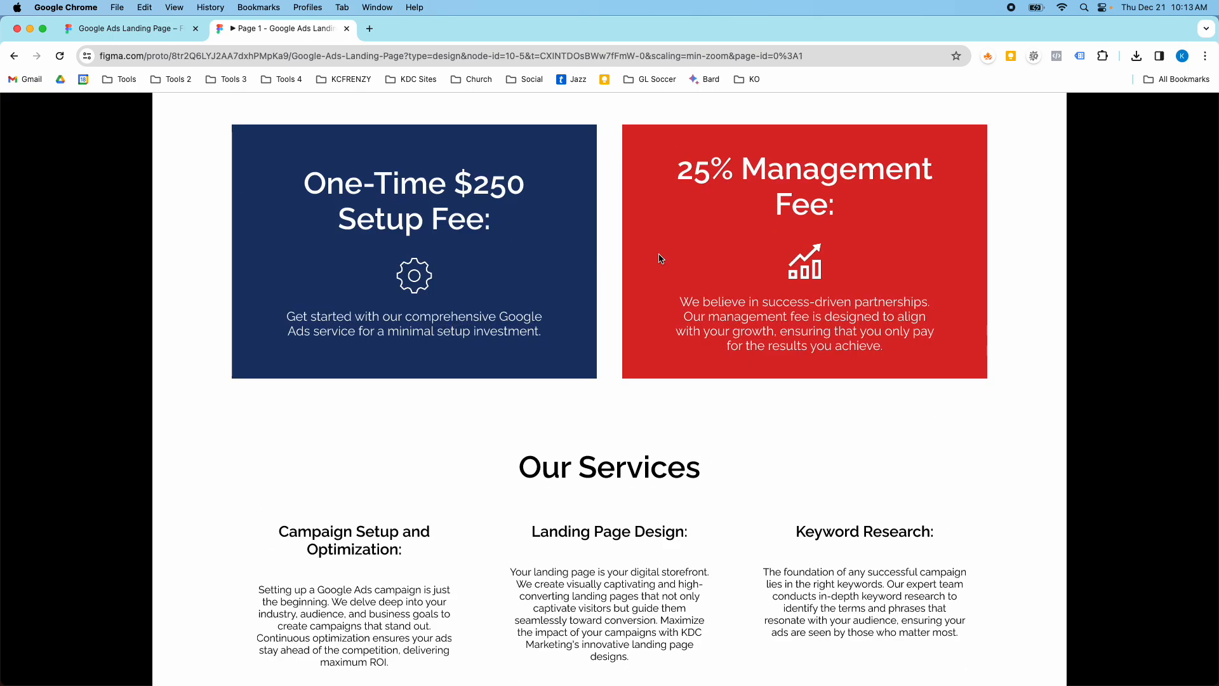
scroll(660, 262, "up", 1)
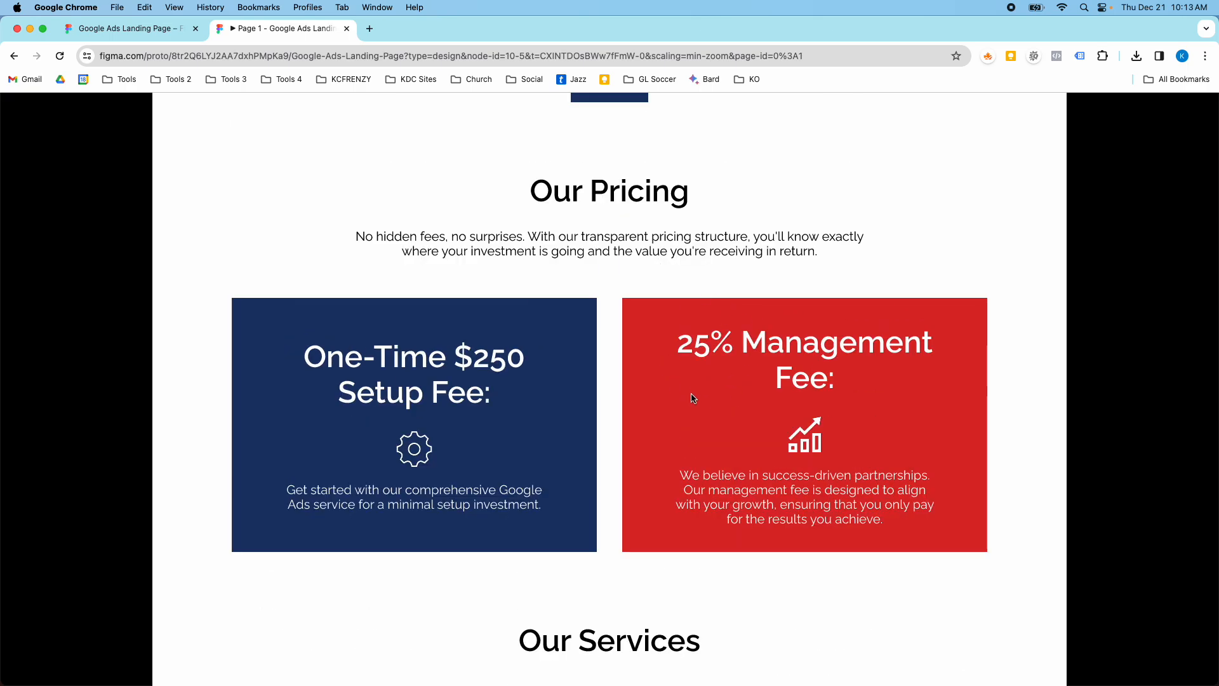
scroll(693, 398, "up", 15)
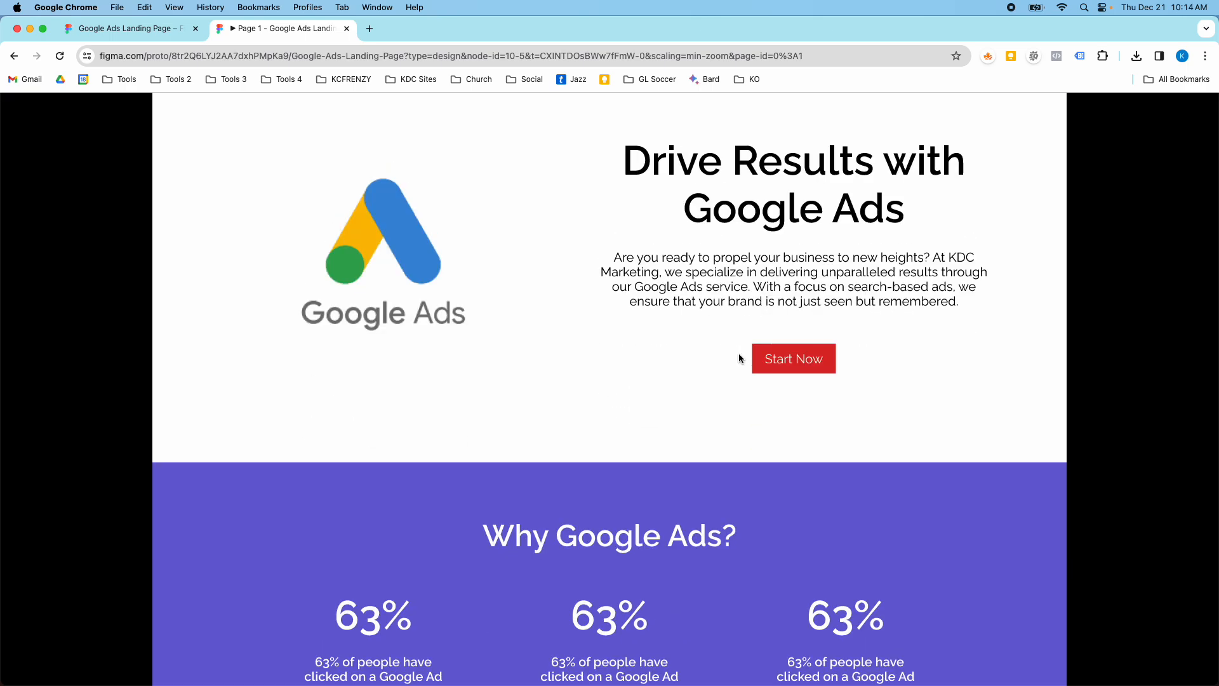
scroll(739, 353, "down", 8)
scroll(767, 357, "up", 10)
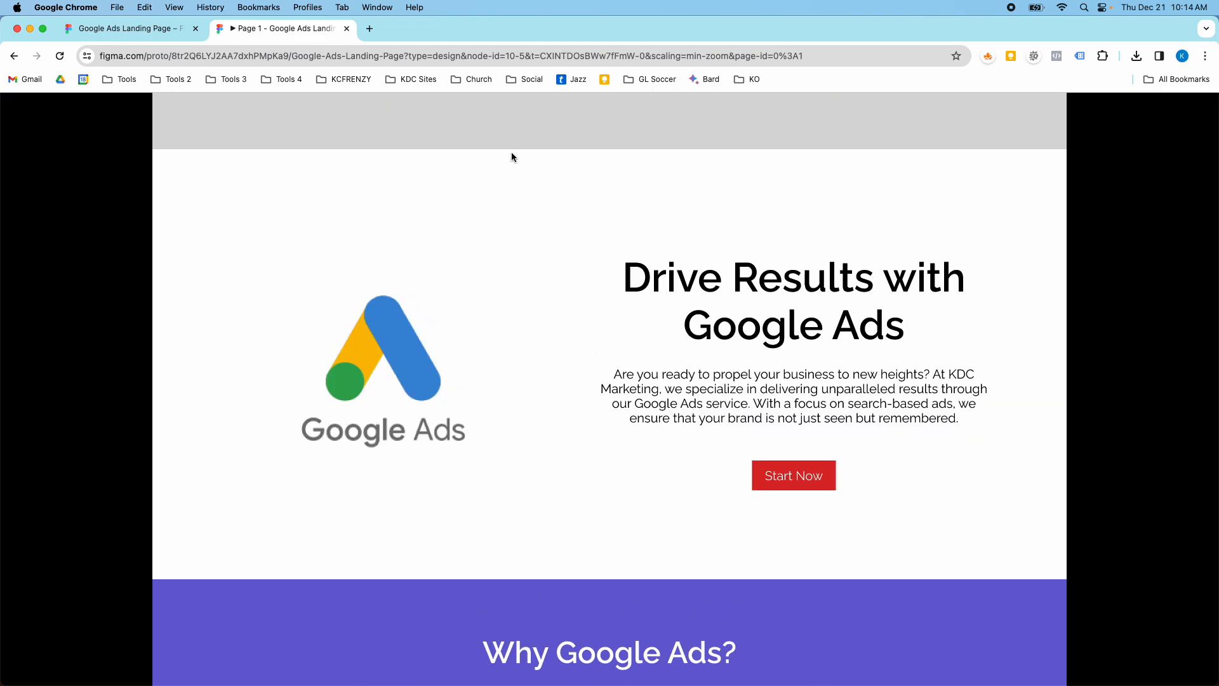
left_click(346, 29)
Compare Wireframe - 1 and Wireframe - 2 side by side on the canvas, checking the layout and the selected Why KDC Marketing section's auto layout spacing
scroll(609, 282, "up", 5)
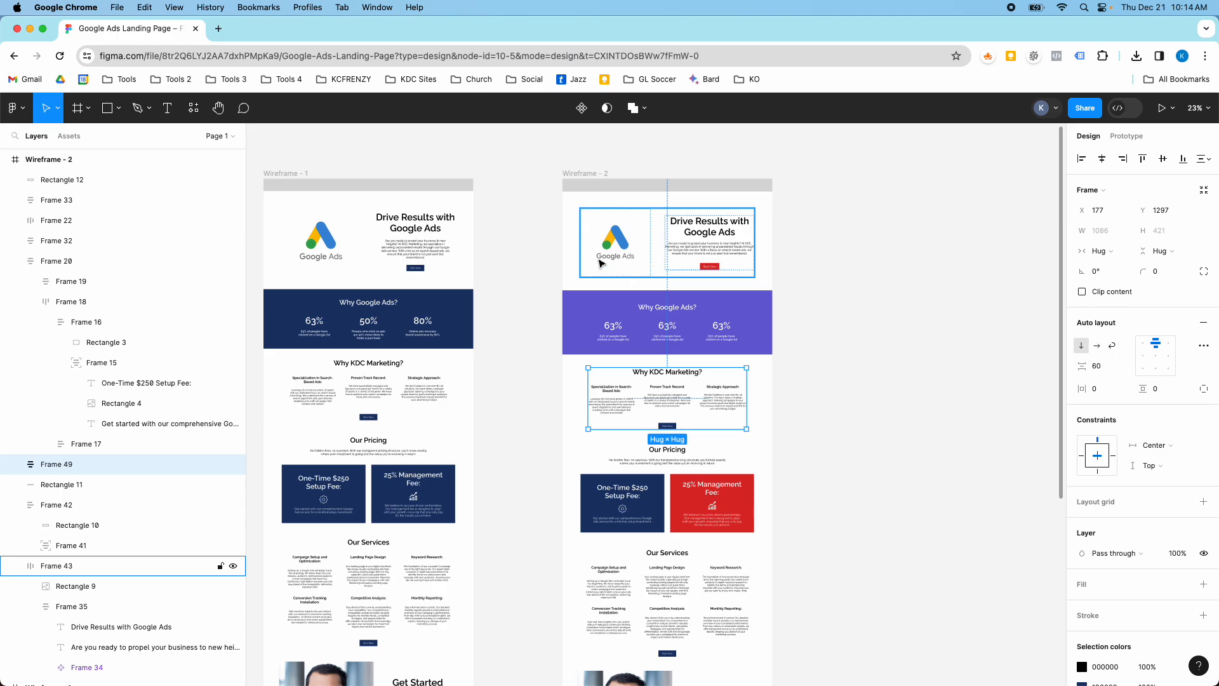
scroll(599, 262, "down", 4)
scroll(598, 258, "up", 4)
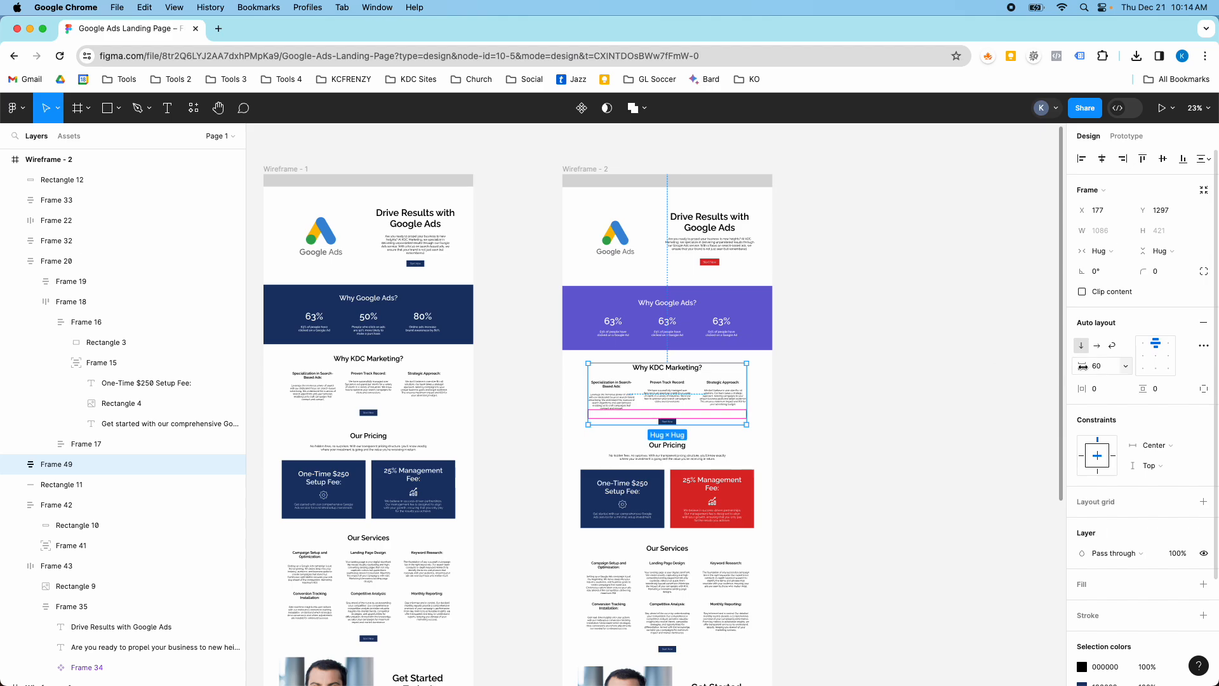
mouse_move(1079, 388)
left_mouse_down()
mouse_move(1128, 385)
mouse_move(1090, 389)
left_mouse_up()
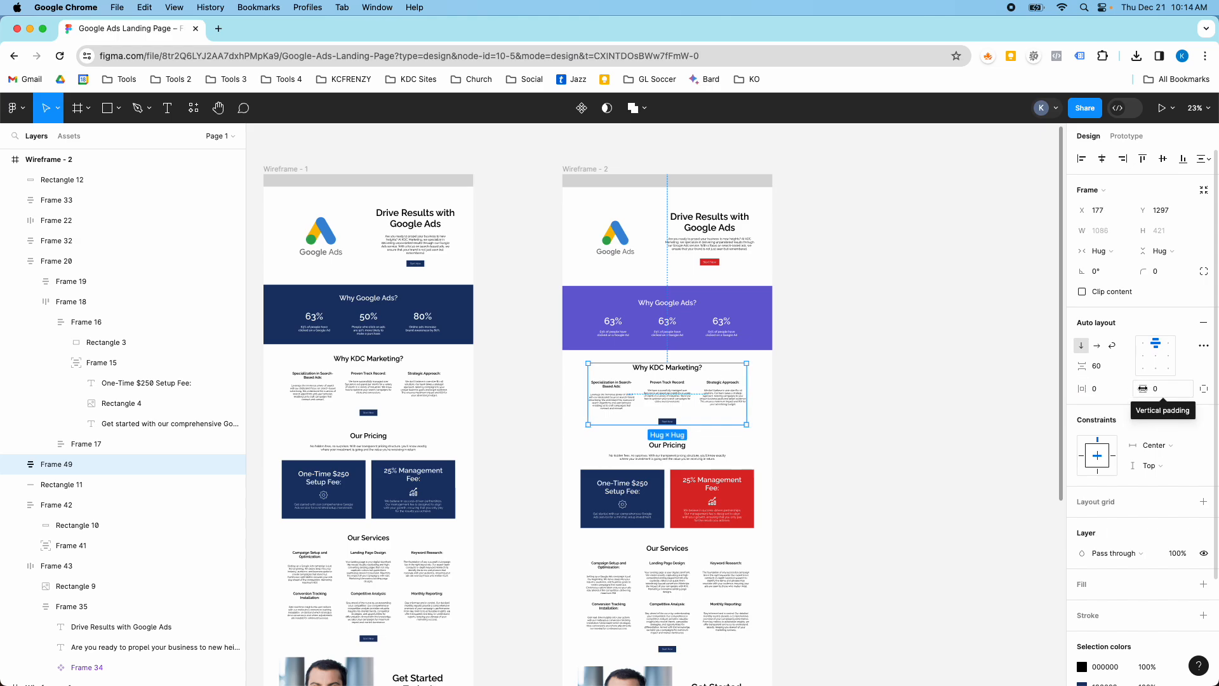
scroll(660, 295, "down", 10)
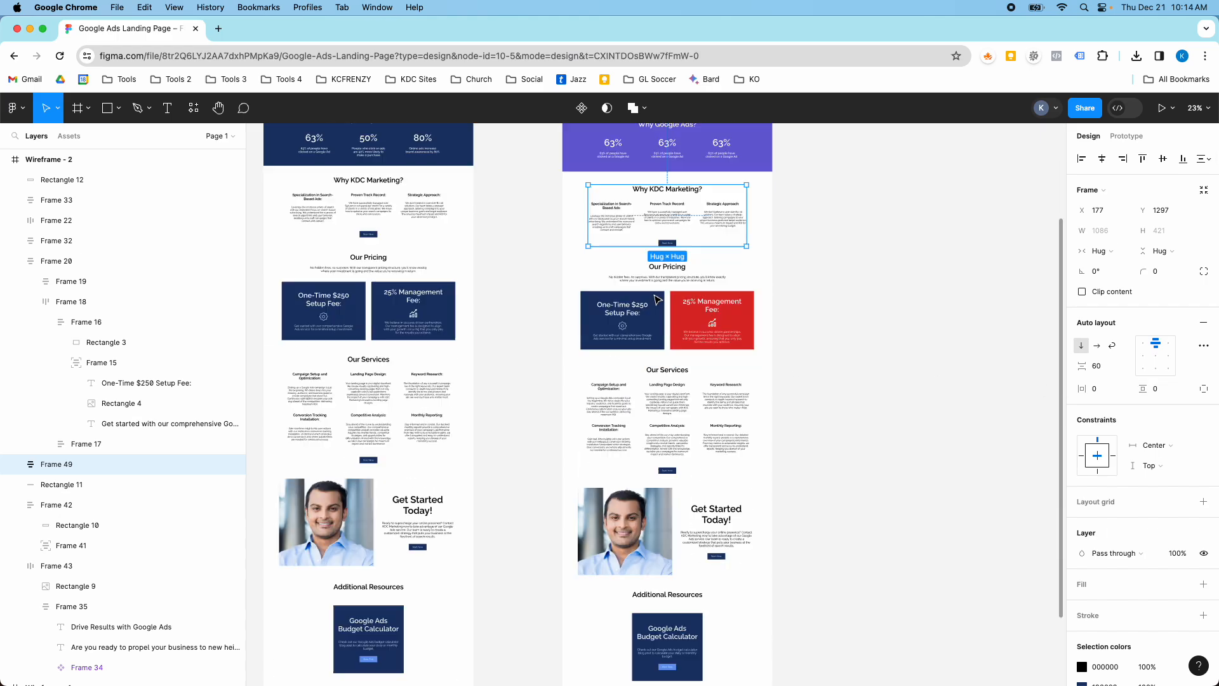
scroll(660, 296, "up", 12)
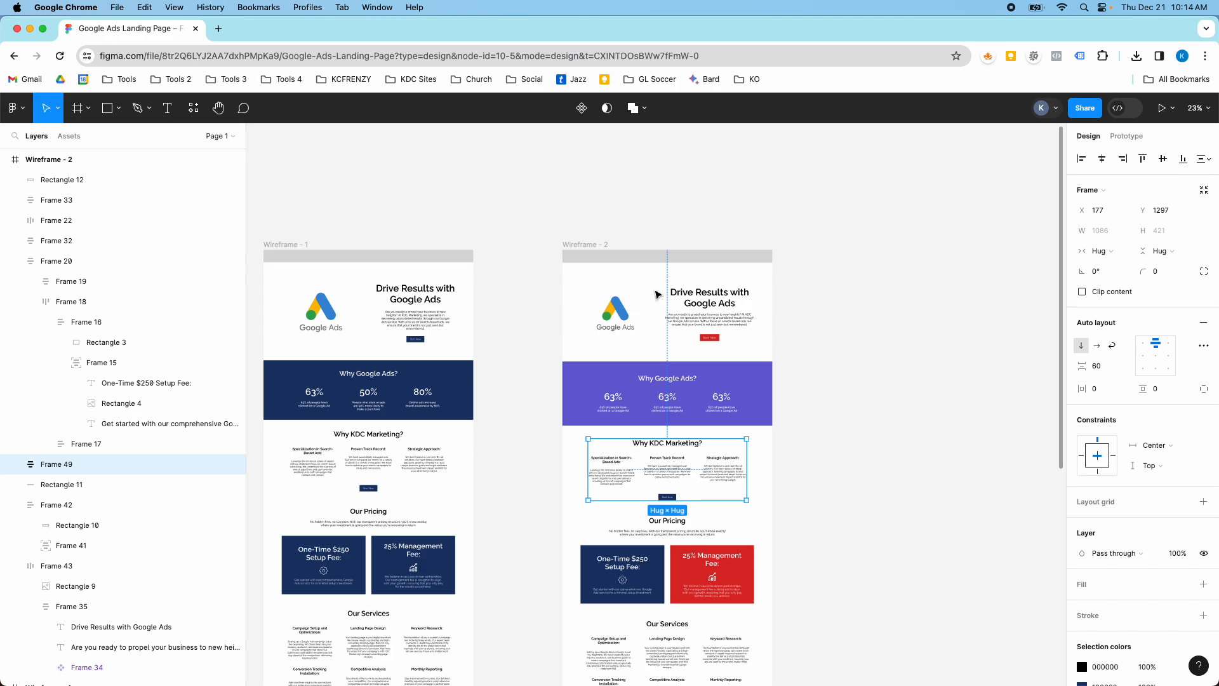
scroll(657, 304, "down", 6)
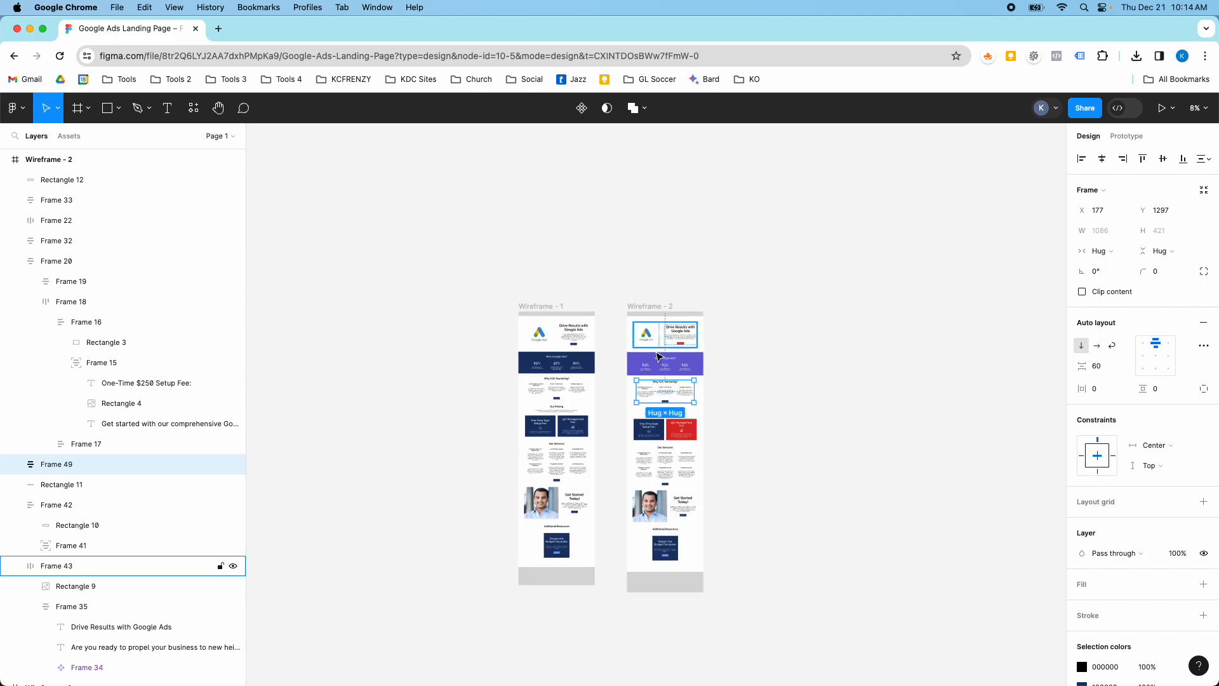
scroll(586, 357, "up", 4)
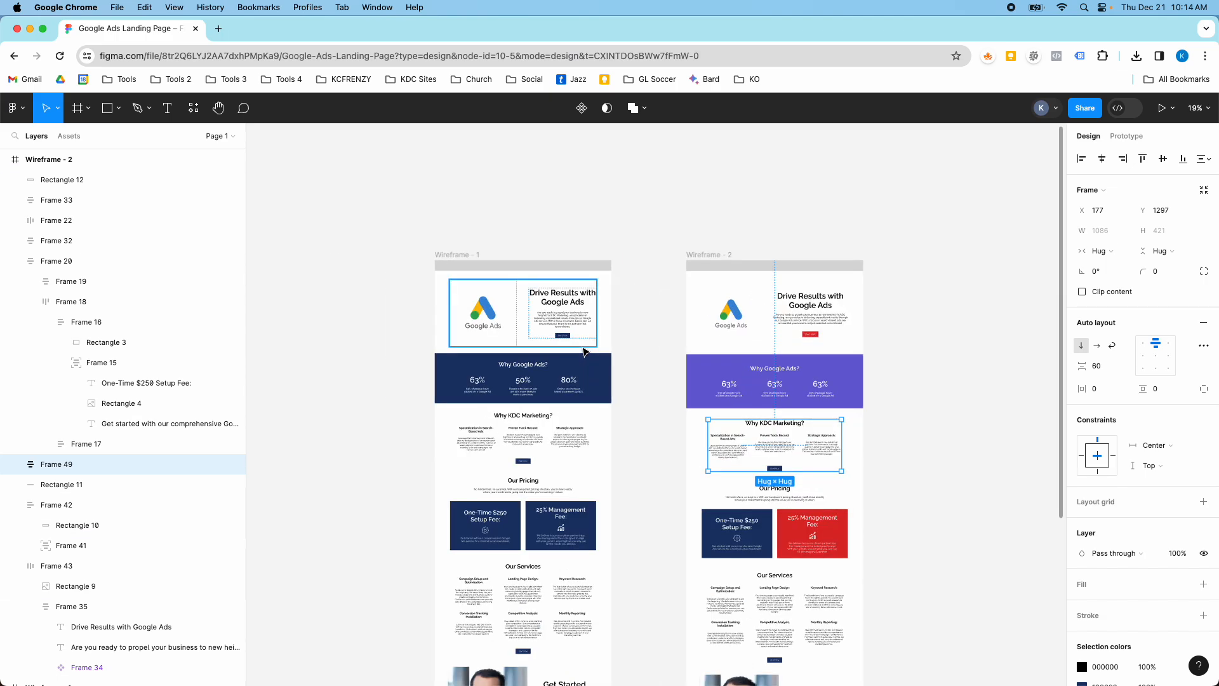